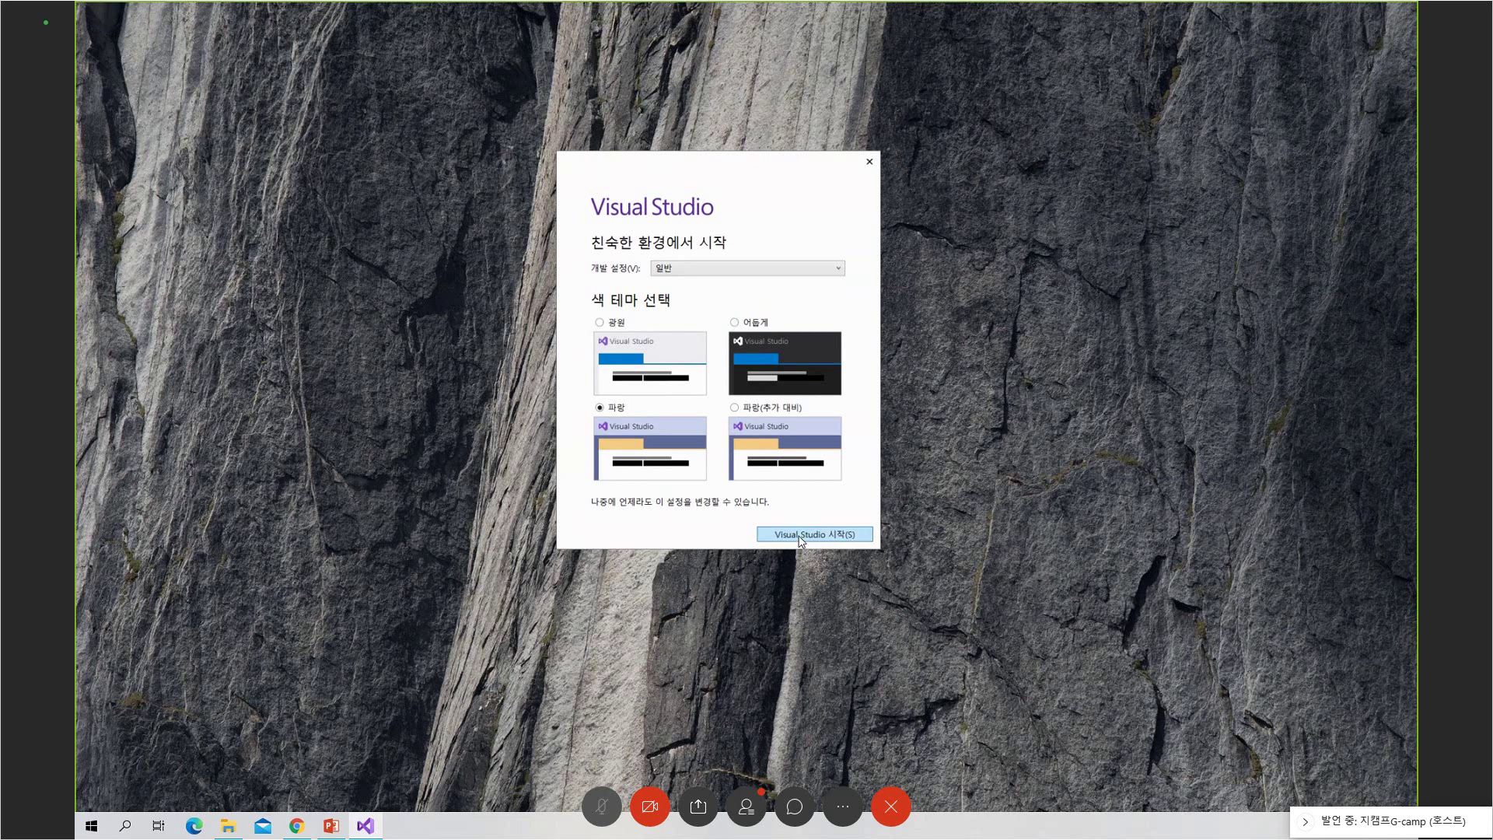
Start Visual Studio with the 일반 development settings and the 파랑 color theme, and continue without code
{"action": "left_click", "coordinate": [800, 535]}
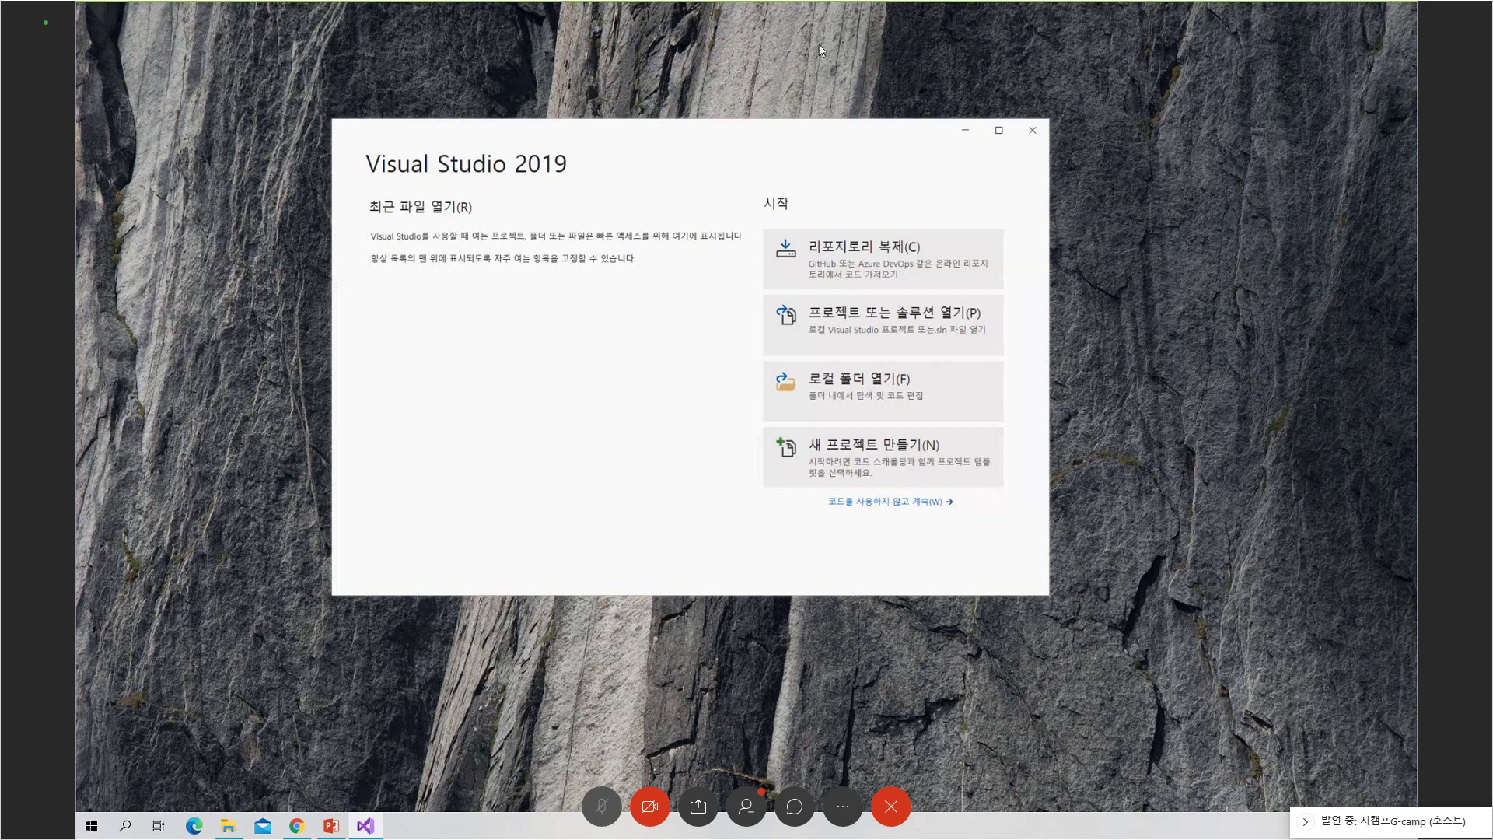
{"action": "left_click", "coordinate": [879, 504]}
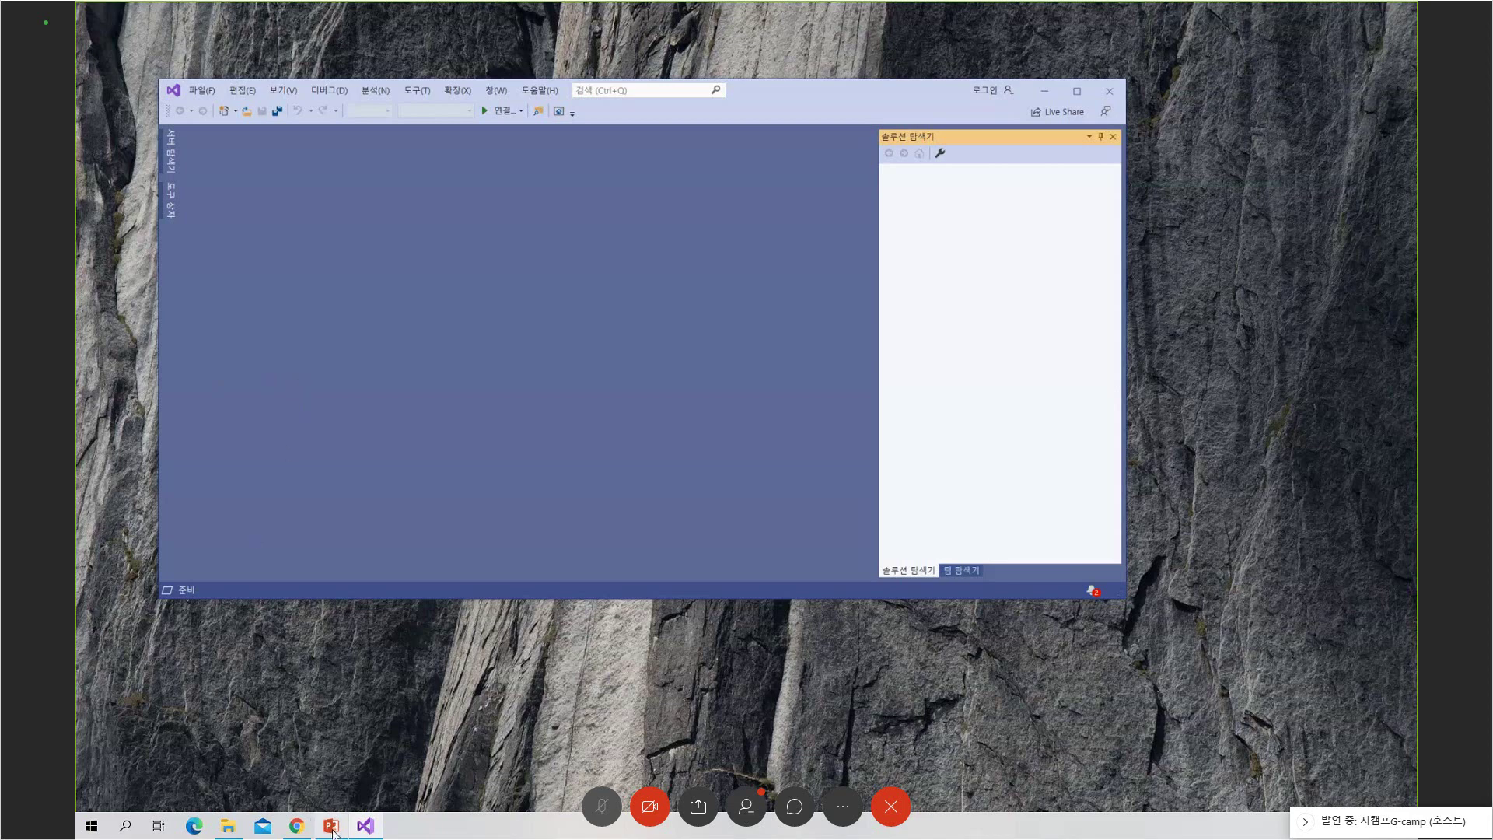
Switch to PowerPoint and review slides 24 to 27 on starting Visual Studio 2019 and managing its extensions
{"action": "mouse_move", "coordinate": [333, 831]}
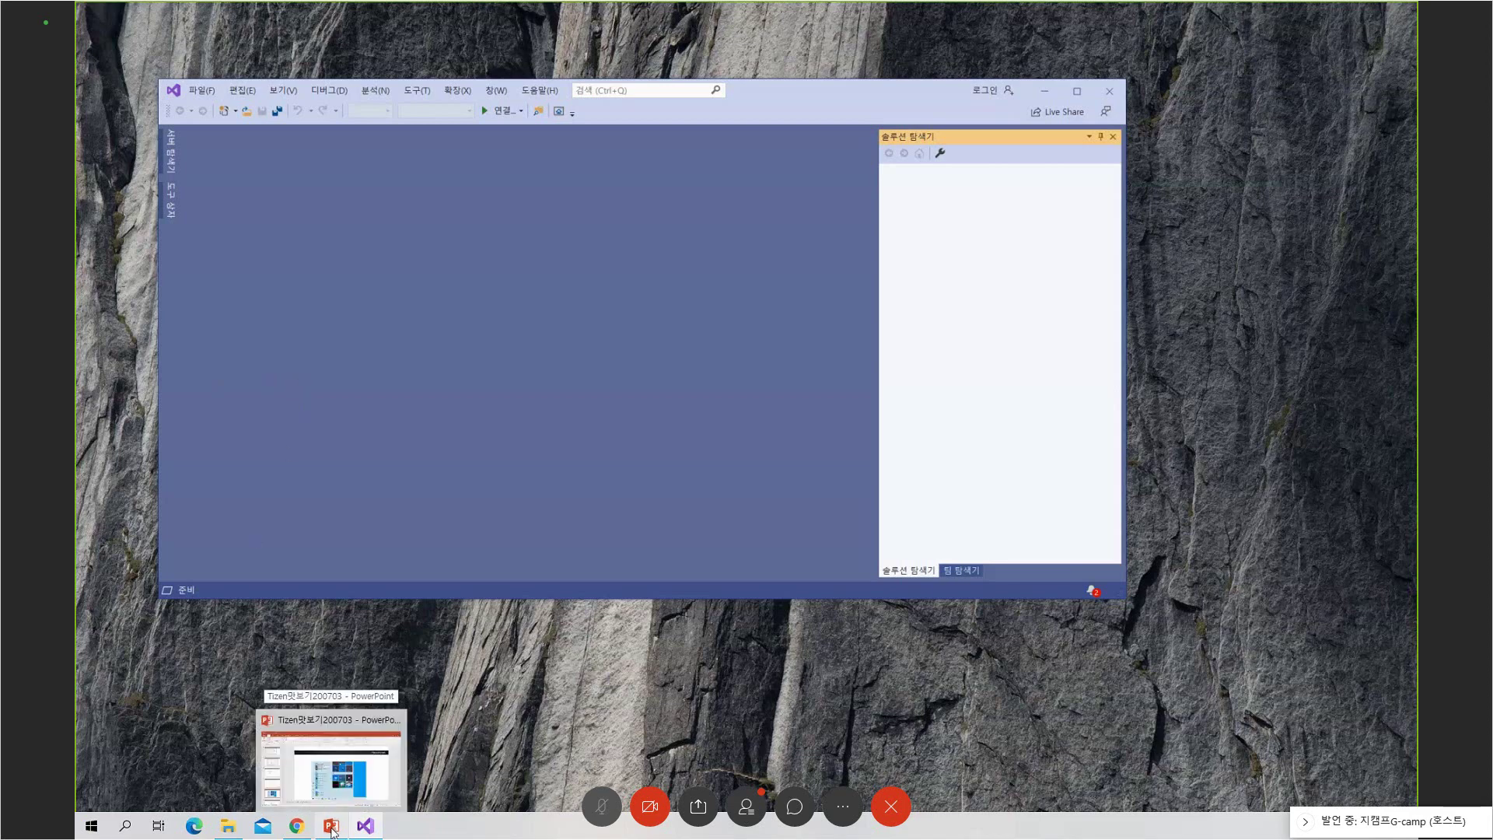
{"action": "left_click", "coordinate": [333, 831]}
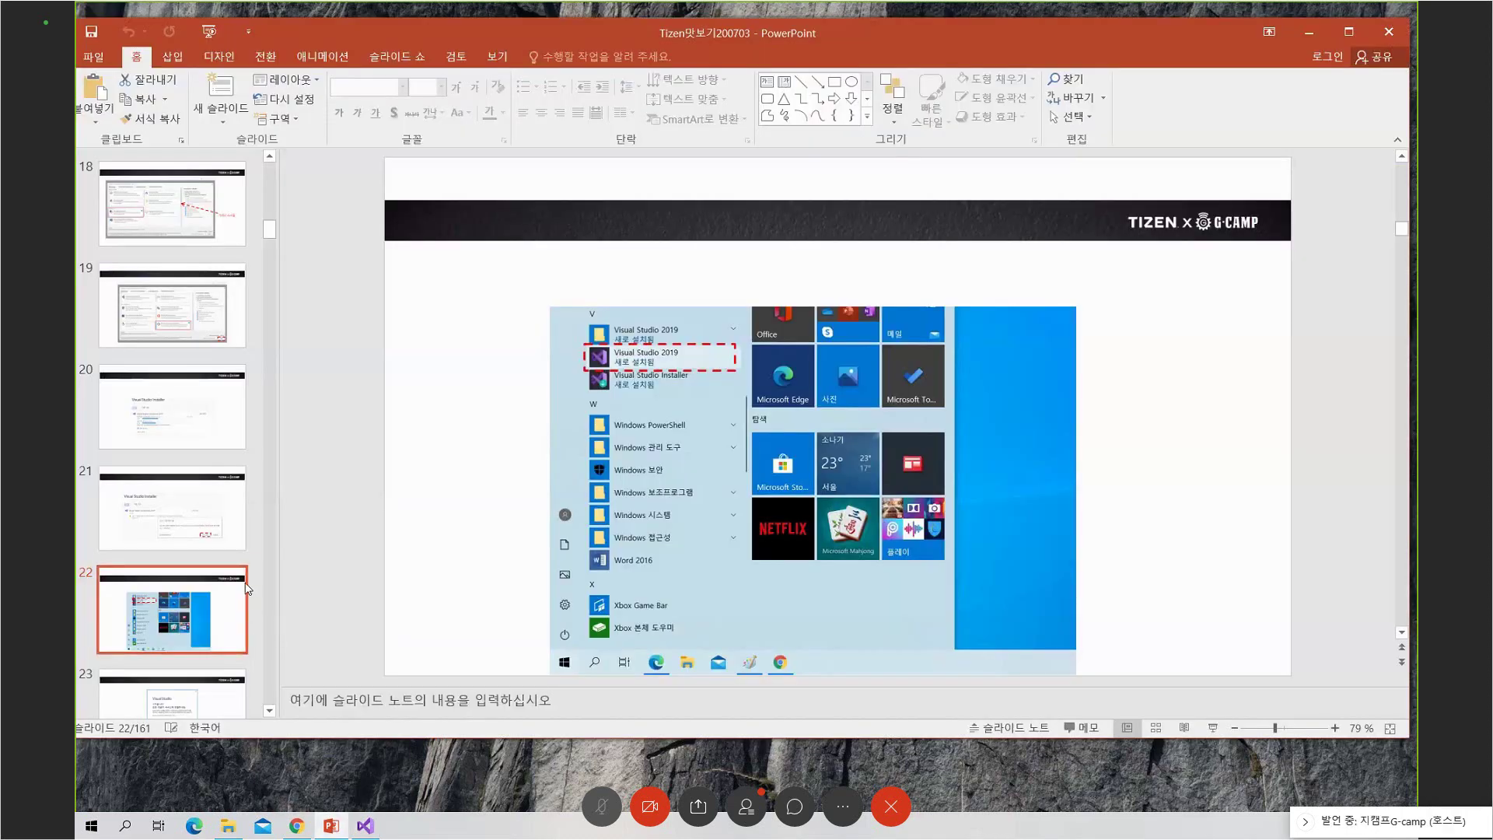
{"action": "scroll", "coordinate": [236, 601], "scroll_direction": "down", "scroll_amount": 2}
{"action": "scroll", "coordinate": [236, 602], "scroll_direction": "down", "scroll_amount": 2}
{"action": "left_click", "coordinate": [208, 537]}
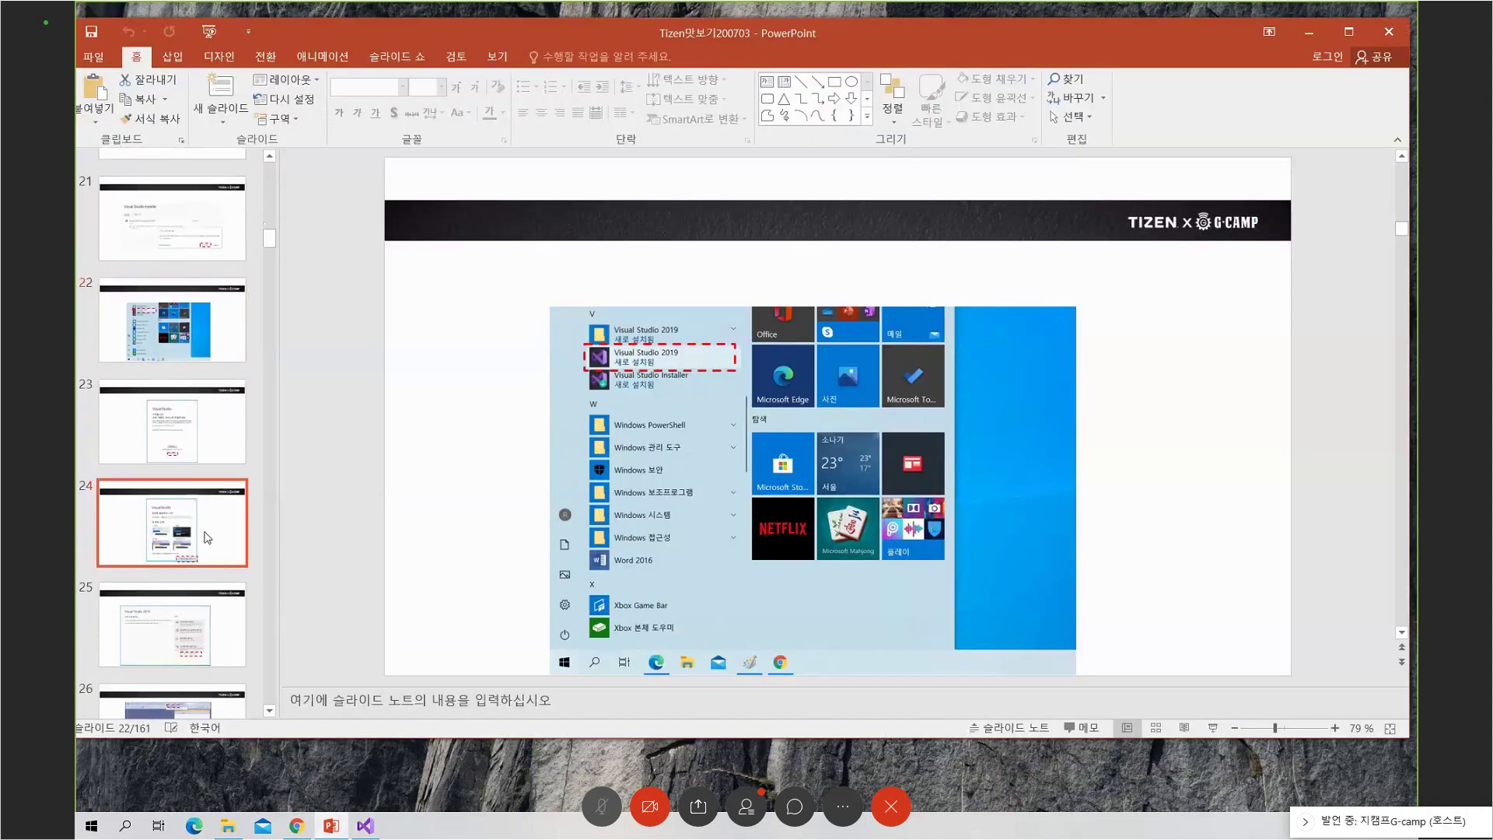
{"action": "left_click", "coordinate": [237, 629]}
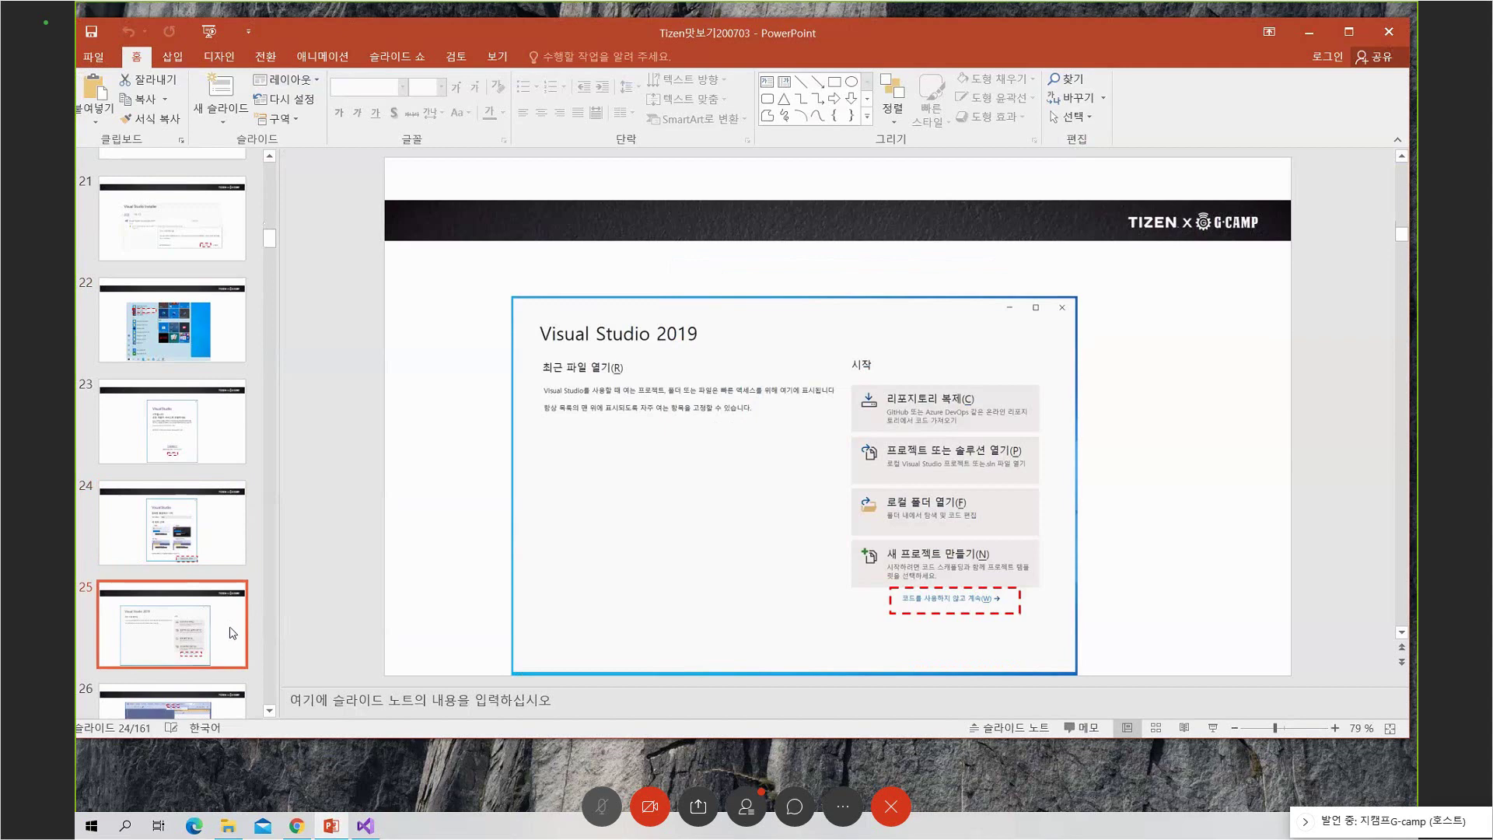
{"action": "scroll", "coordinate": [233, 632], "scroll_direction": "down", "scroll_amount": 2}
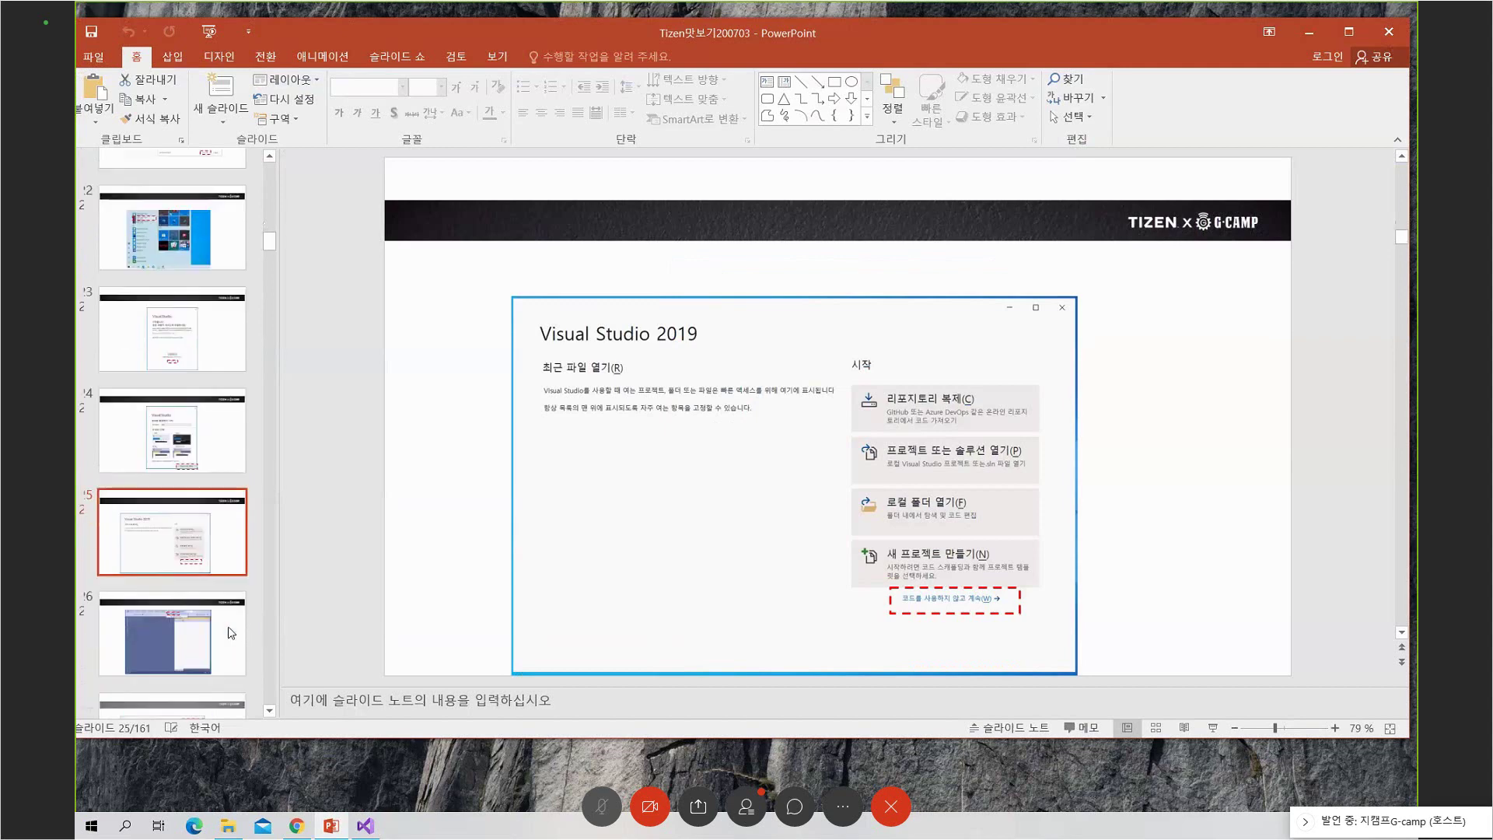
{"action": "left_click", "coordinate": [231, 632]}
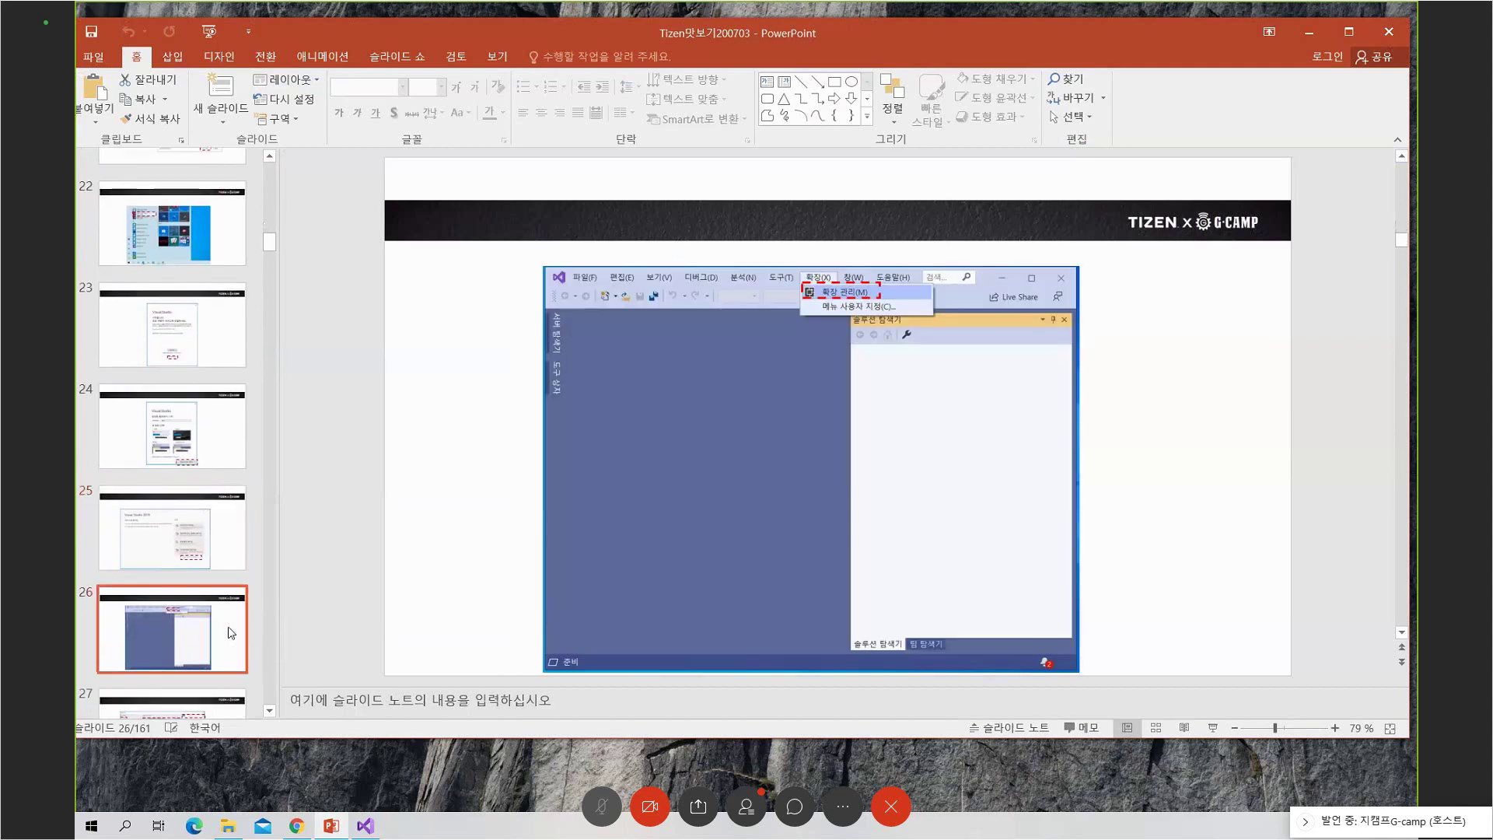
{"action": "scroll", "coordinate": [229, 630], "scroll_direction": "down", "scroll_amount": 4}
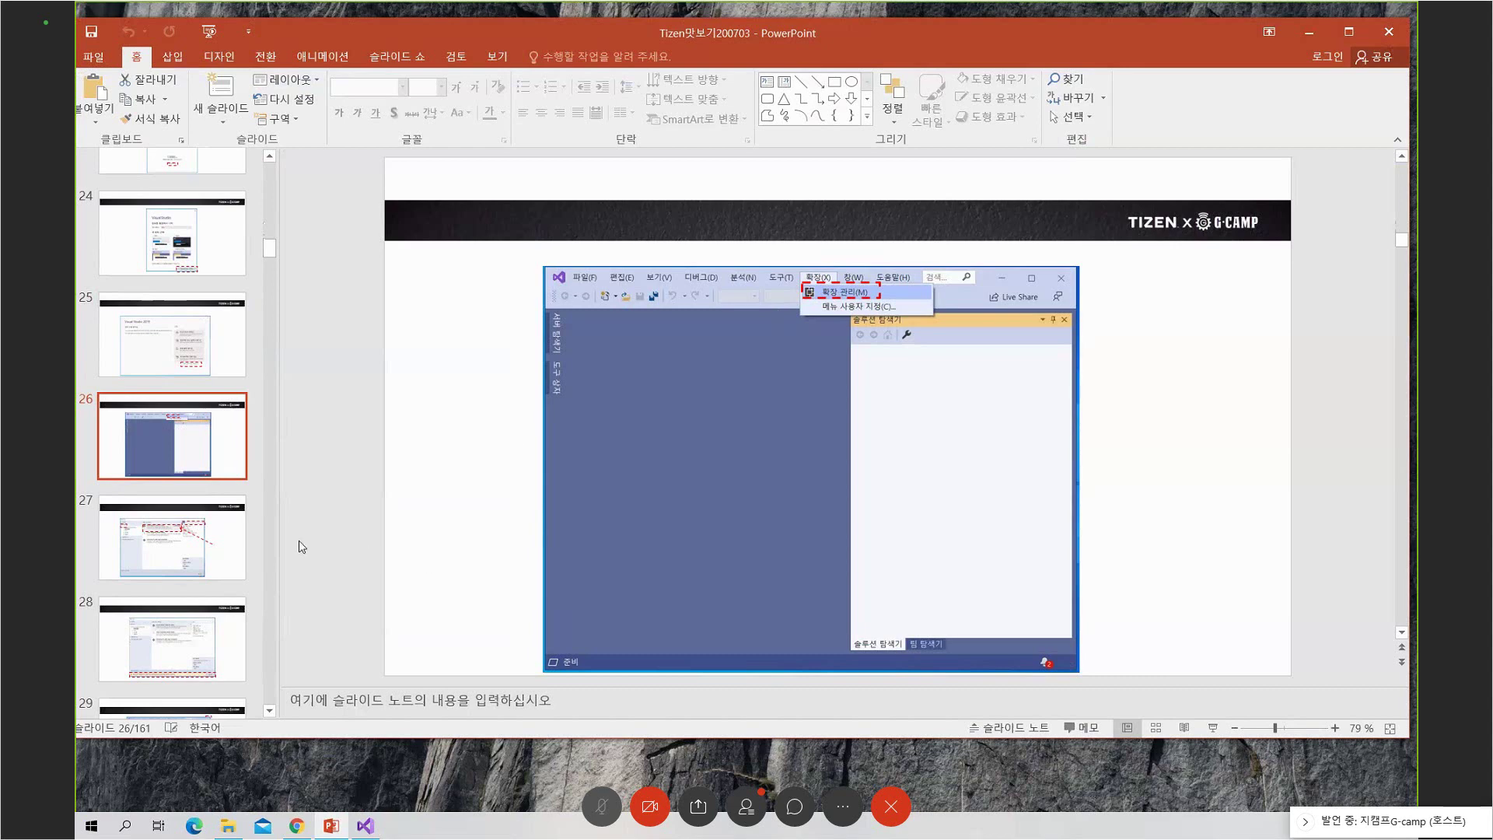
{"action": "left_click", "coordinate": [236, 551]}
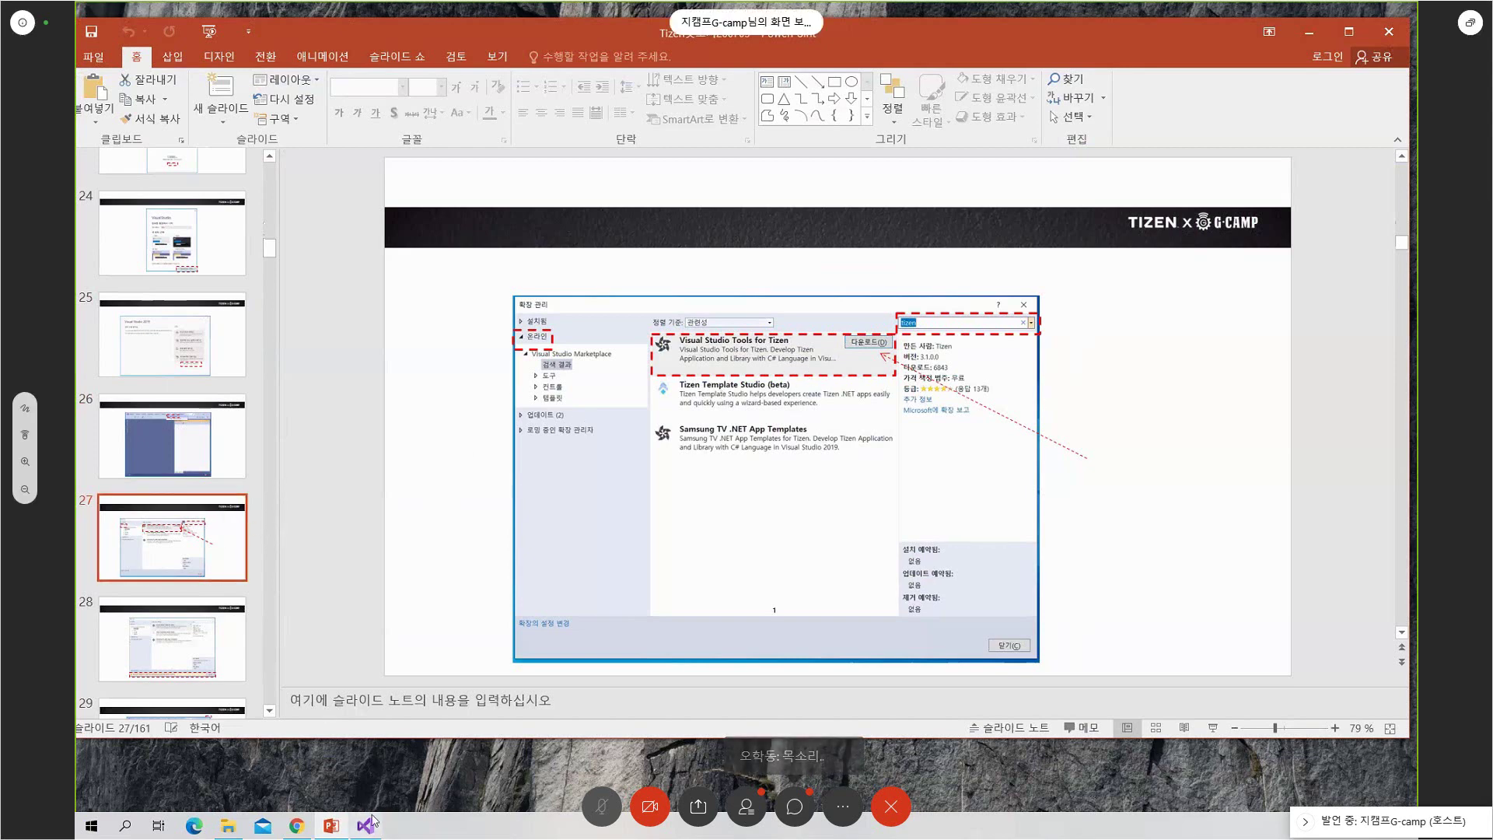
{"action": "mouse_move", "coordinate": [368, 828]}
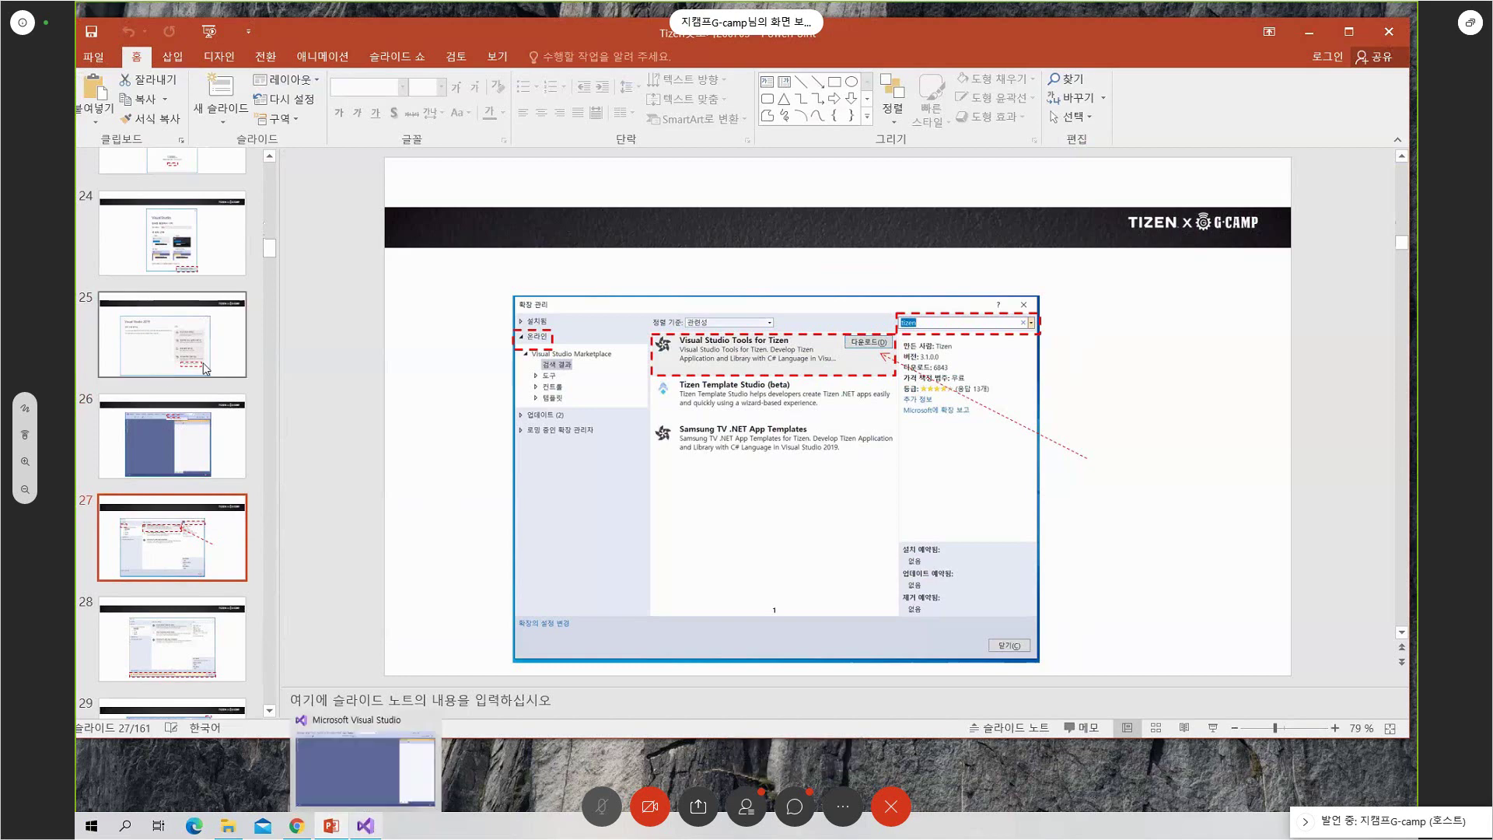
{"action": "left_click", "coordinate": [227, 428]}
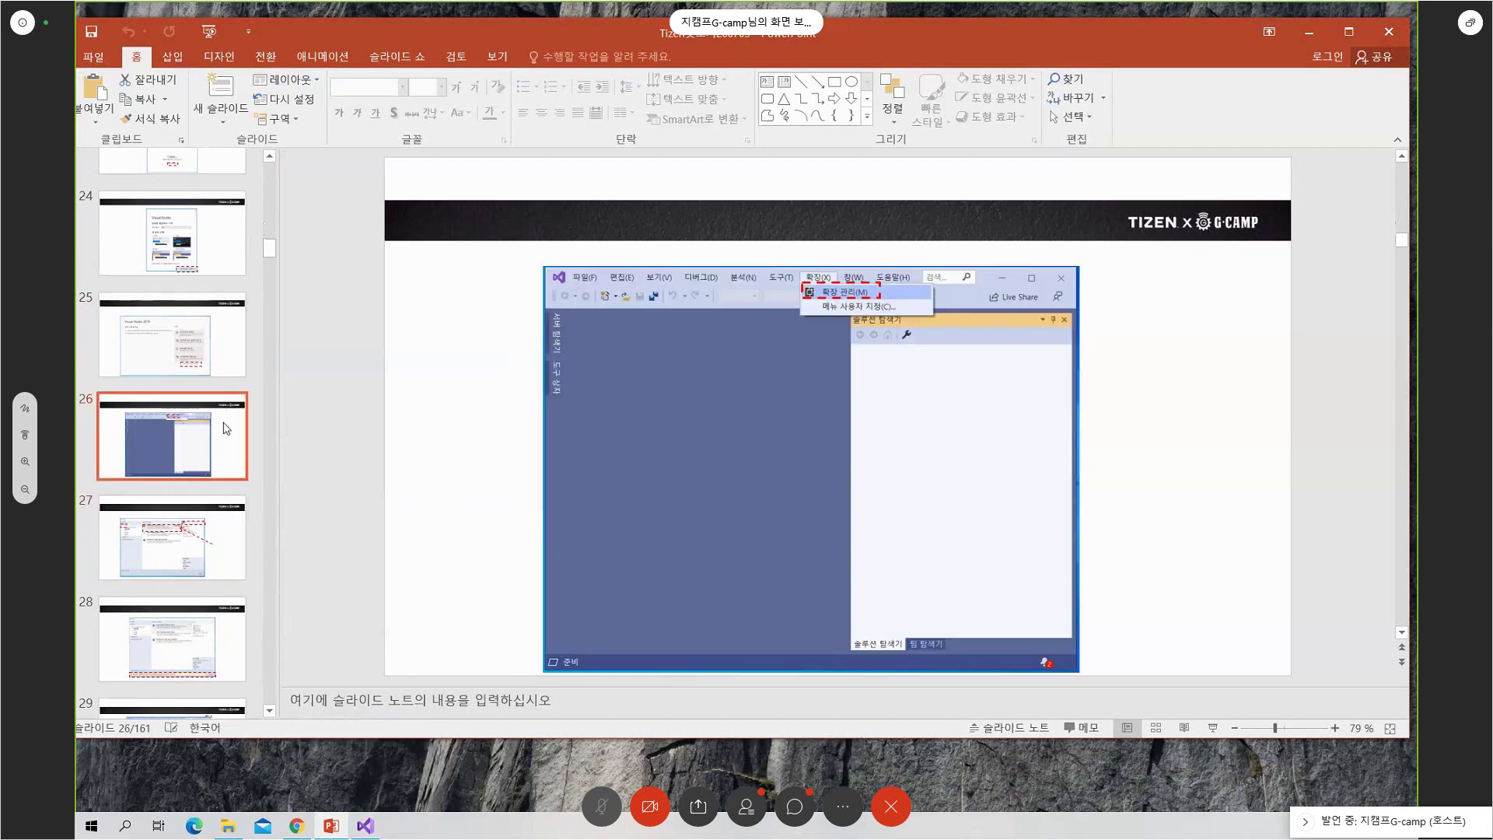
{"action": "left_click", "coordinate": [222, 502]}
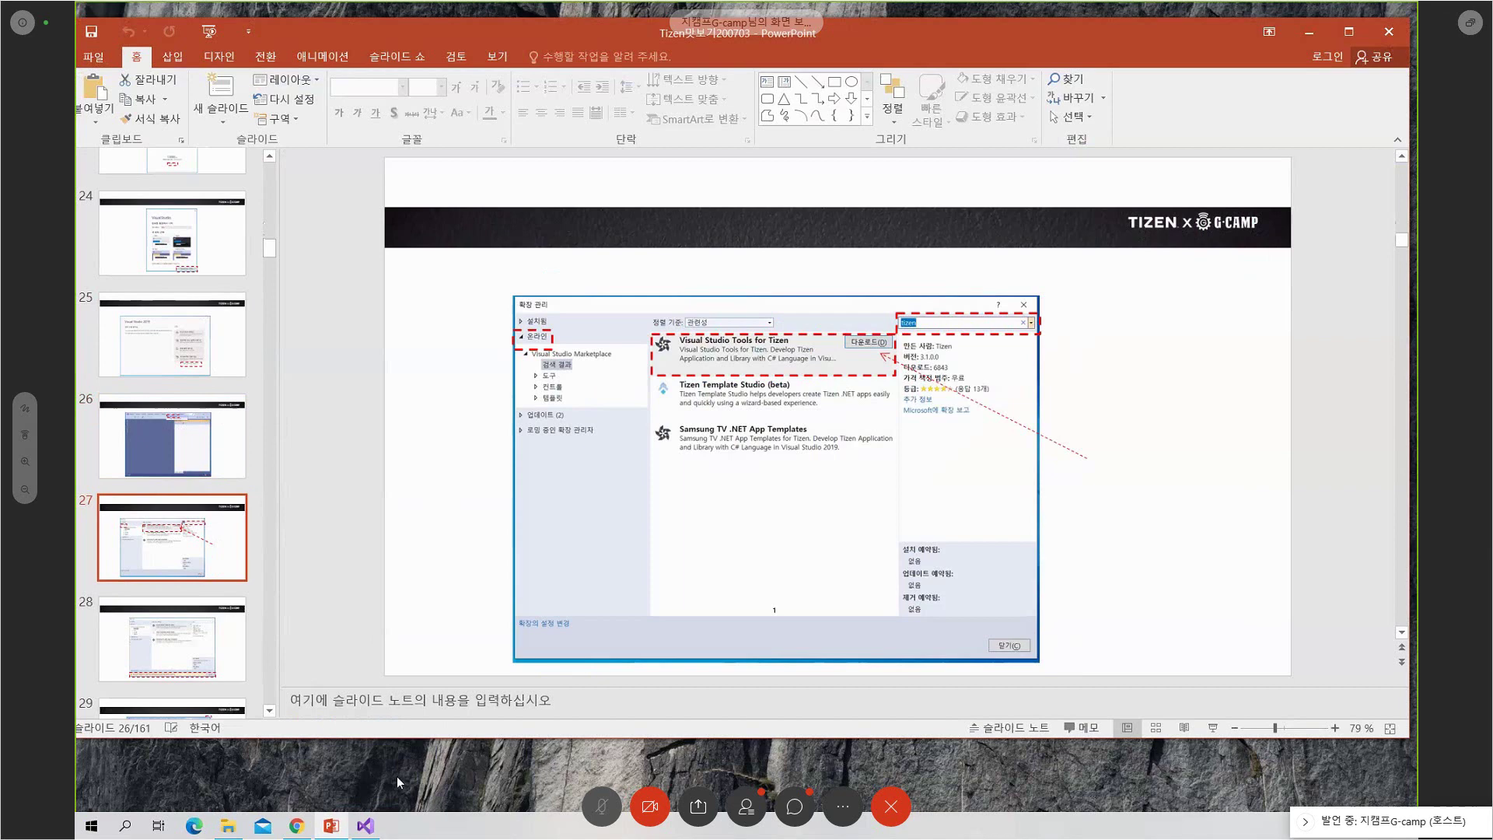
Switch to Visual Studio, open the extension manager (확장 관리) and look through the online extensions
{"action": "left_click", "coordinate": [366, 826]}
{"action": "left_click", "coordinate": [449, 91]}
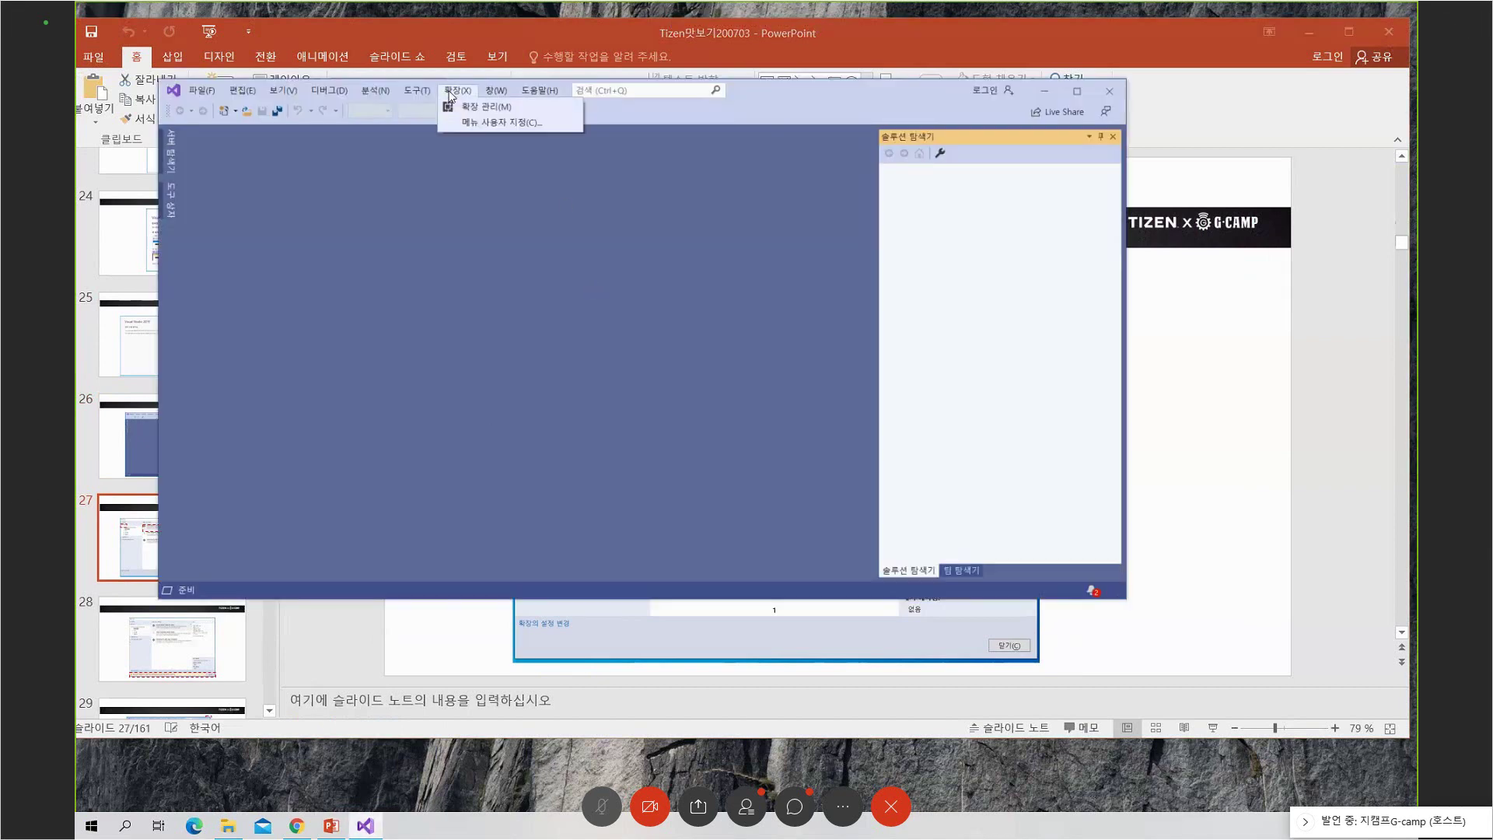
{"action": "left_click", "coordinate": [471, 107]}
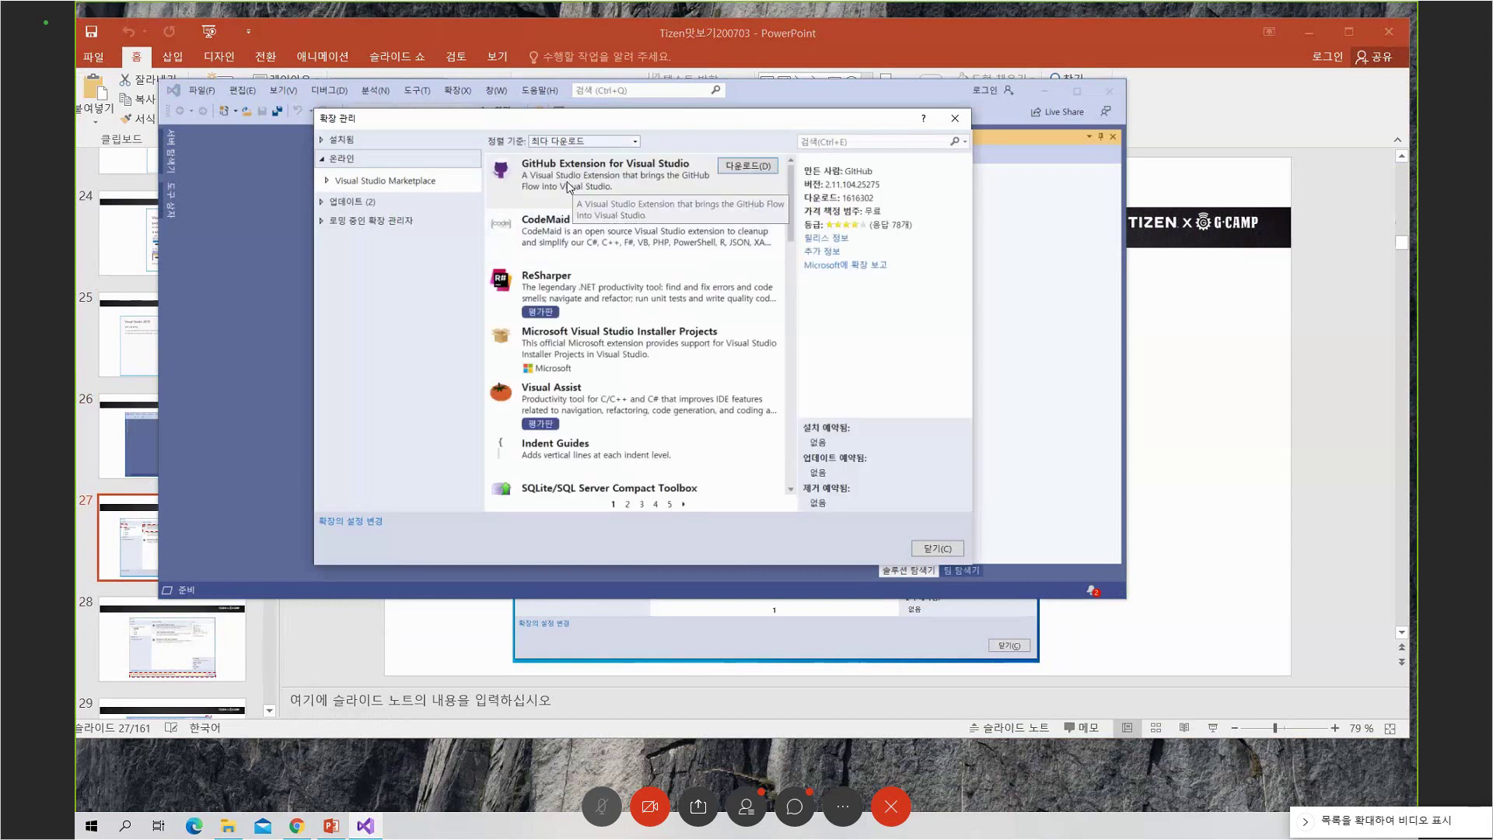
{"action": "scroll", "coordinate": [569, 201], "scroll_direction": "down", "scroll_amount": 5}
{"action": "scroll", "coordinate": [569, 203], "scroll_direction": "up", "scroll_amount": 5}
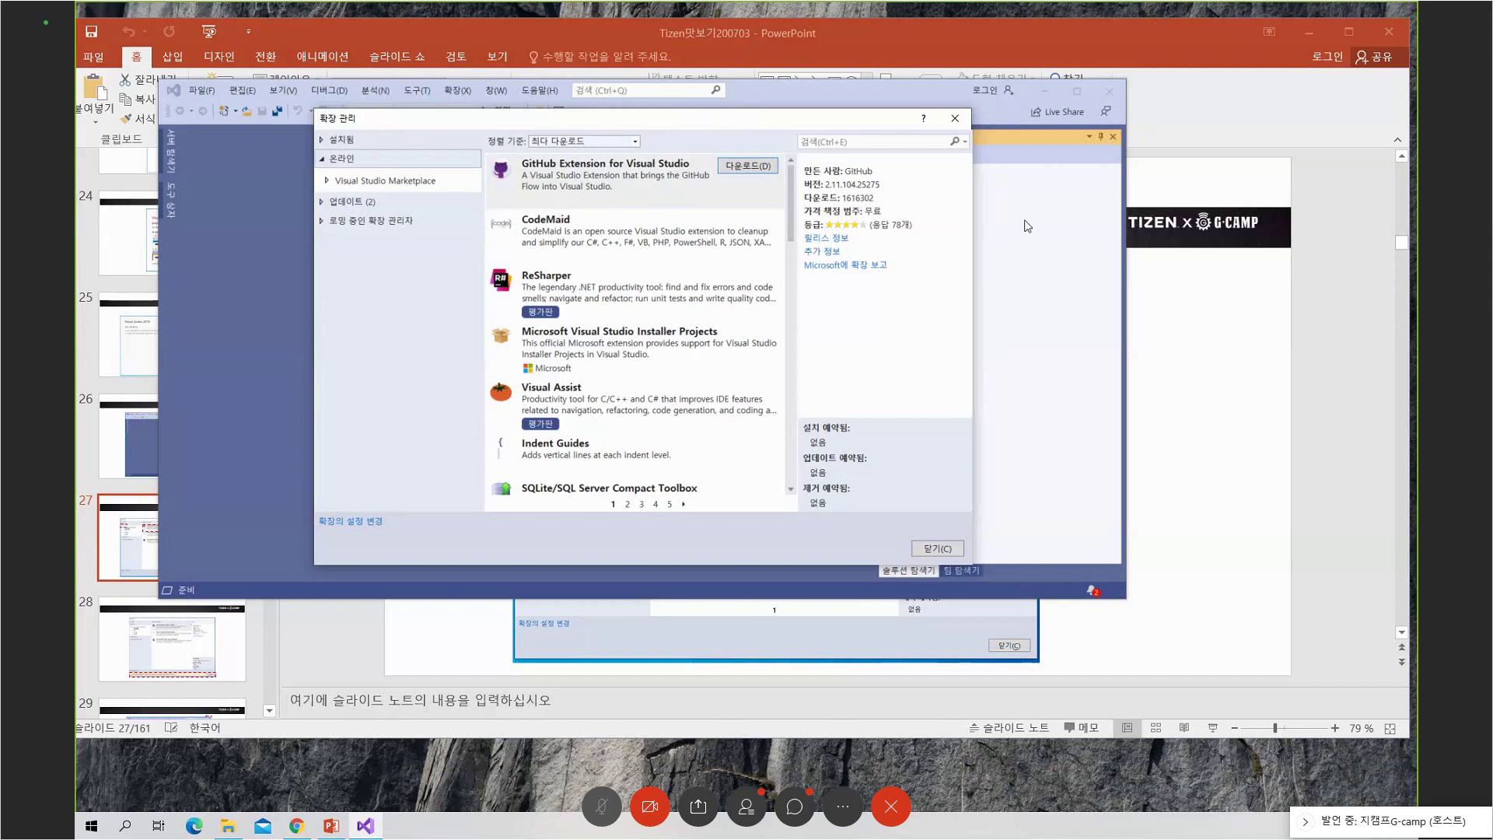
{"action": "left_click_drag", "start_coordinate": [467, 118], "coordinate": [862, 199]}
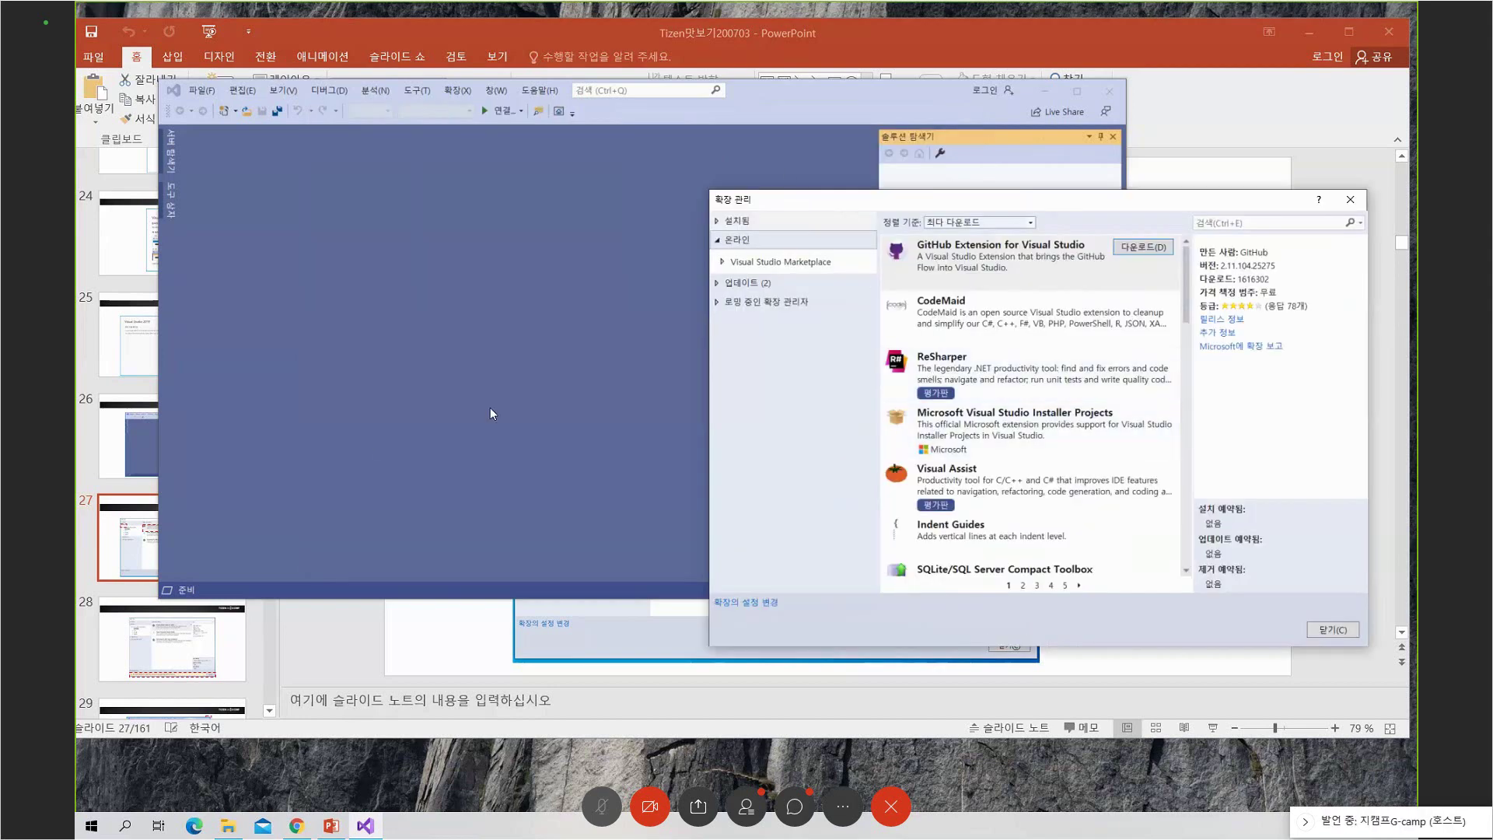
Search the online extensions for "tizen" as shown on slide 27 of the presentation
{"action": "left_click", "coordinate": [115, 540]}
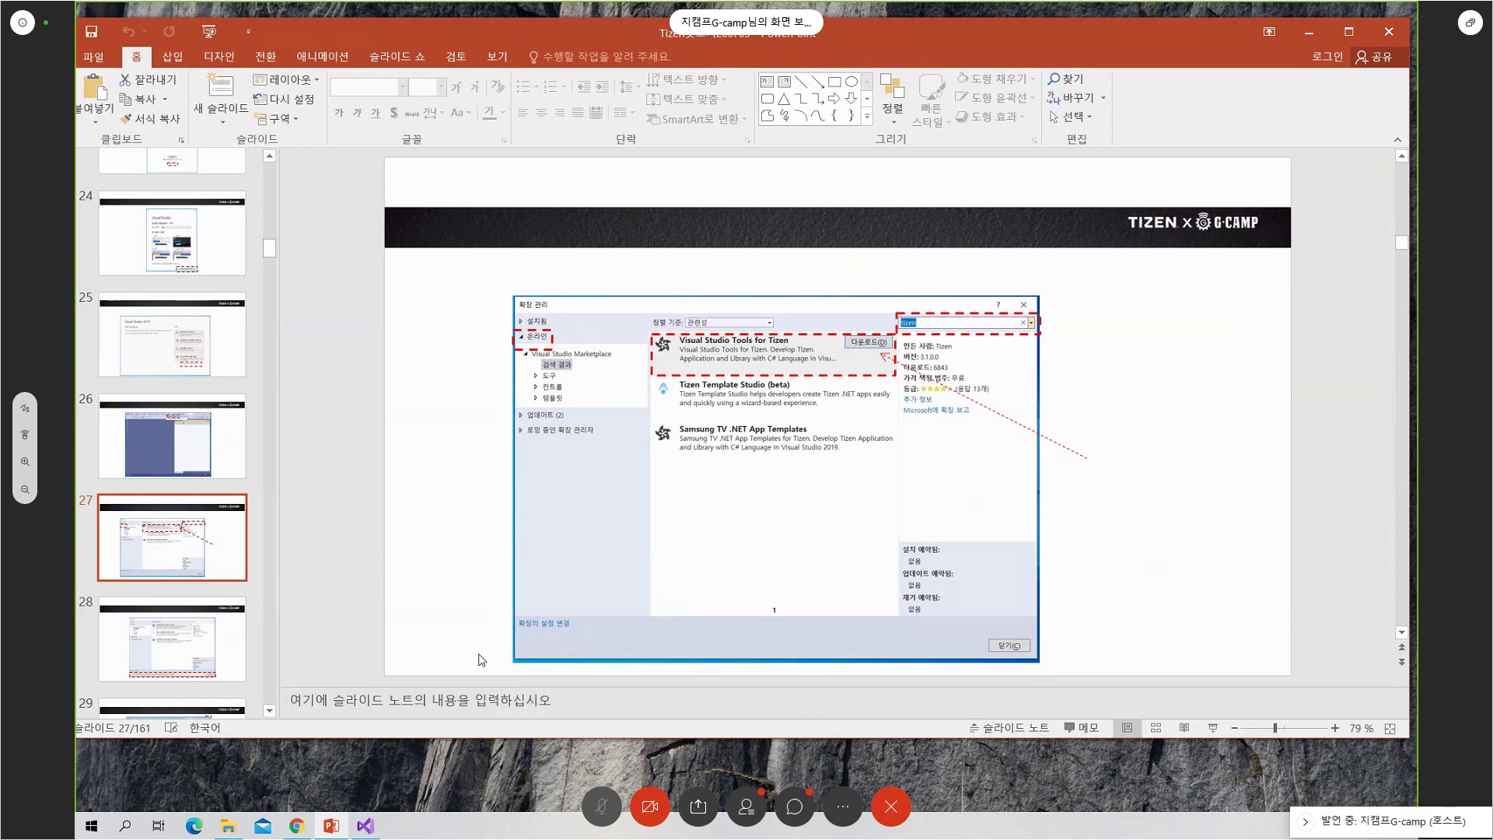
{"action": "left_click", "coordinate": [365, 826]}
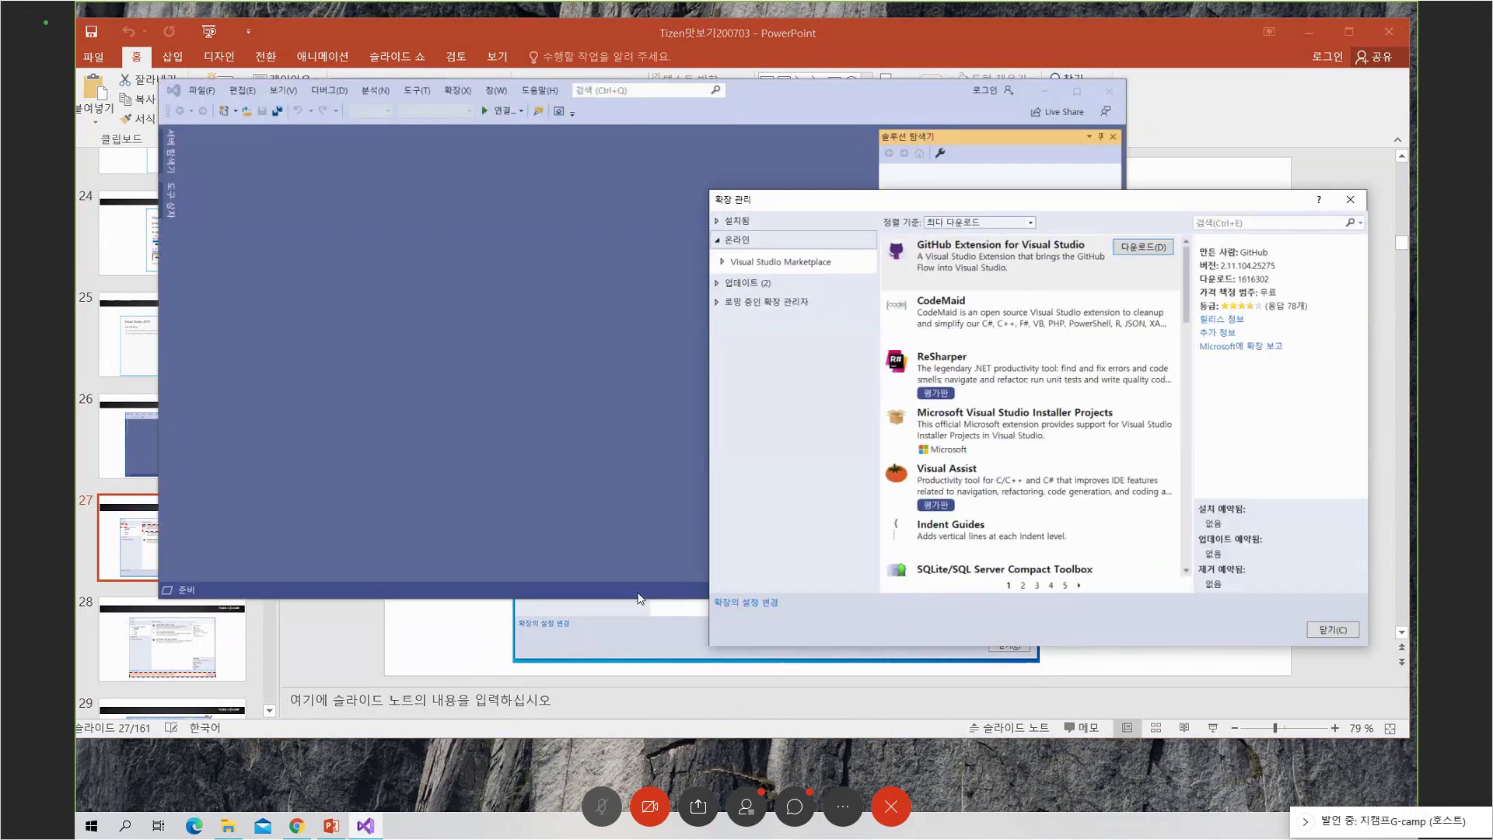
{"action": "left_click", "coordinate": [1241, 223]}
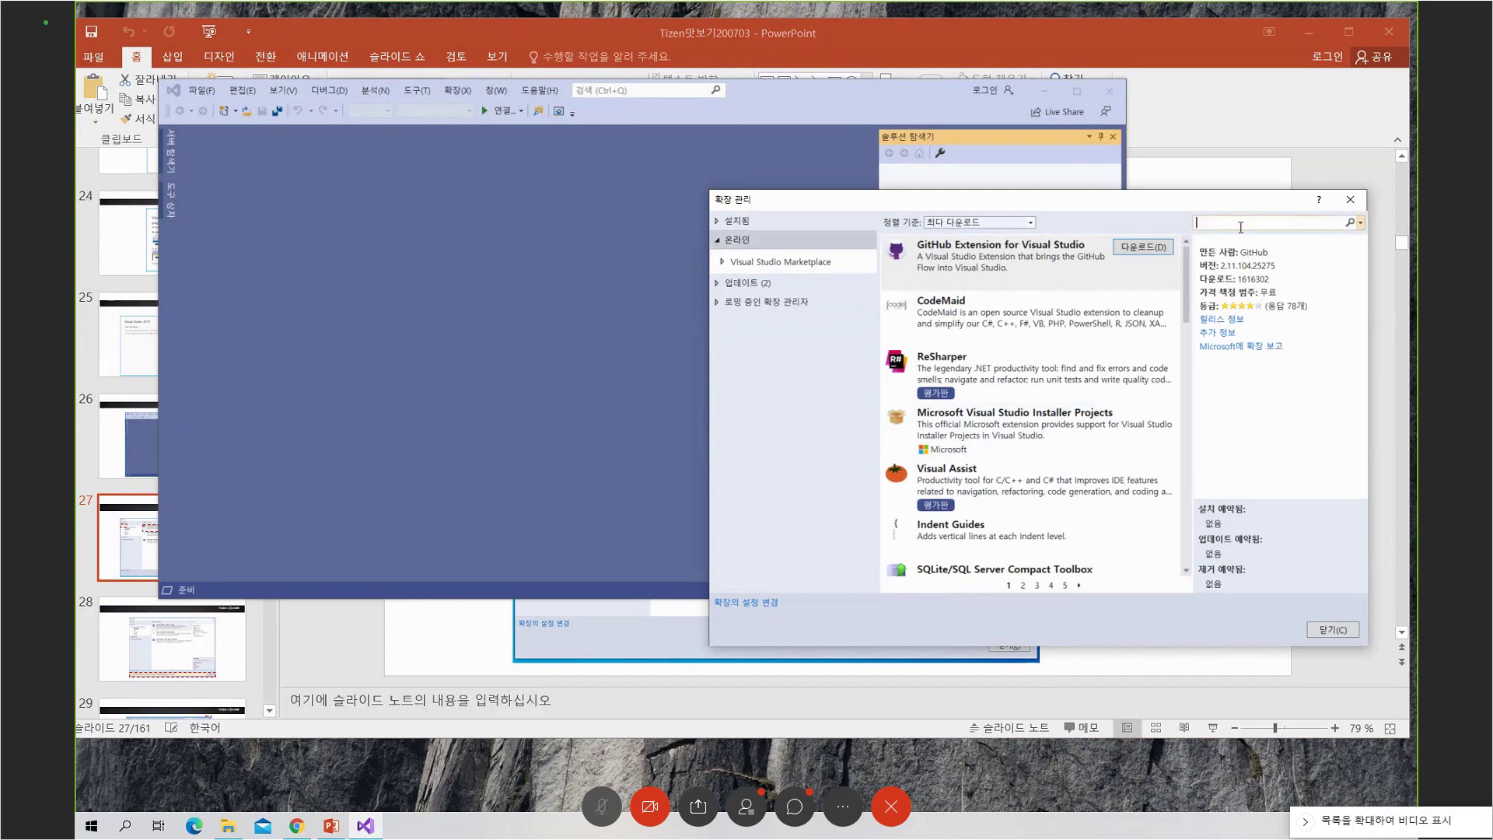
{"action": "type", "text": "tizen"}
{"action": "key", "text": "Return"}
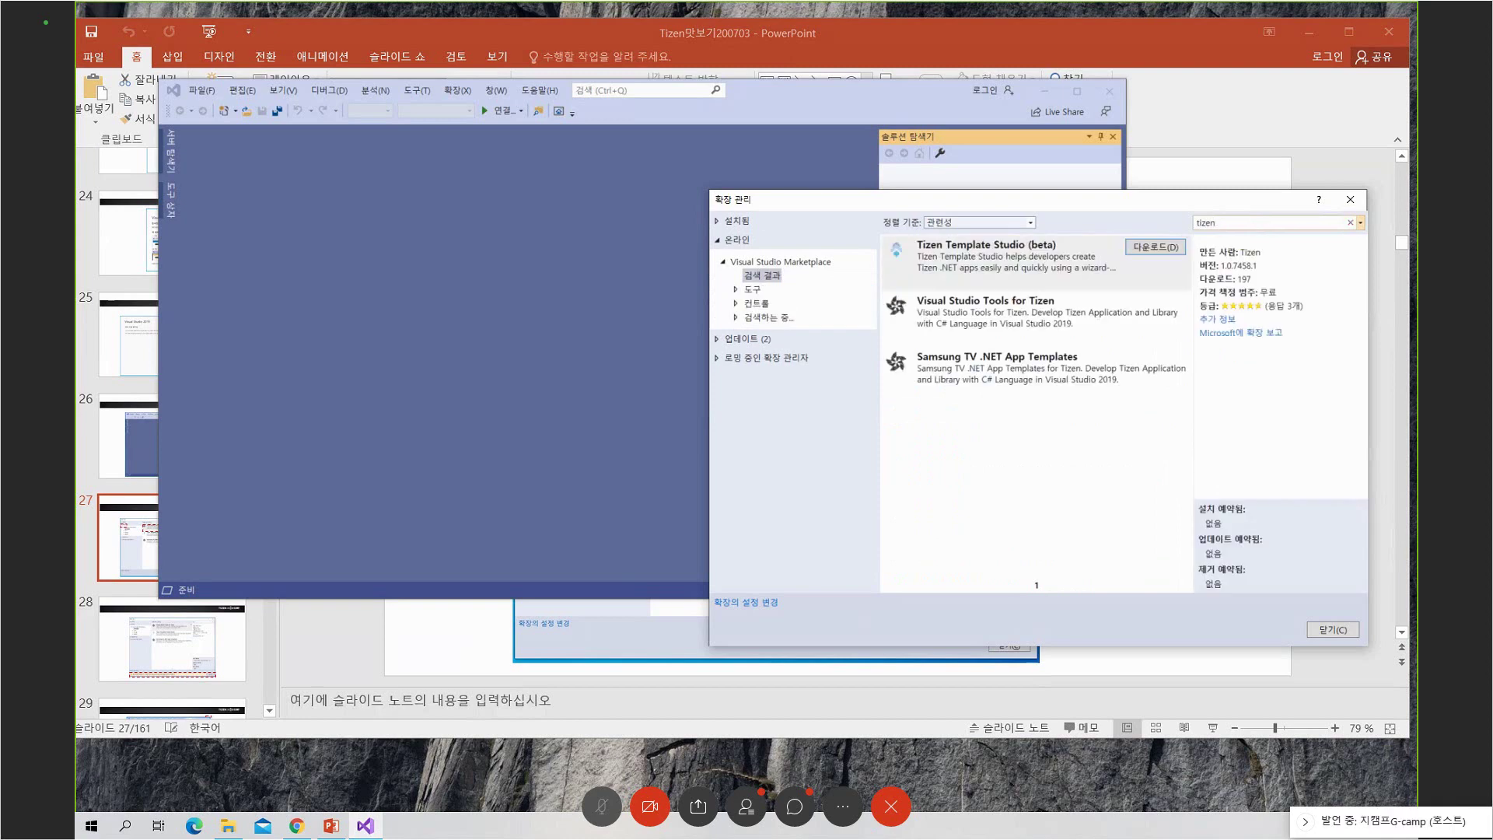
Download the Visual Studio Tools for Tizen extension and close Visual Studio to bring up its VSIX Installer
{"action": "left_click", "coordinate": [999, 307]}
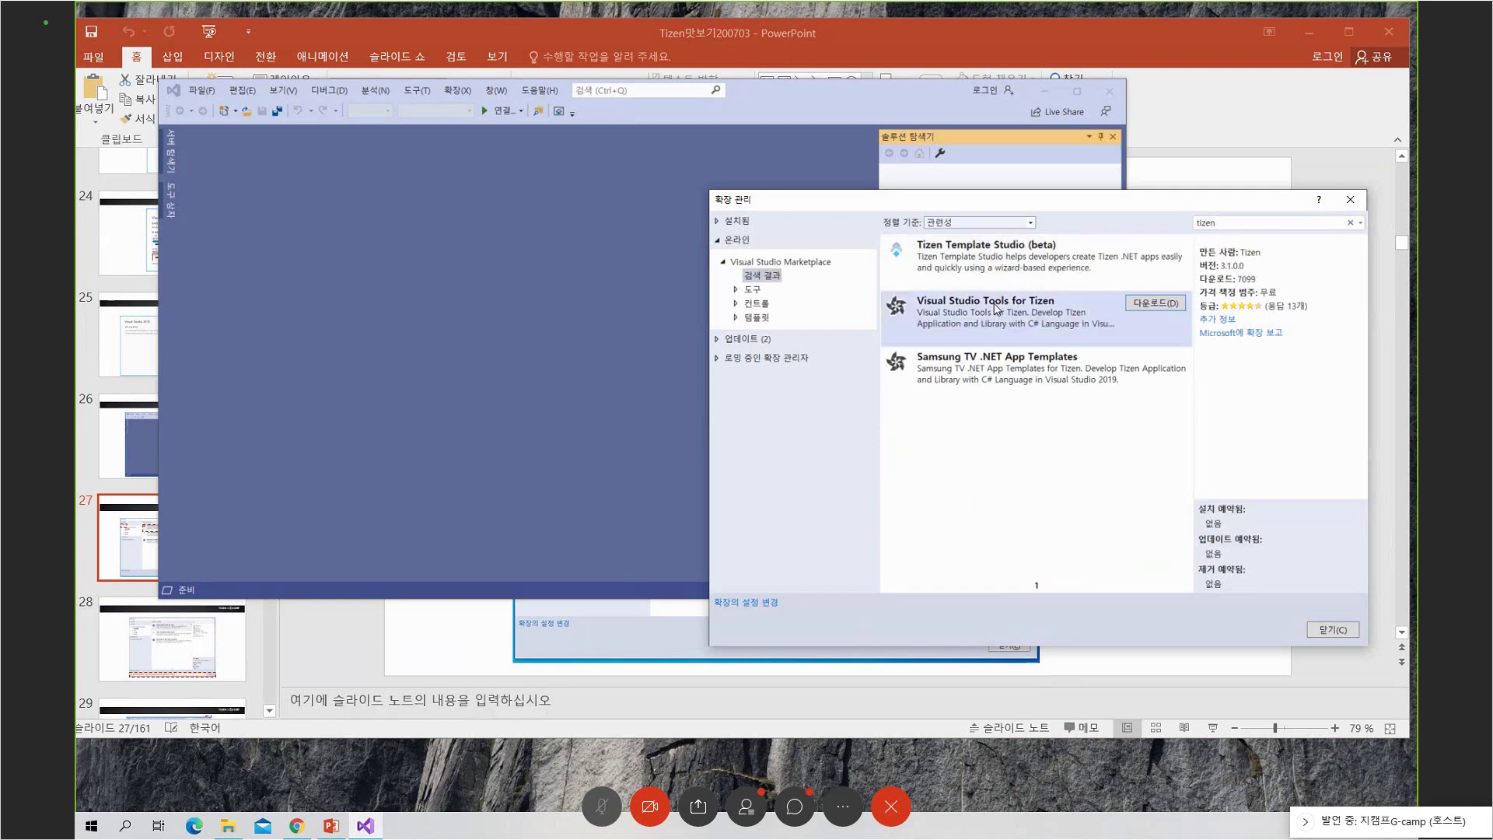
{"action": "left_click", "coordinate": [1145, 308]}
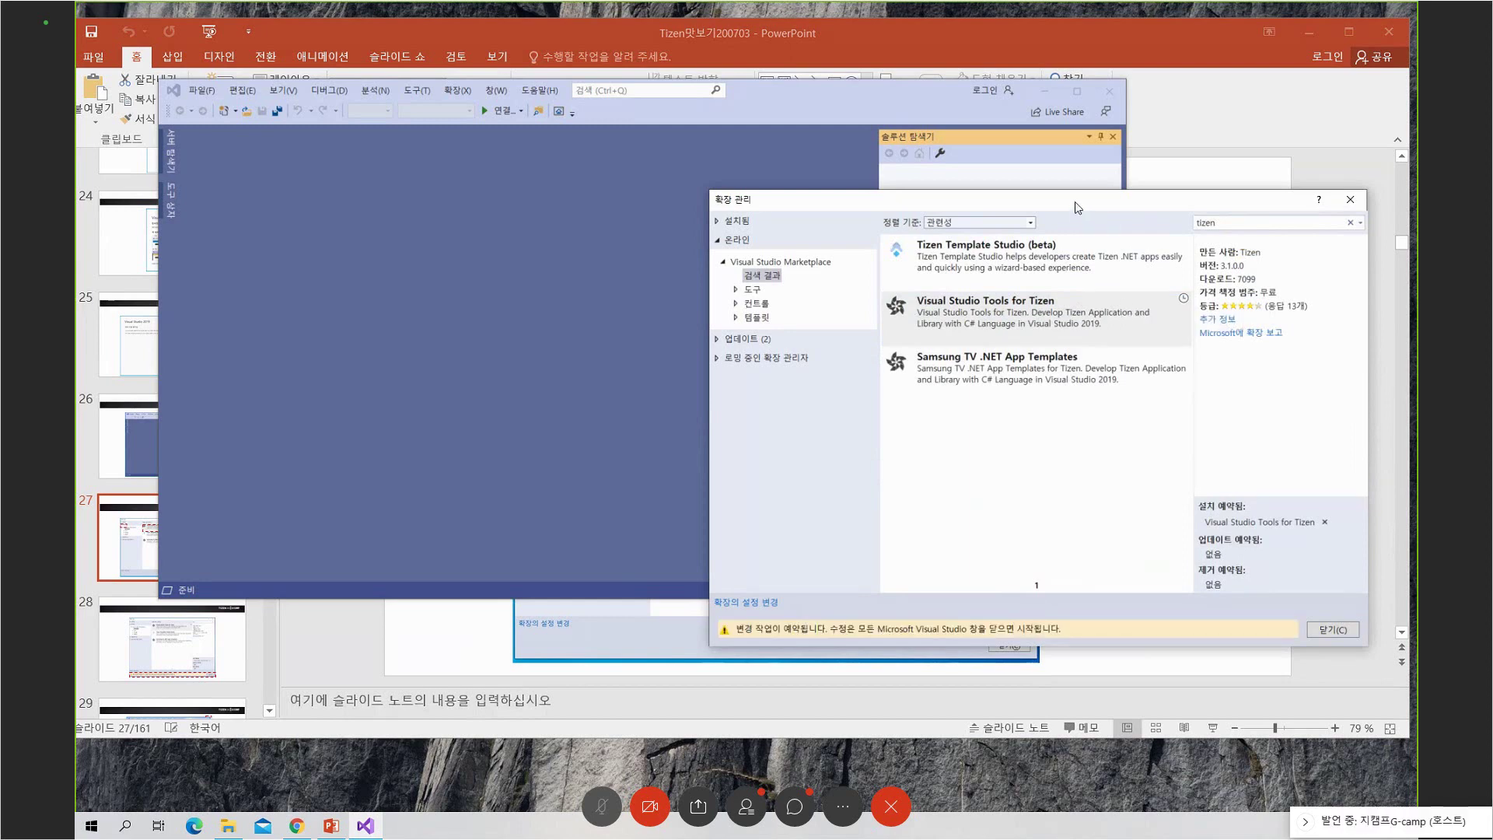
{"action": "left_click_drag", "start_coordinate": [1075, 202], "coordinate": [870, 169]}
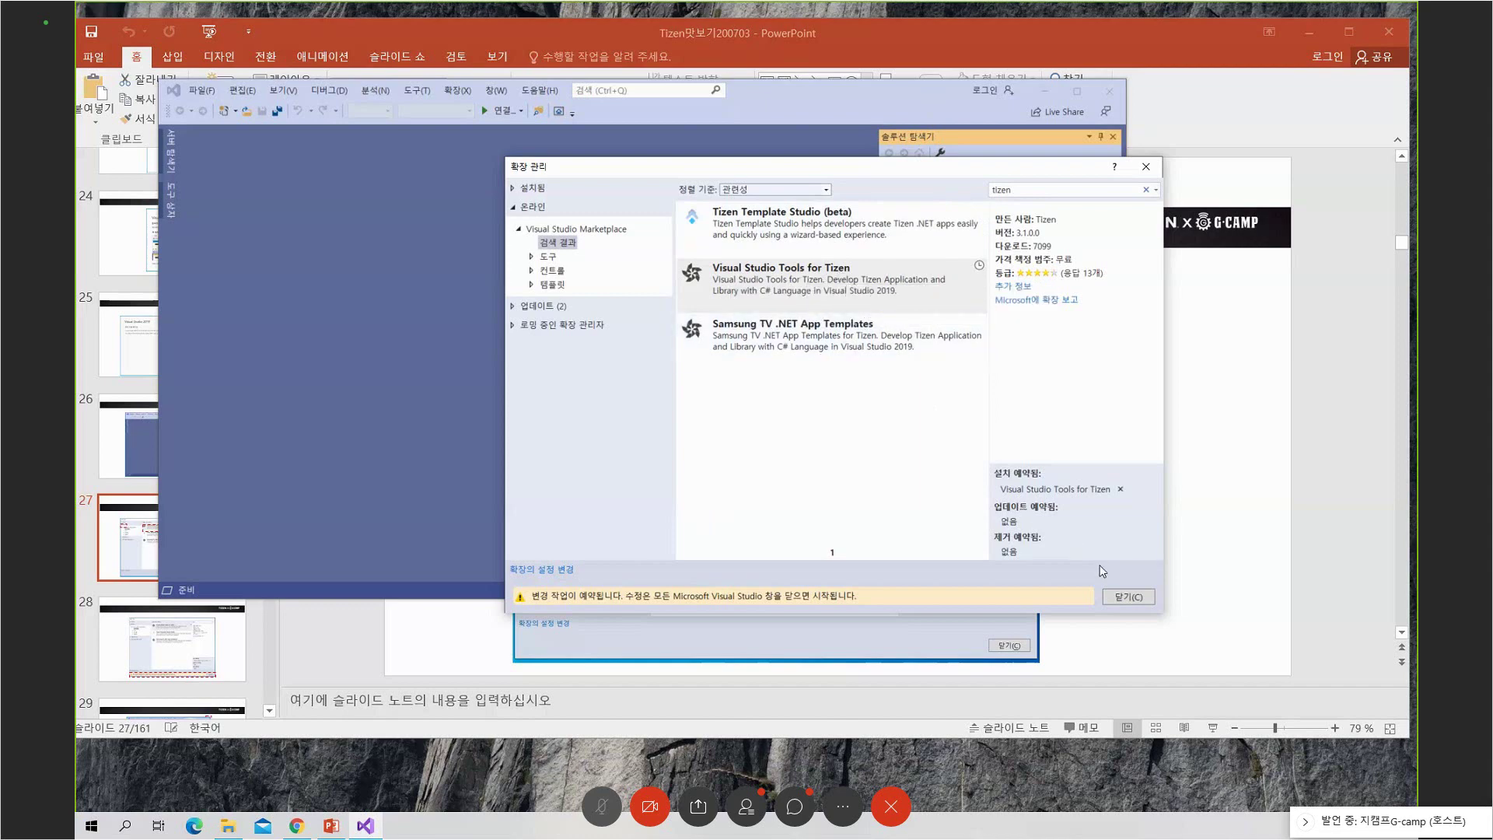
{"action": "left_click", "coordinate": [1112, 596]}
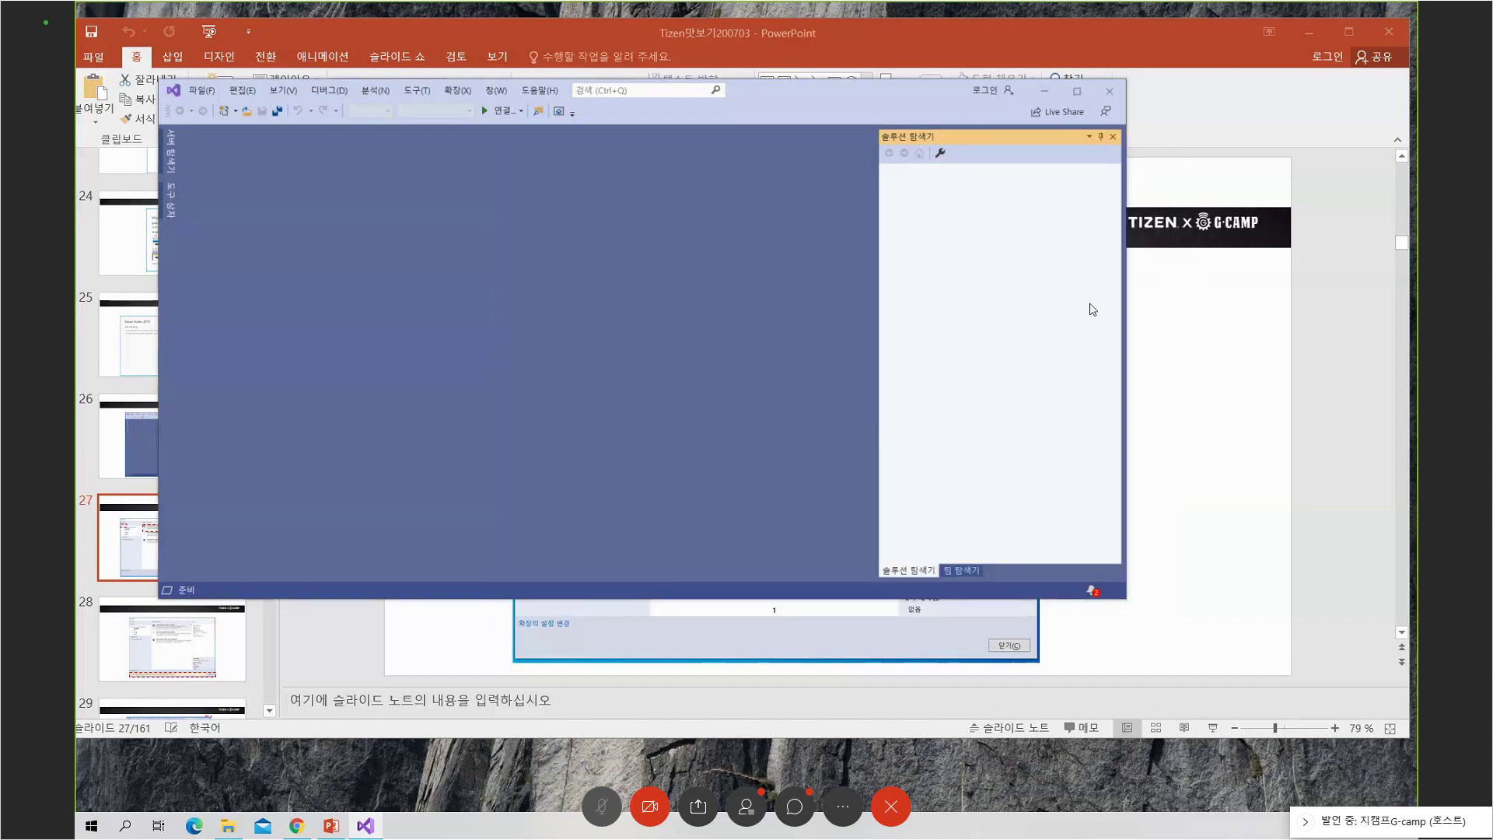
{"action": "left_click", "coordinate": [1110, 91]}
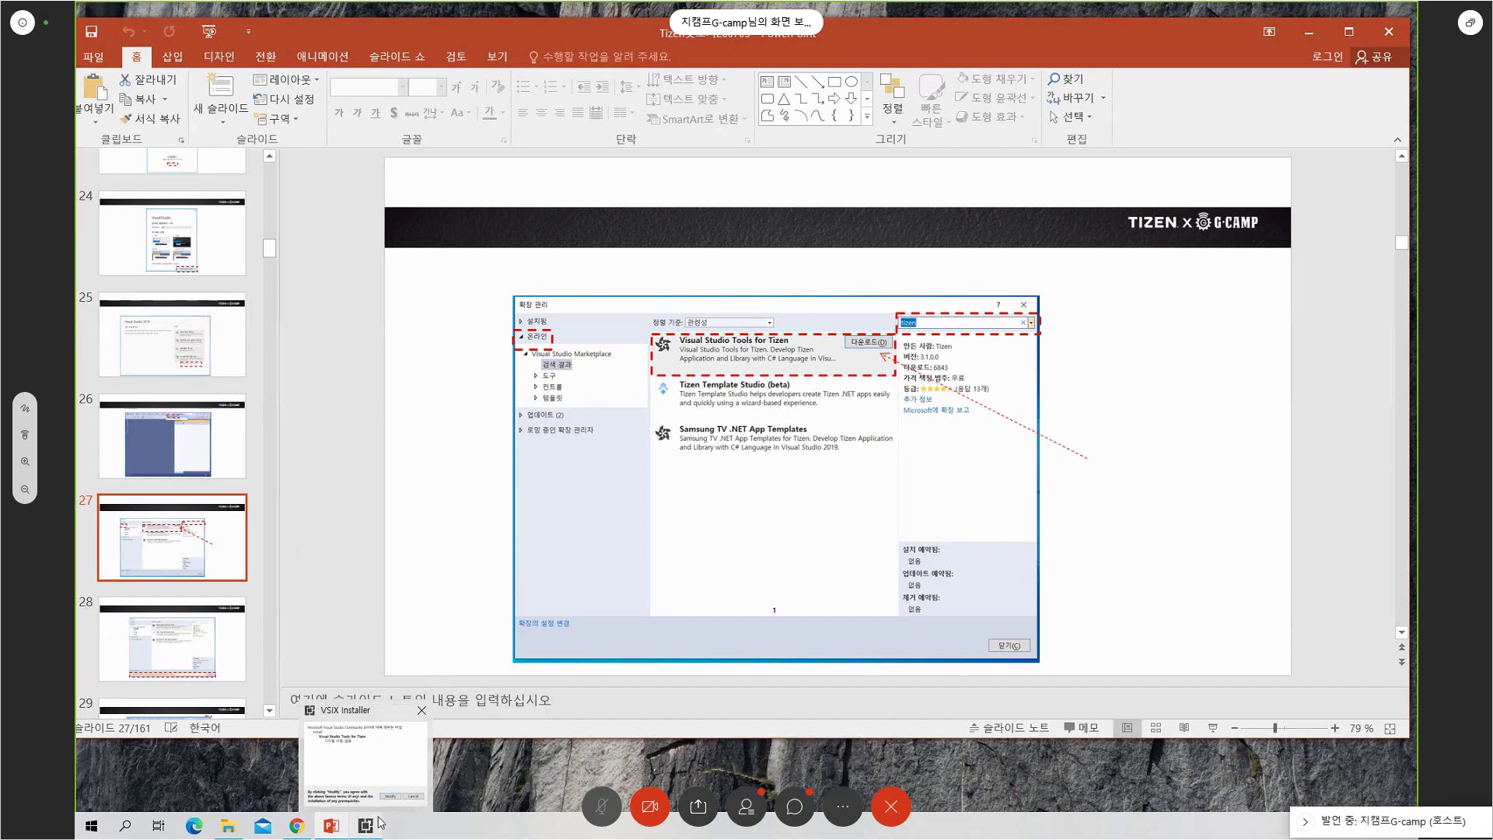
{"action": "left_click", "coordinate": [366, 826]}
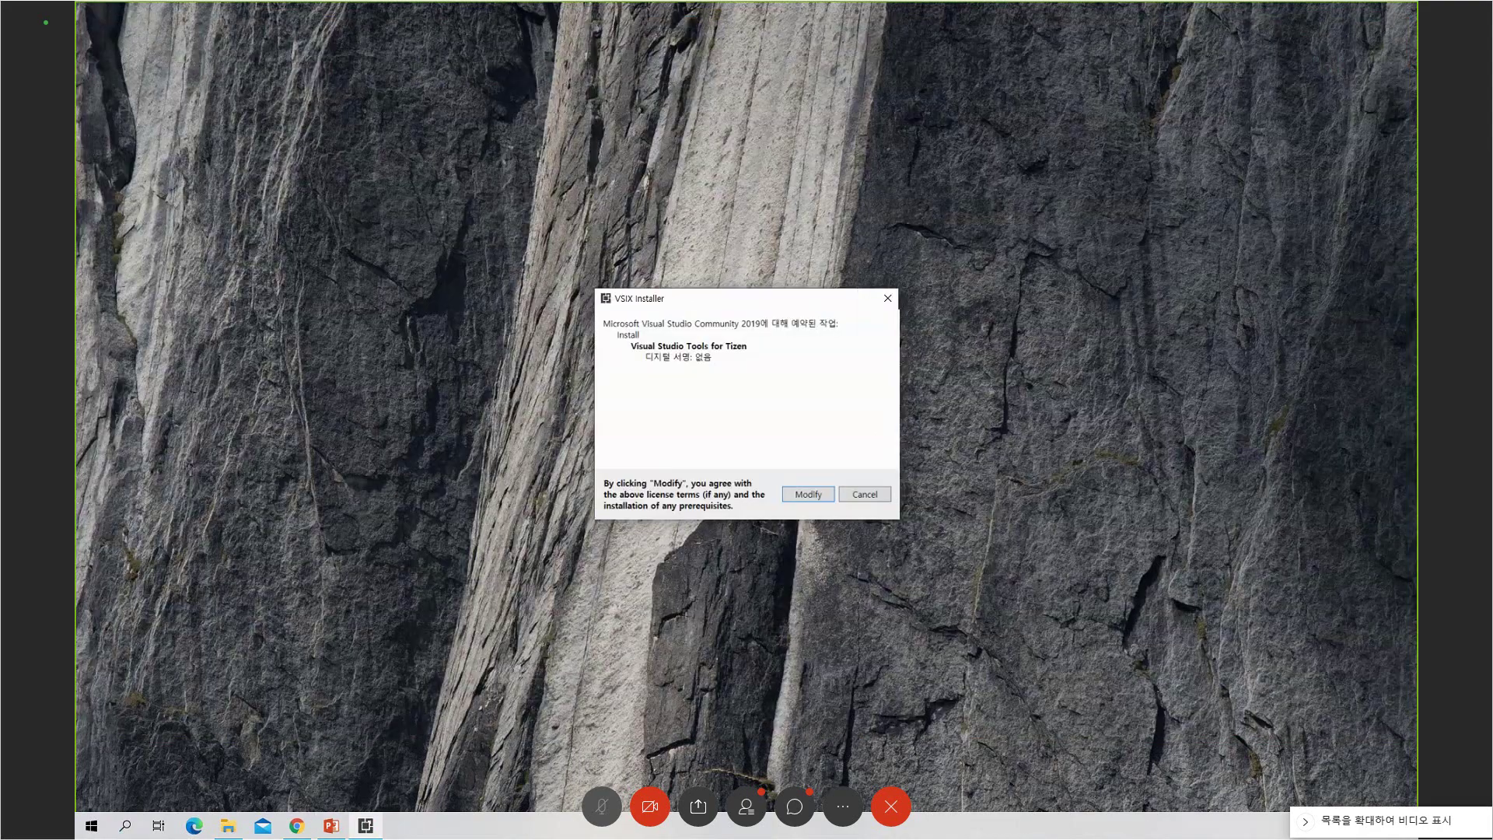
Switch to PowerPoint and review slides 28 to 31 on closing Visual Studio and running the VSIX Installer
{"action": "key", "text": "alt+Tab"}
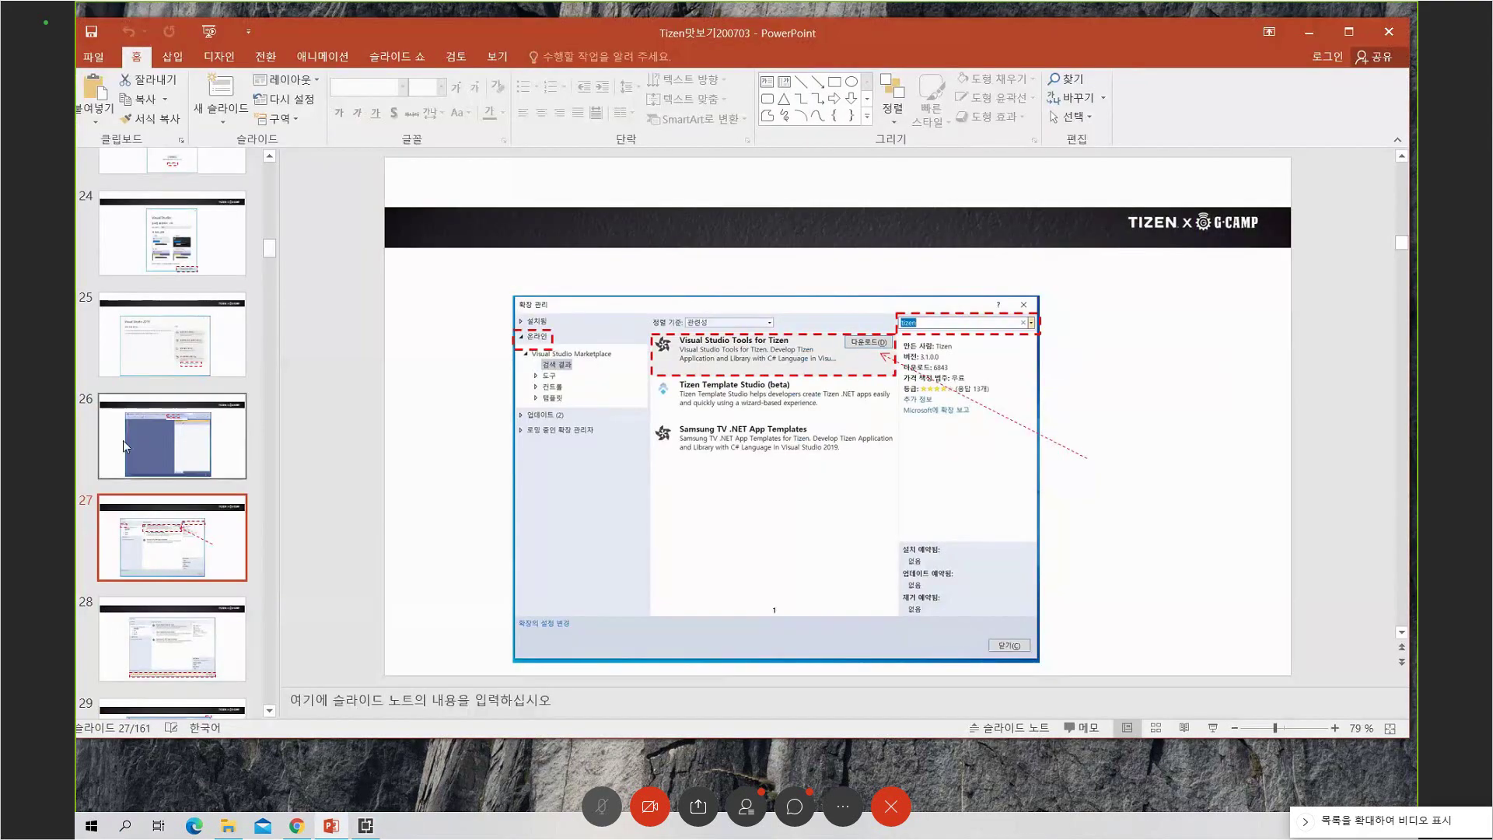
{"action": "left_click", "coordinate": [234, 650]}
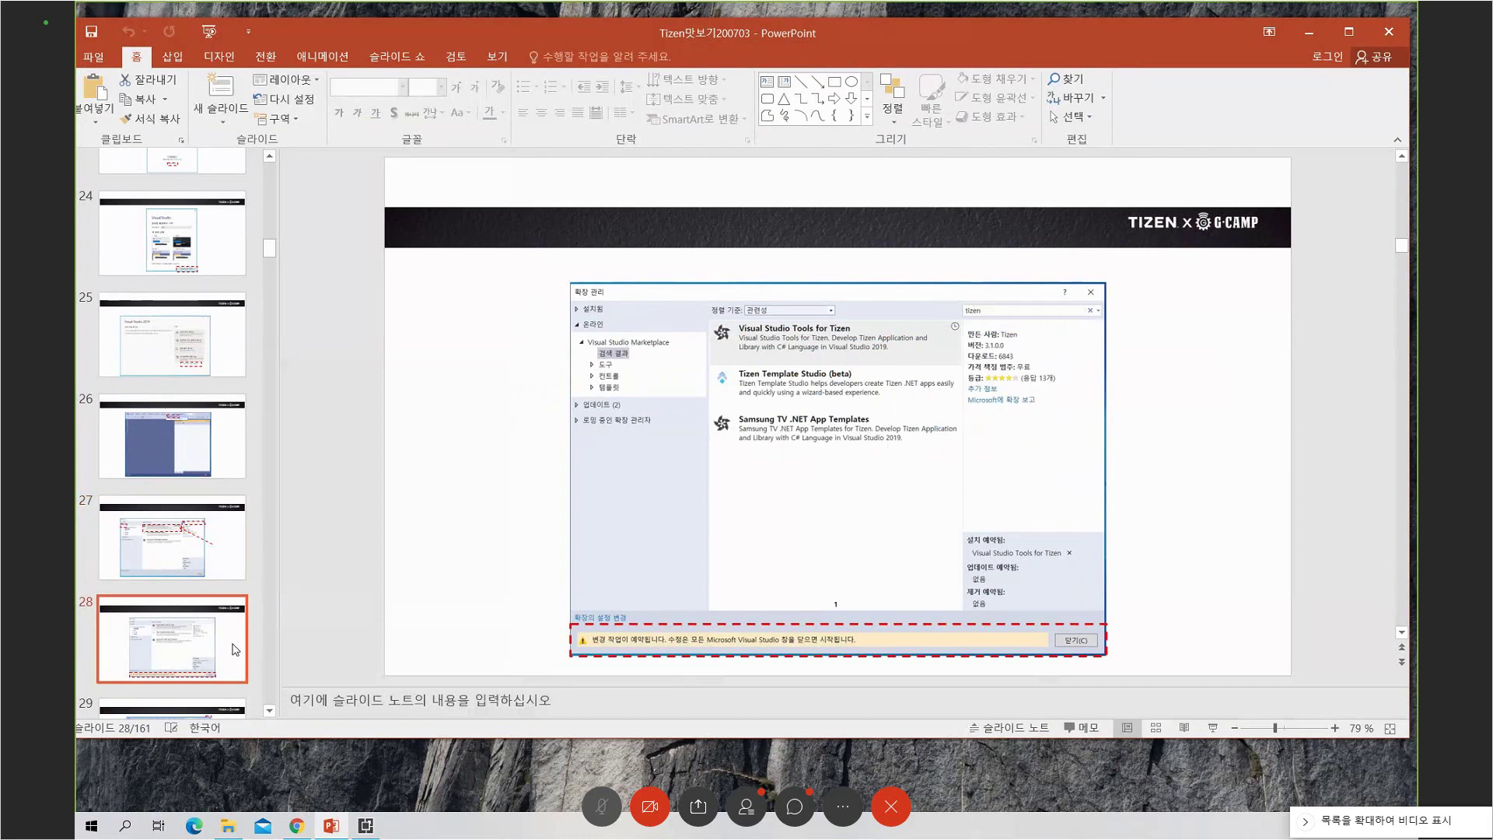
{"action": "scroll", "coordinate": [236, 650], "scroll_direction": "down", "scroll_amount": 1}
{"action": "left_click", "coordinate": [236, 648]}
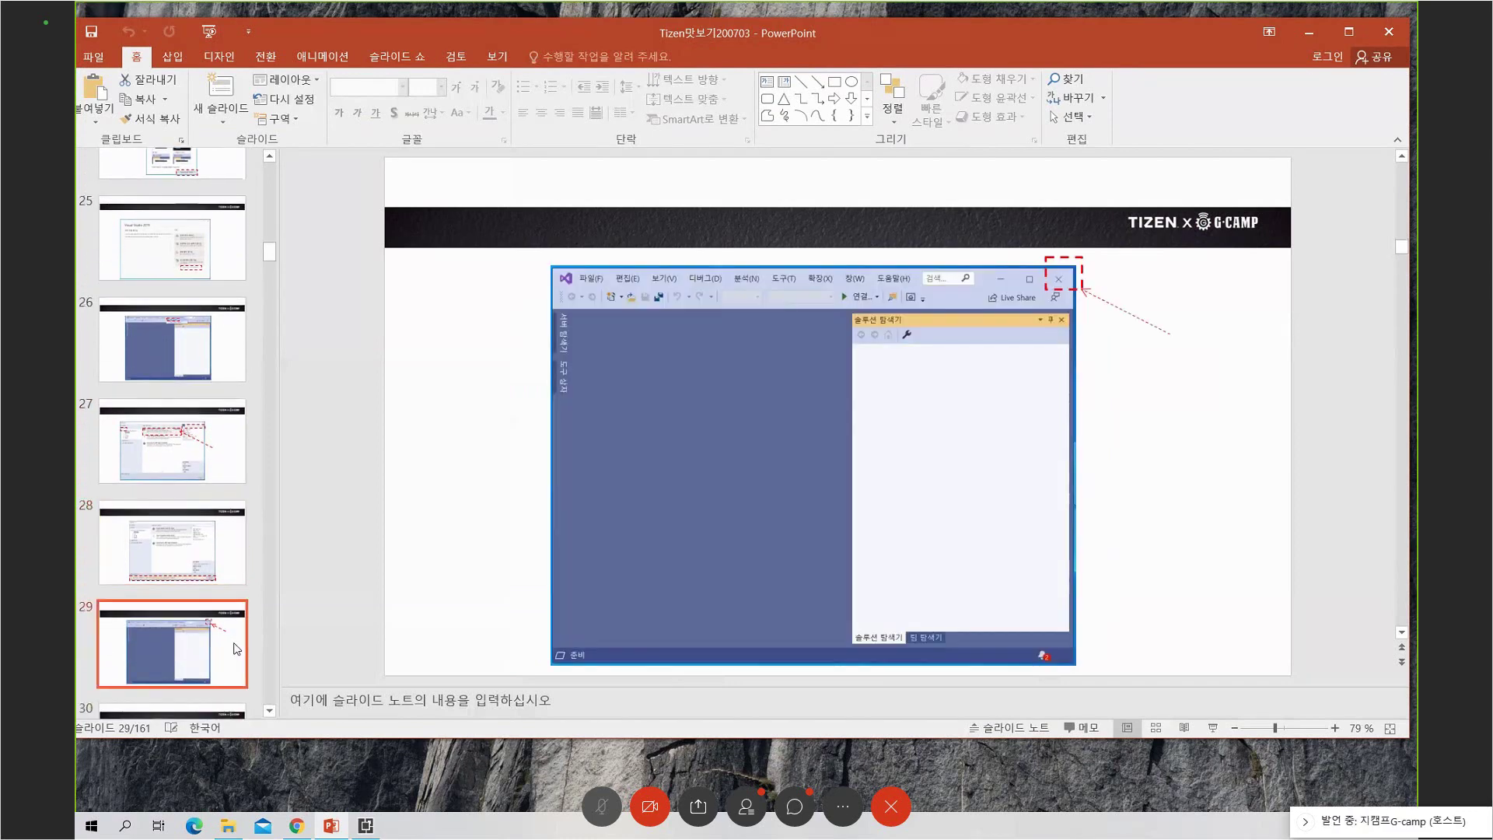
{"action": "scroll", "coordinate": [237, 649], "scroll_direction": "down", "scroll_amount": 1}
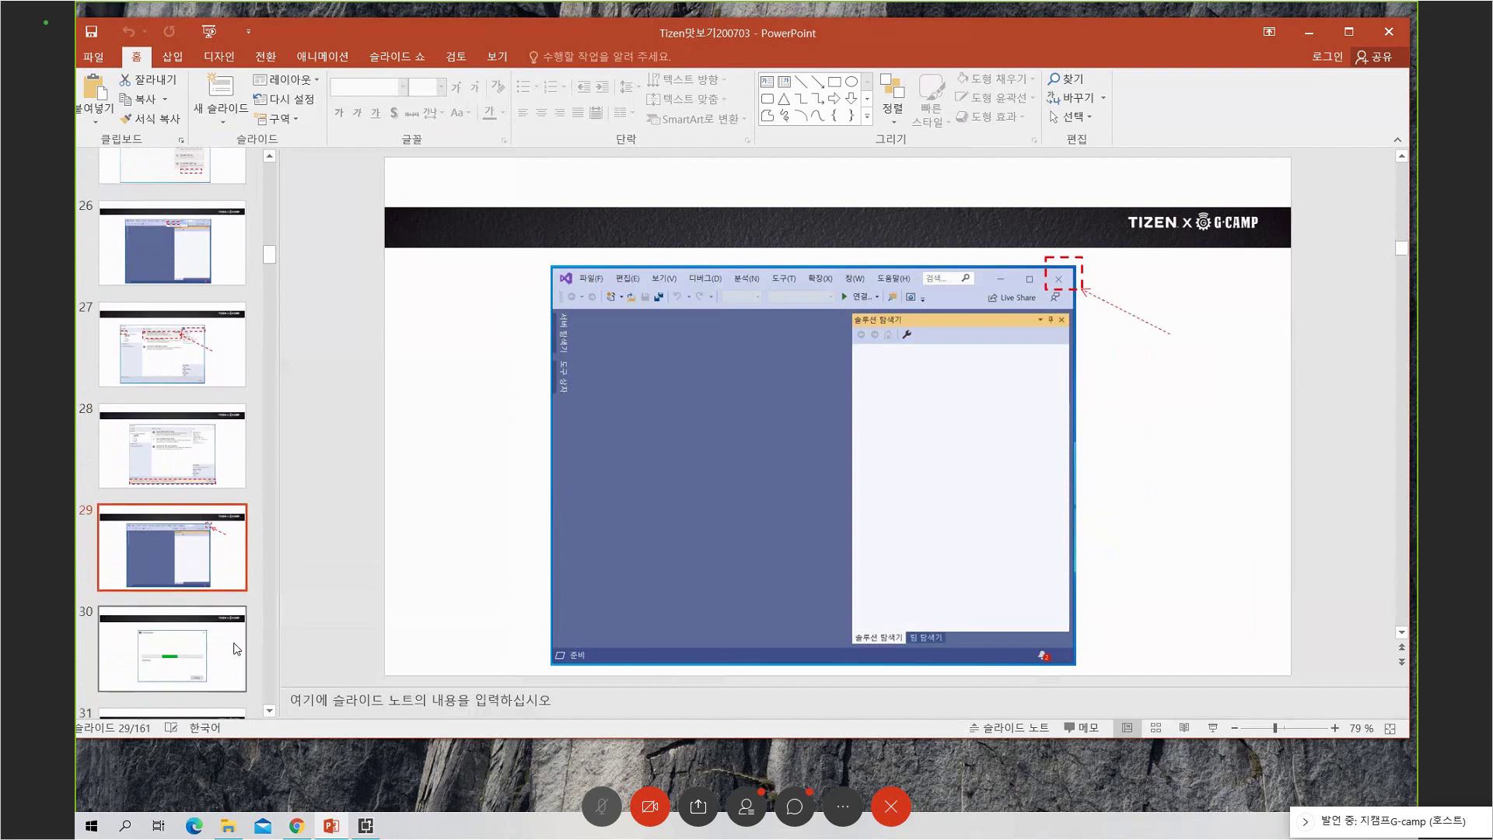
{"action": "left_click", "coordinate": [241, 636]}
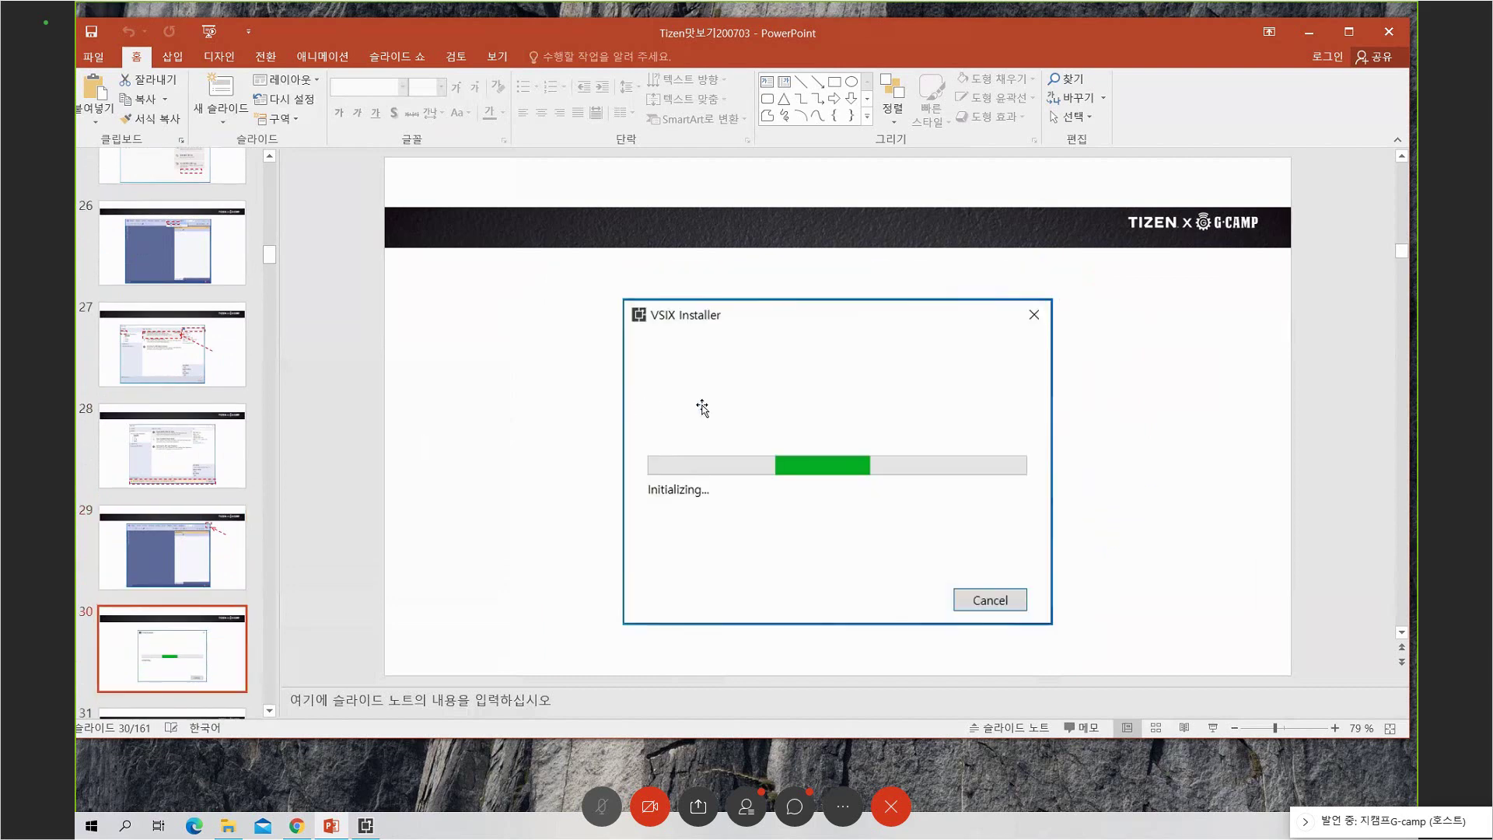
{"action": "scroll", "coordinate": [253, 625], "scroll_direction": "down", "scroll_amount": 1}
{"action": "left_click", "coordinate": [229, 663]}
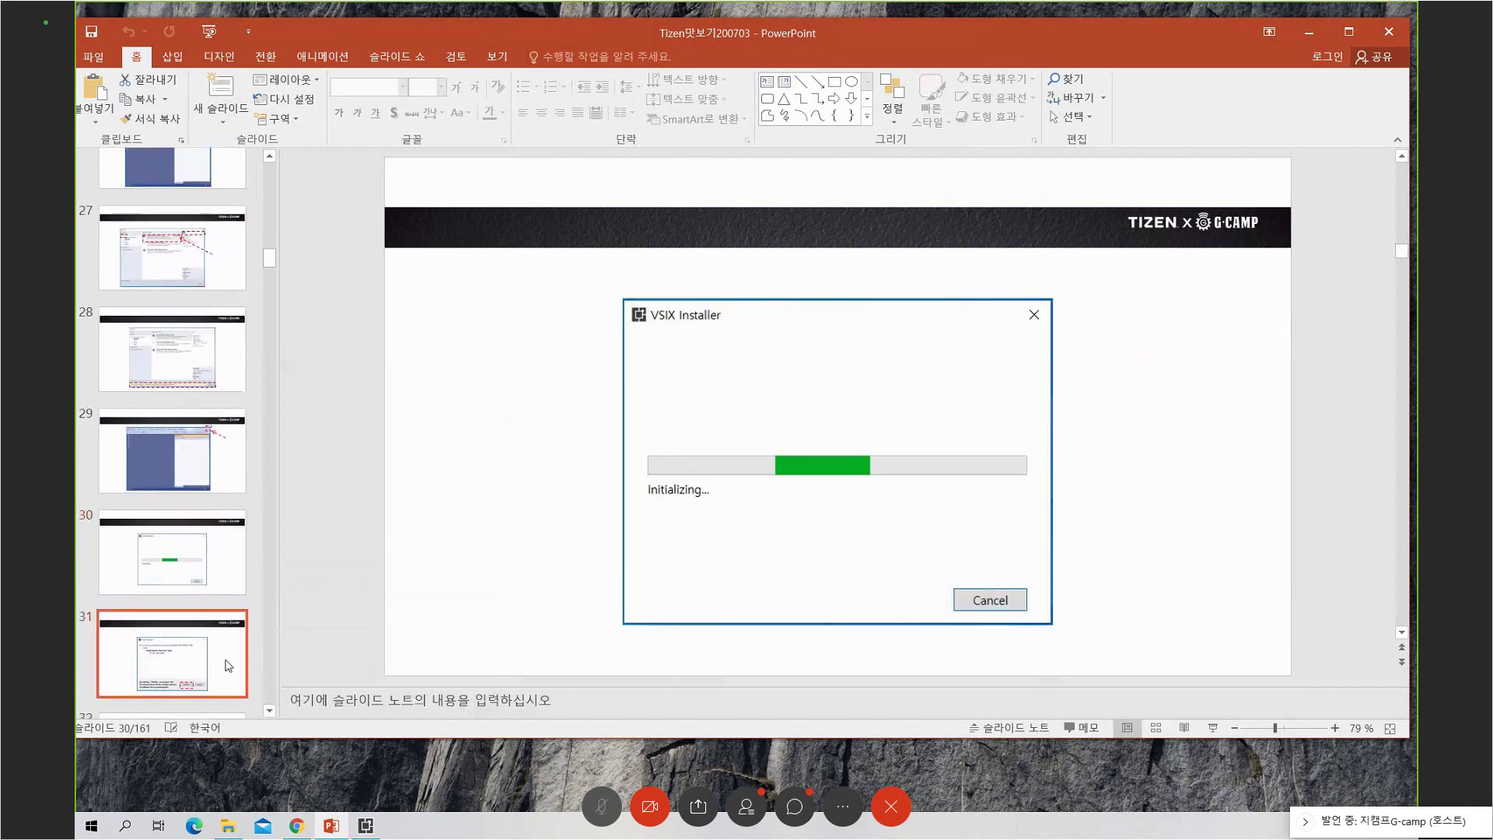
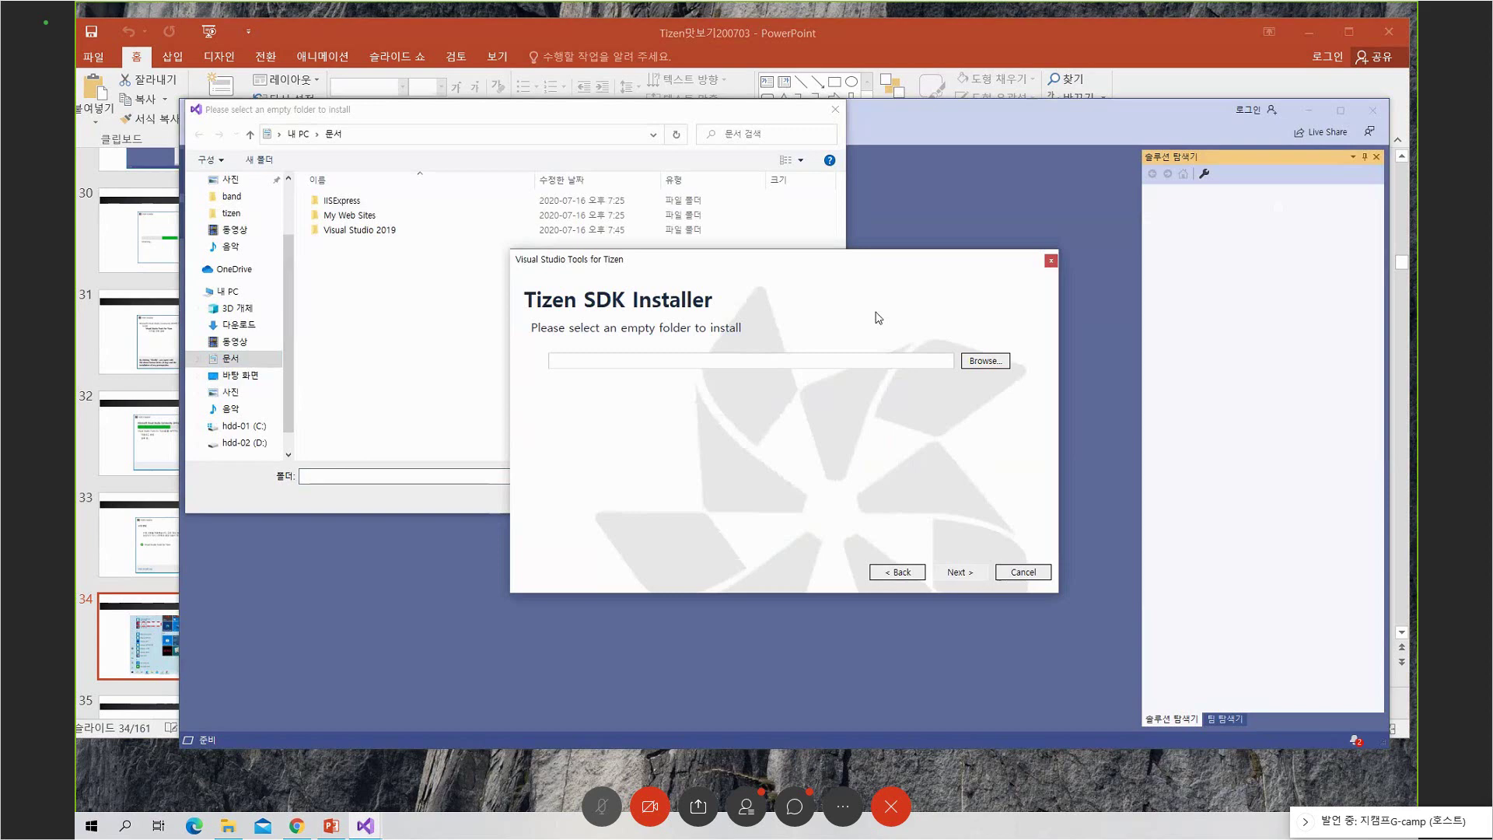
Switch to PowerPoint and review slides 39 and 40 on choosing an empty install folder for the Tizen SDK
{"action": "left_click", "coordinate": [86, 642]}
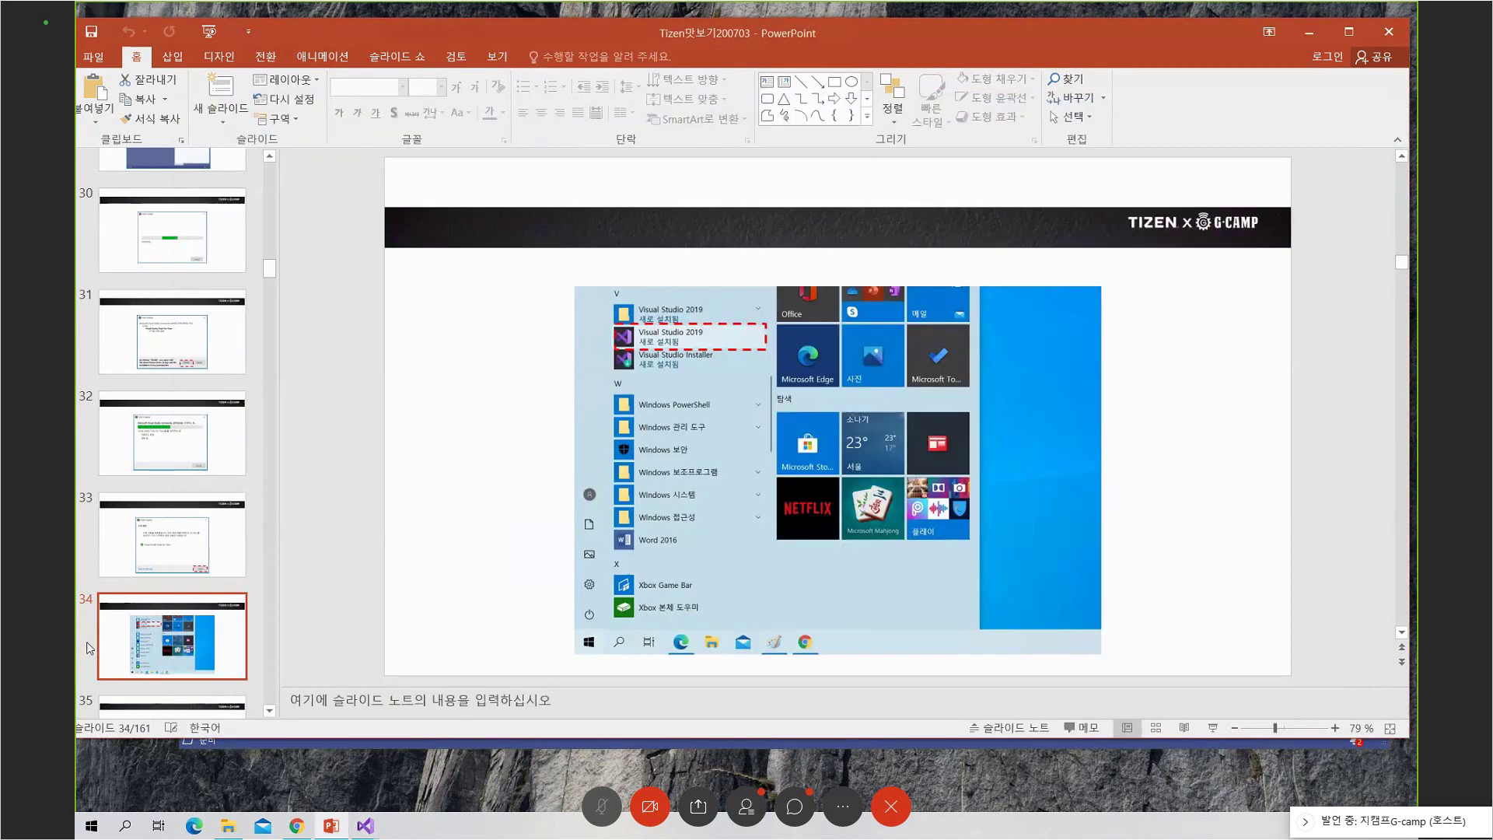
{"action": "left_click", "coordinate": [270, 711]}
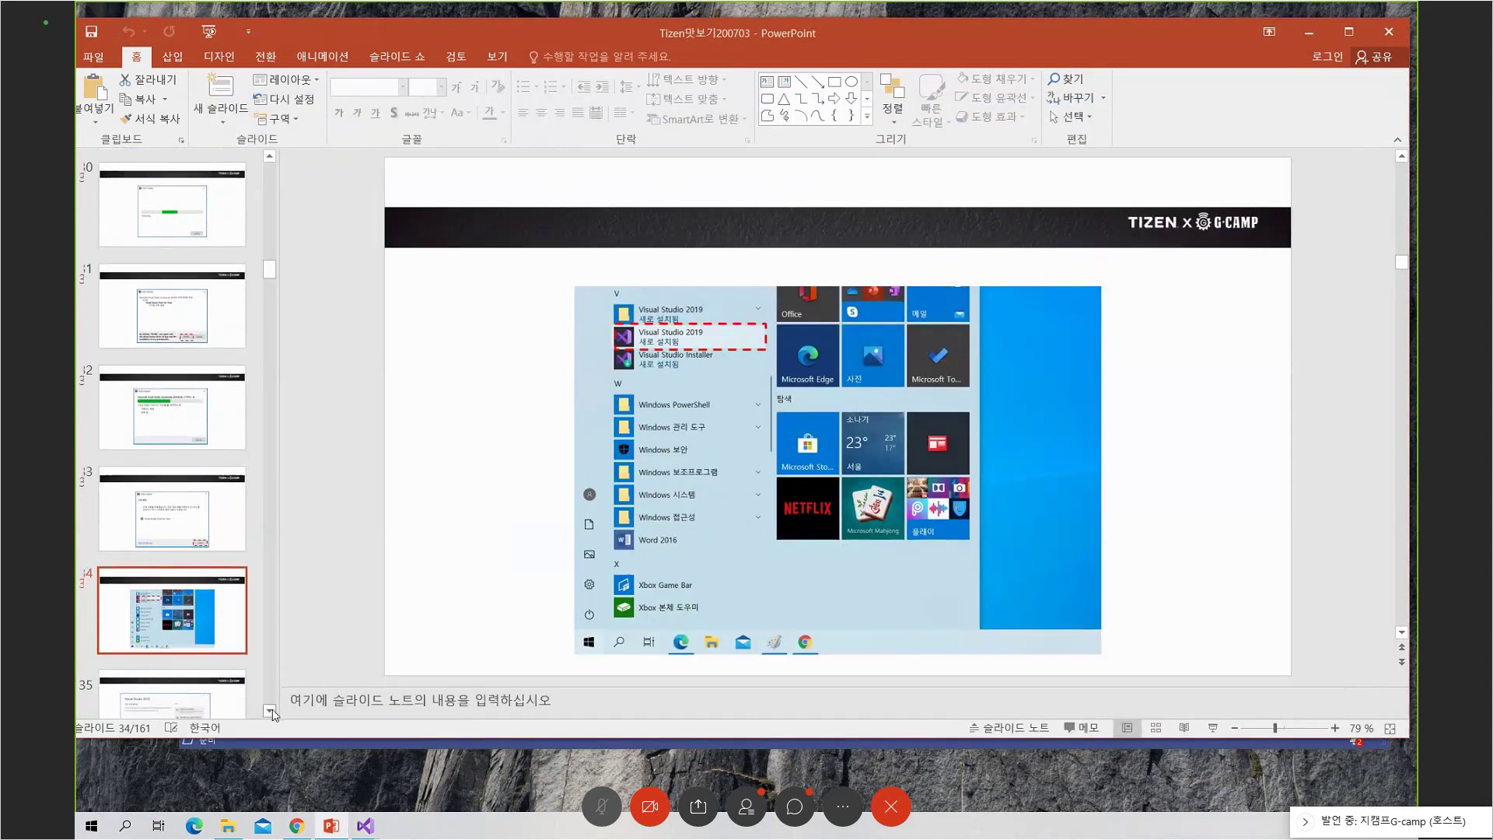
{"action": "scroll", "coordinate": [272, 713], "scroll_direction": "down", "scroll_amount": 3}
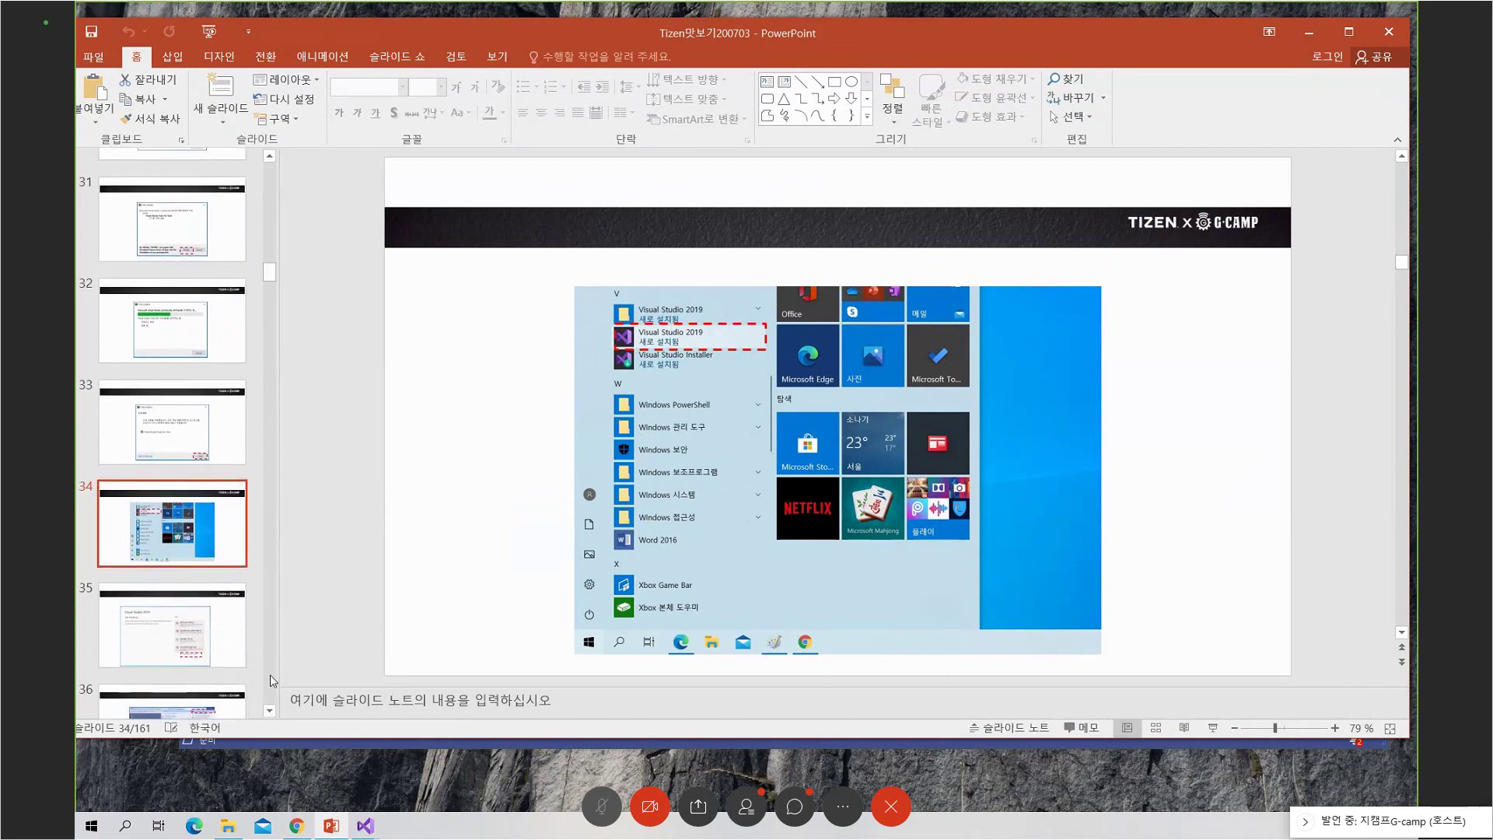
{"action": "scroll", "coordinate": [269, 674], "scroll_direction": "down", "scroll_amount": 5}
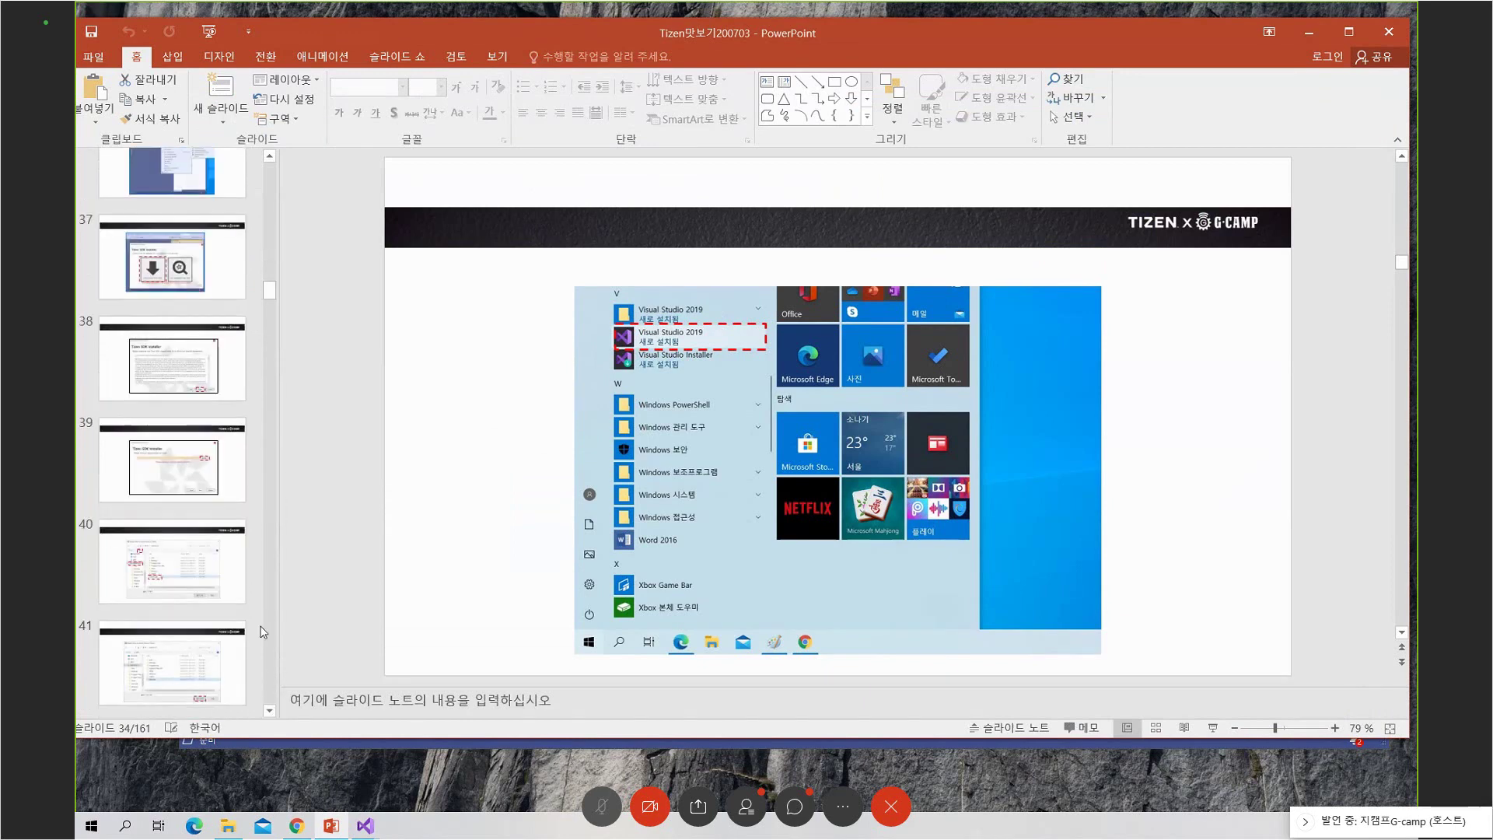
{"action": "left_click", "coordinate": [238, 473]}
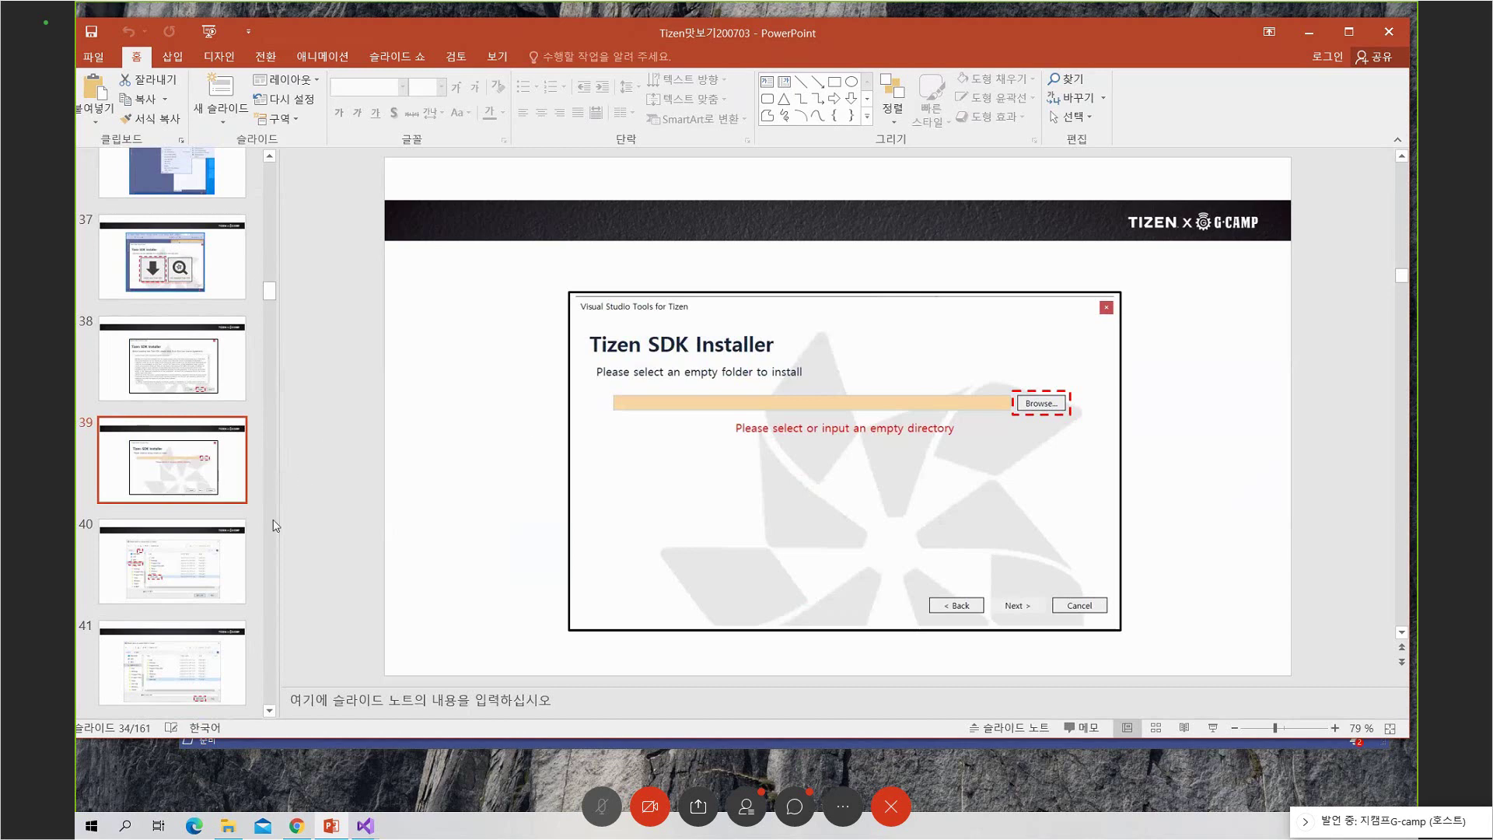
{"action": "left_click", "coordinate": [233, 573]}
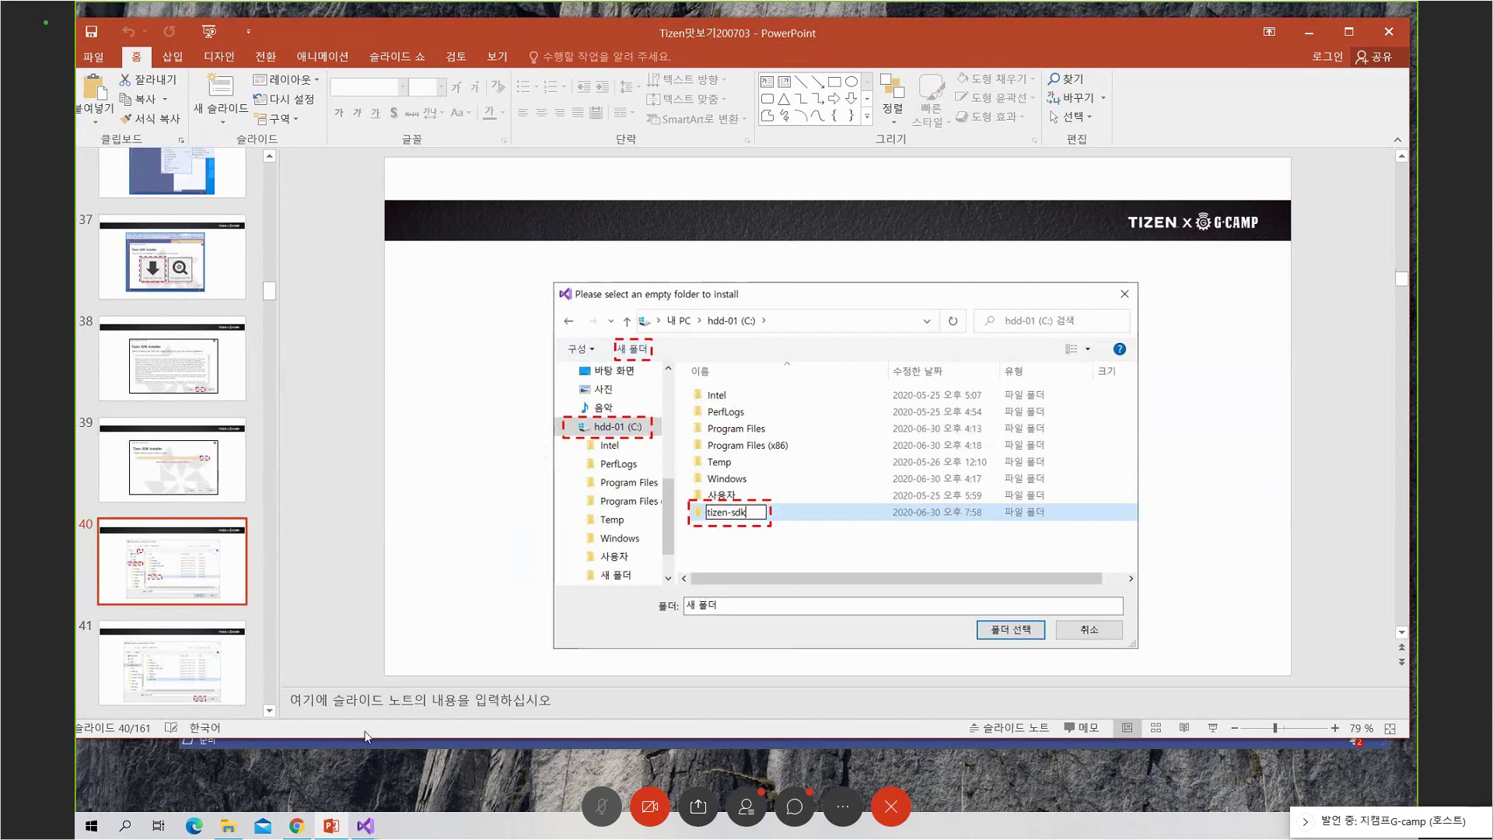
Switch back to the Tizen SDK Installer and choose a new folder named tizen-sdk on hdd-01 (C:) as the install location
{"action": "left_click", "coordinate": [366, 825]}
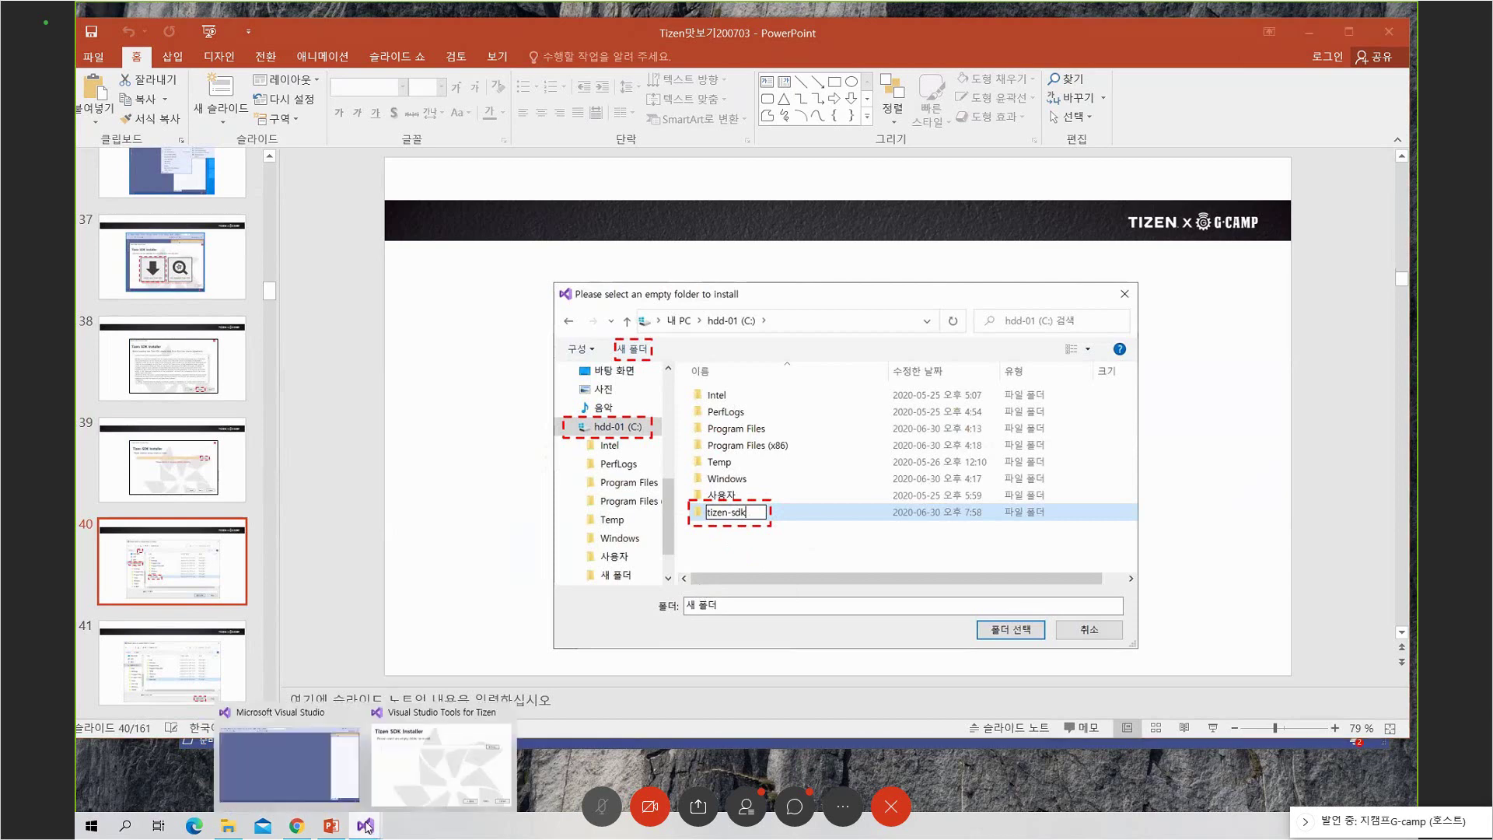
{"action": "left_click", "coordinate": [381, 779]}
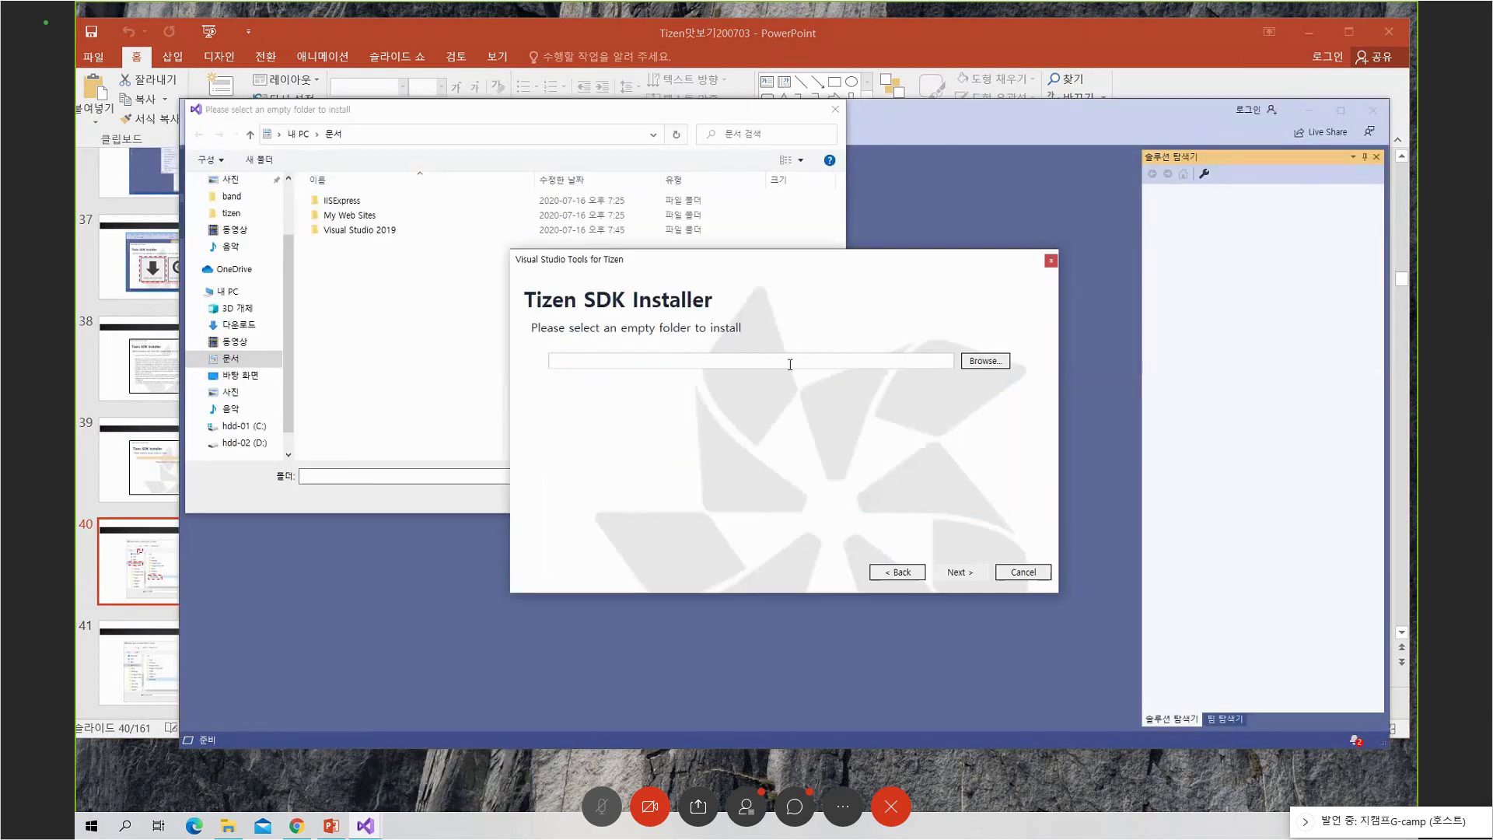
{"action": "left_click", "coordinate": [966, 364]}
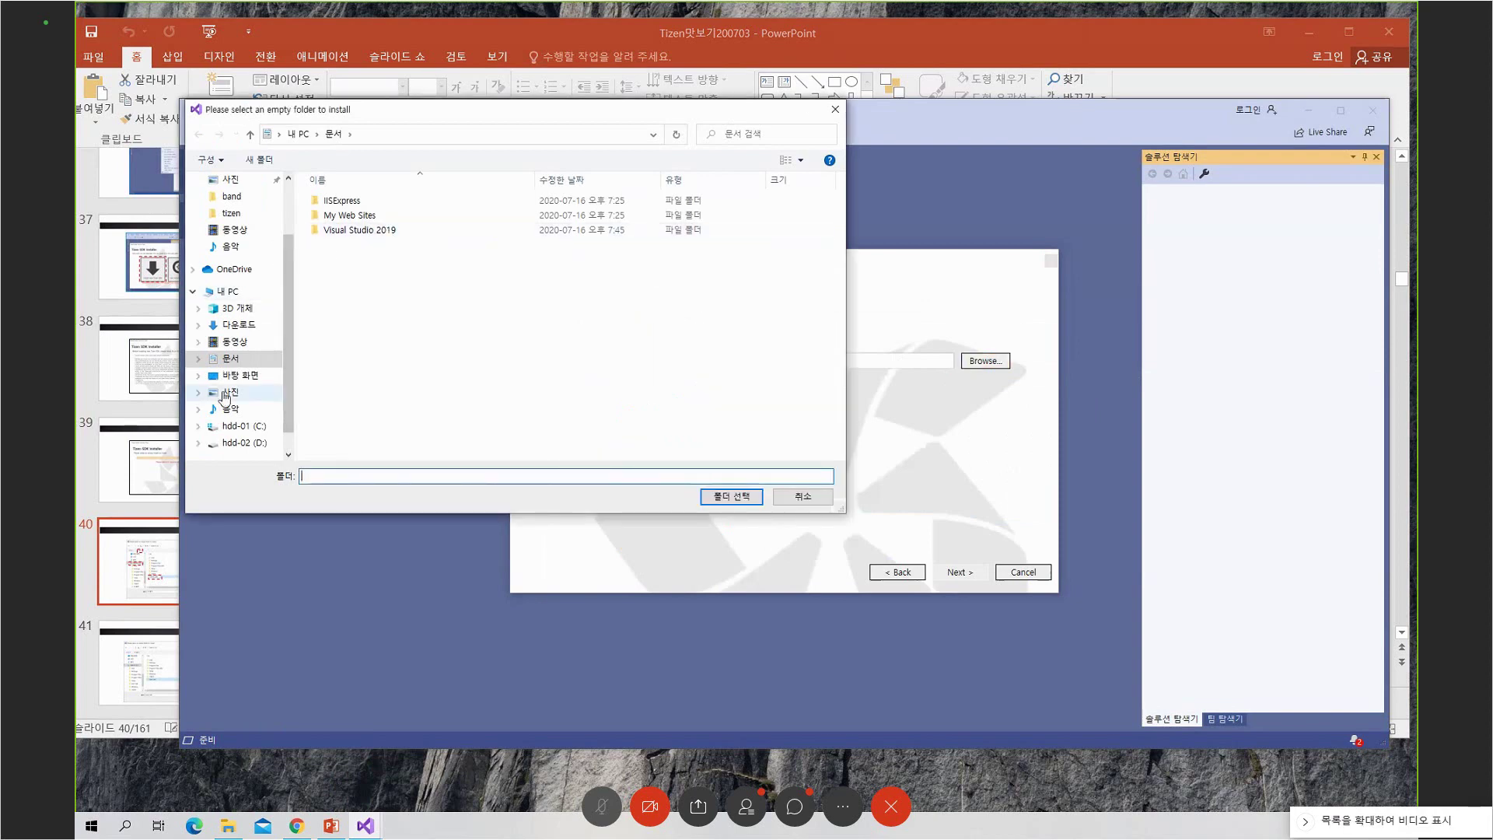
{"action": "left_click", "coordinate": [228, 426]}
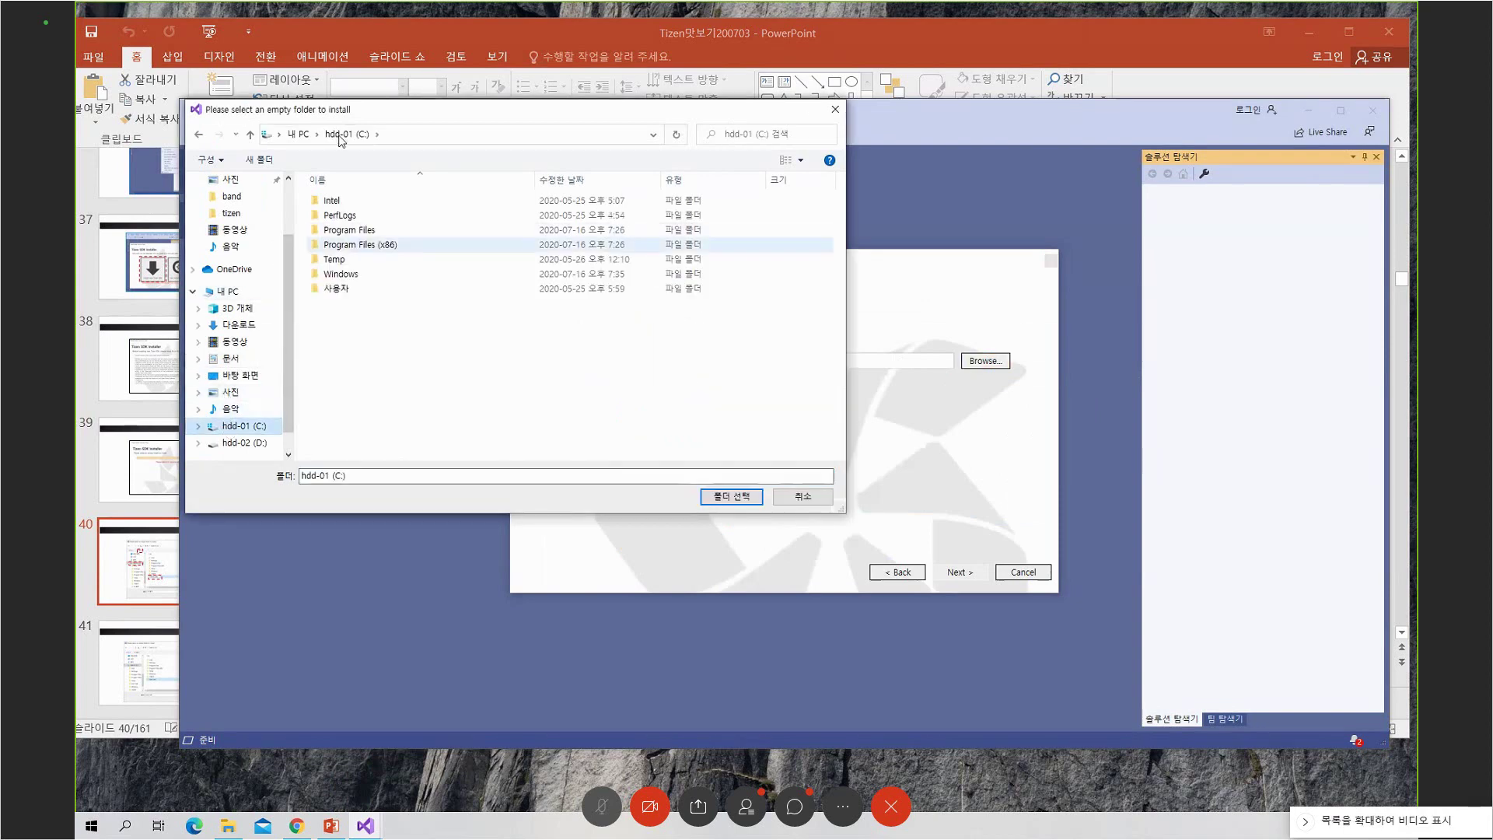
{"action": "left_click", "coordinate": [259, 160]}
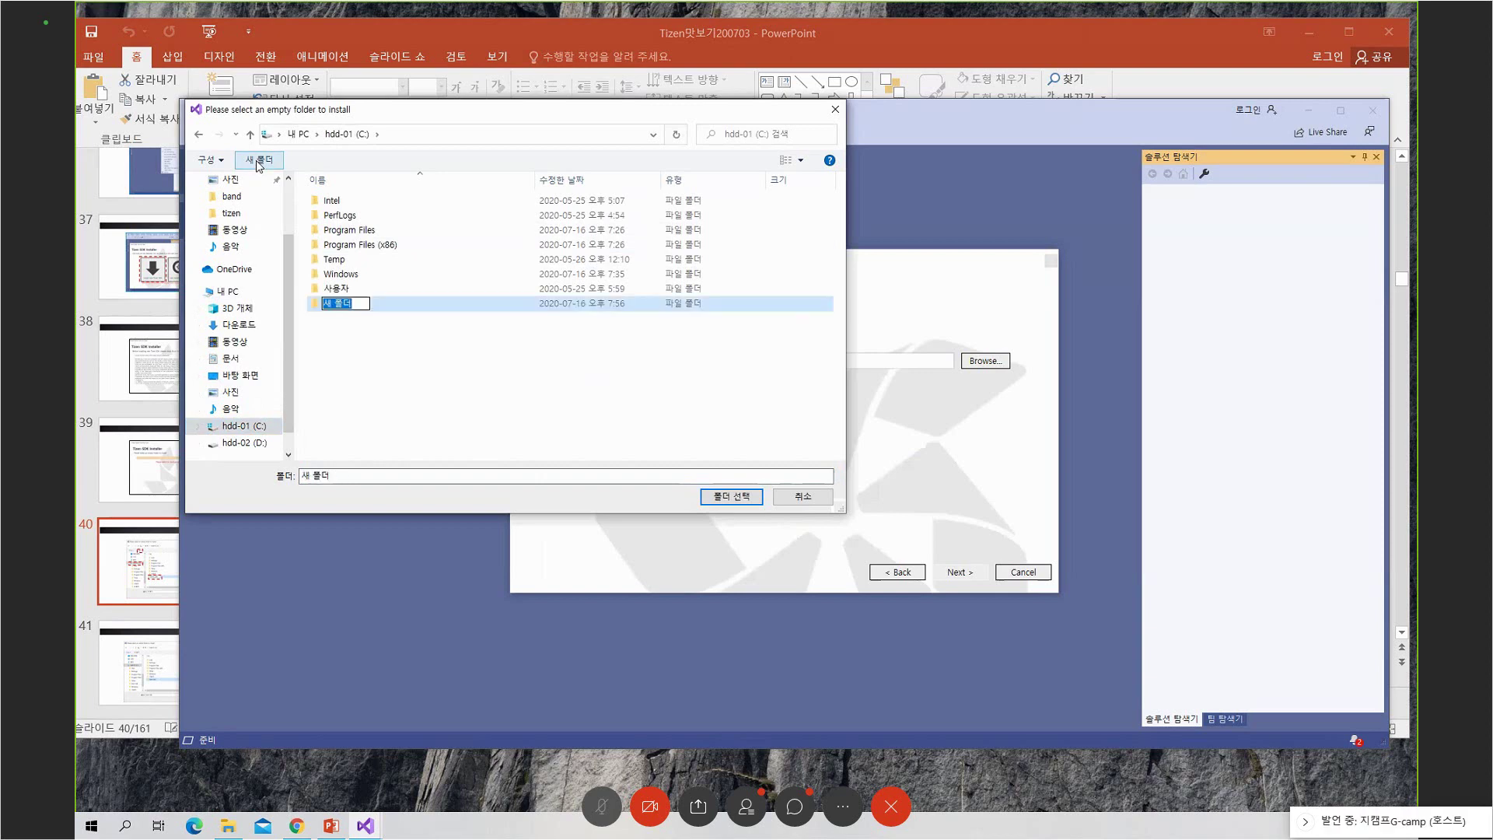
{"action": "type", "text": "tizen-"}
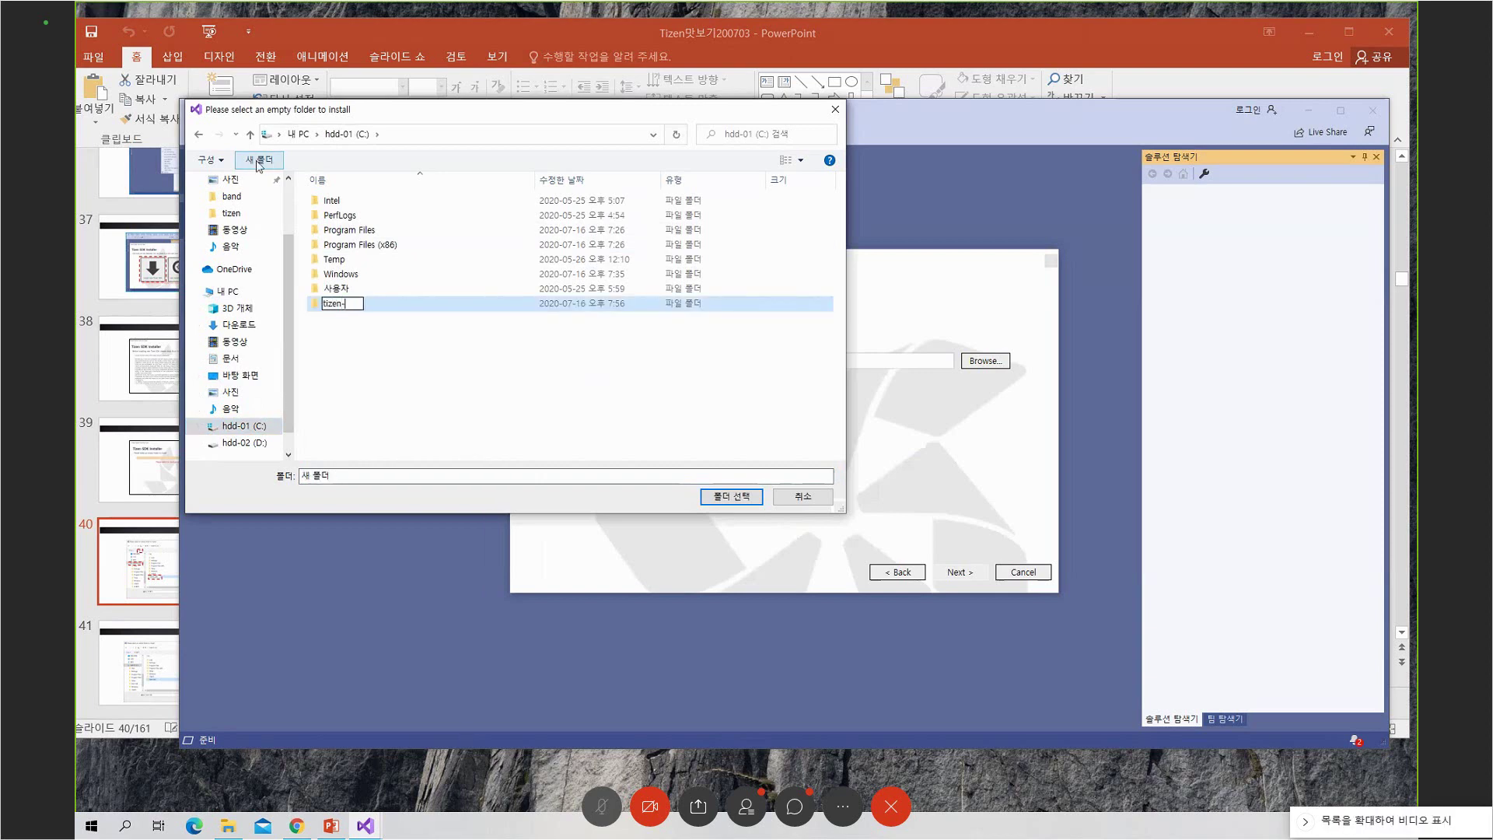
{"action": "type", "text": "sdk"}
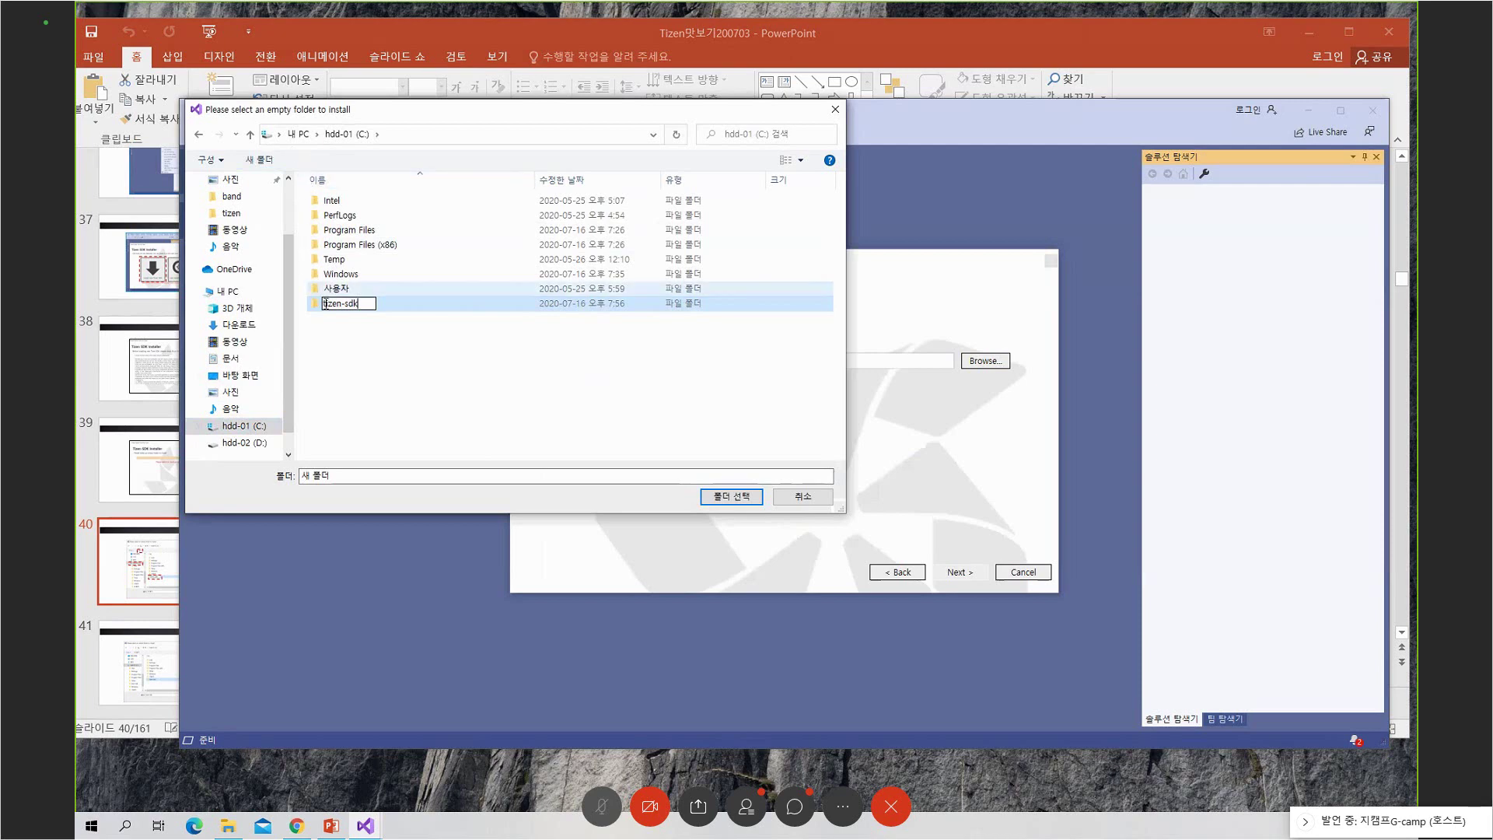
{"action": "left_click", "coordinate": [316, 310]}
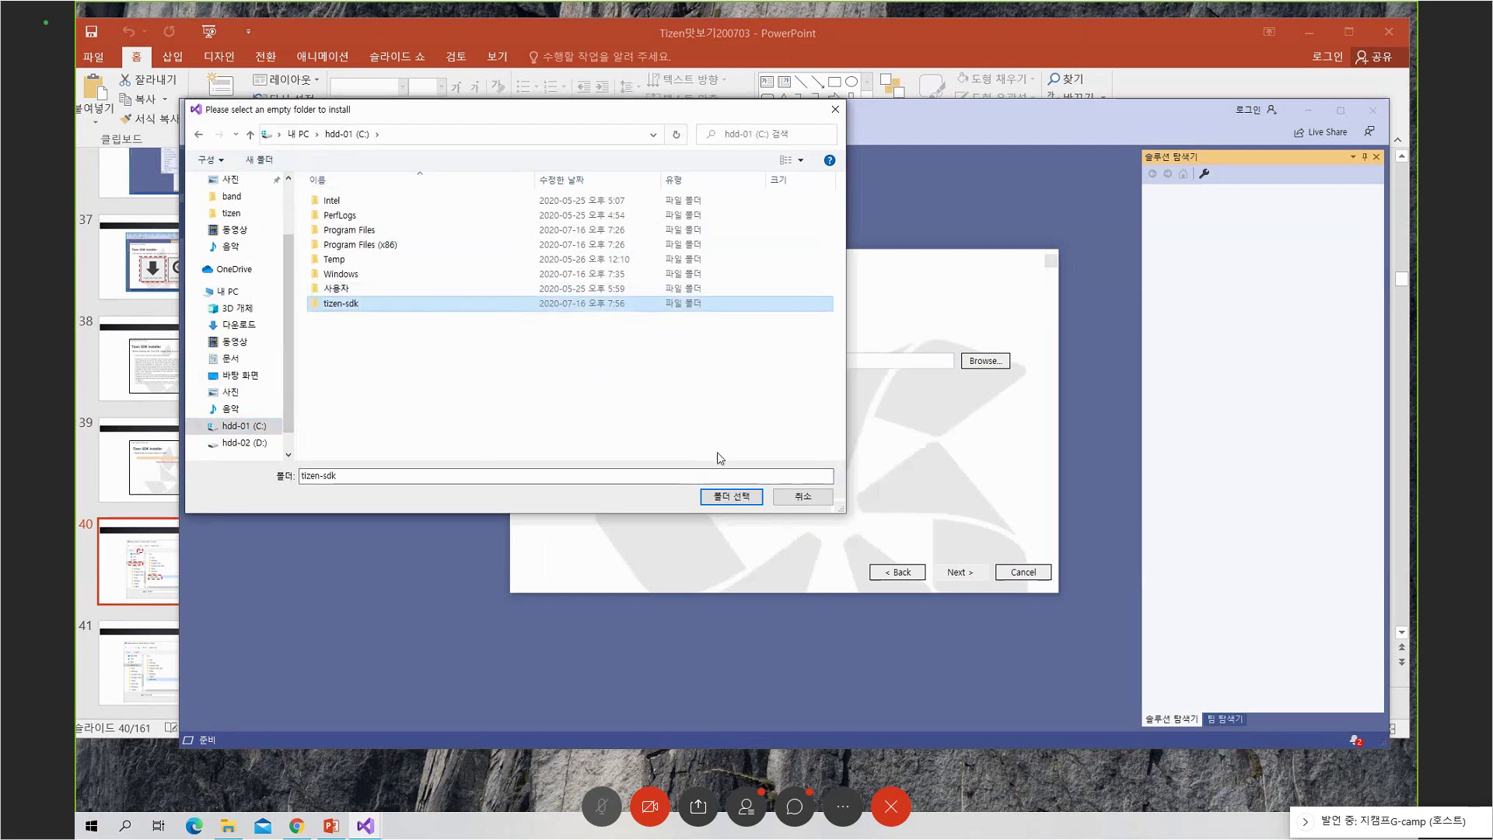
{"action": "left_click", "coordinate": [725, 500]}
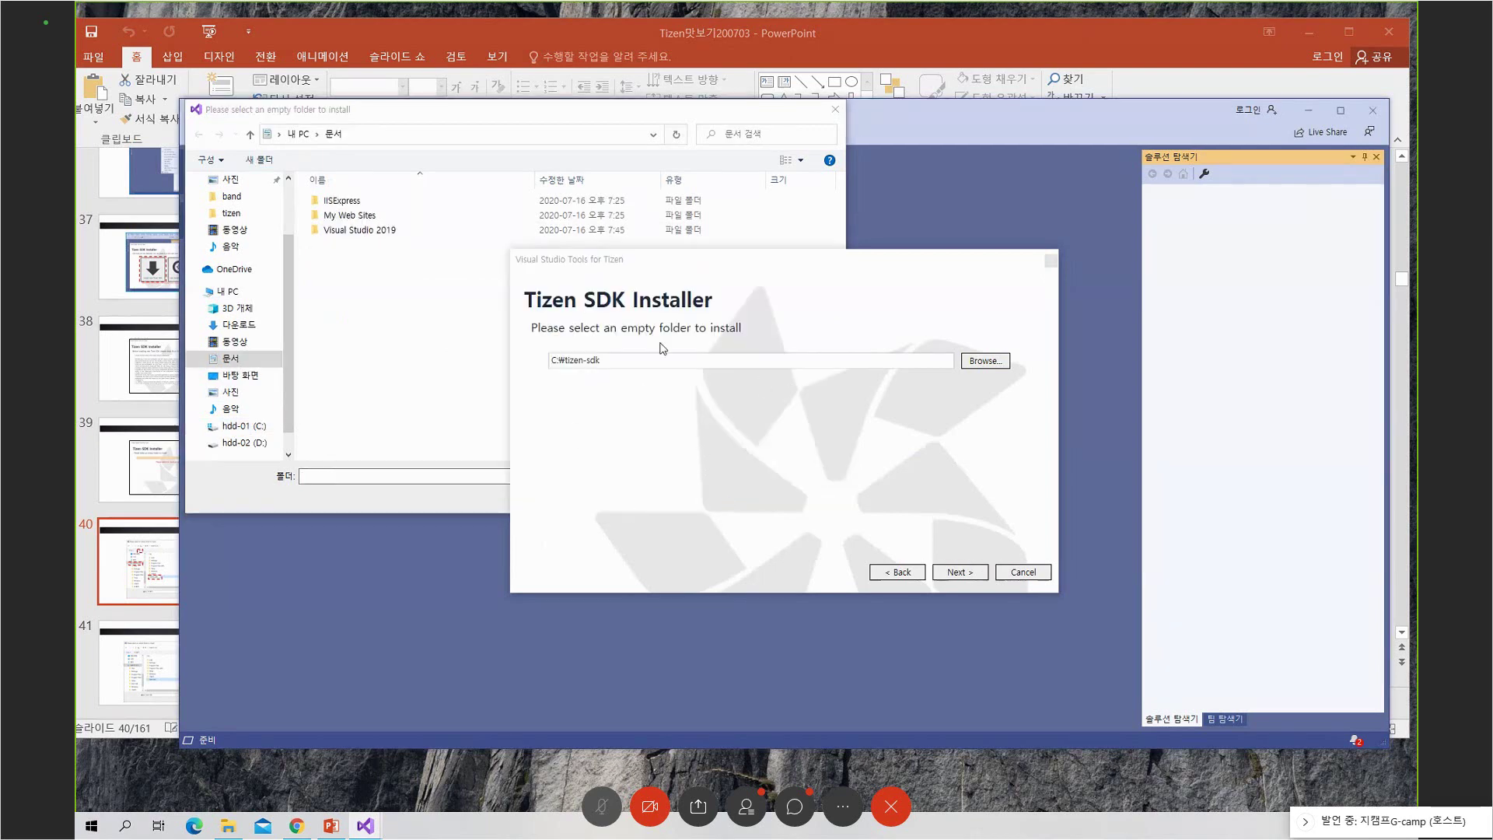
Run the Tizen SDK installation, allowing sdb through the Windows Defender firewall, and dismiss the leftover folder selection dialog
{"action": "left_click", "coordinate": [959, 573]}
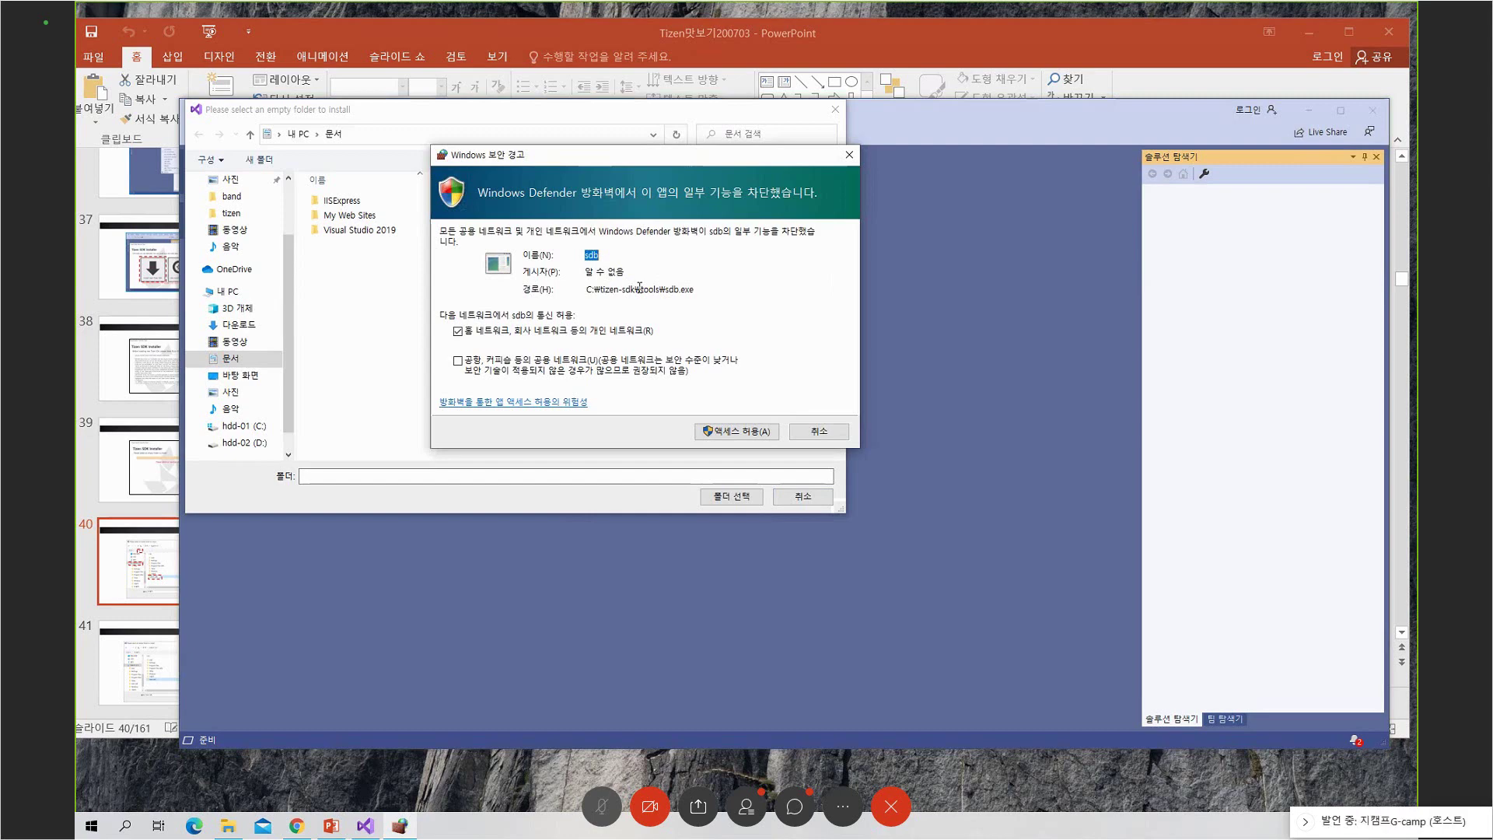
{"action": "left_click", "coordinate": [726, 436]}
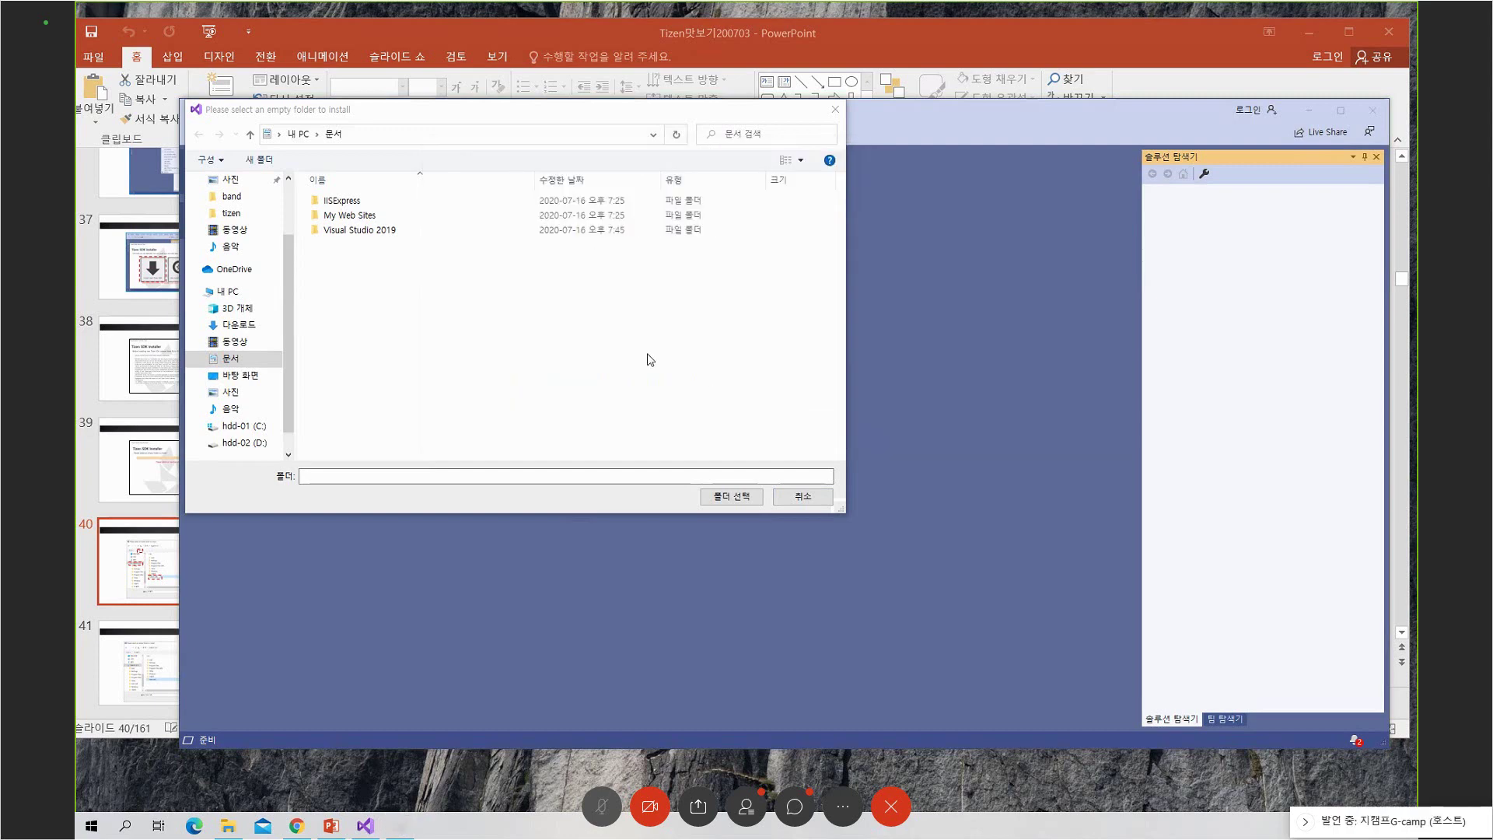
{"action": "left_click", "coordinate": [801, 496]}
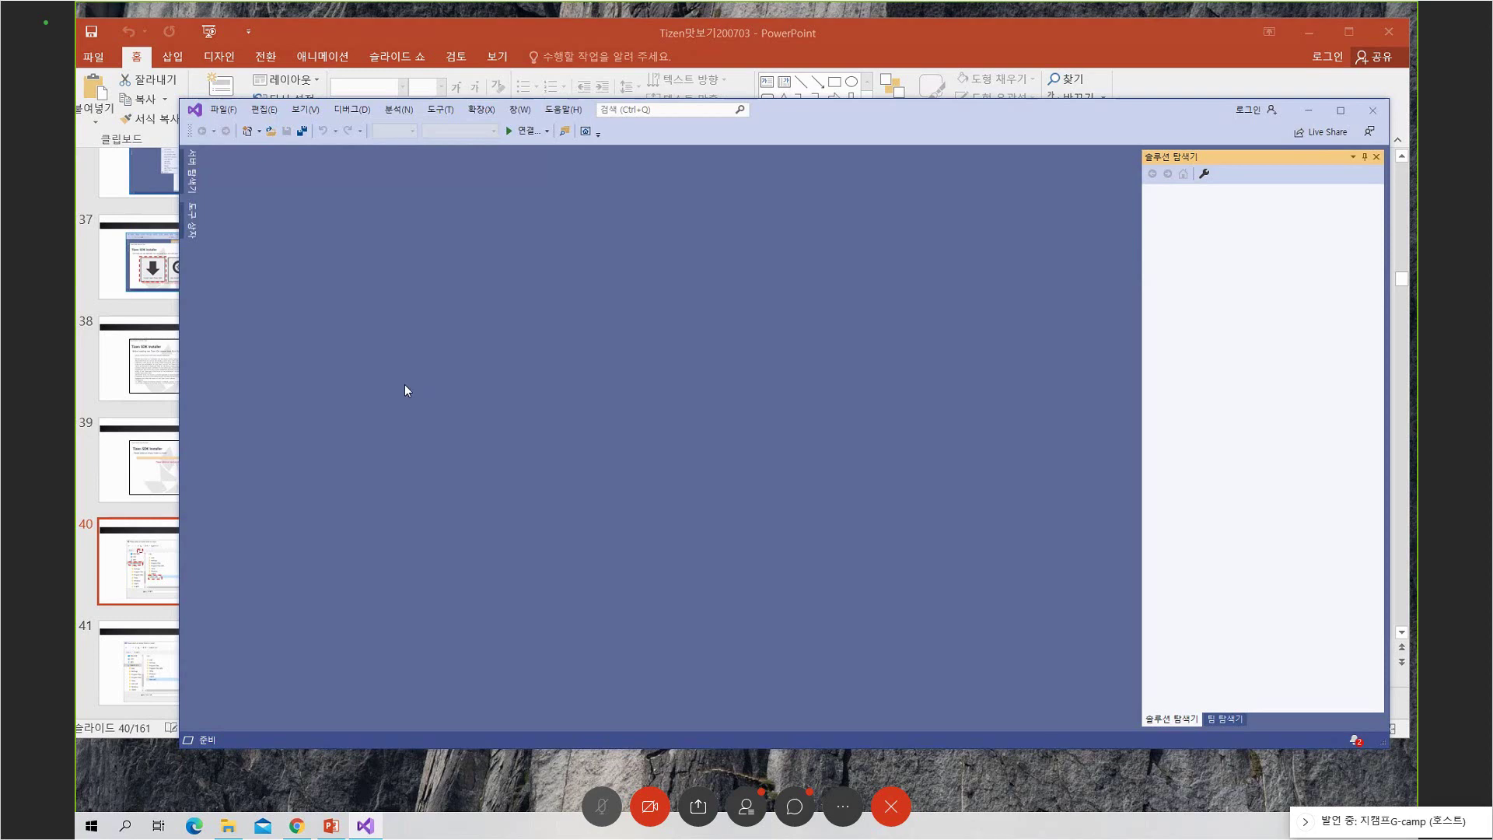
Switch to PowerPoint and review slides 41 to 46, from confirming the SDK folder to opening the Tizen Studio Package Manager
{"action": "left_click", "coordinate": [90, 463]}
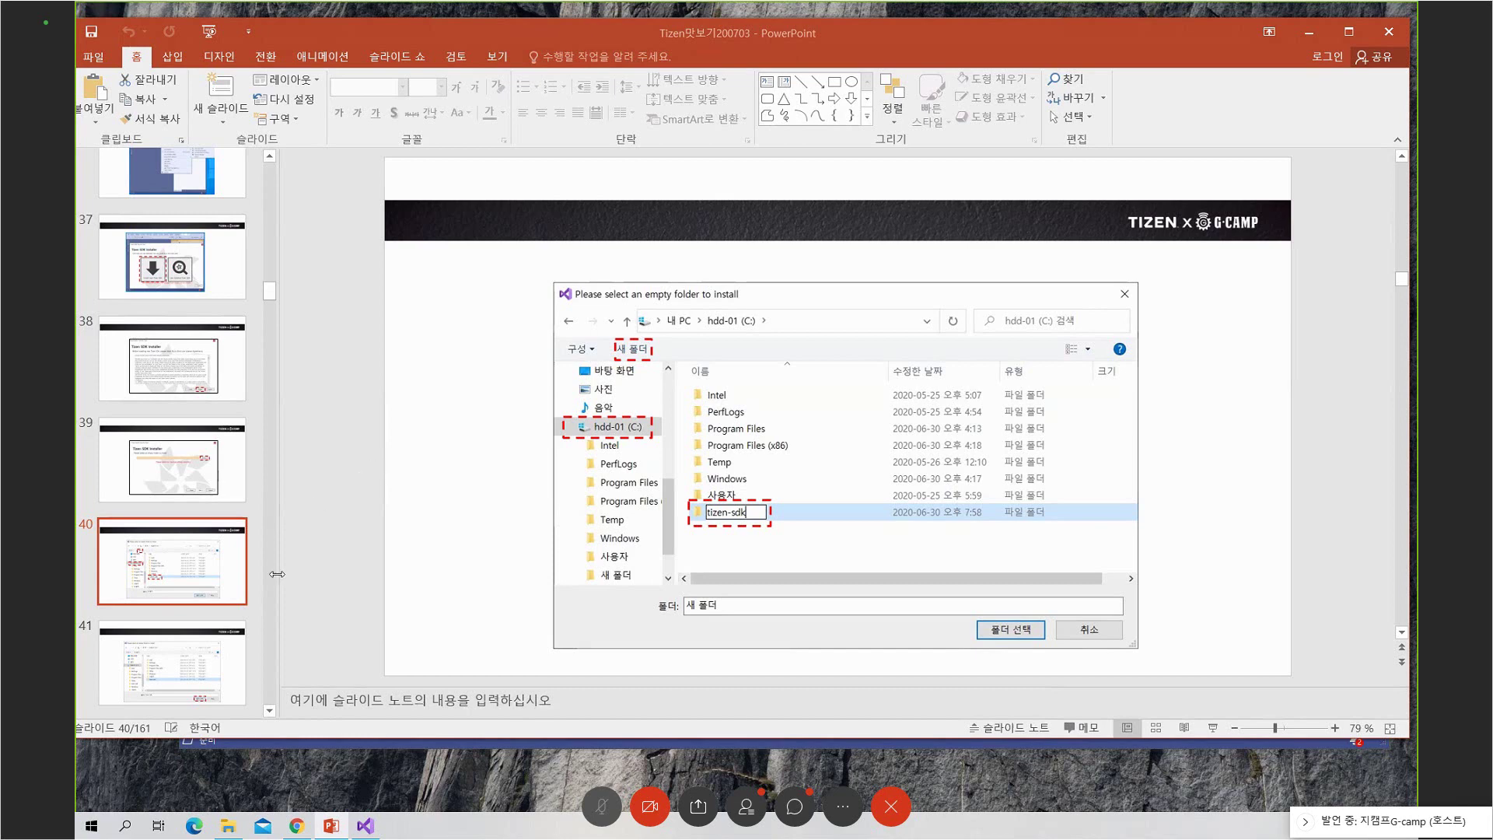
{"action": "left_click", "coordinate": [240, 664]}
{"action": "key", "text": "Down"}
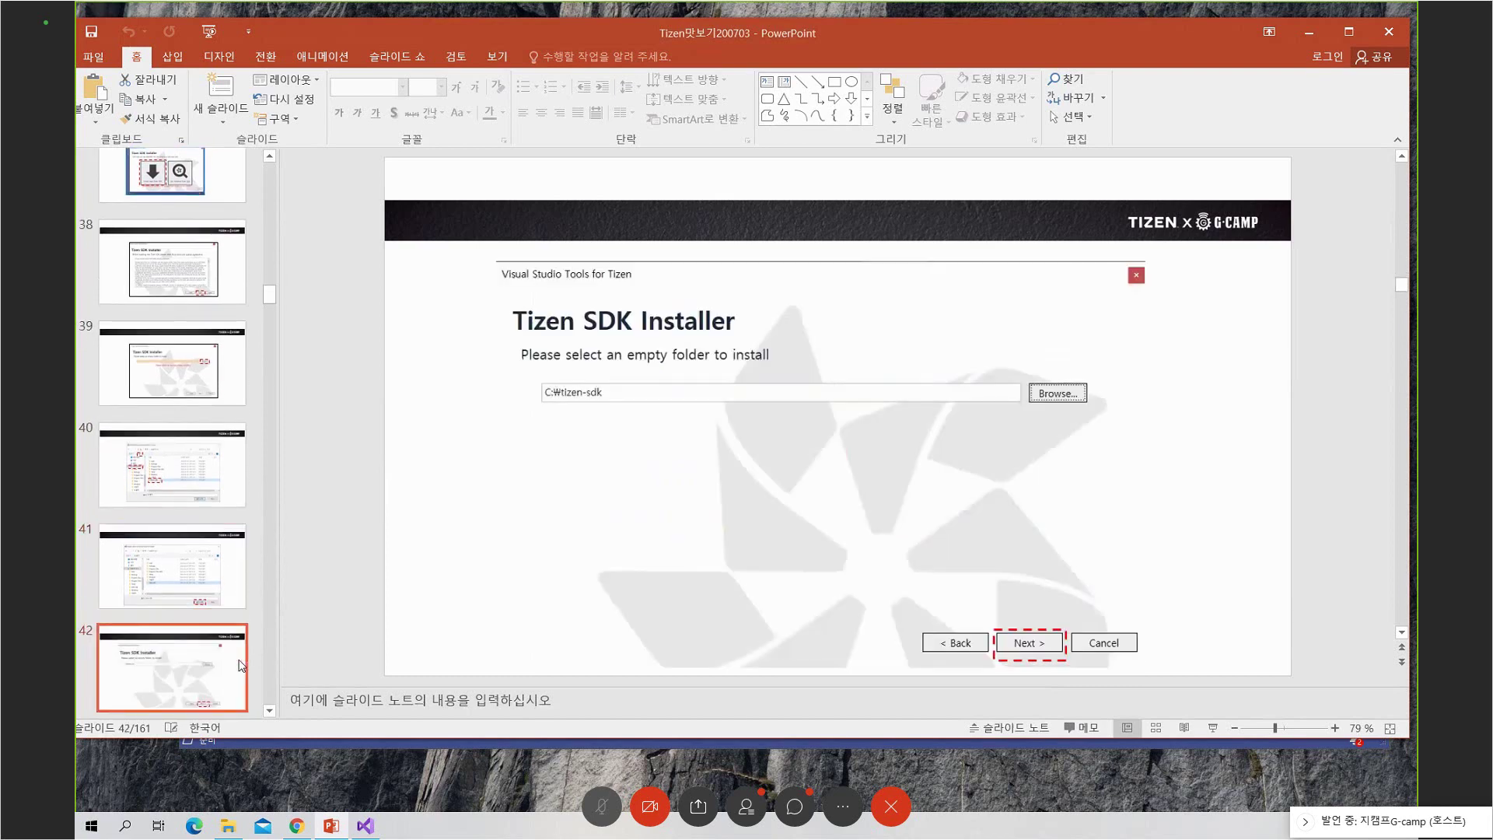
{"action": "key", "text": "Down"}
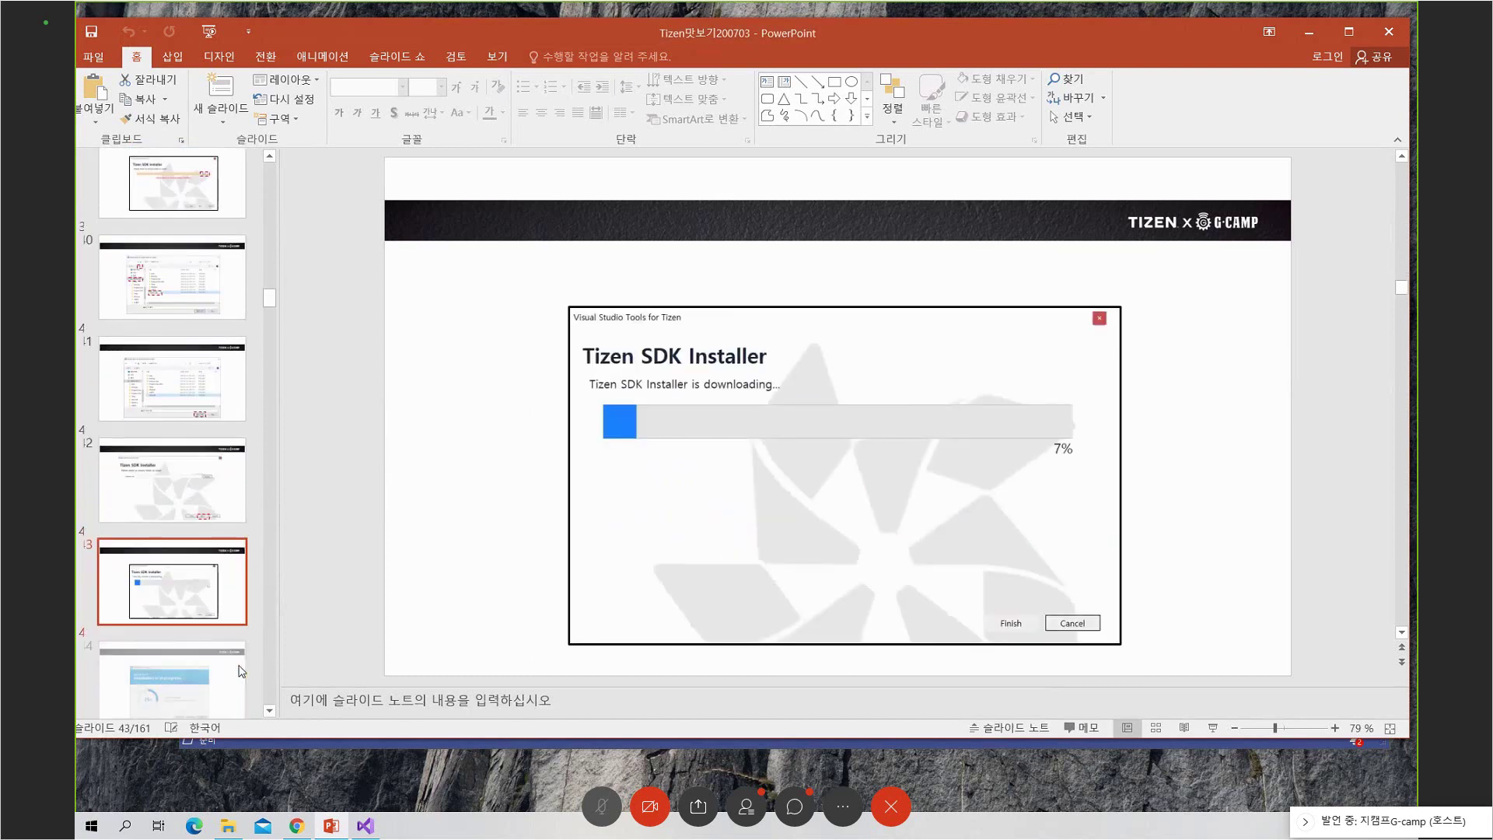
{"action": "key", "text": "Down"}
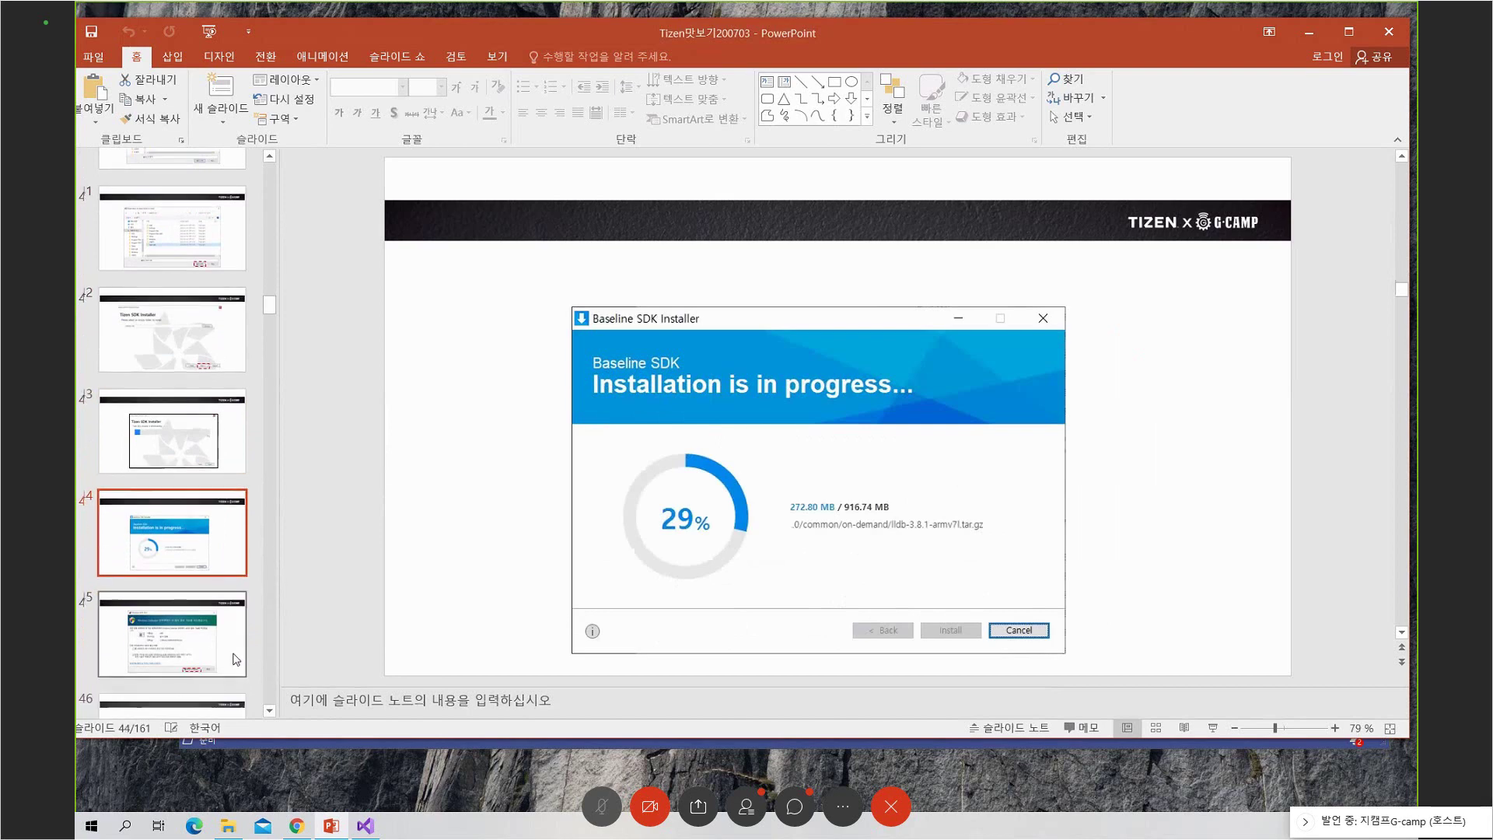
{"action": "left_click", "coordinate": [237, 646]}
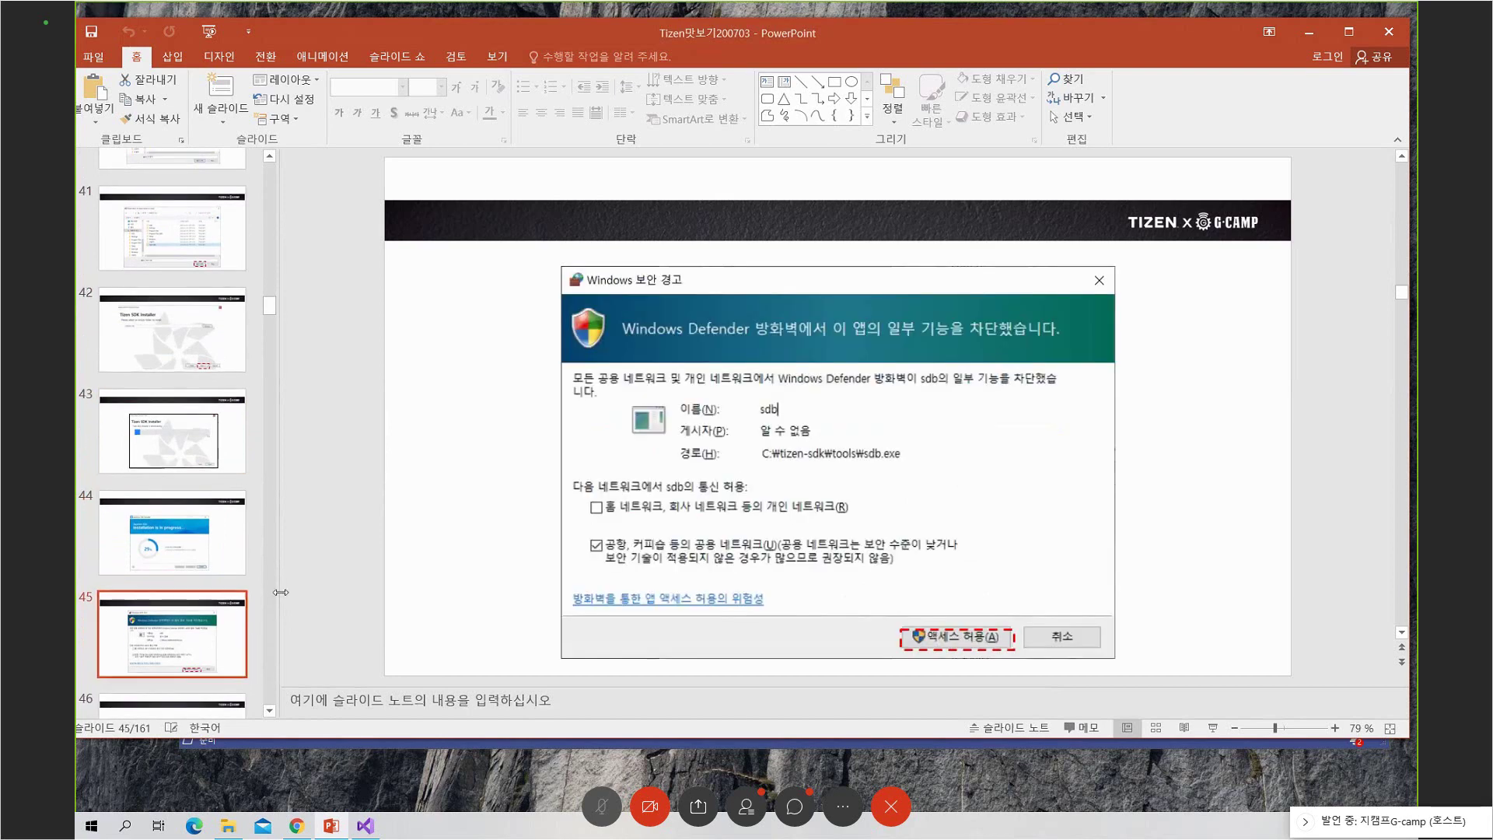
{"action": "scroll", "coordinate": [243, 598], "scroll_direction": "down", "scroll_amount": 2}
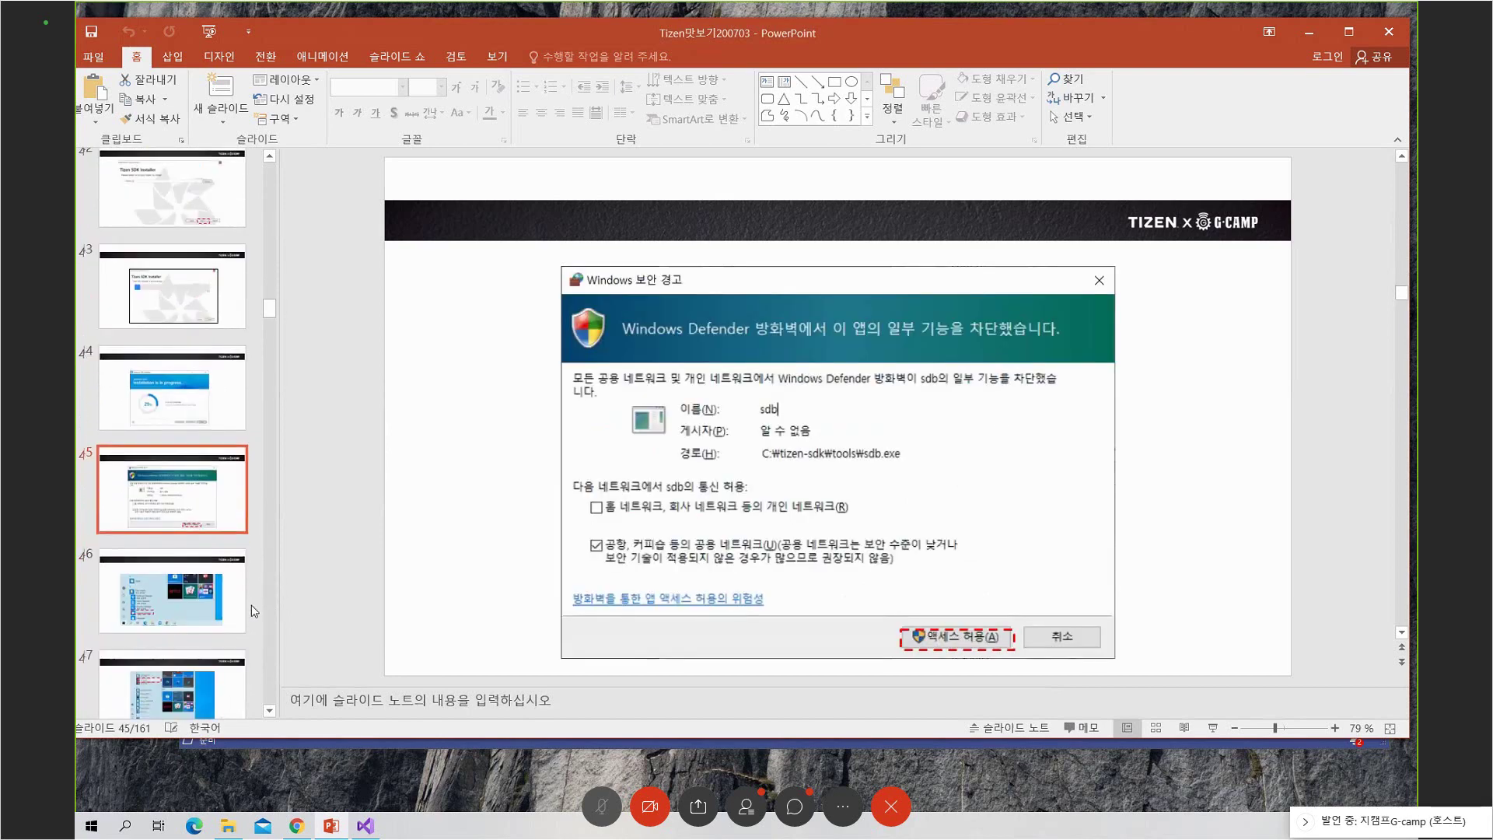
{"action": "left_click", "coordinate": [240, 601]}
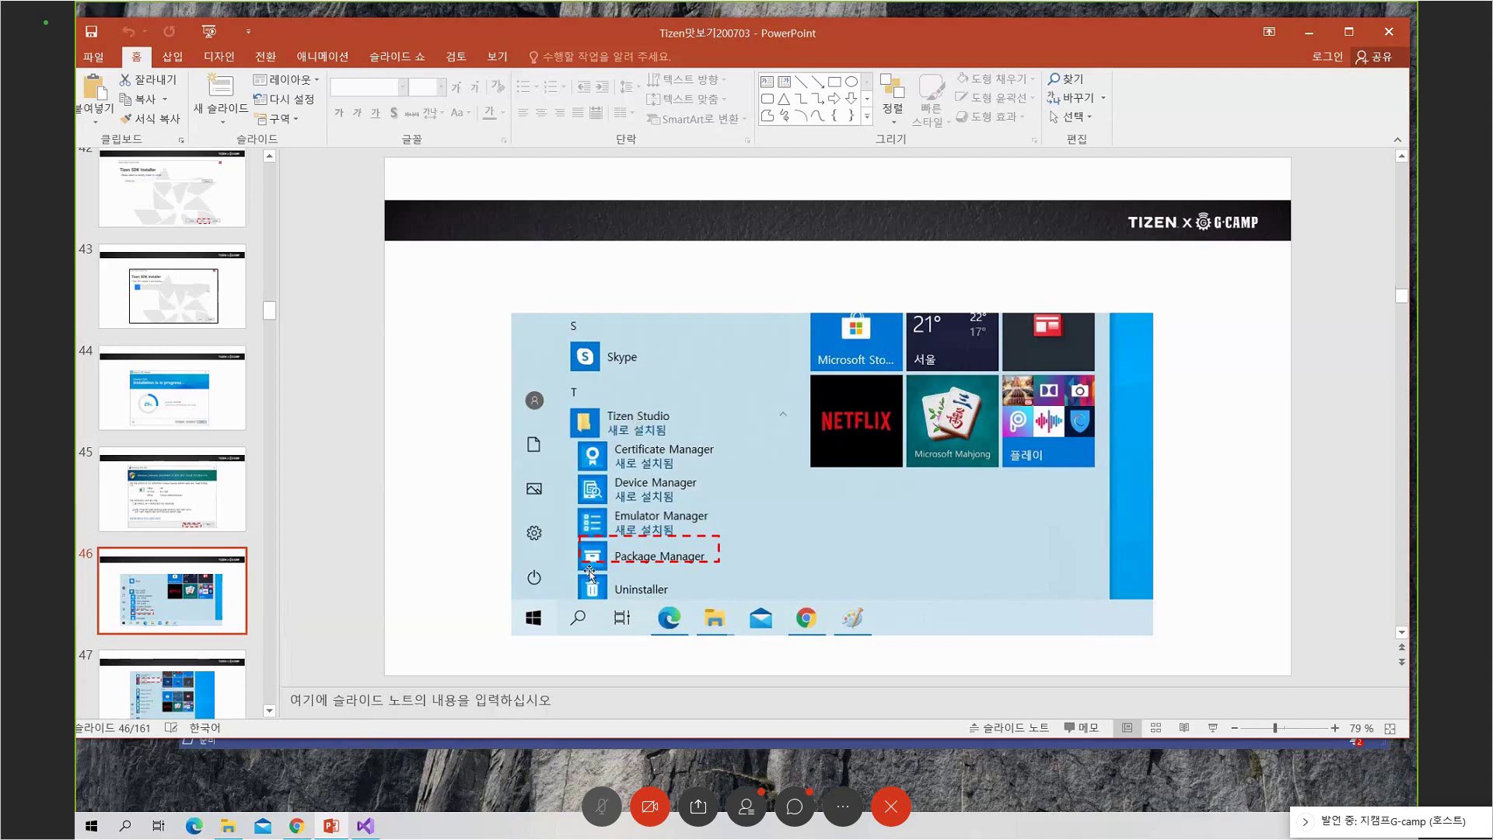
Switch to Visual Studio, check the tools (도구) commands for the Tizen entry, and close Visual Studio
{"action": "left_click", "coordinate": [501, 744]}
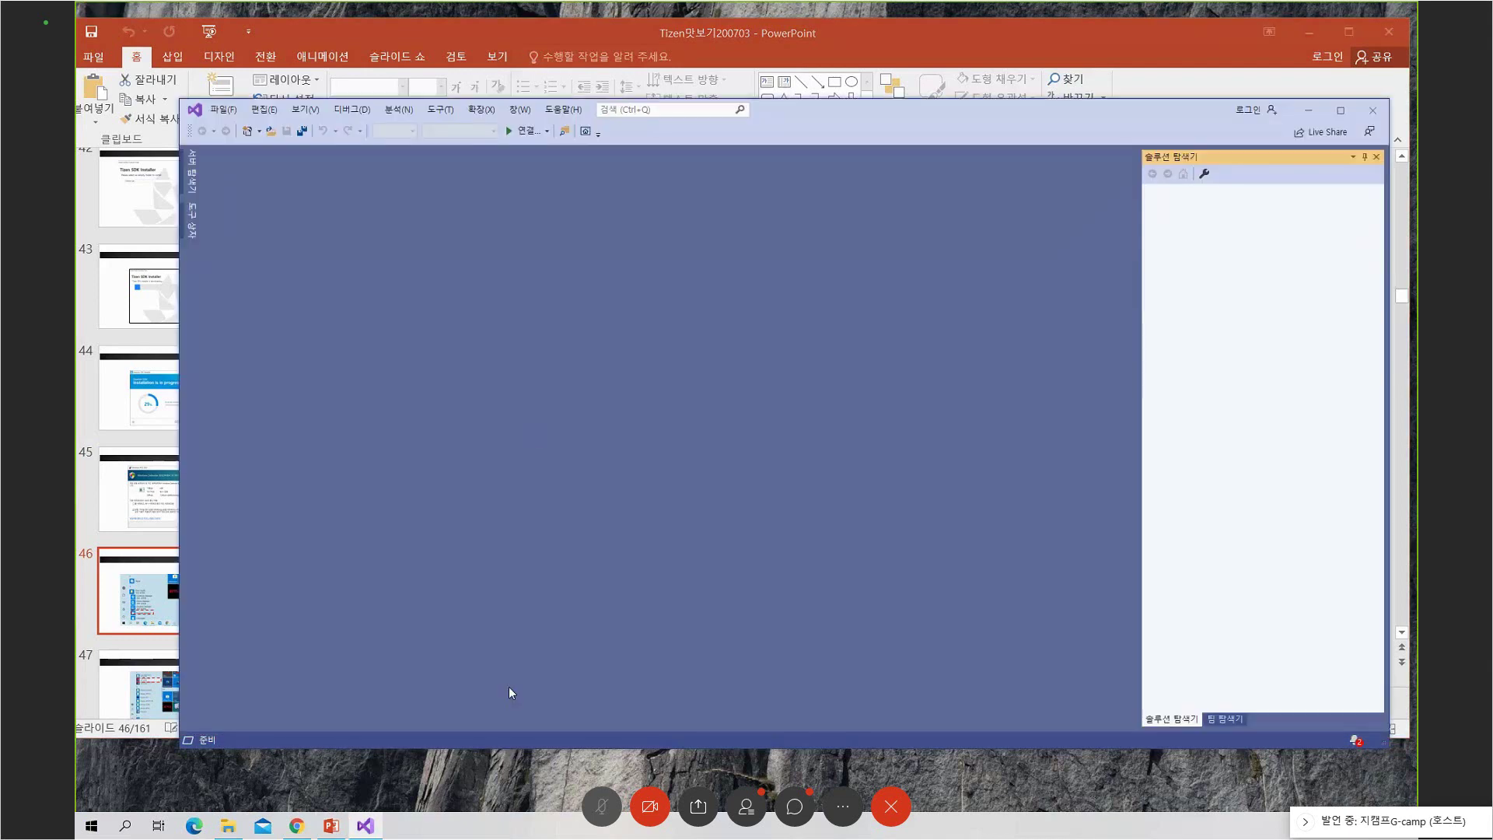
{"action": "left_click", "coordinate": [456, 113]}
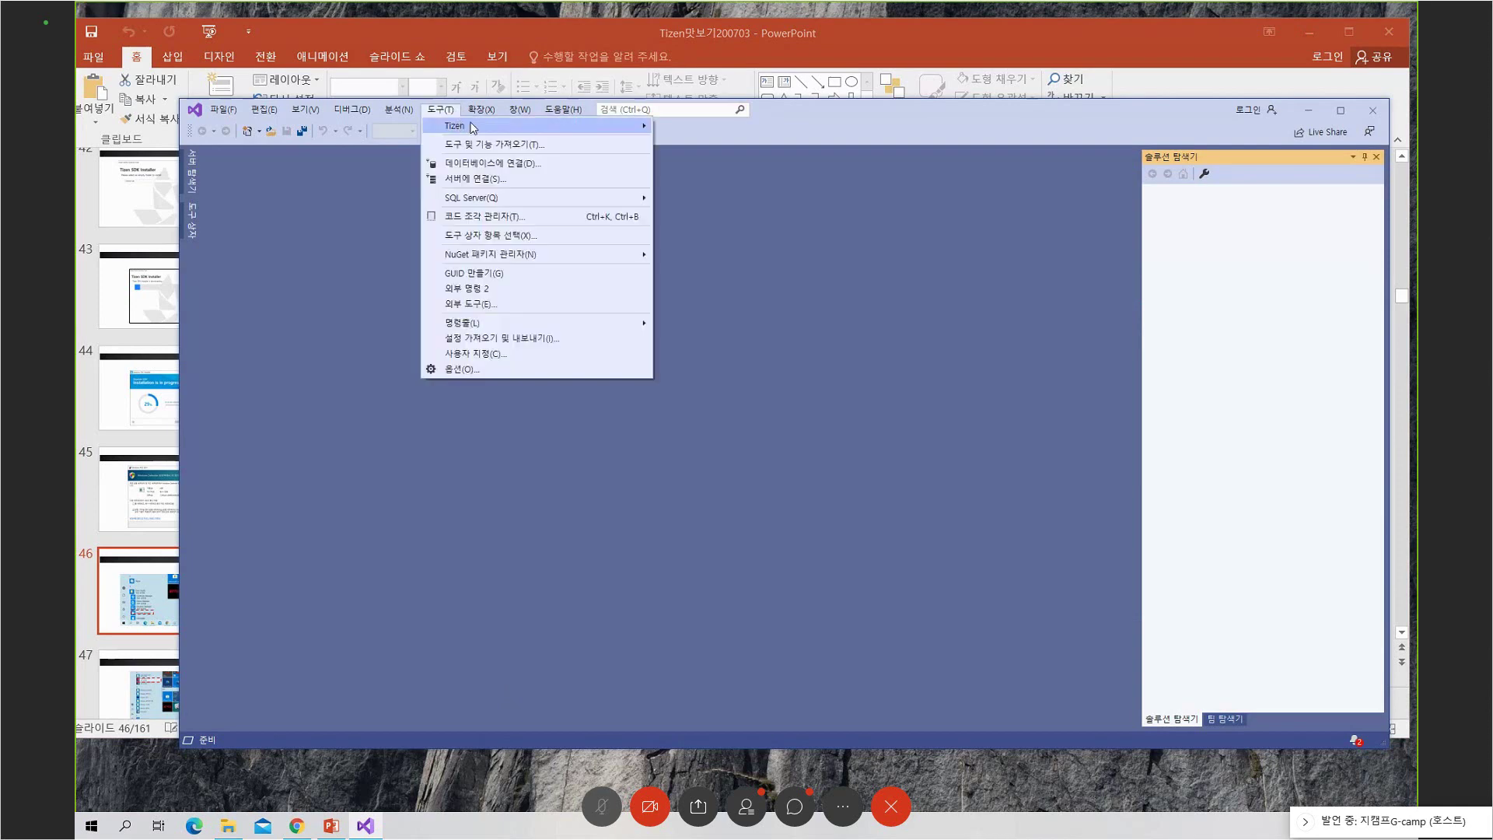
{"action": "mouse_move", "coordinate": [588, 127]}
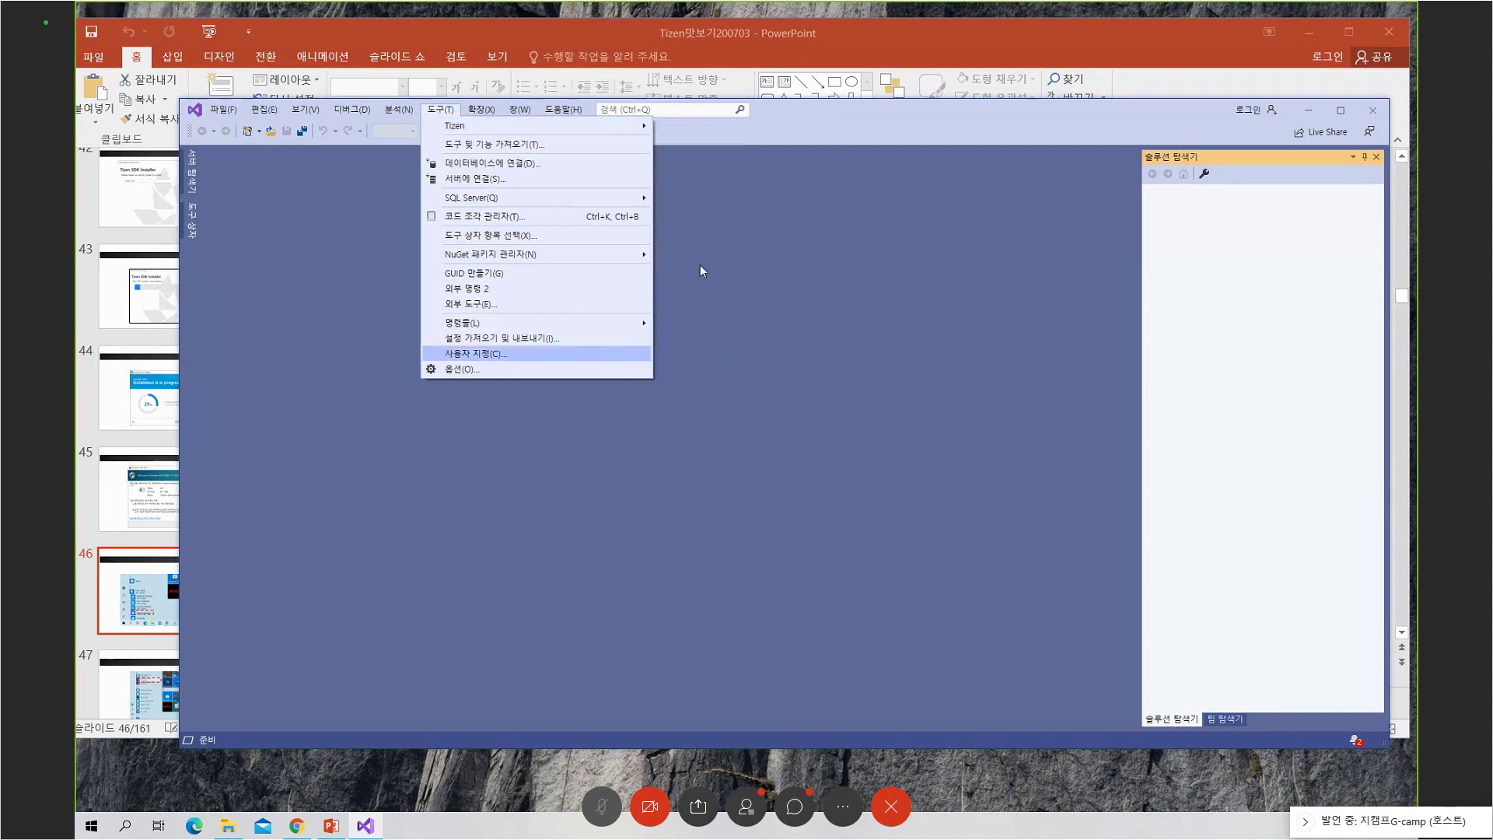
{"action": "left_click", "coordinate": [449, 113]}
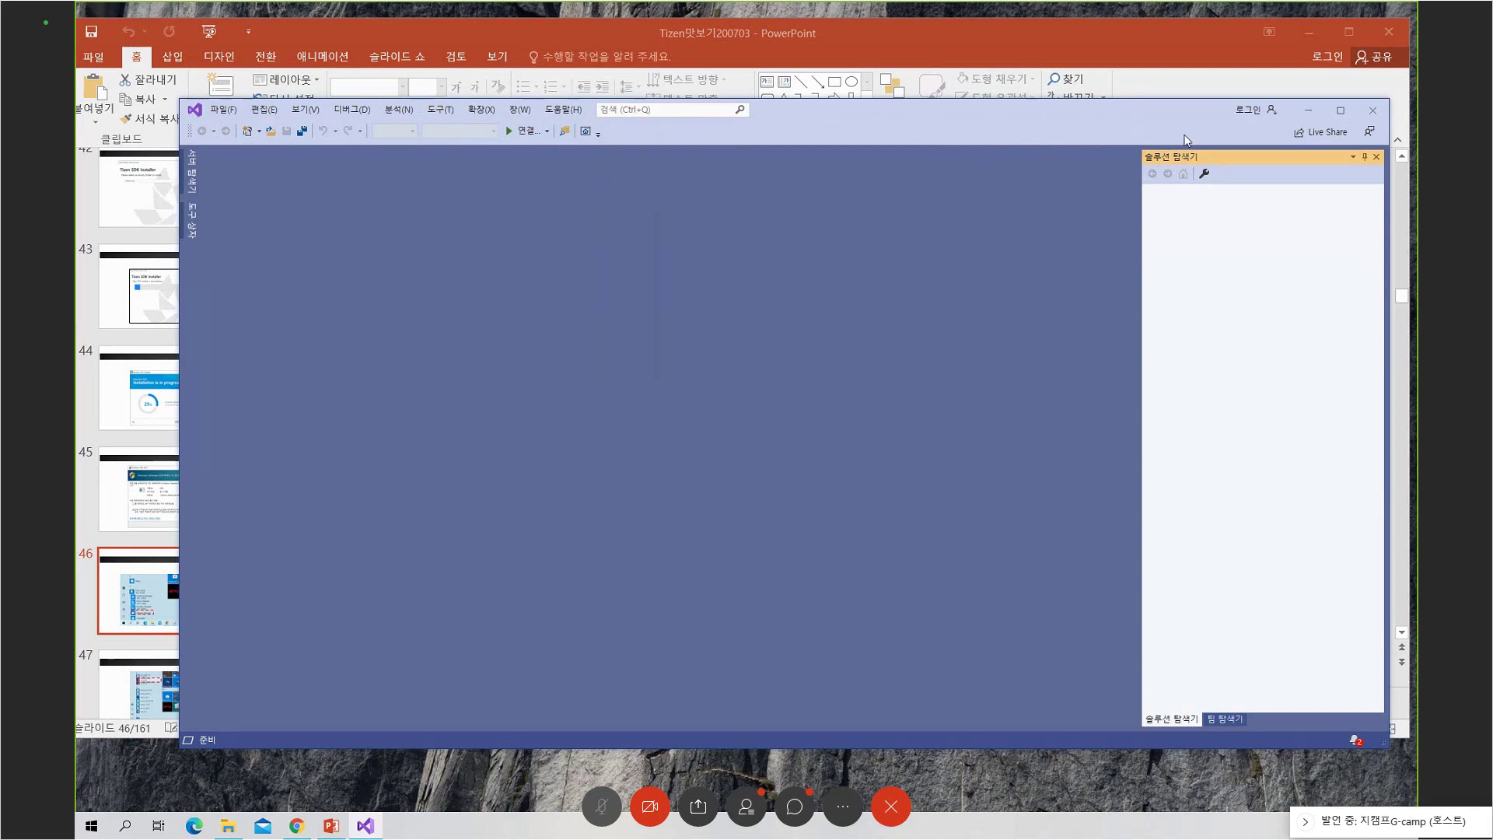
{"action": "left_click", "coordinate": [1373, 111]}
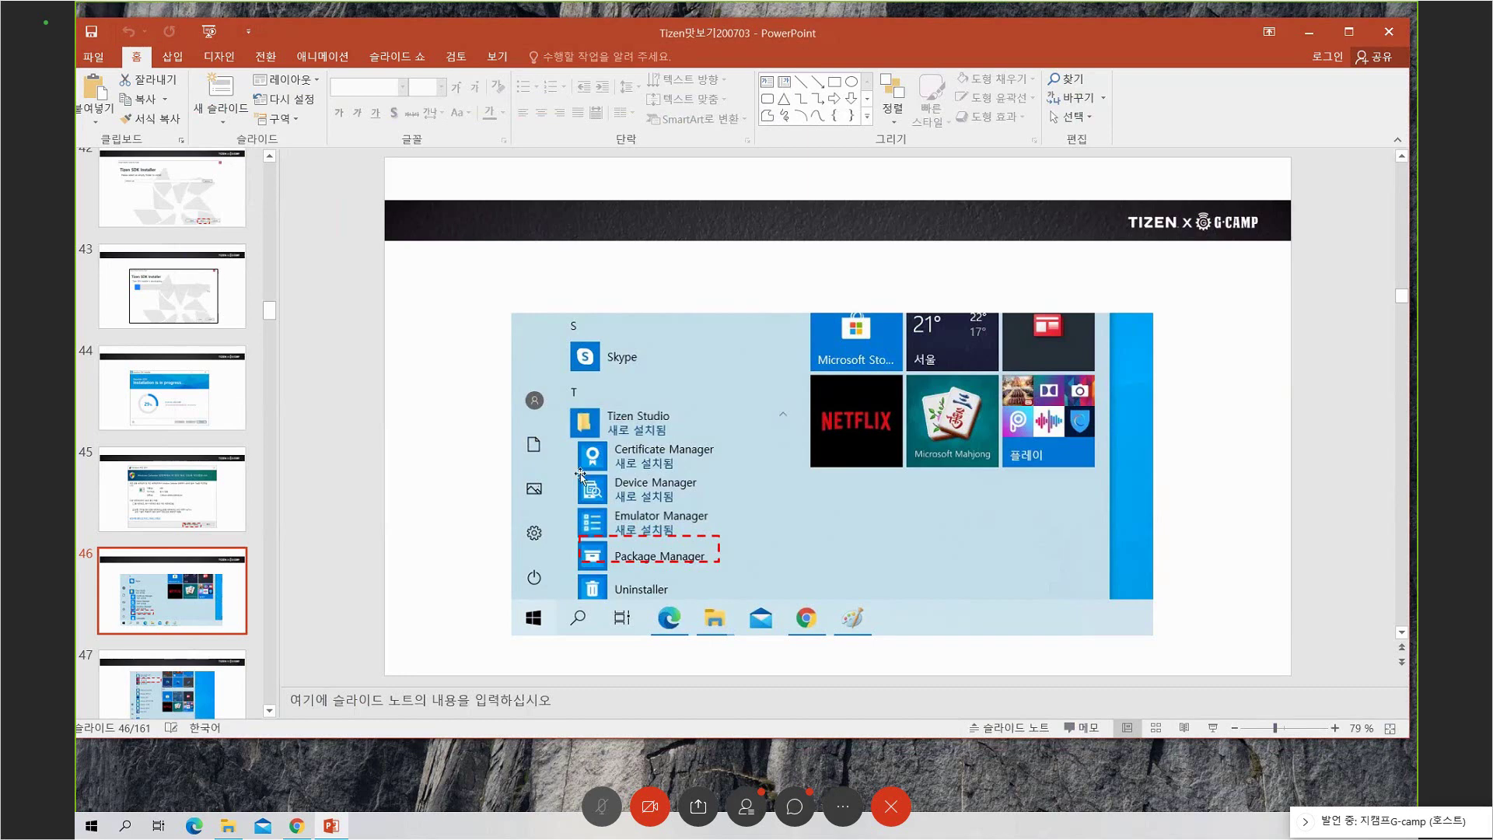
Launch the Package Manager from the Tizen Studio folder among the installed Windows apps
{"action": "left_click", "coordinate": [91, 826]}
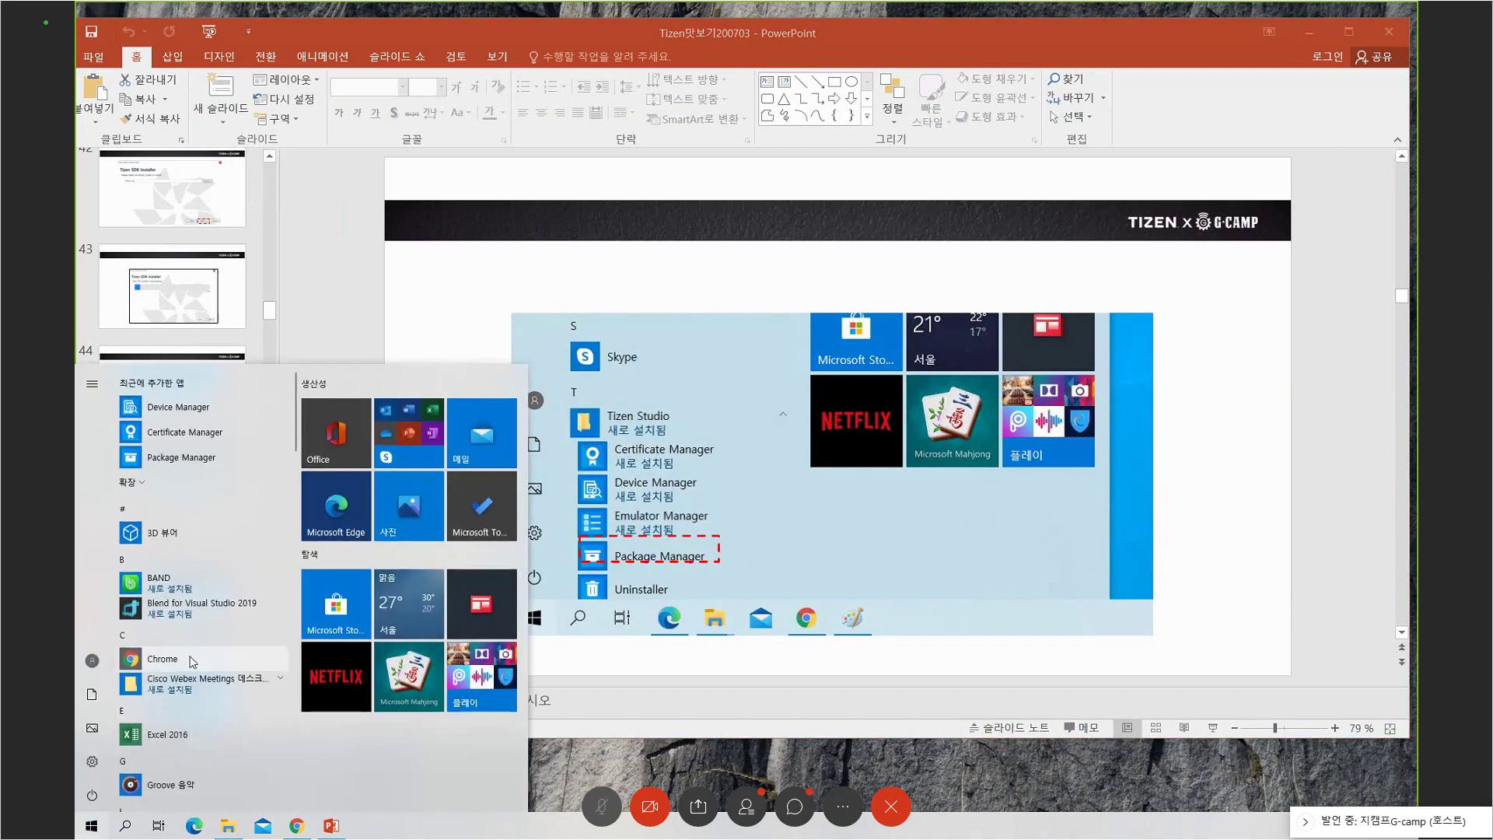
{"action": "scroll", "coordinate": [185, 652], "scroll_direction": "down", "scroll_amount": 3}
{"action": "scroll", "coordinate": [185, 651], "scroll_direction": "down", "scroll_amount": 10}
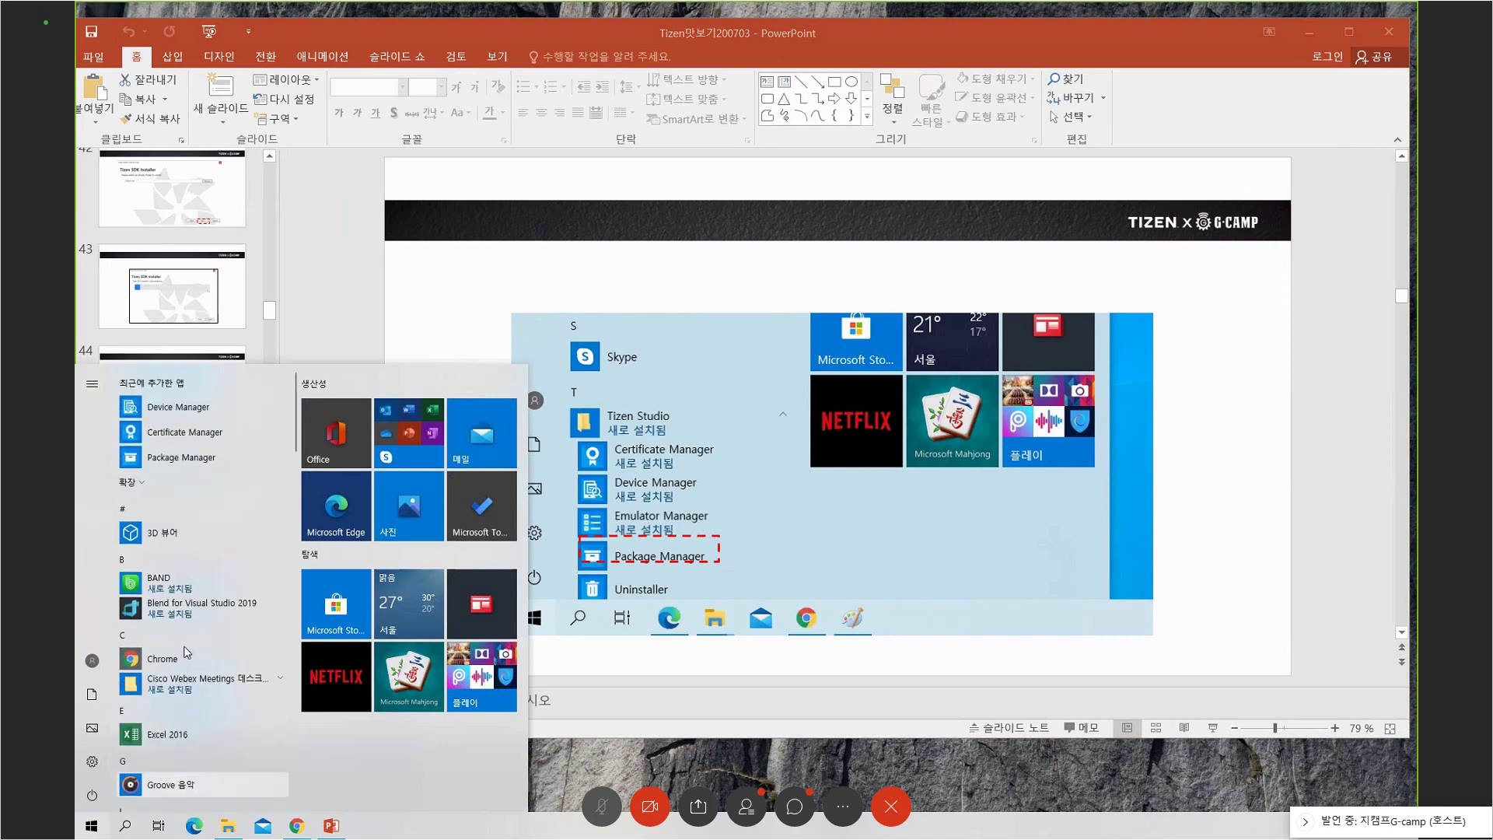
{"action": "scroll", "coordinate": [185, 651], "scroll_direction": "up", "scroll_amount": 6}
{"action": "scroll", "coordinate": [185, 648], "scroll_direction": "down", "scroll_amount": 2}
{"action": "scroll", "coordinate": [185, 648], "scroll_direction": "down", "scroll_amount": 3}
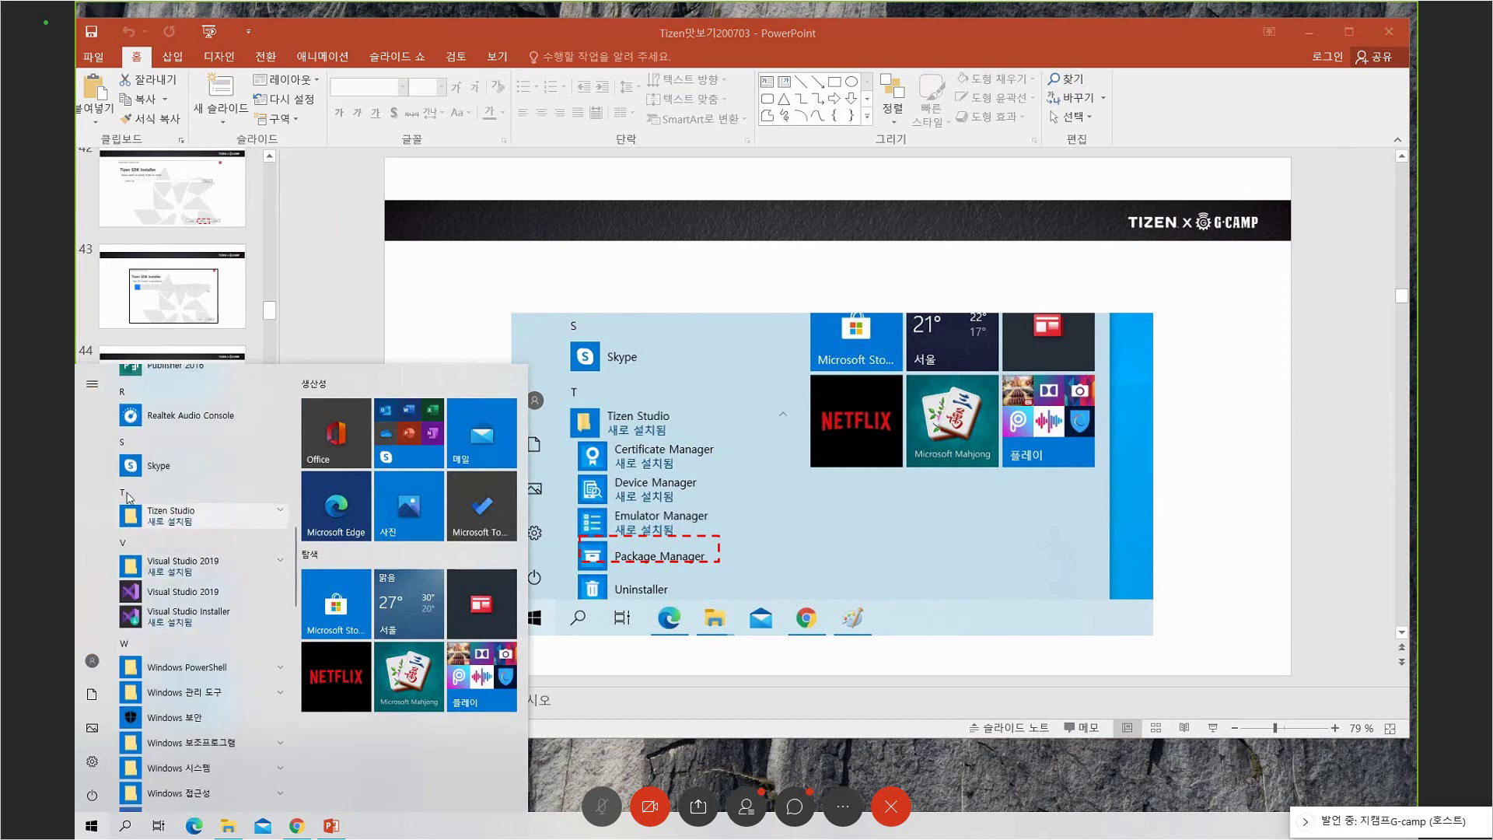
{"action": "left_click", "coordinate": [165, 516]}
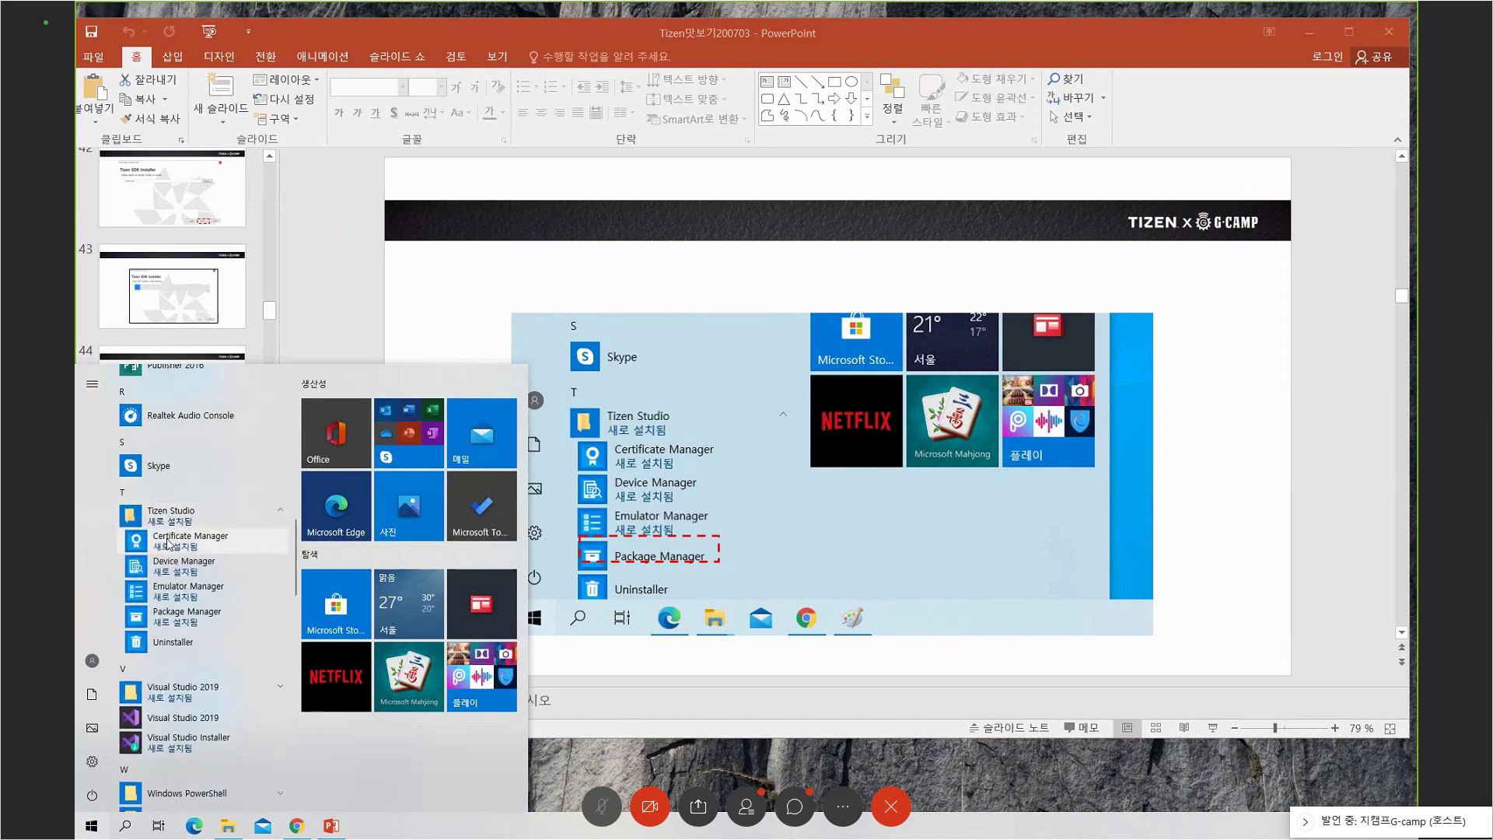
{"action": "left_click", "coordinate": [171, 620]}
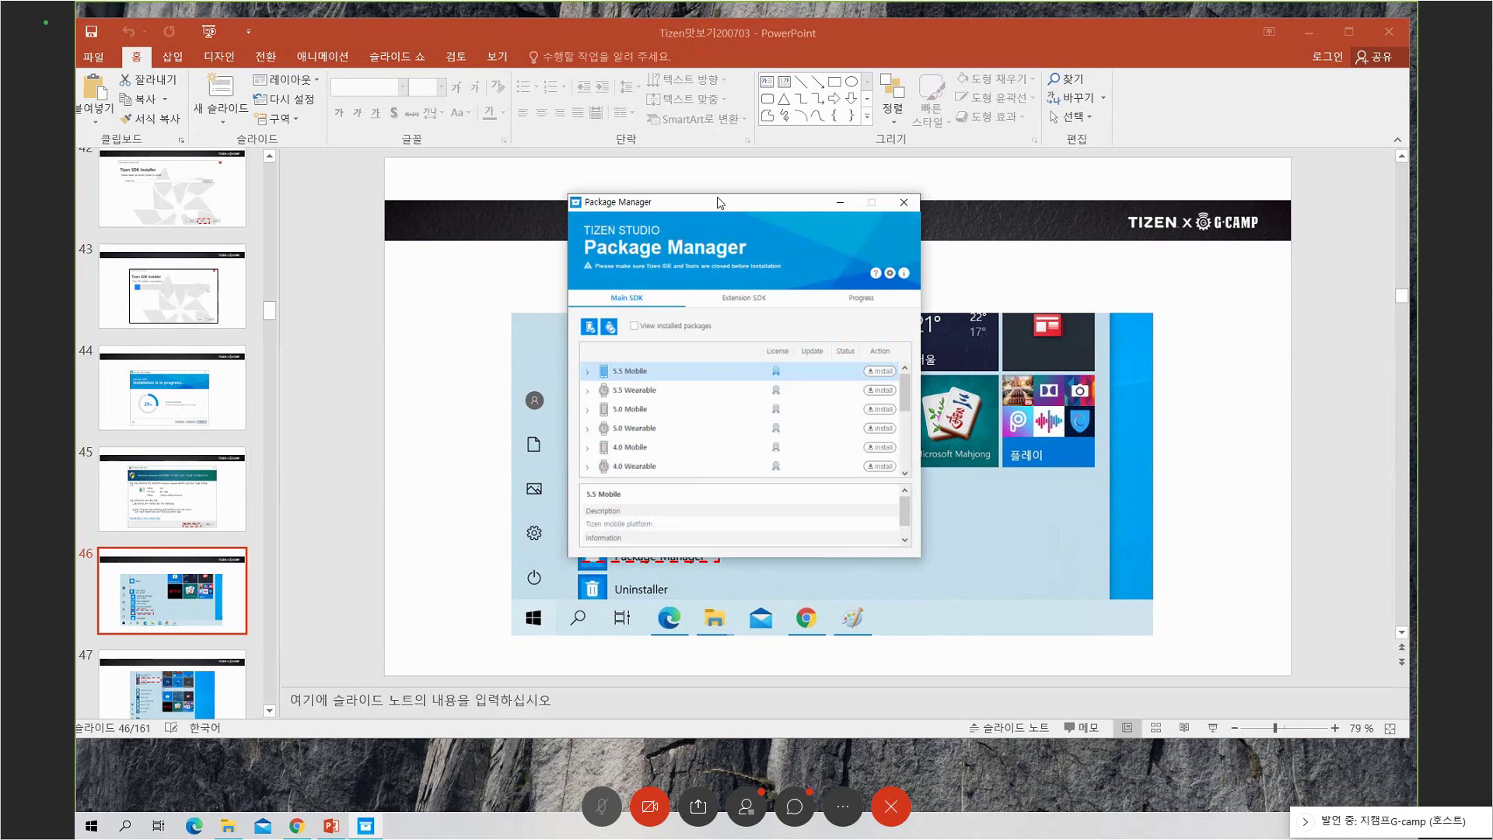
Show the Extension SDK packages in the Package Manager
{"action": "left_click", "coordinate": [741, 302]}
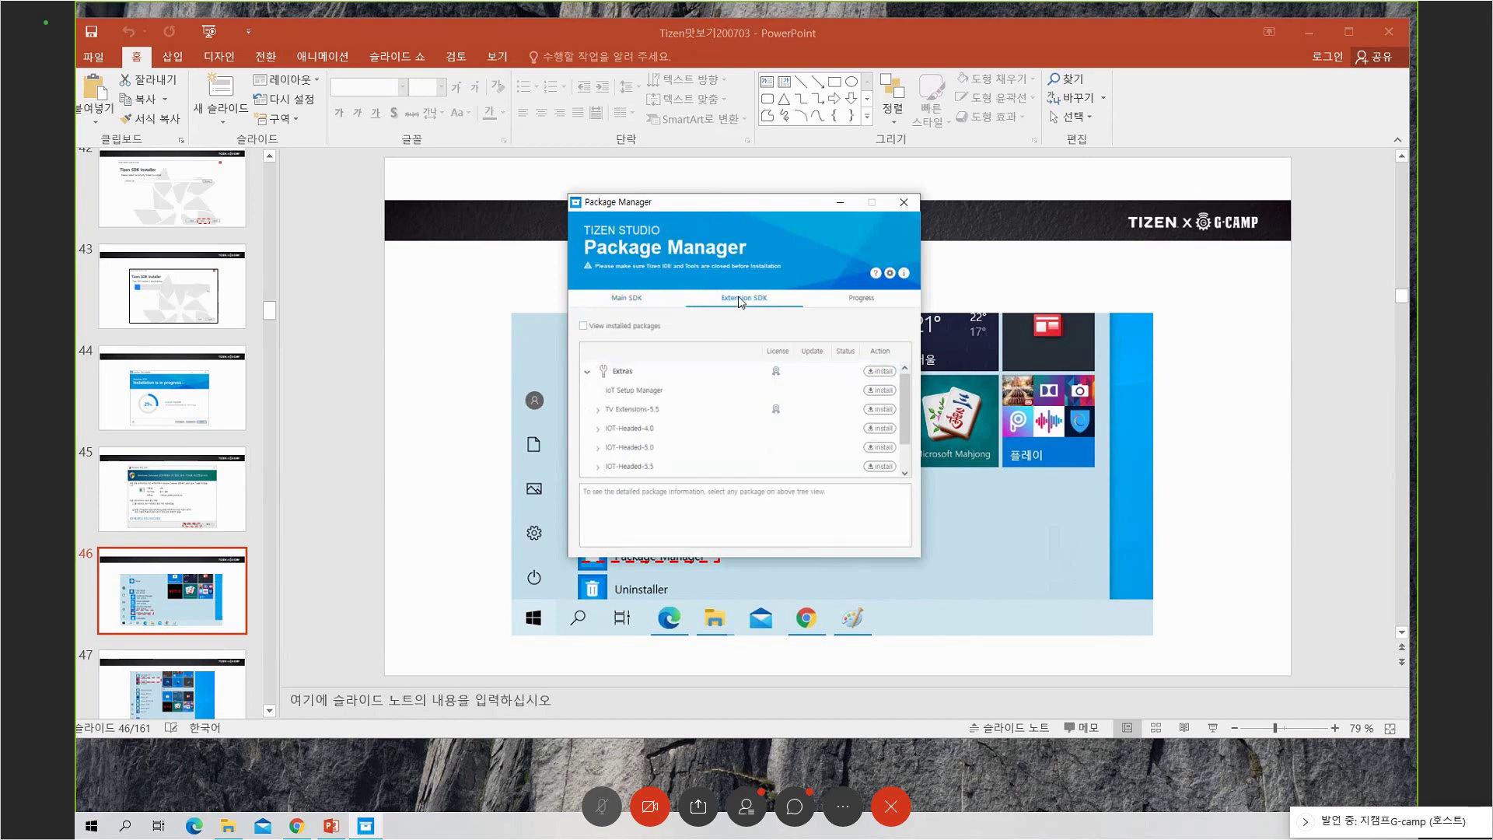
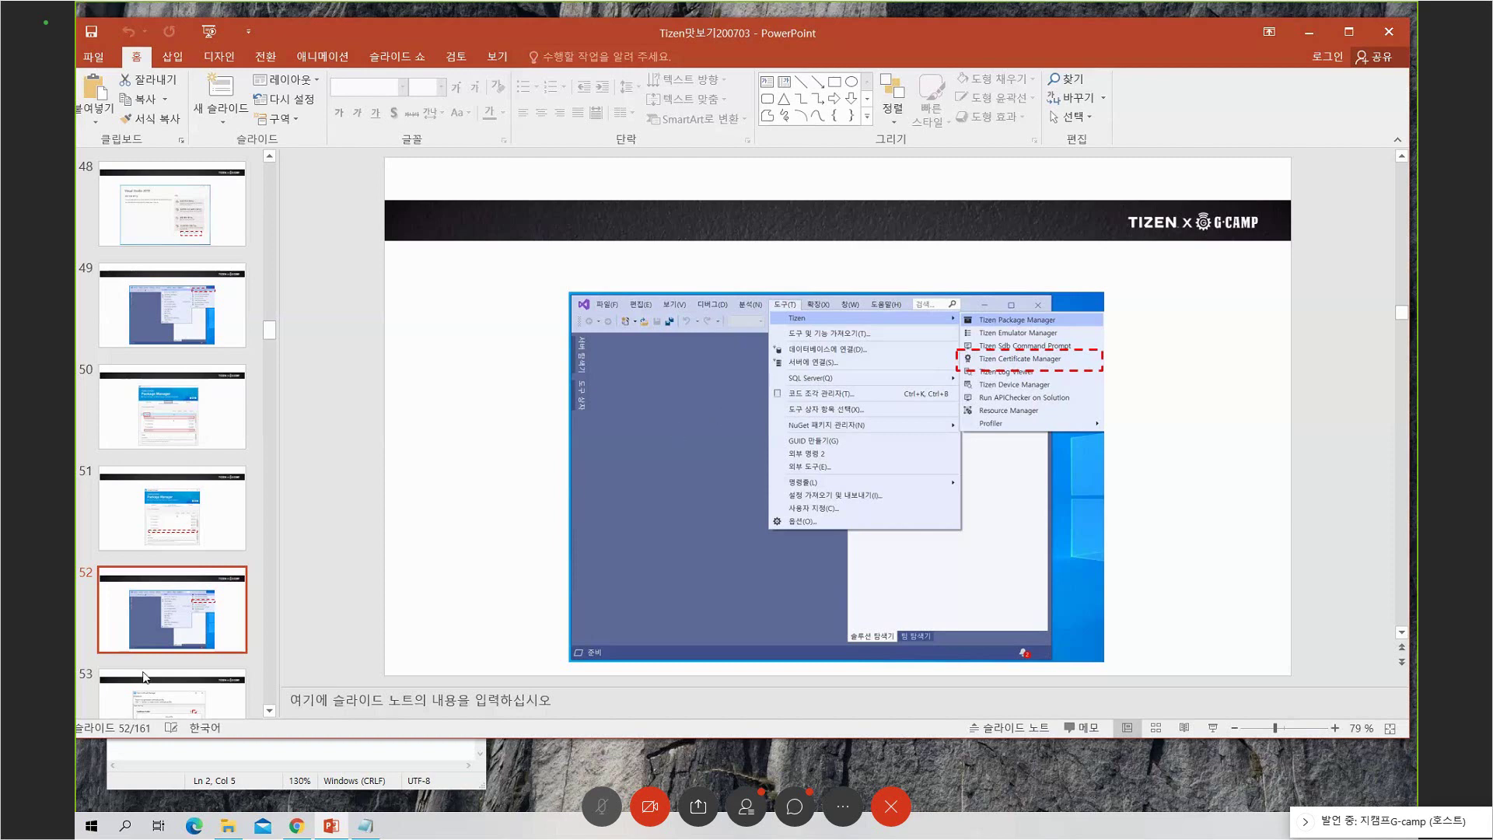
Launch Visual Studio 2019 from the installed Windows apps and continue without code
{"action": "left_click", "coordinate": [92, 830]}
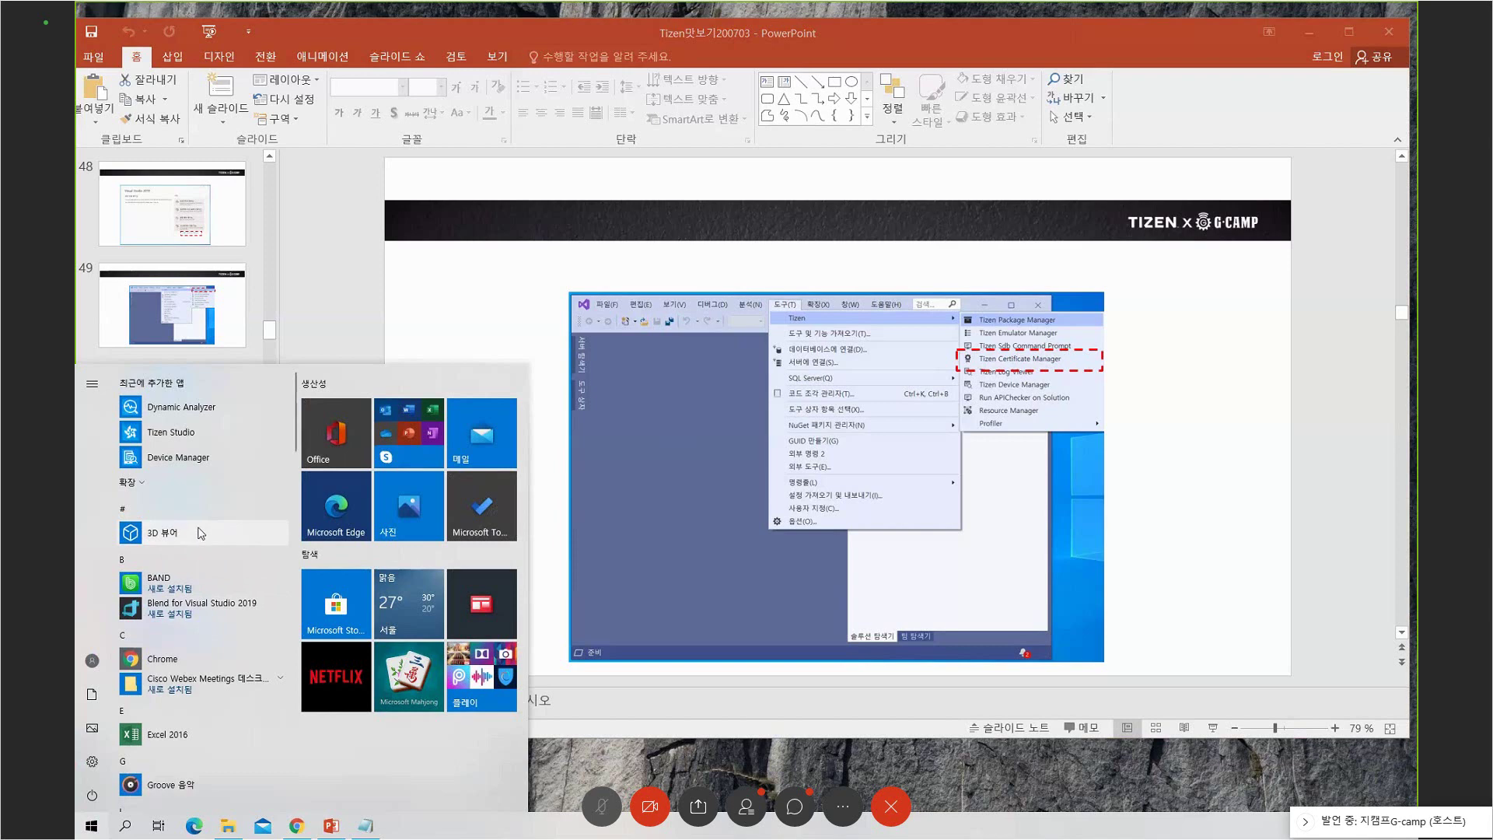
{"action": "scroll", "coordinate": [192, 517], "scroll_direction": "down", "scroll_amount": 1}
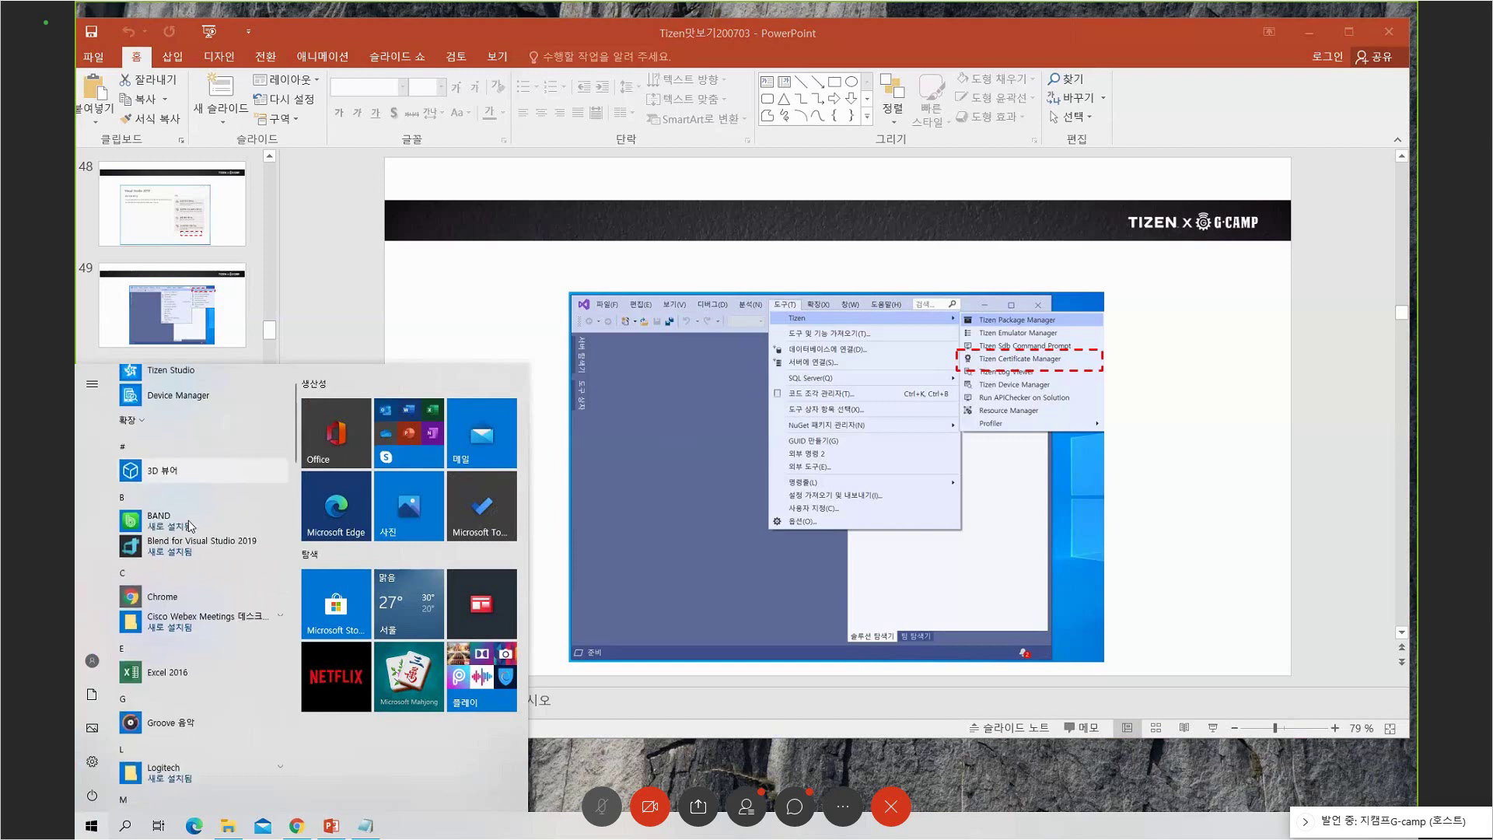
{"action": "scroll", "coordinate": [189, 525], "scroll_direction": "down", "scroll_amount": 5}
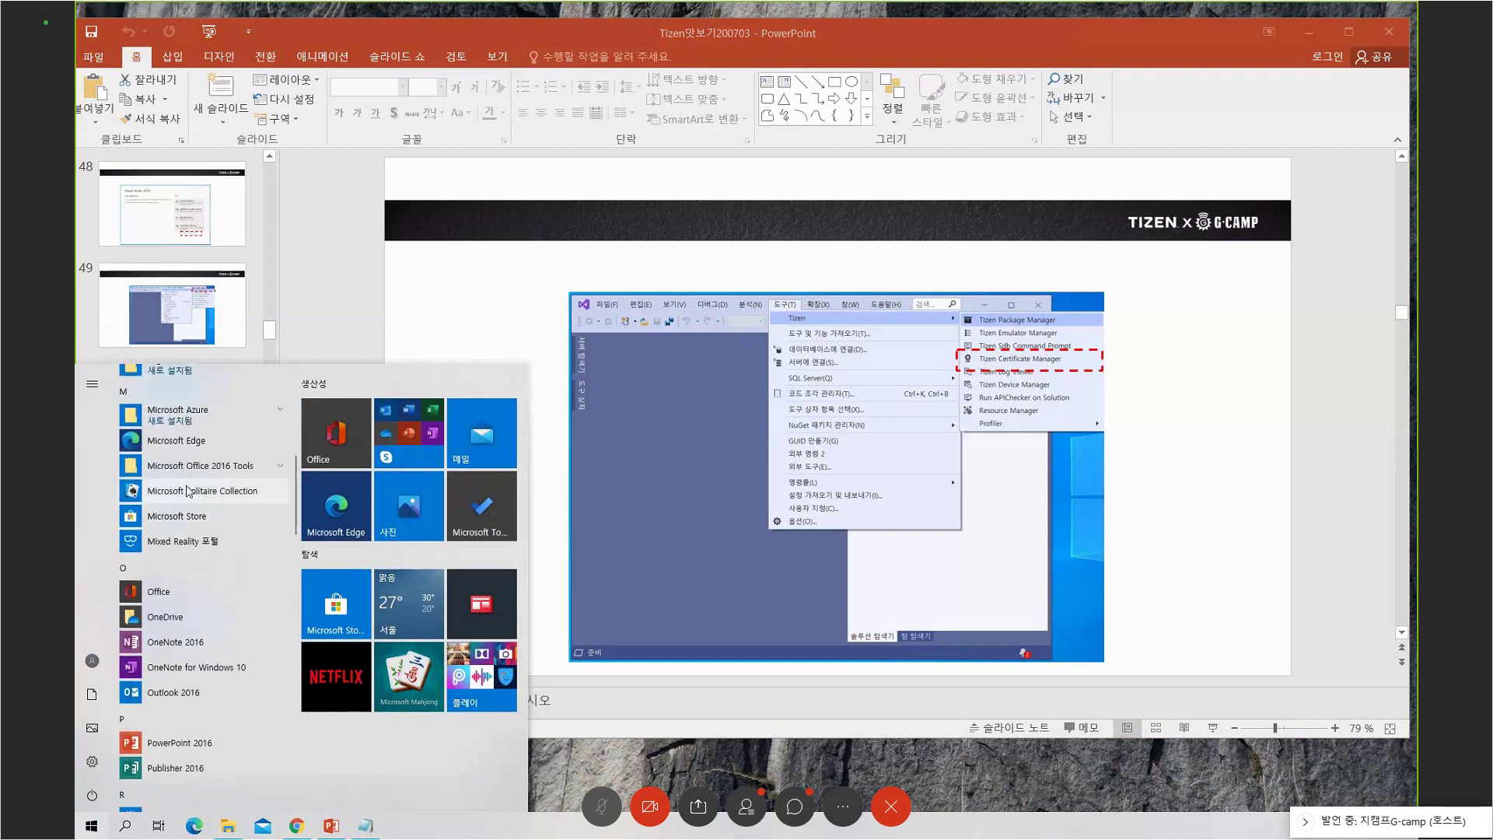
{"action": "scroll", "coordinate": [197, 506], "scroll_direction": "down", "scroll_amount": 4}
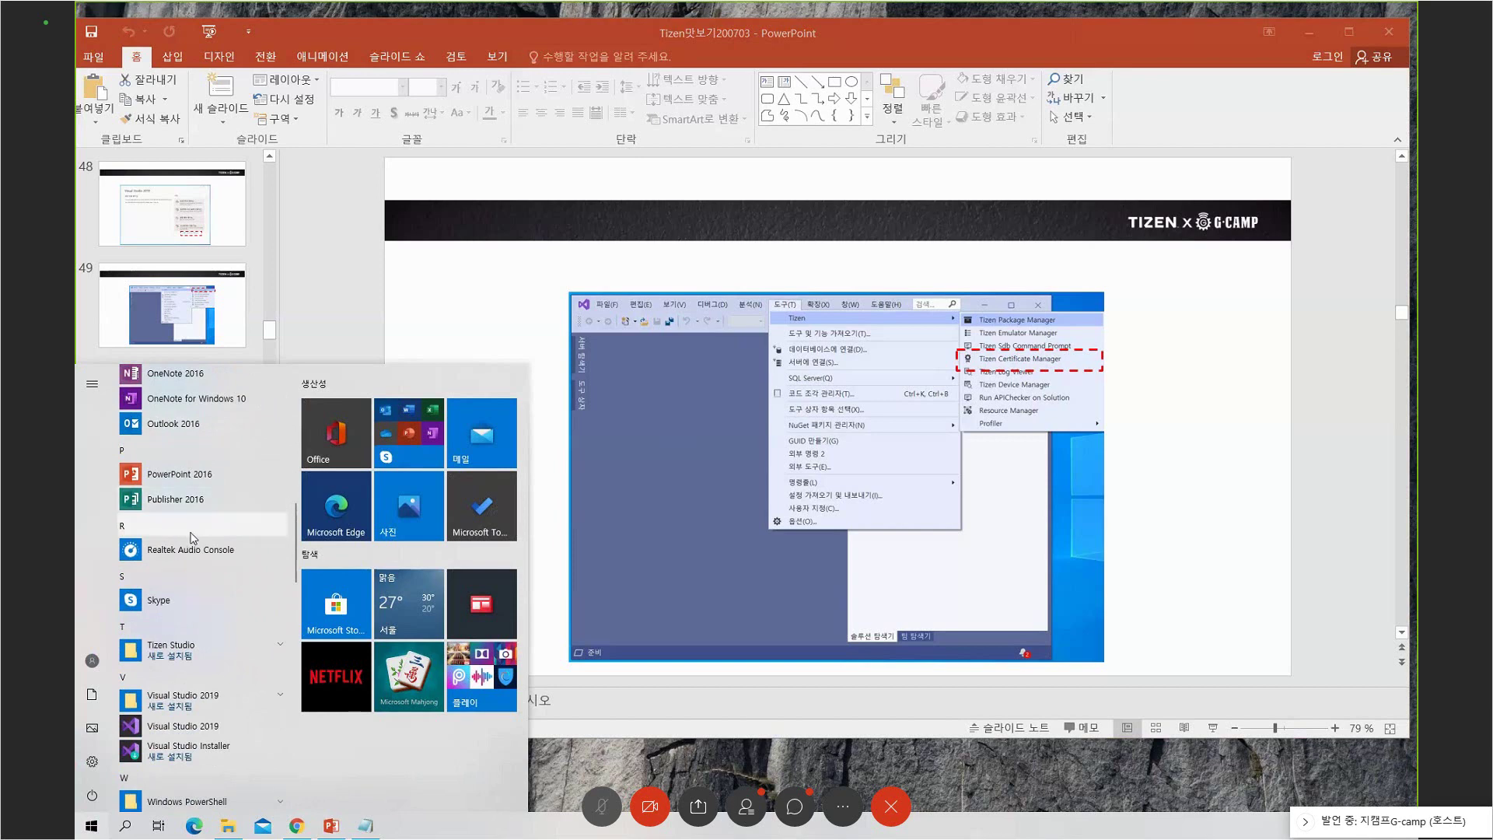
{"action": "scroll", "coordinate": [194, 546], "scroll_direction": "down", "scroll_amount": 2}
{"action": "left_click", "coordinate": [186, 591]}
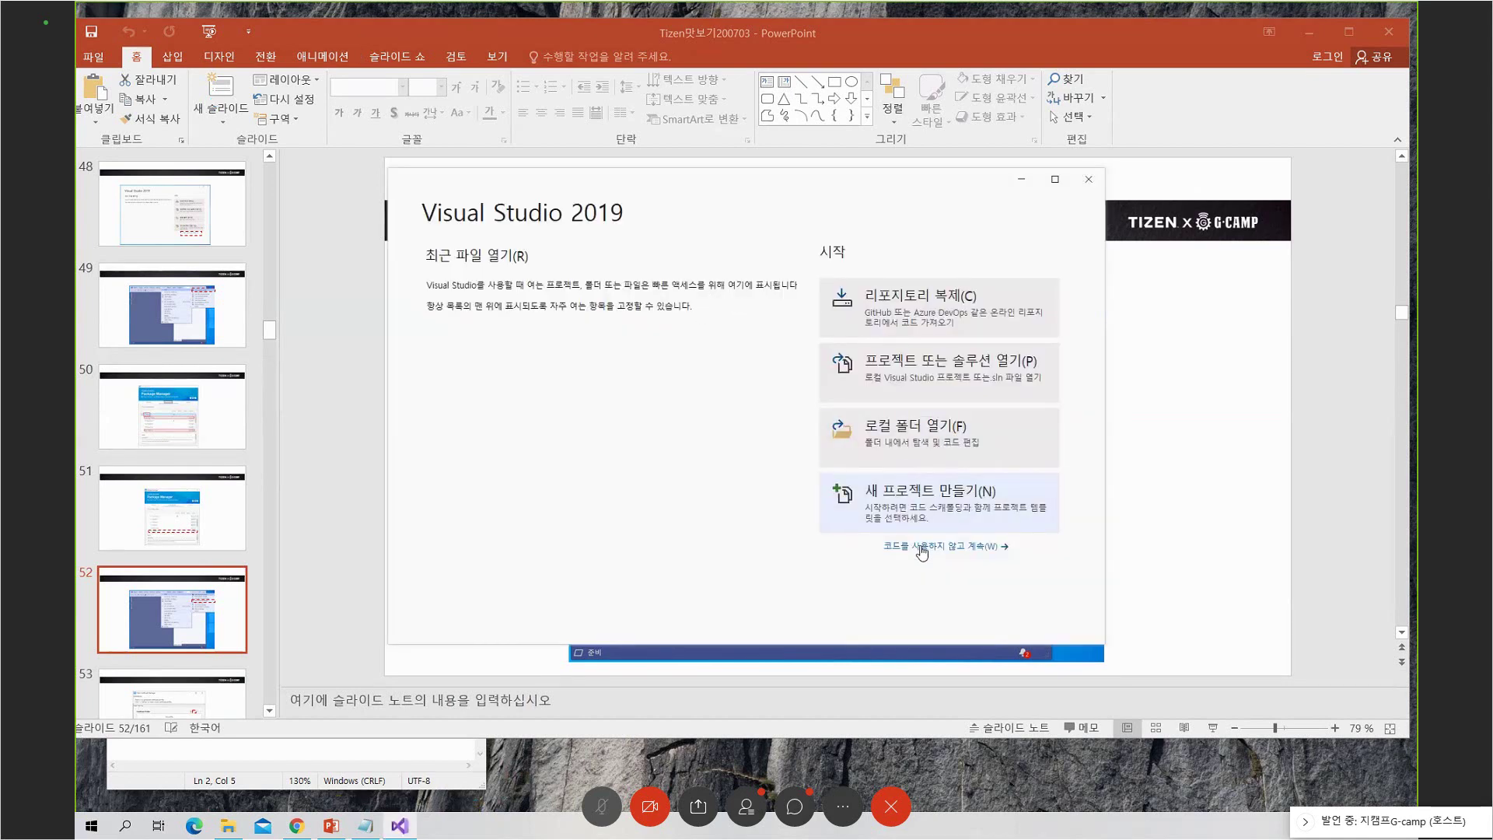
{"action": "left_click", "coordinate": [920, 547]}
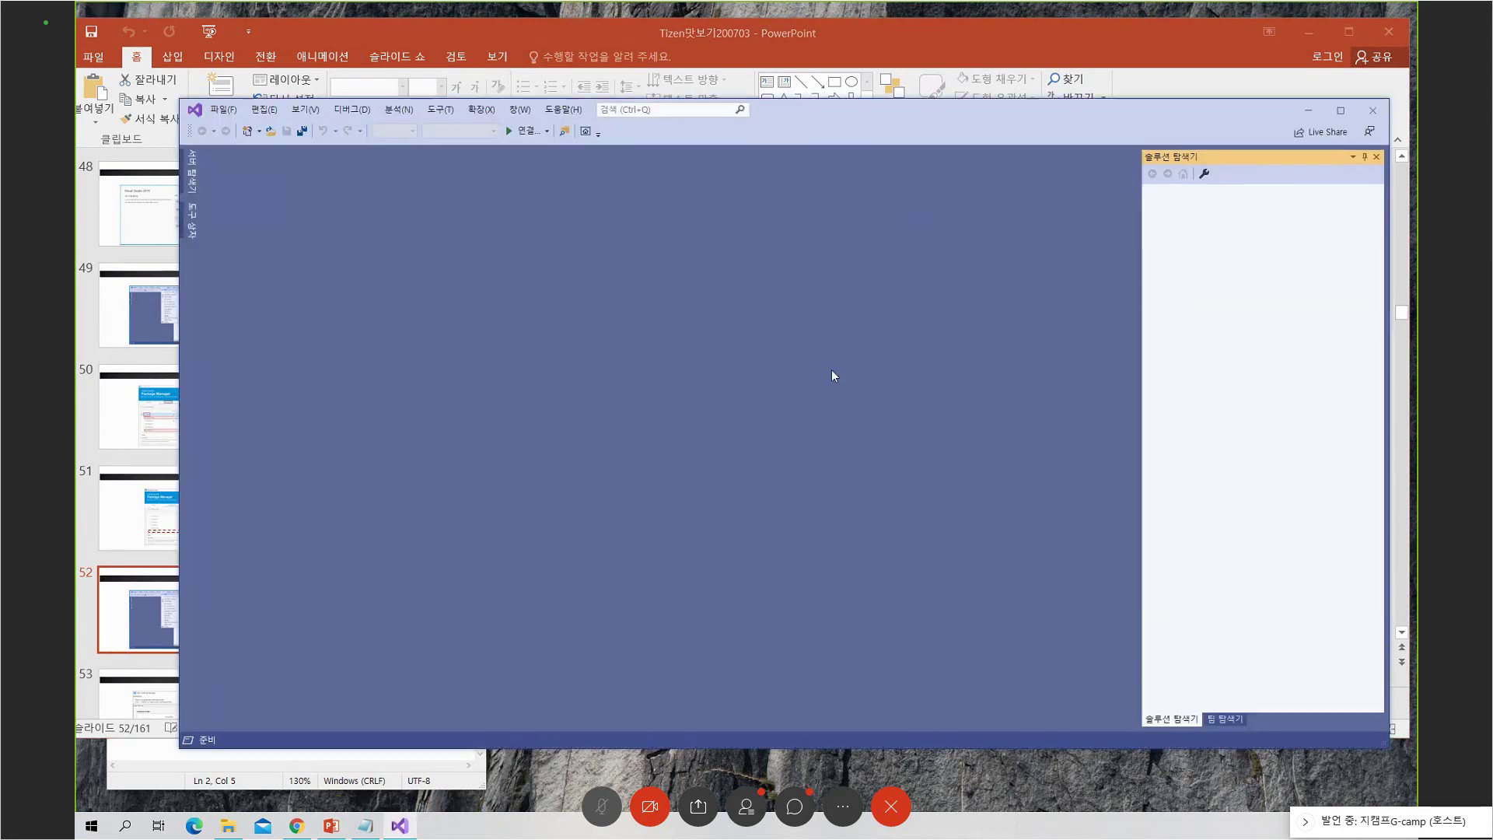
Look up the Tizen Certificate Manager among Visual Studio's Tizen tool commands and dismiss the list
{"action": "left_click", "coordinate": [447, 111]}
{"action": "mouse_move", "coordinate": [455, 127]}
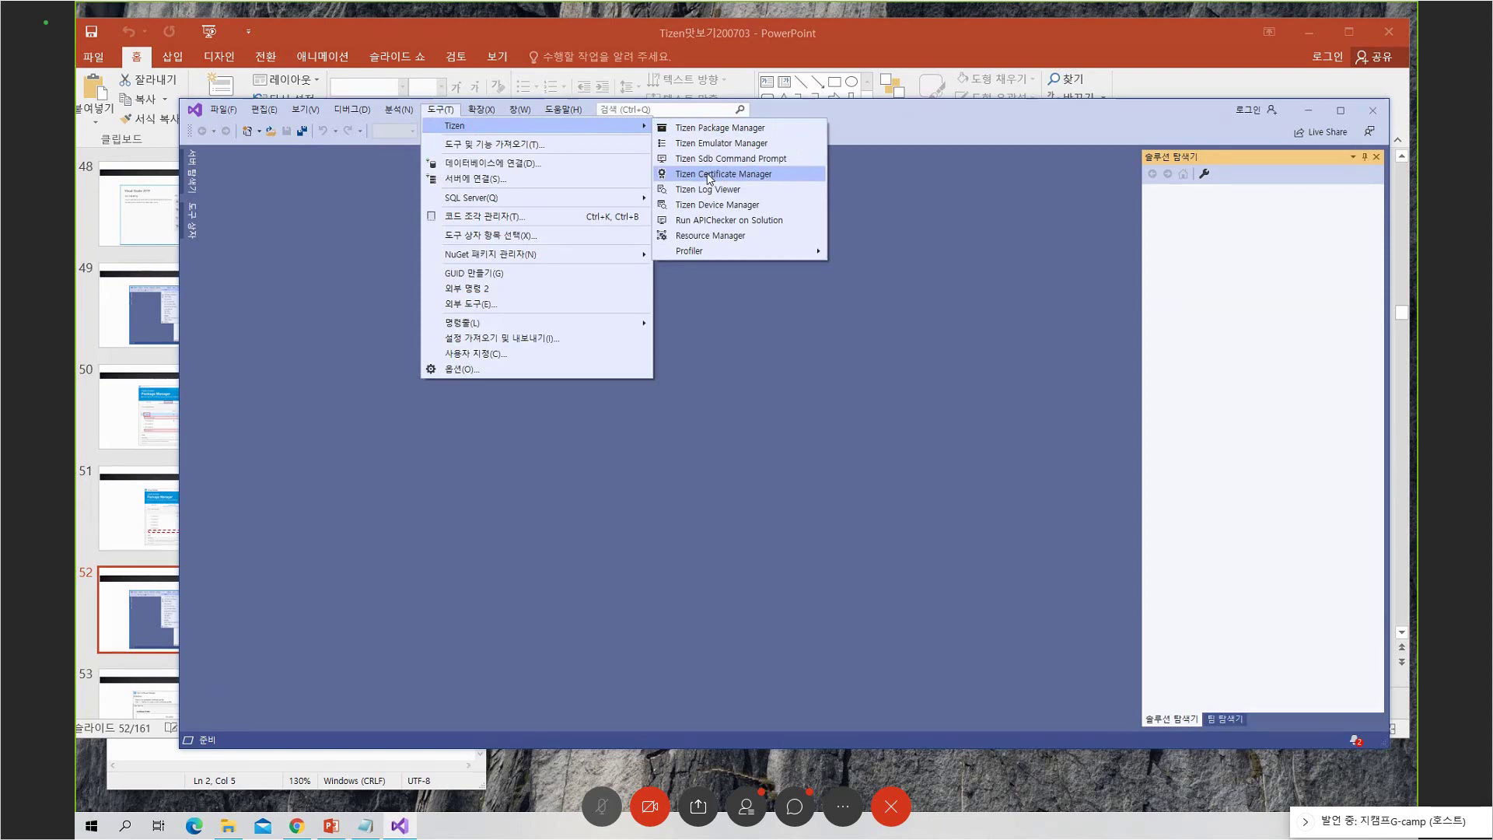
{"action": "left_click", "coordinate": [745, 358]}
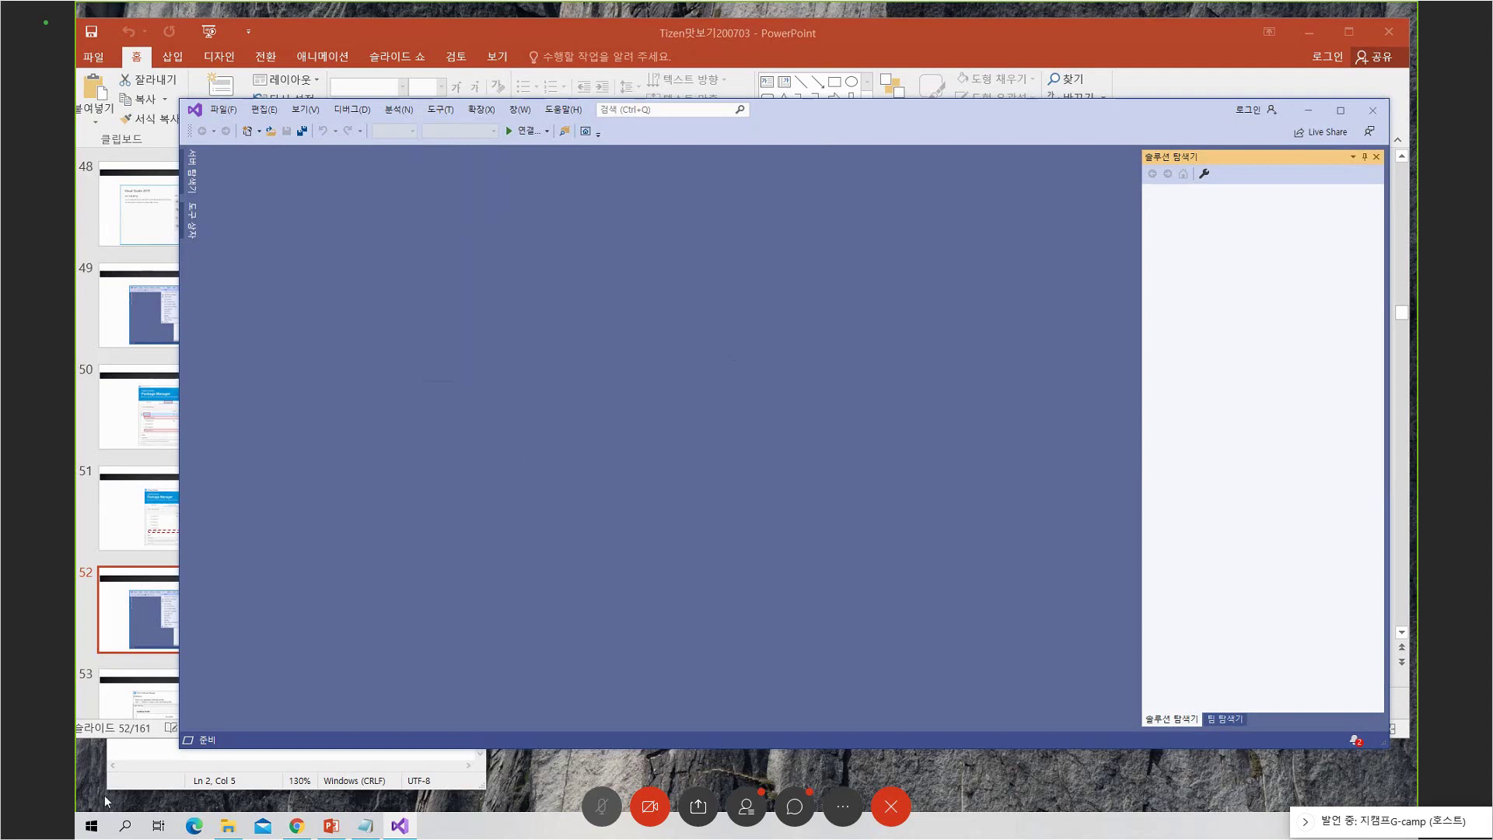
Examine the Tizen Studio folder among the installed Windows apps for the Certificate Manager, then return to Visual Studio
{"action": "left_click", "coordinate": [91, 828]}
{"action": "scroll", "coordinate": [161, 666], "scroll_direction": "down", "scroll_amount": 5}
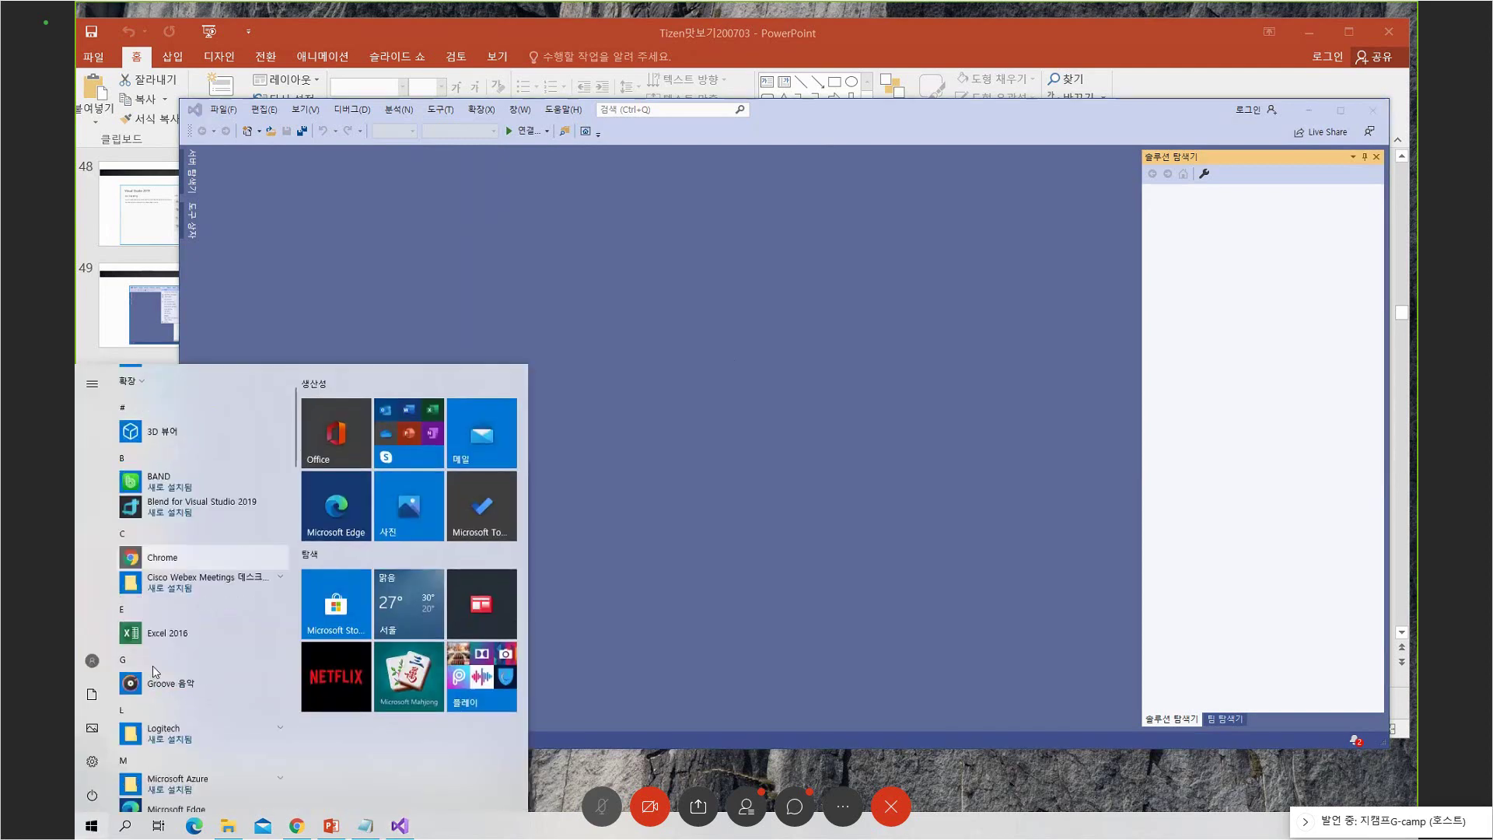
{"action": "scroll", "coordinate": [162, 666], "scroll_direction": "down", "scroll_amount": 10}
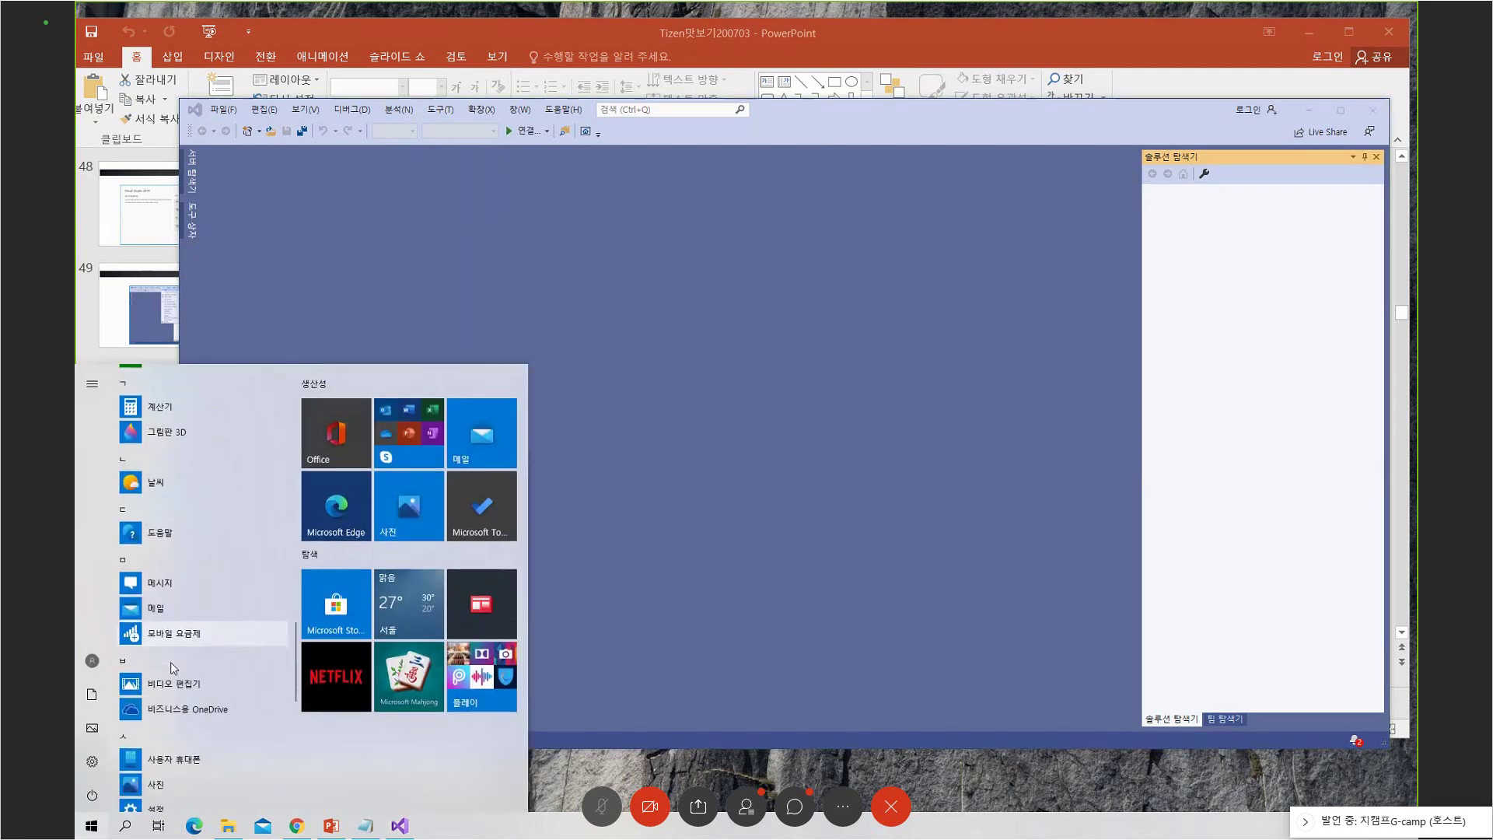
{"action": "scroll", "coordinate": [170, 661], "scroll_direction": "up", "scroll_amount": 6}
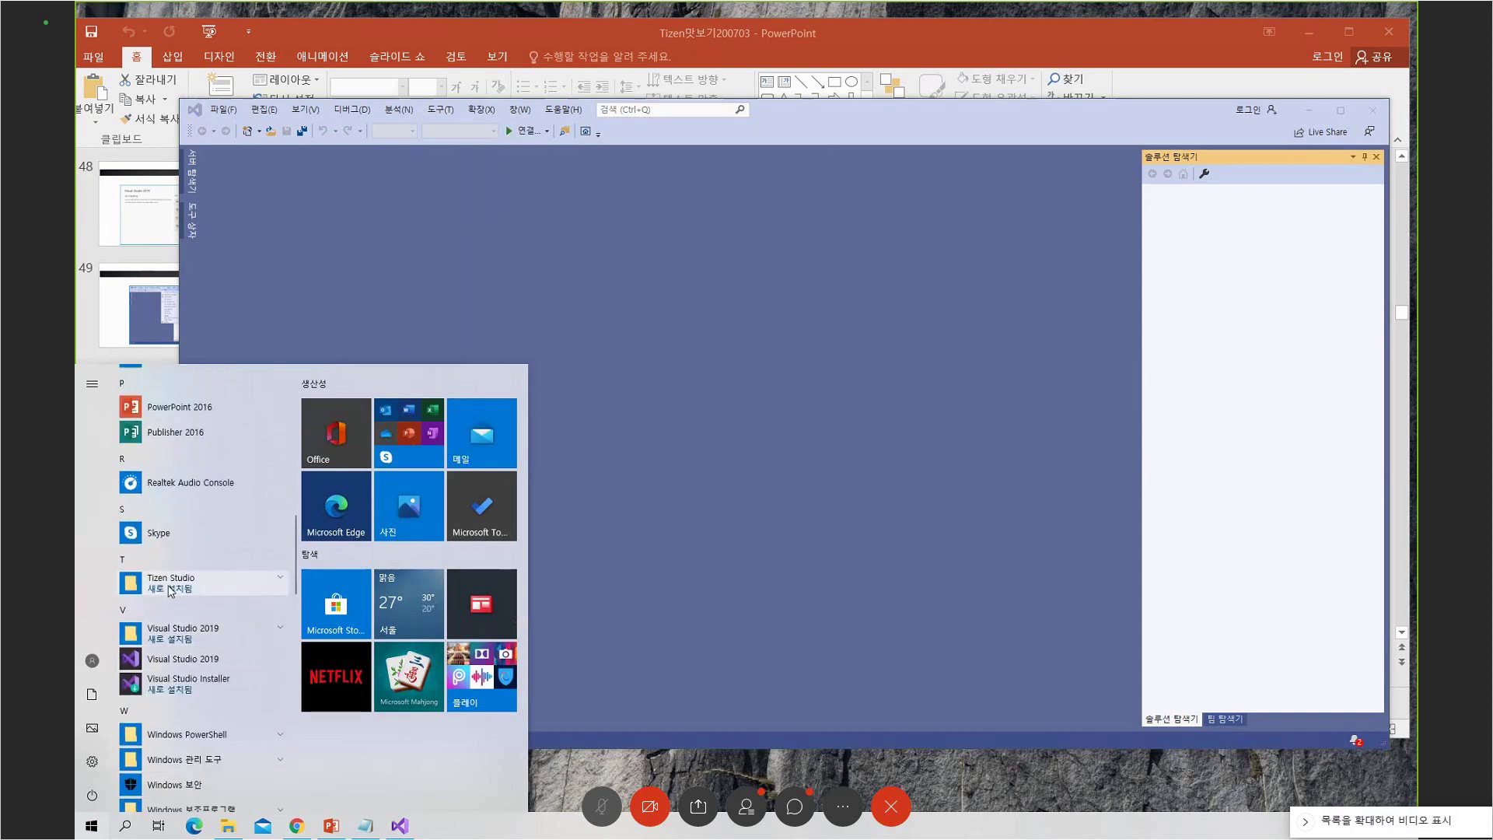
{"action": "left_click", "coordinate": [171, 585]}
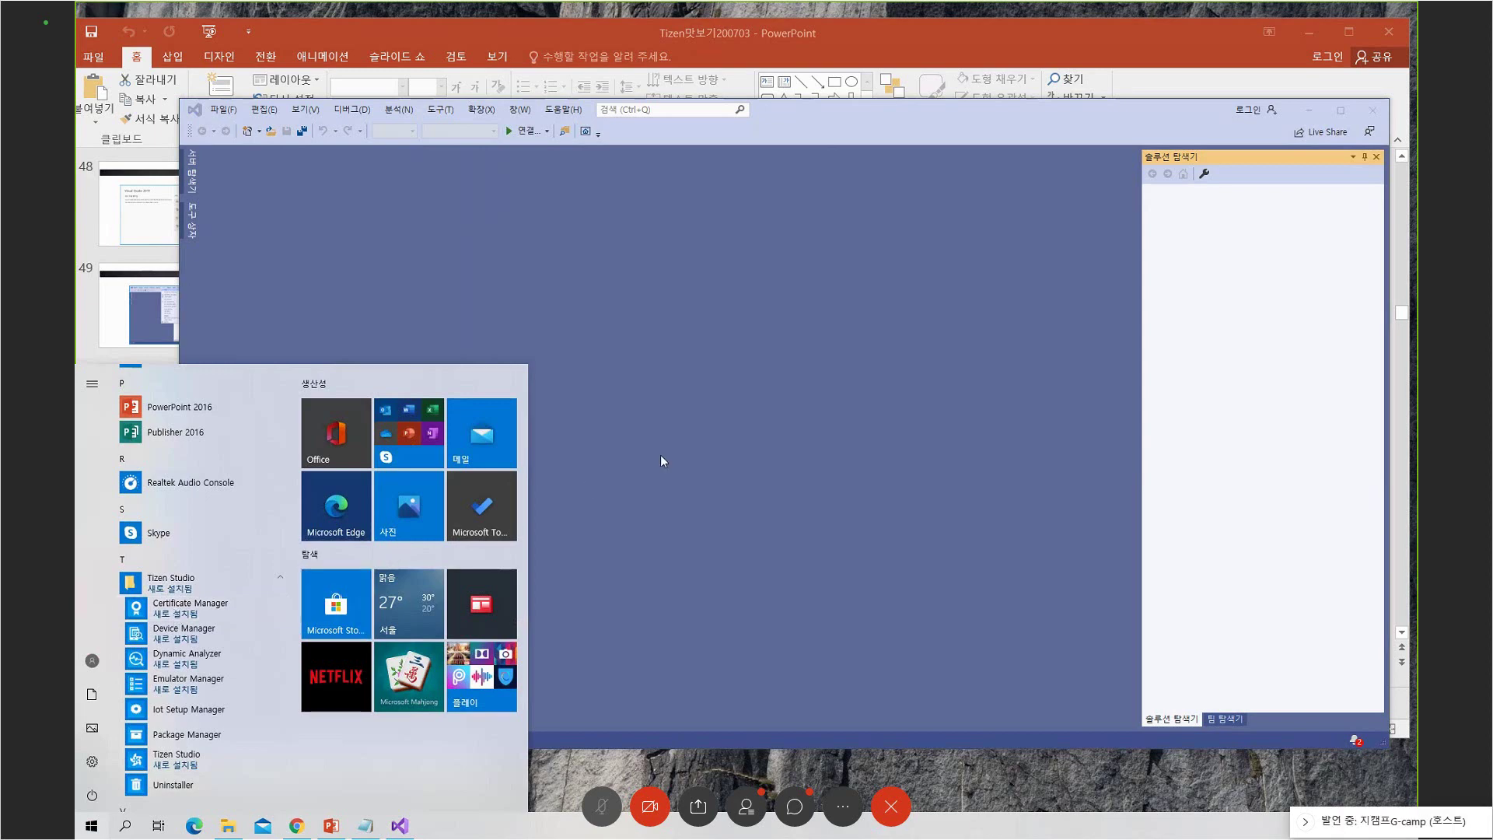
{"action": "left_click", "coordinate": [588, 467]}
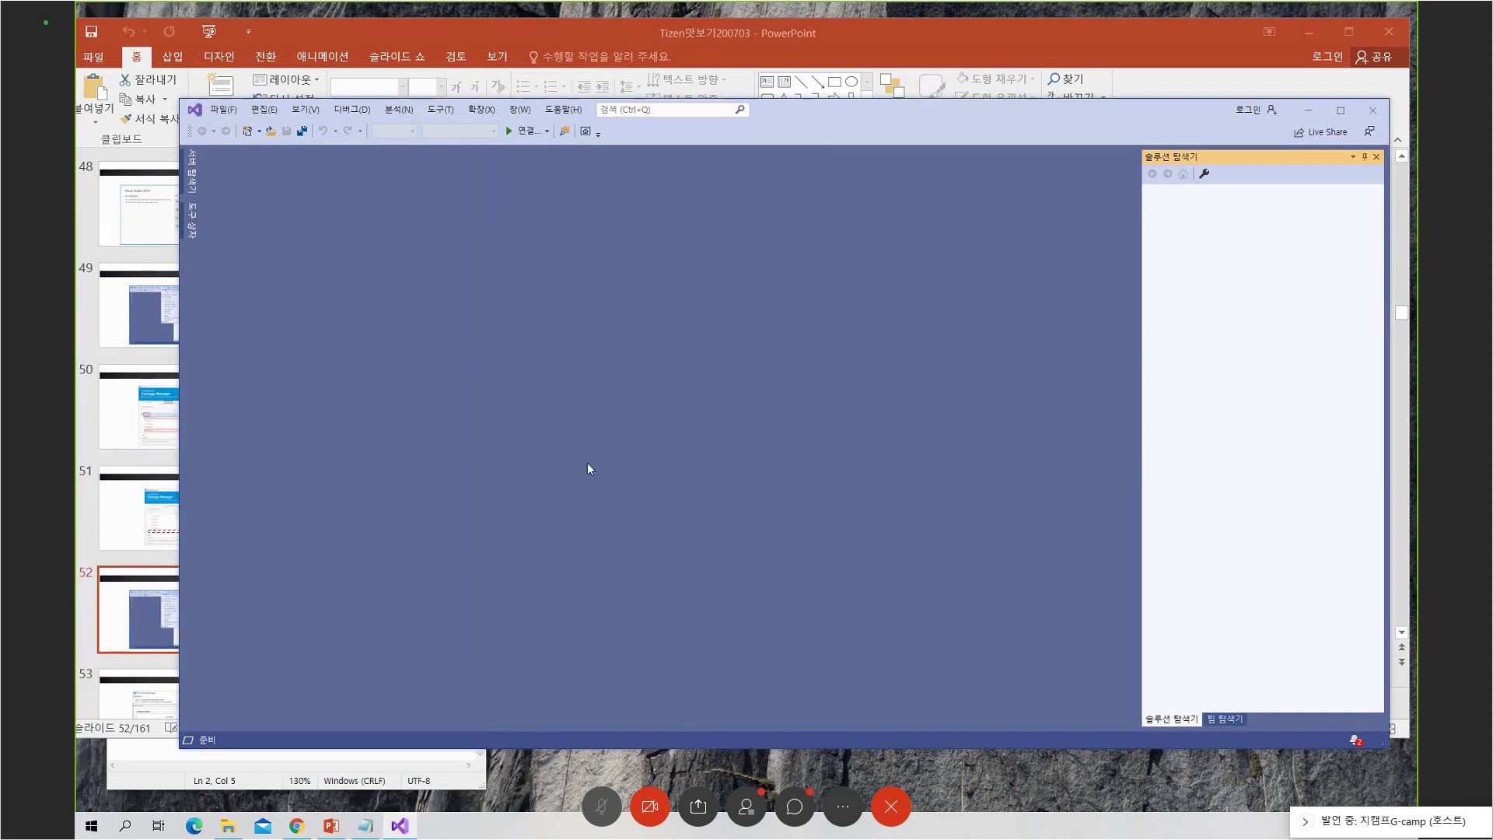
Launch the Tizen Certificate Manager from Visual Studio's Tizen tools and minimize the Visual Studio and PowerPoint windows
{"action": "left_click", "coordinate": [440, 112]}
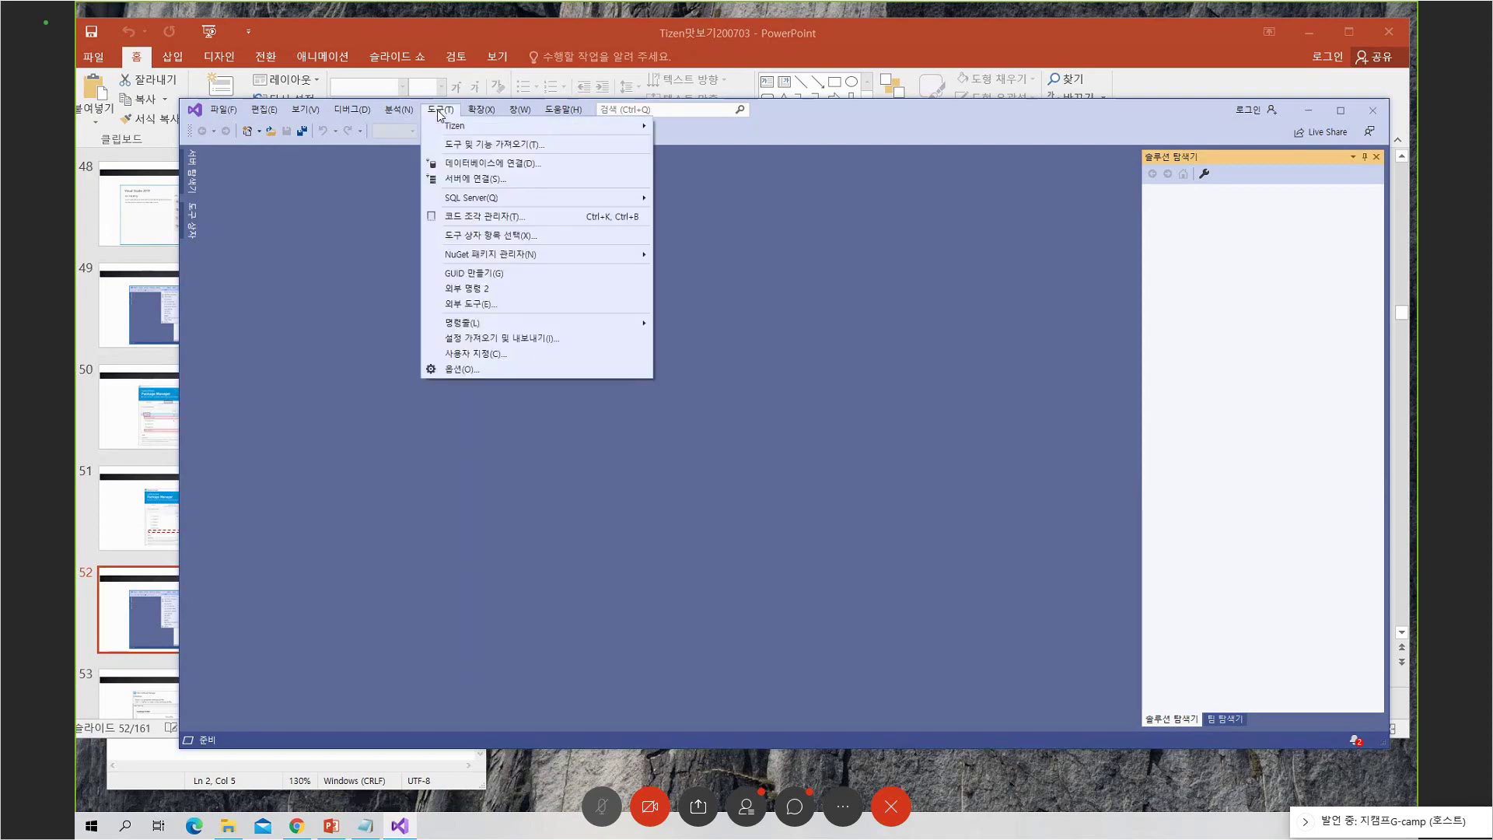
{"action": "mouse_move", "coordinate": [476, 126]}
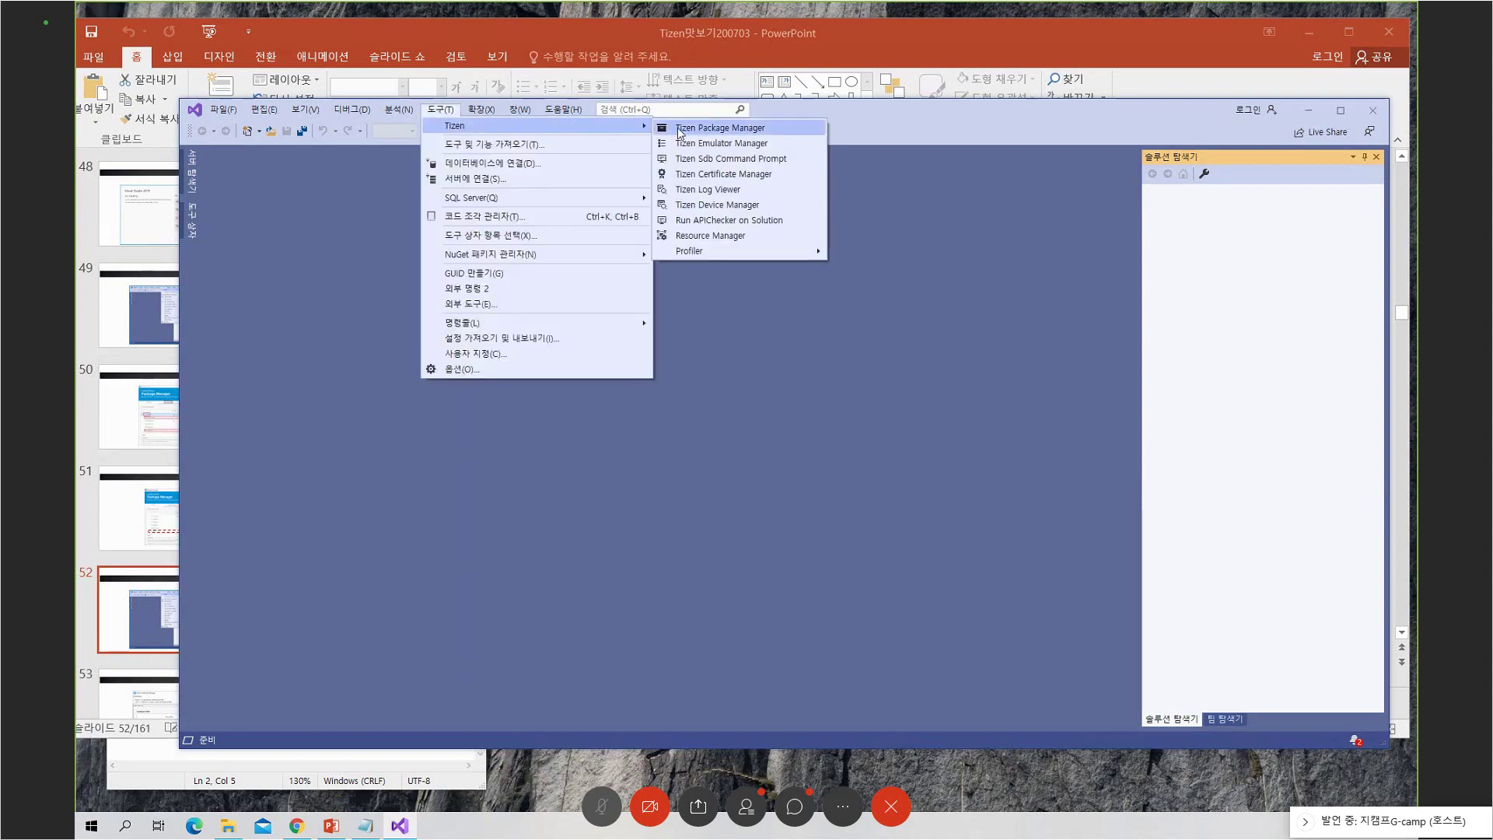
{"action": "left_click", "coordinate": [701, 176]}
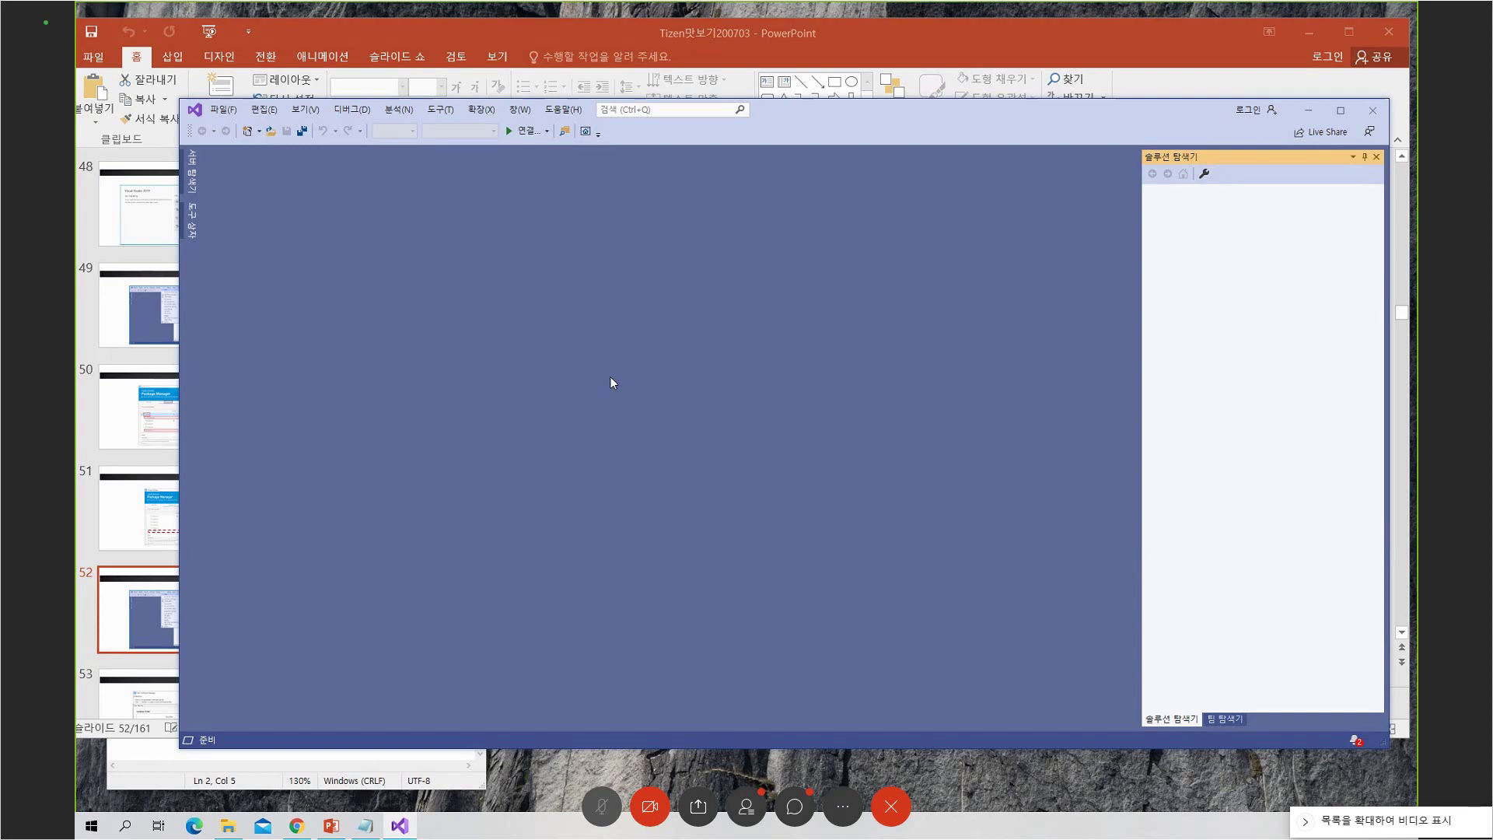
{"action": "left_click", "coordinate": [399, 826]}
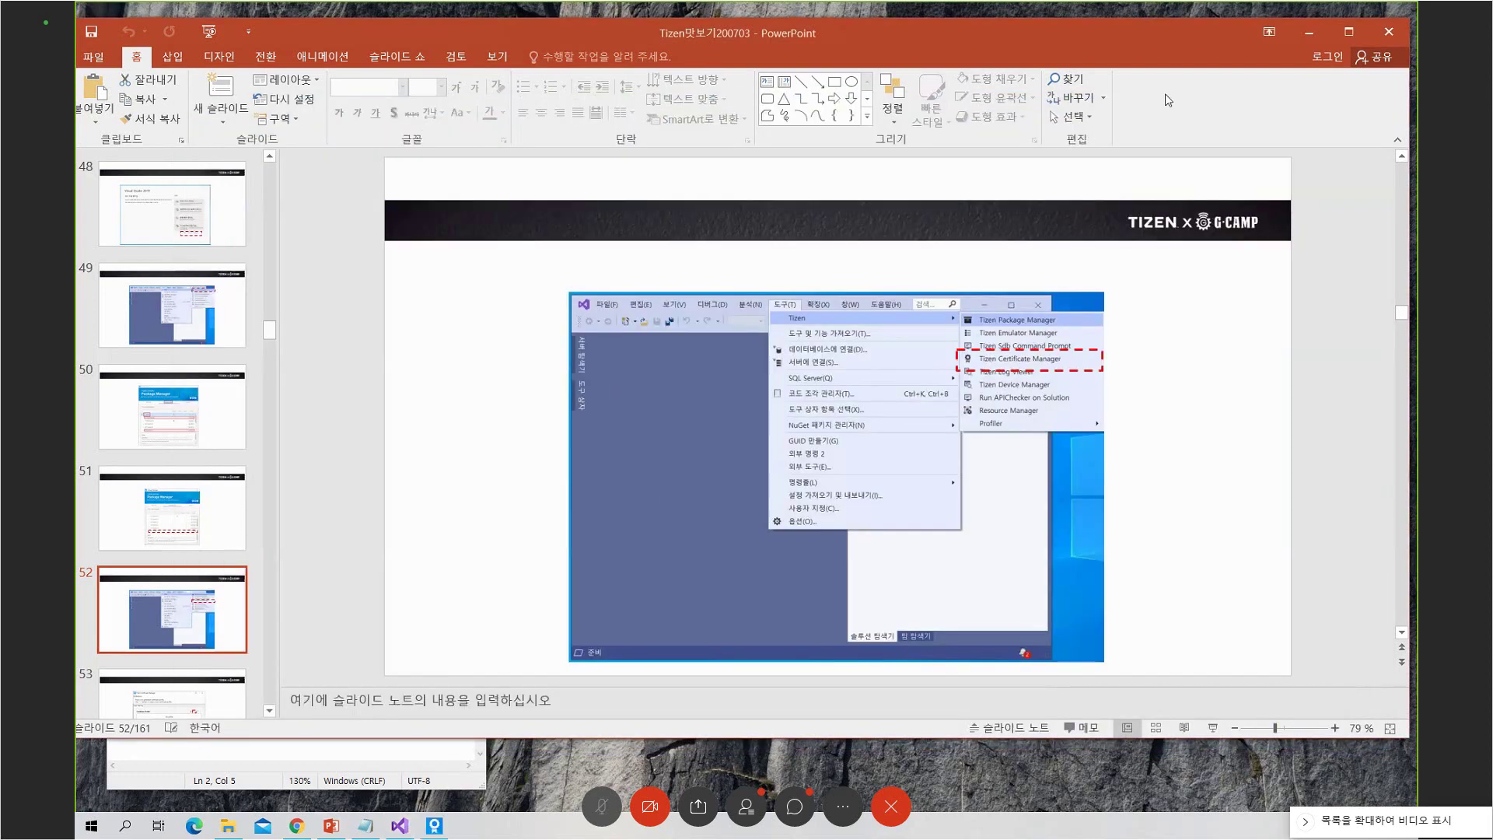
{"action": "left_click", "coordinate": [1319, 32]}
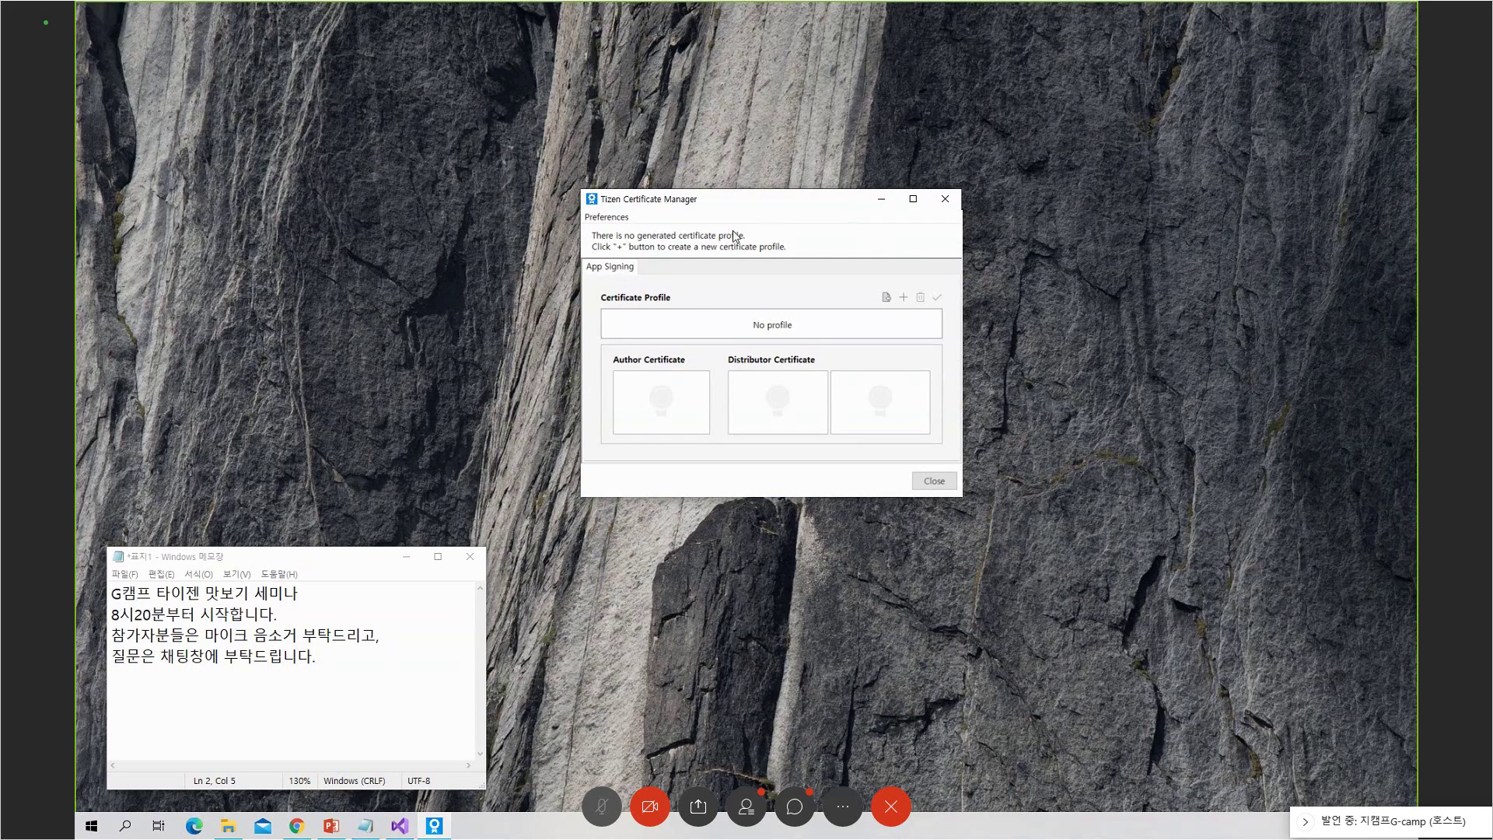
Start a new certificate profile named "iot1" and continue to the author certificate
{"action": "left_click", "coordinate": [904, 298]}
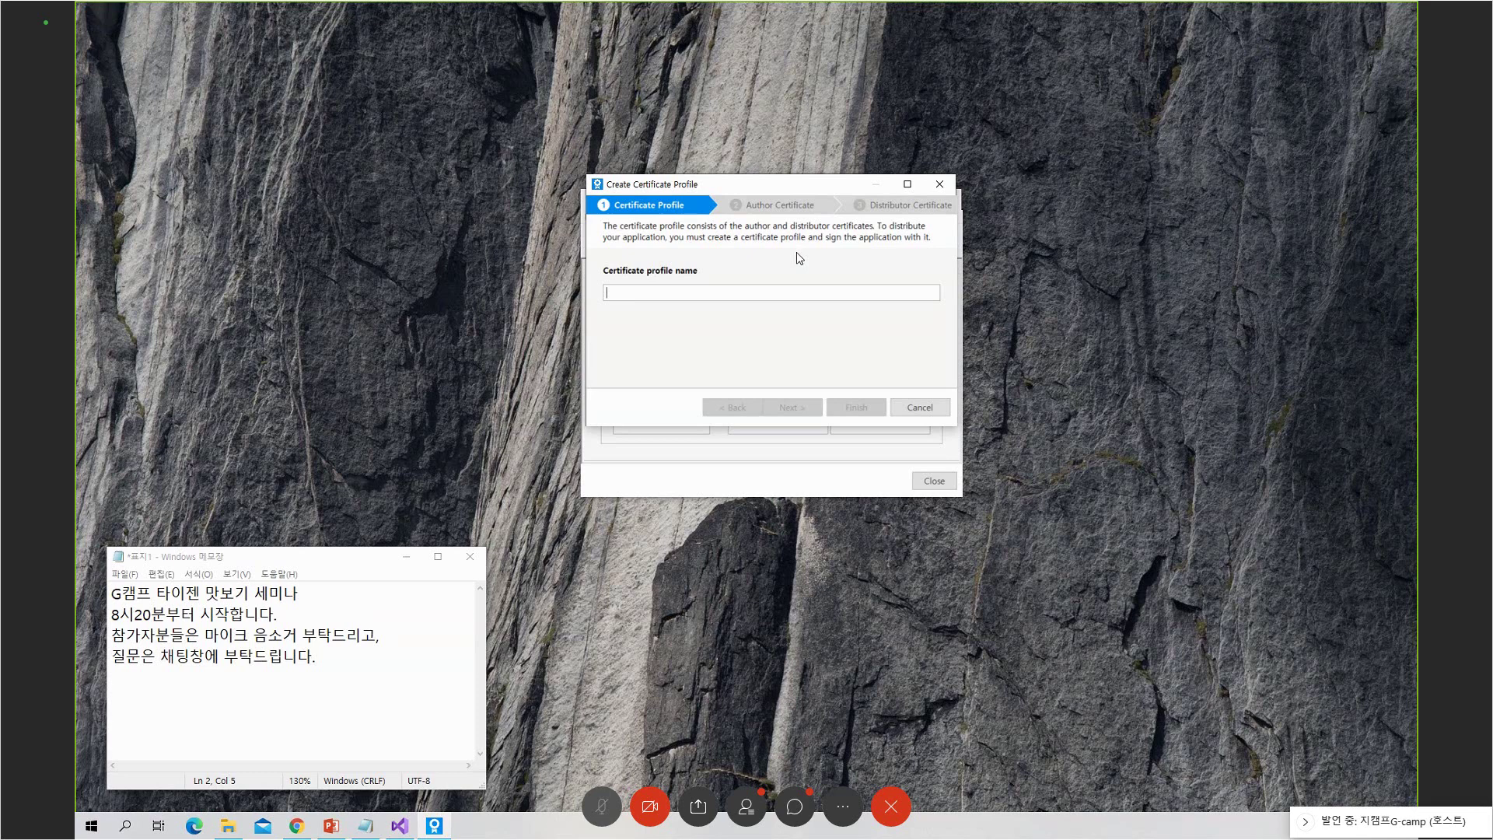
{"action": "type", "text": "t"}
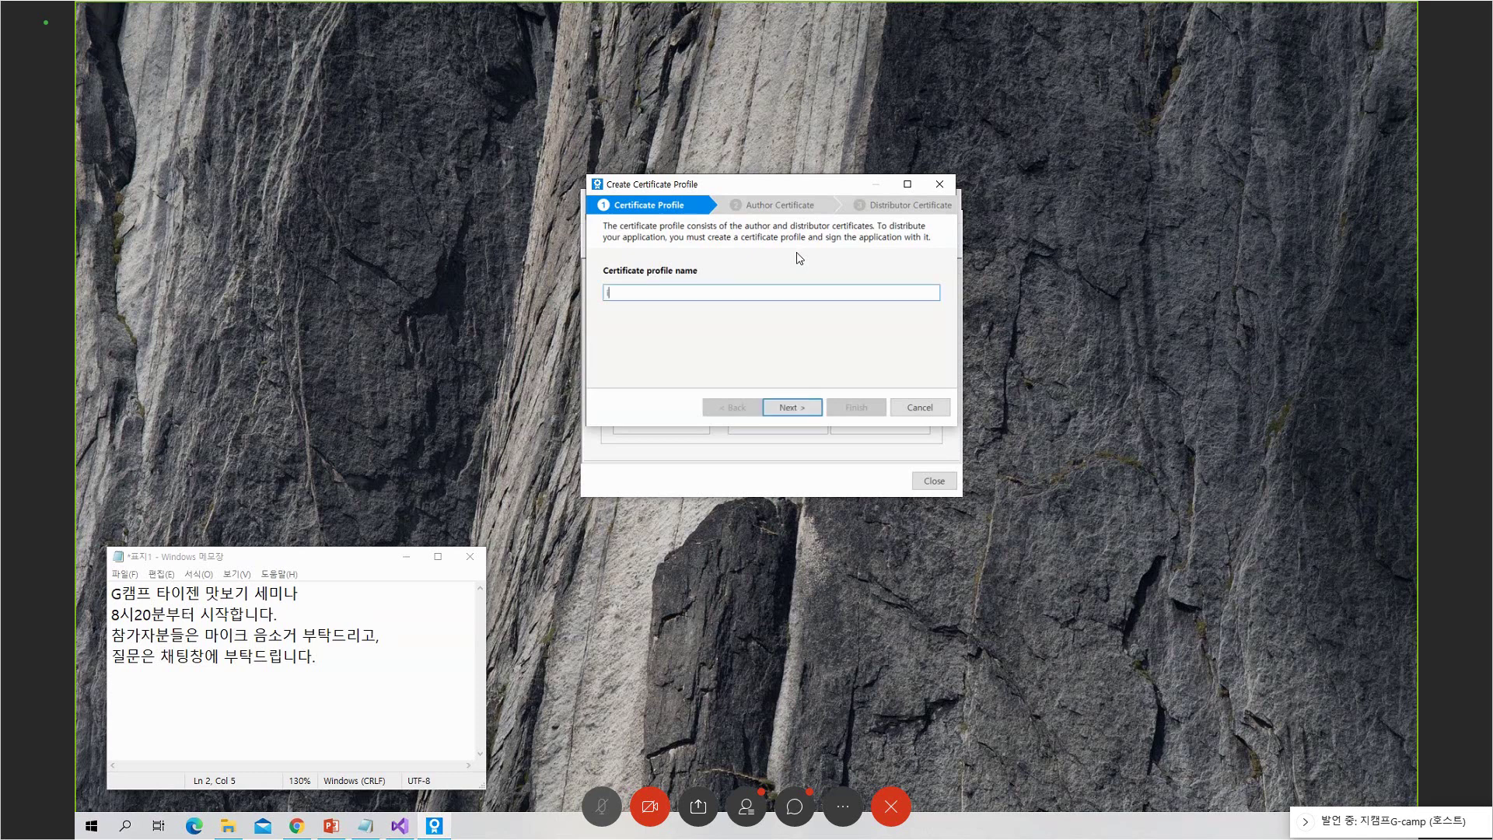
{"action": "type", "text": "ot1"}
{"action": "left_click", "coordinate": [793, 407]}
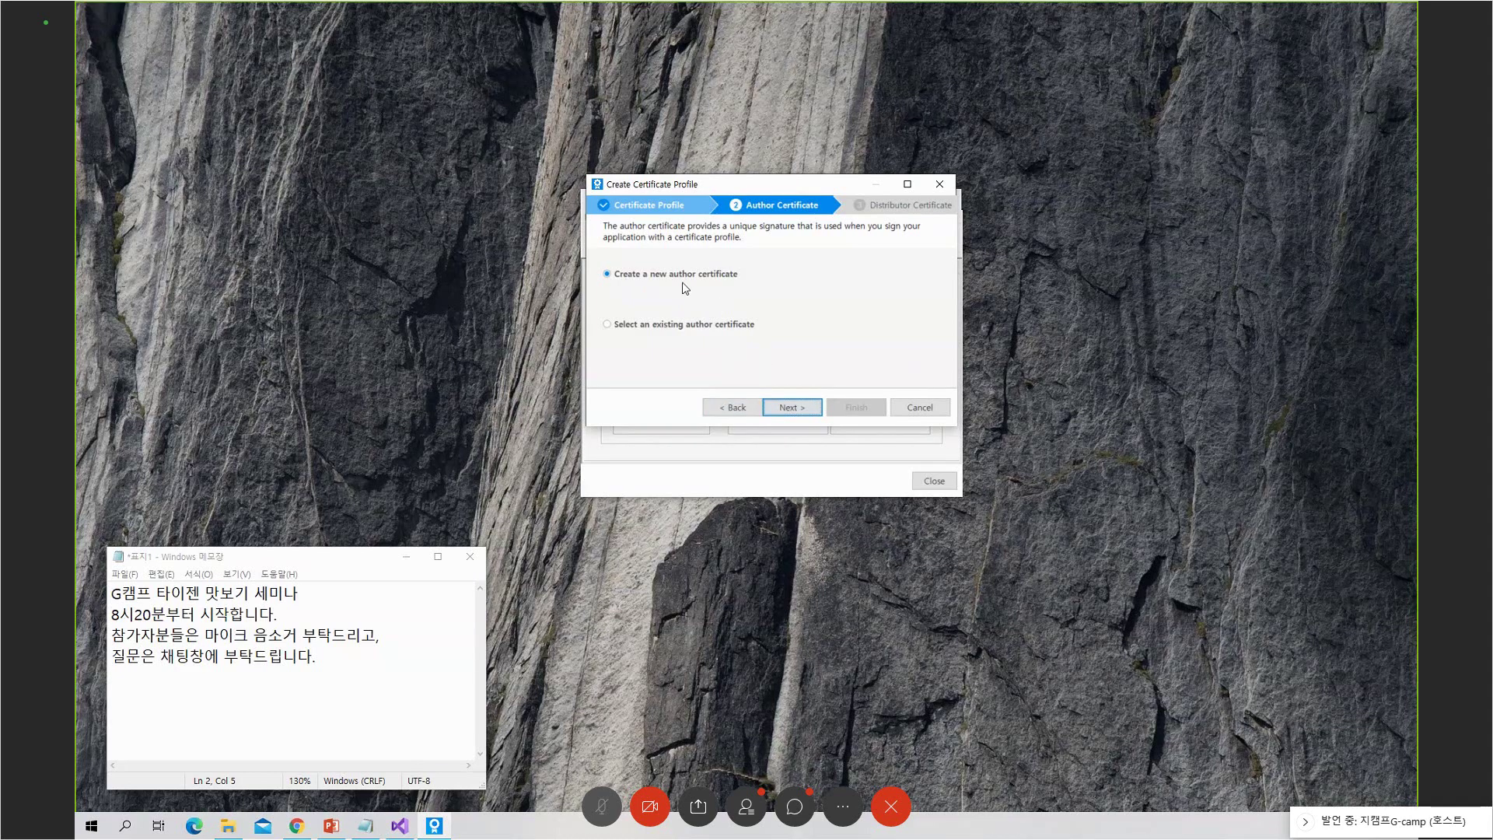
Choose to create a new author certificate and enter the key filename "iot01" and the author's name
{"action": "left_click", "coordinate": [787, 410]}
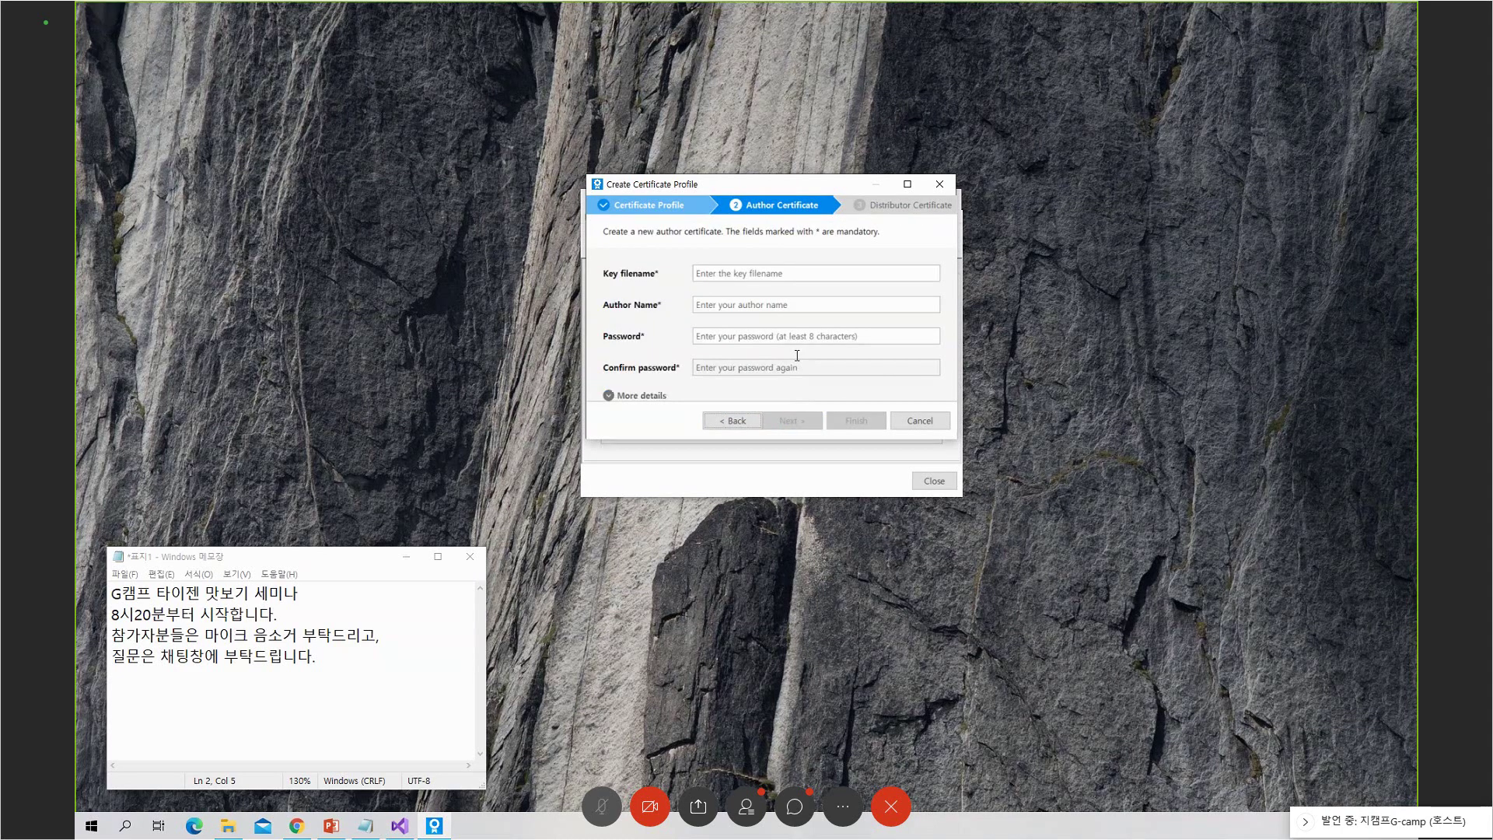
{"action": "left_click", "coordinate": [764, 275]}
{"action": "left_click", "coordinate": [764, 275]}
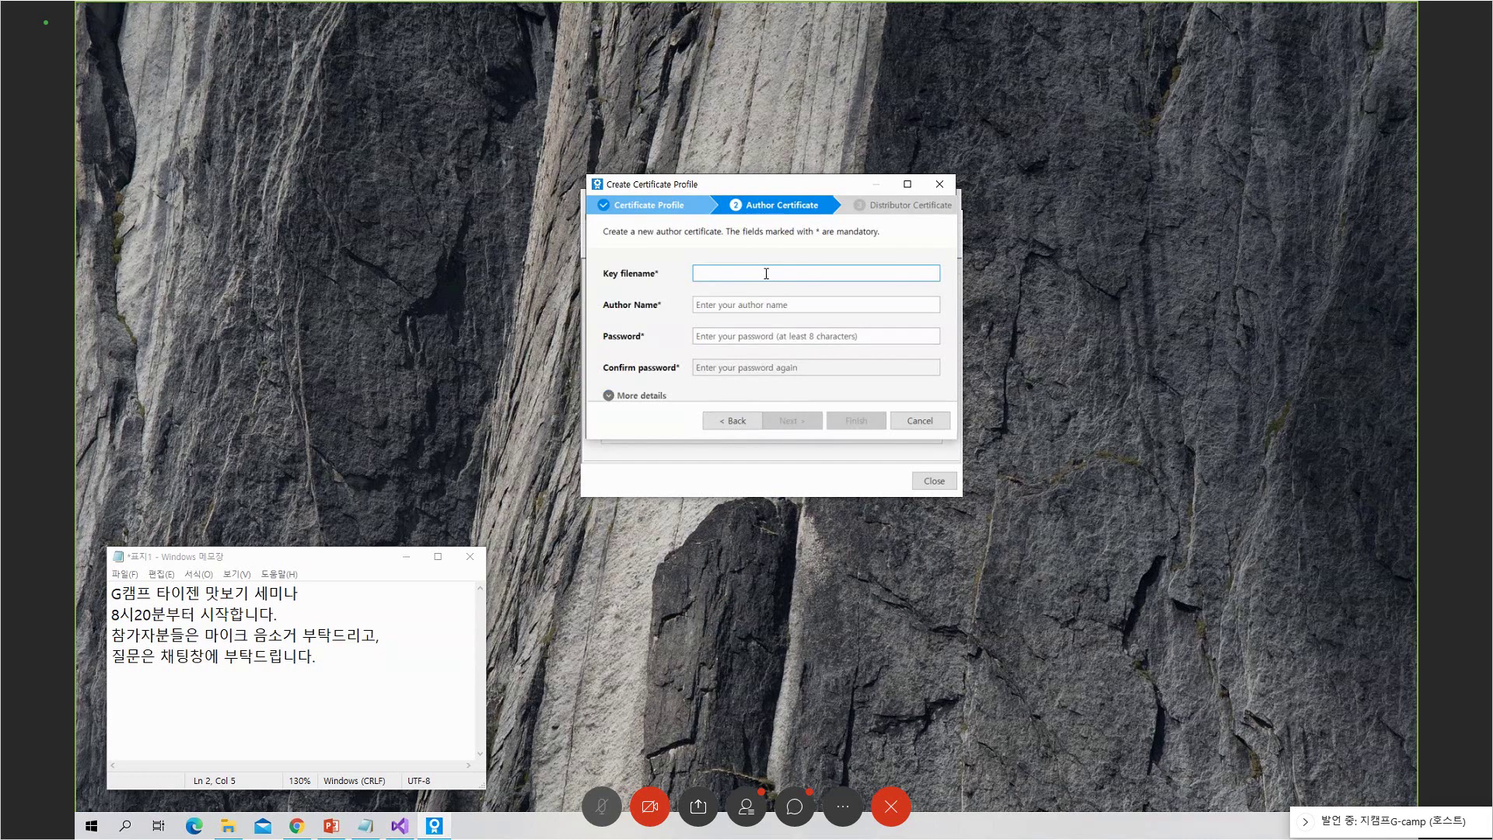
{"action": "type", "text": "iot01"}
{"action": "left_click", "coordinate": [717, 302]}
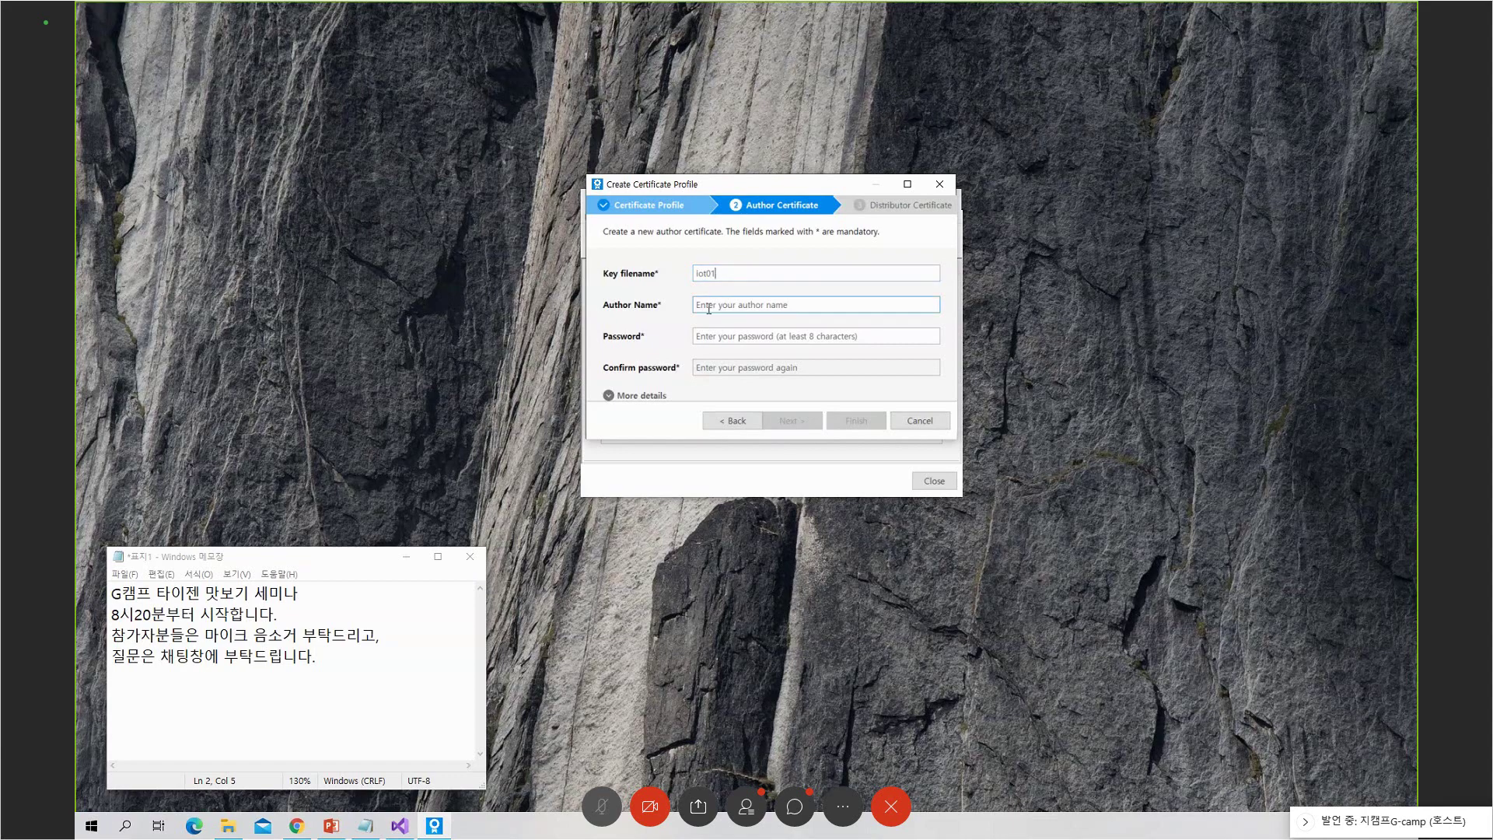
{"action": "left_click", "coordinate": [709, 305]}
{"action": "type", "text": "se"}
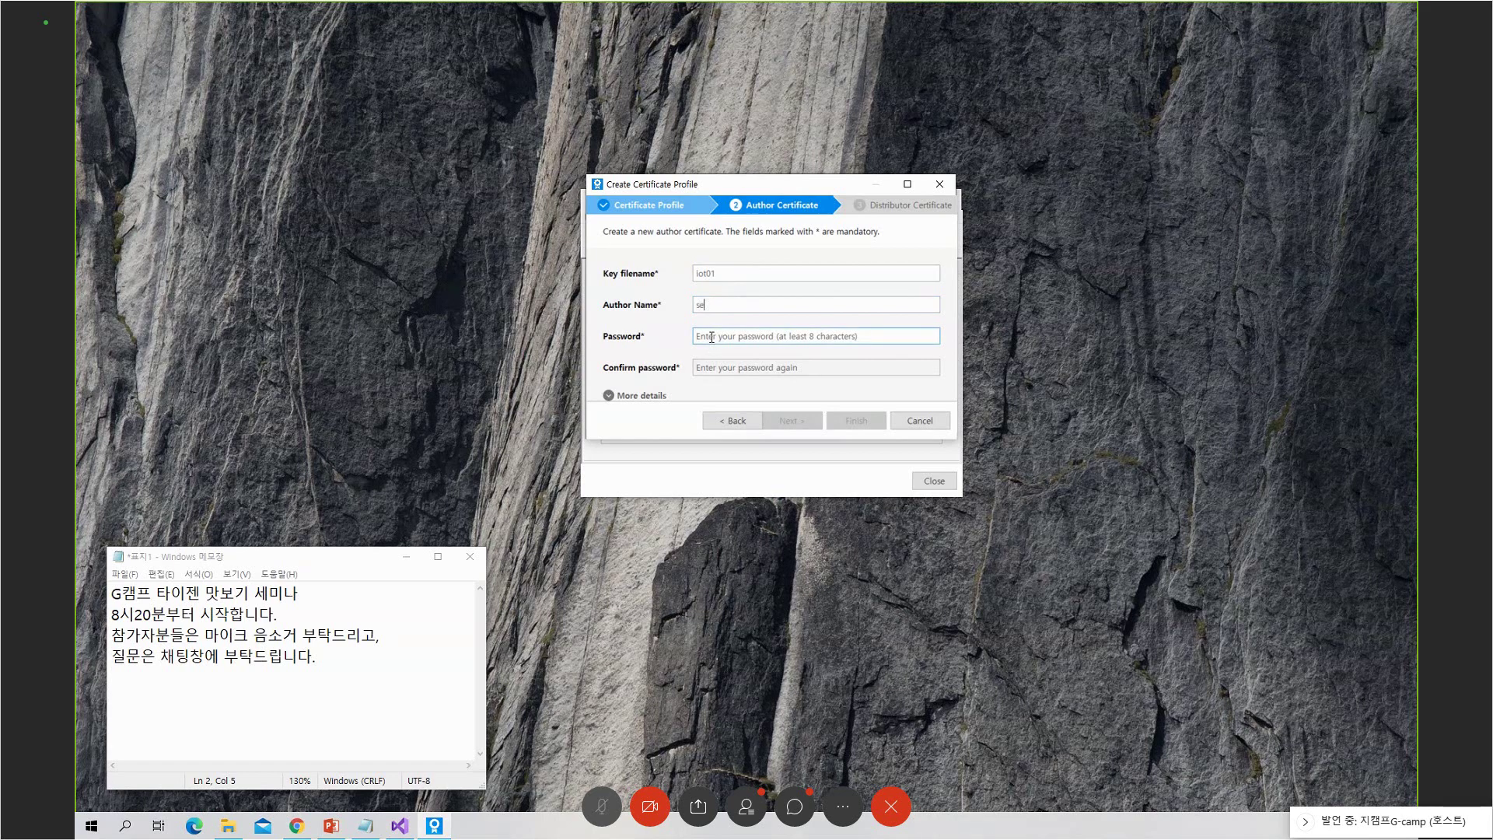
Enter and confirm the author certificate password and continue to the distributor certificate
{"action": "left_click", "coordinate": [712, 337]}
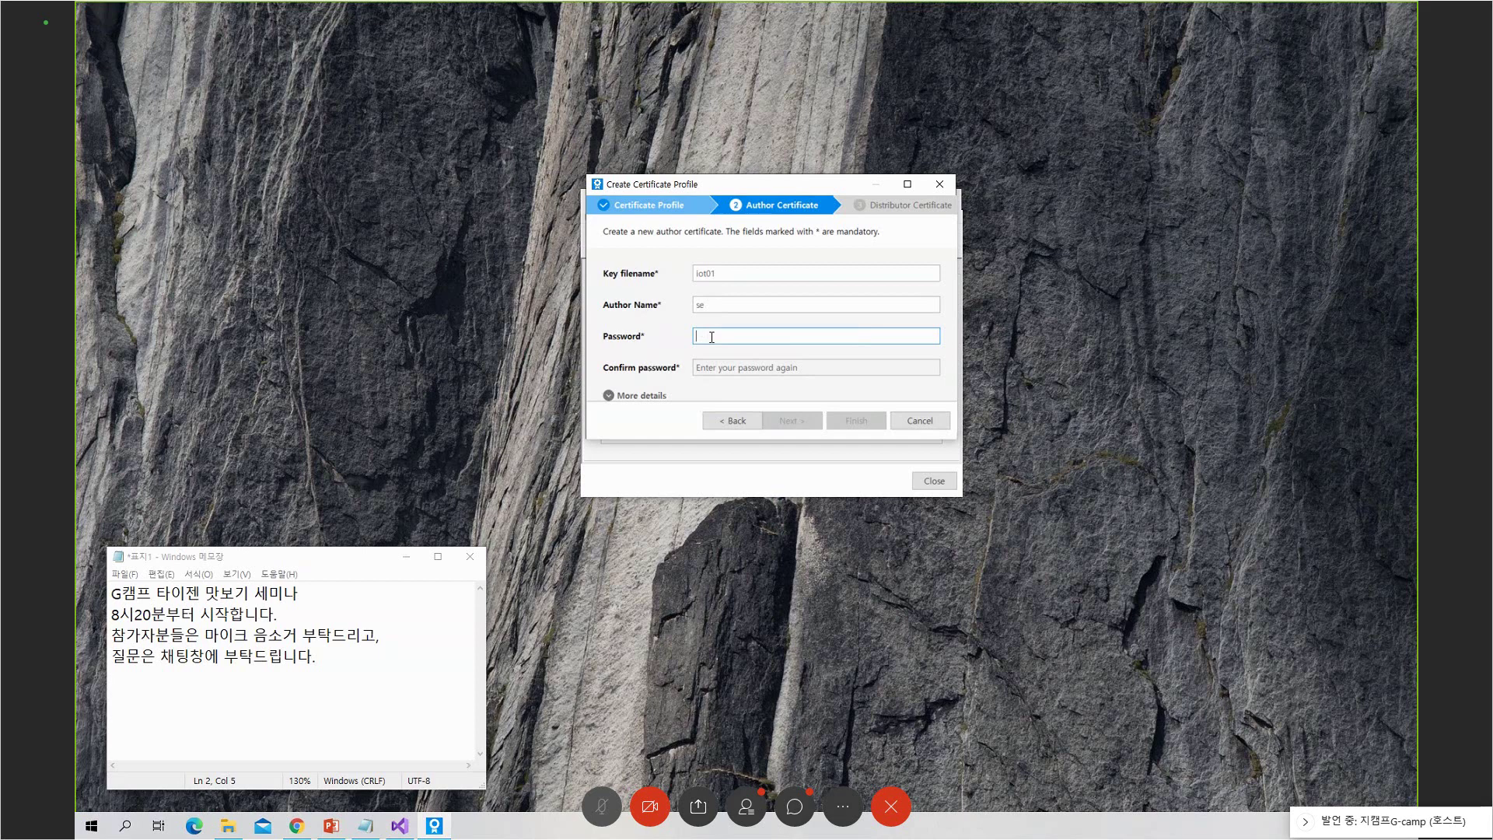
{"action": "type", "text": "*******"}
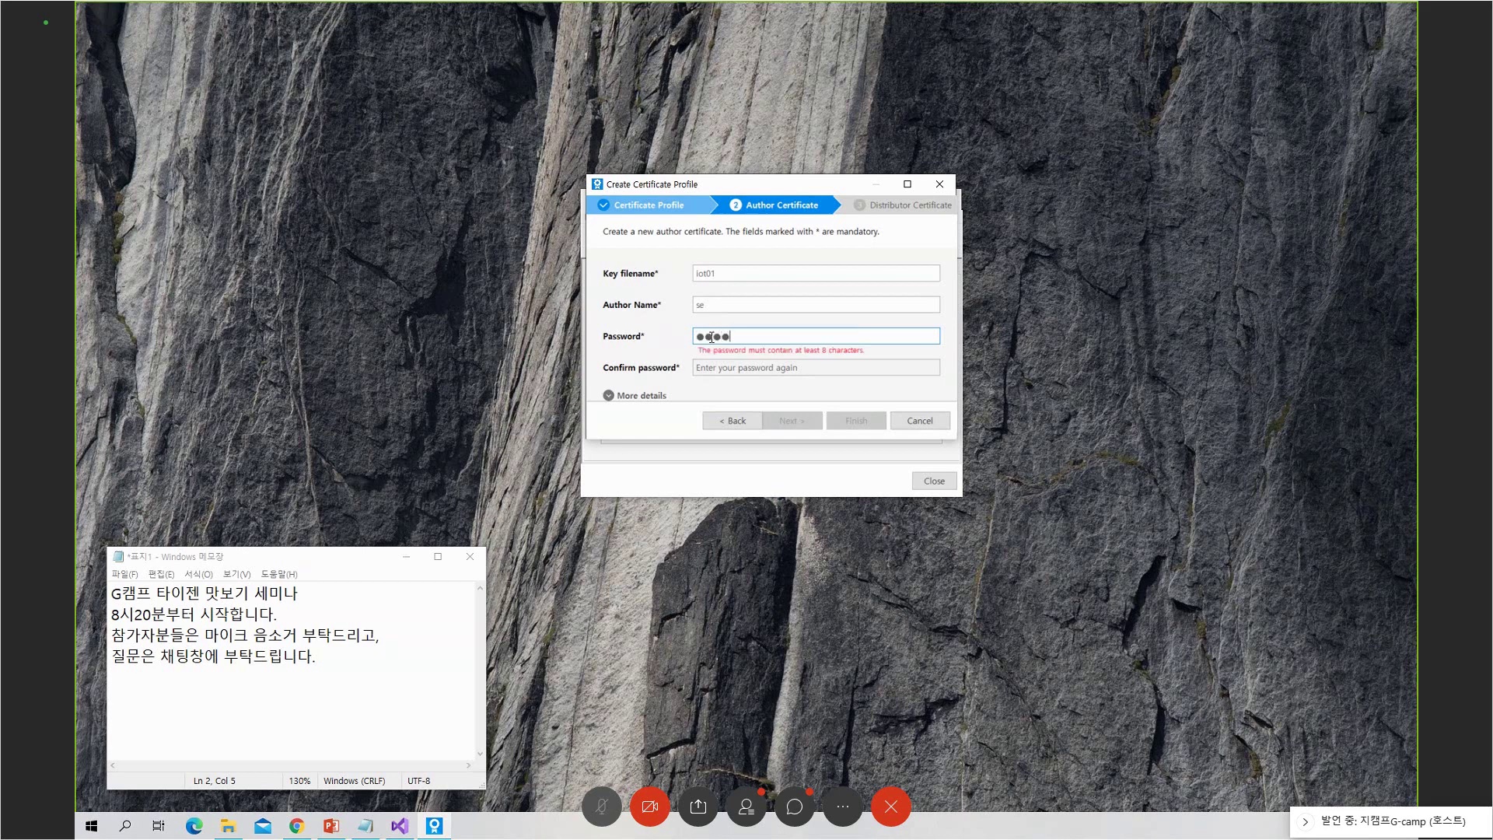
{"action": "type", "text": "***"}
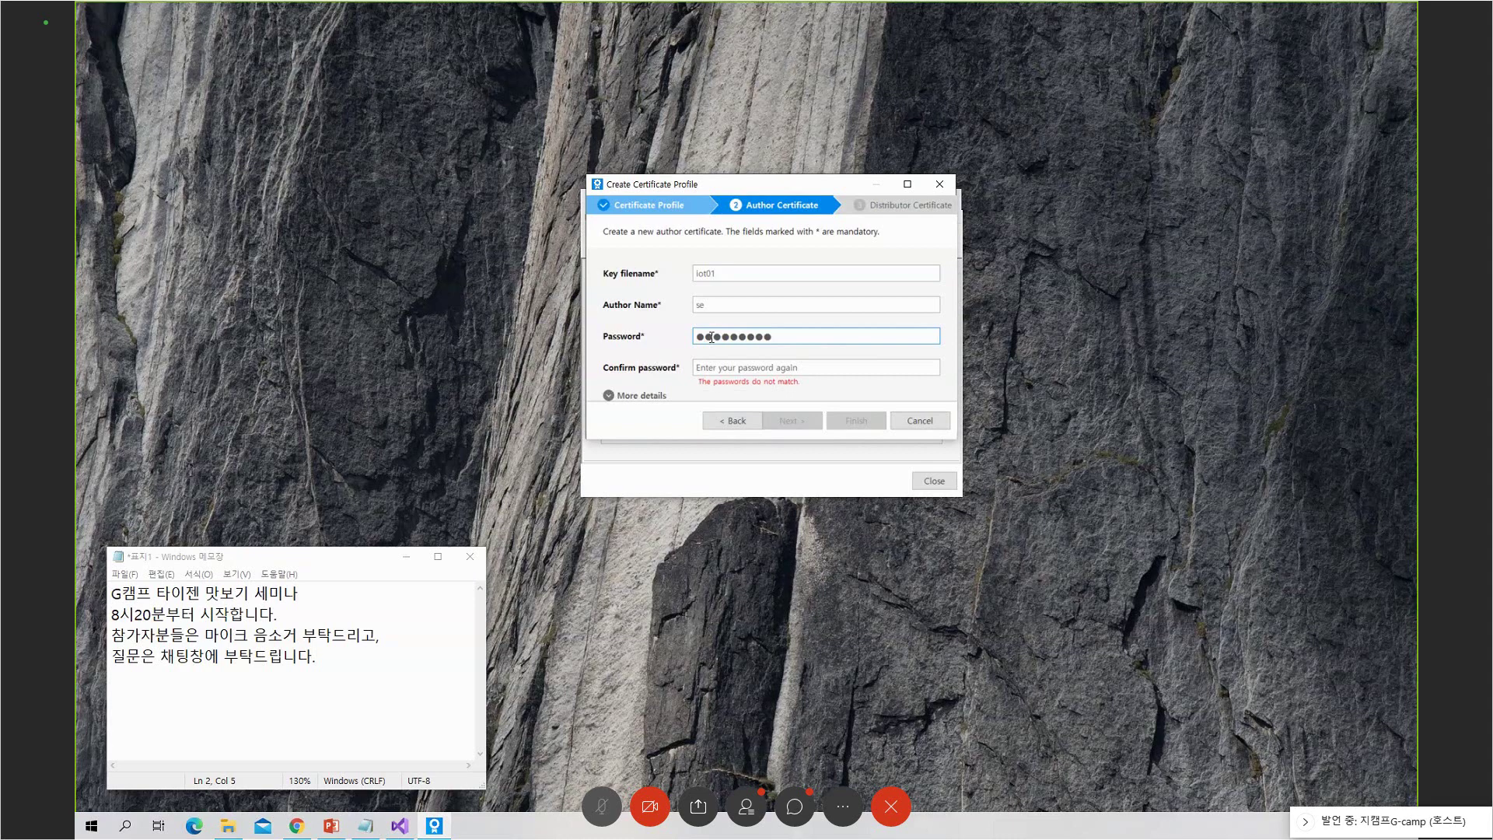
{"action": "key", "text": "Tab"}
{"action": "type", "text": "*"}
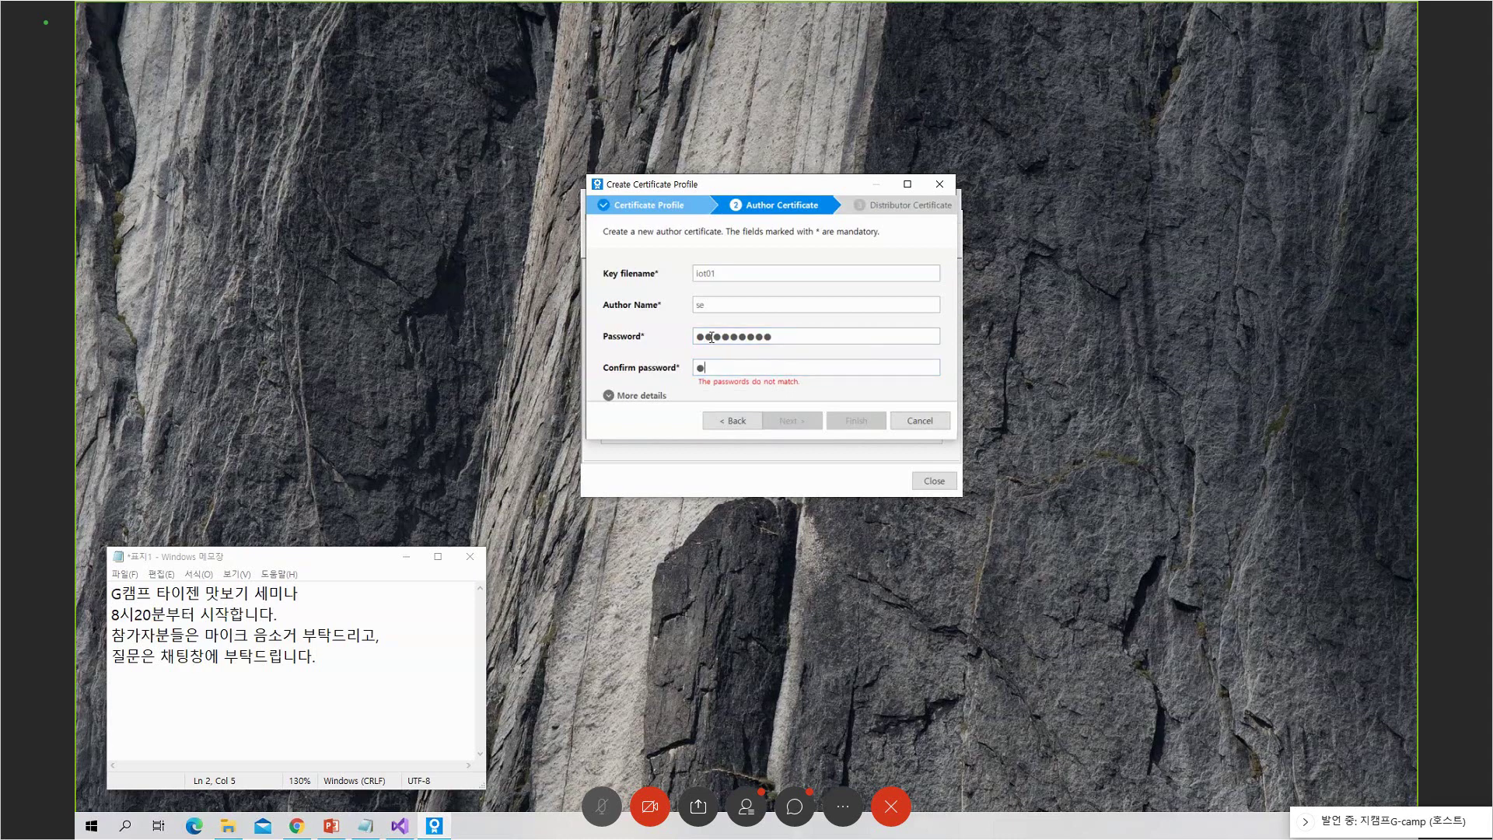
{"action": "type", "text": "********"}
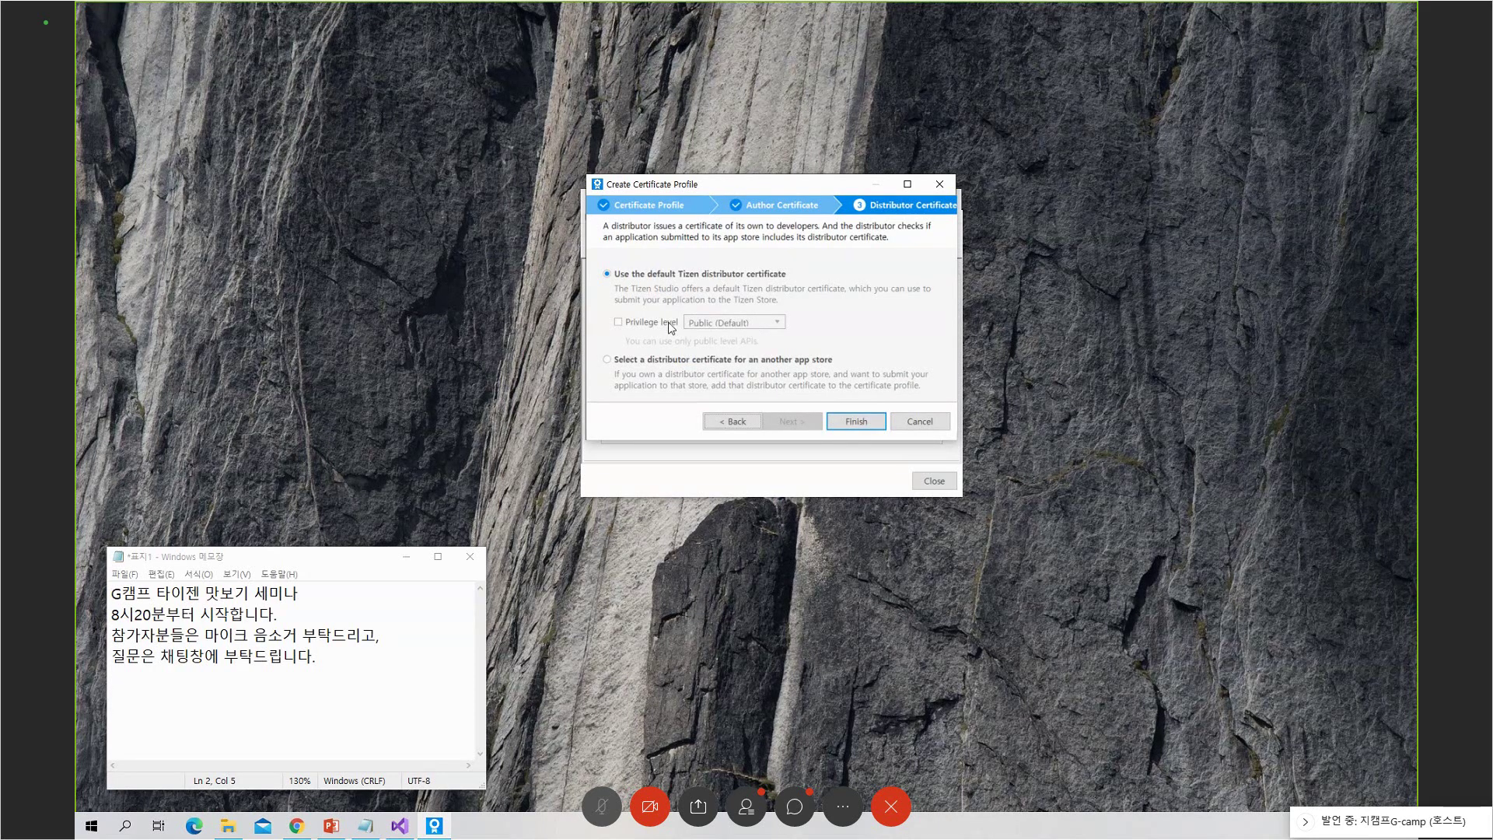
Set the default Tizen distributor certificate's privilege level to Platform and finish creating the certificate profile
{"action": "left_click", "coordinate": [620, 322]}
{"action": "left_click", "coordinate": [731, 322]}
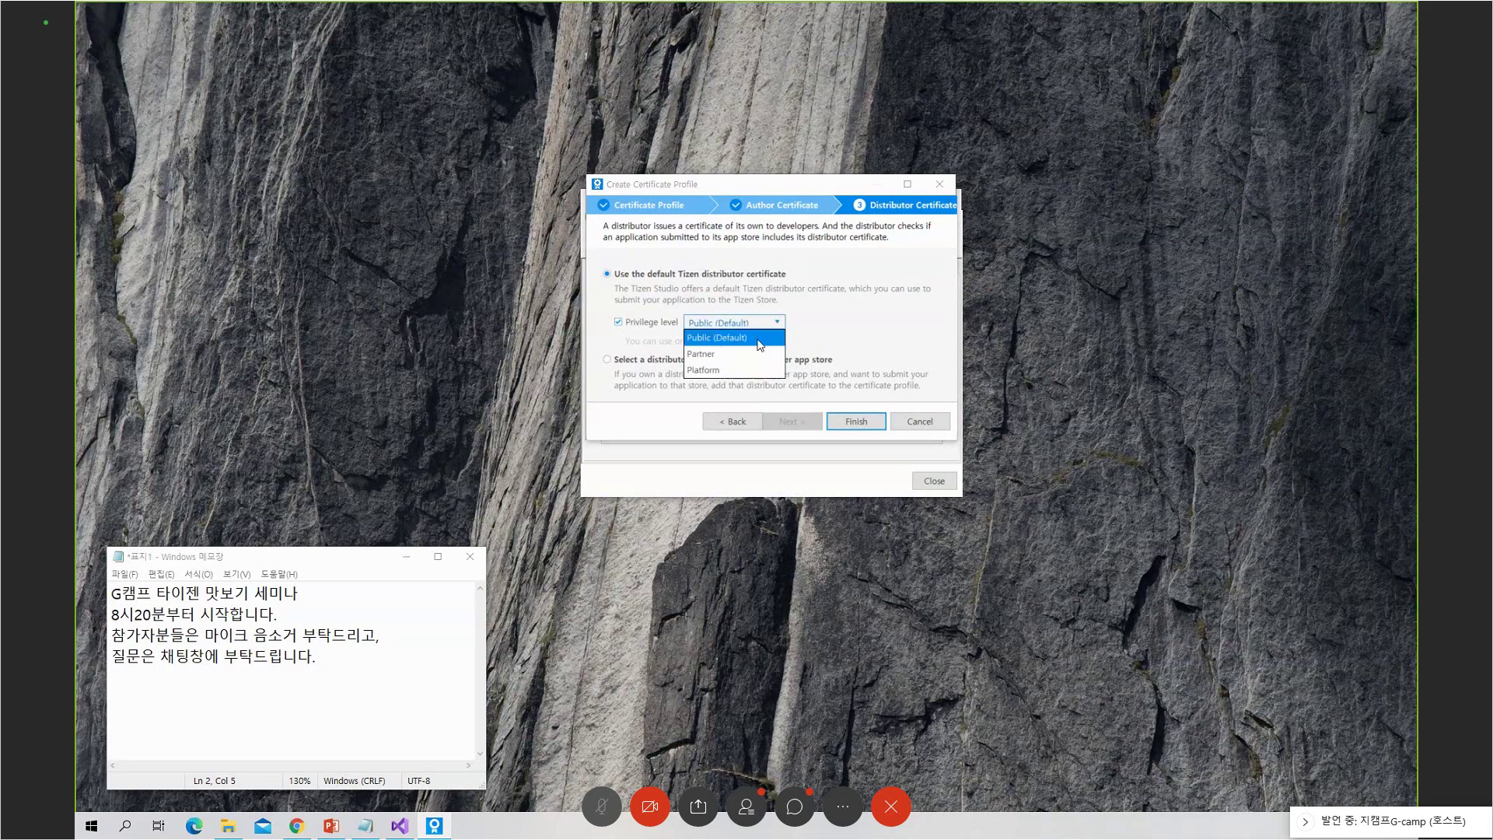
{"action": "left_click", "coordinate": [731, 371]}
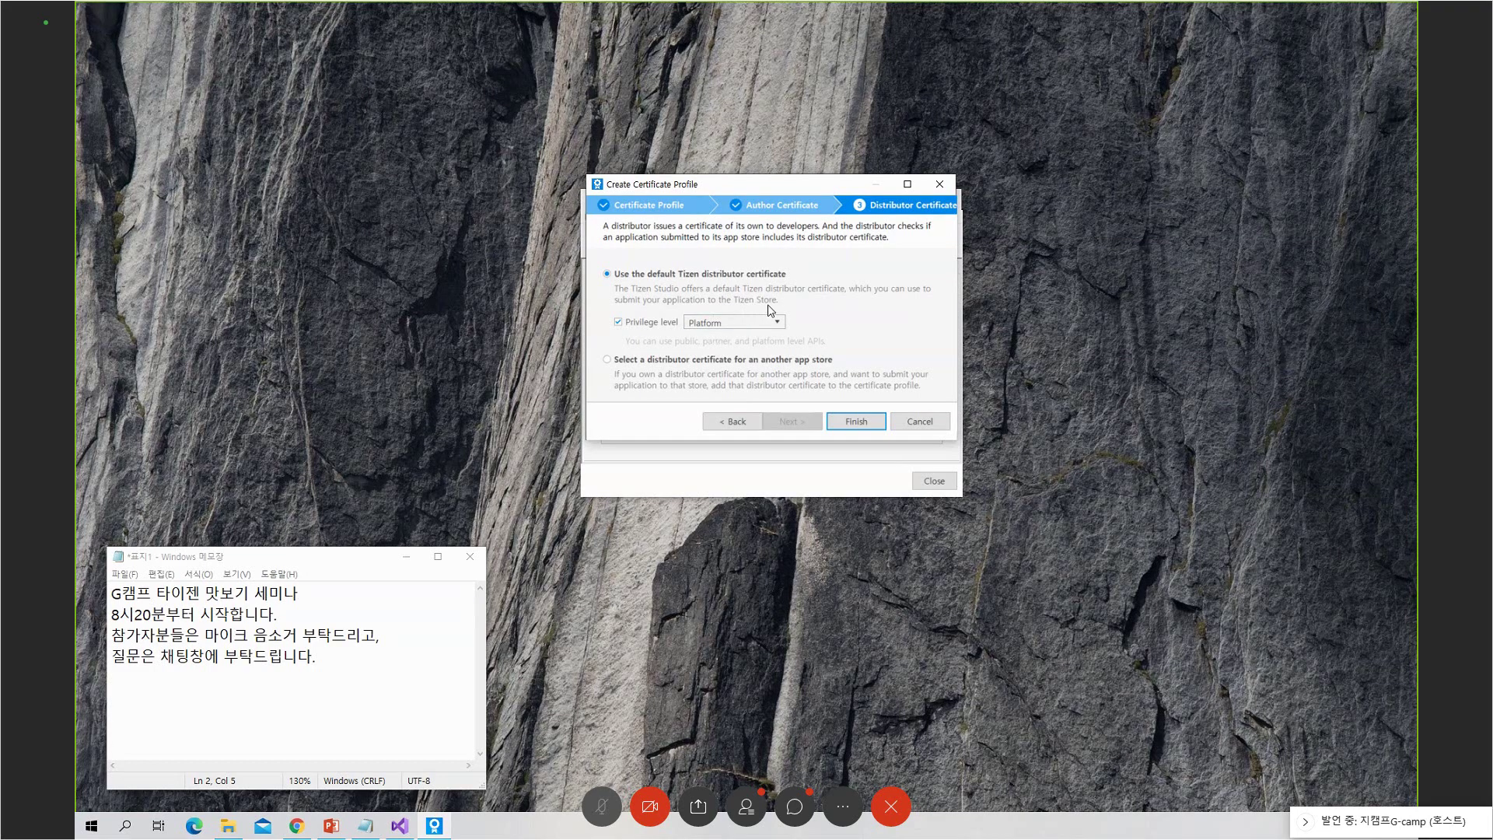
{"action": "left_click", "coordinate": [856, 424]}
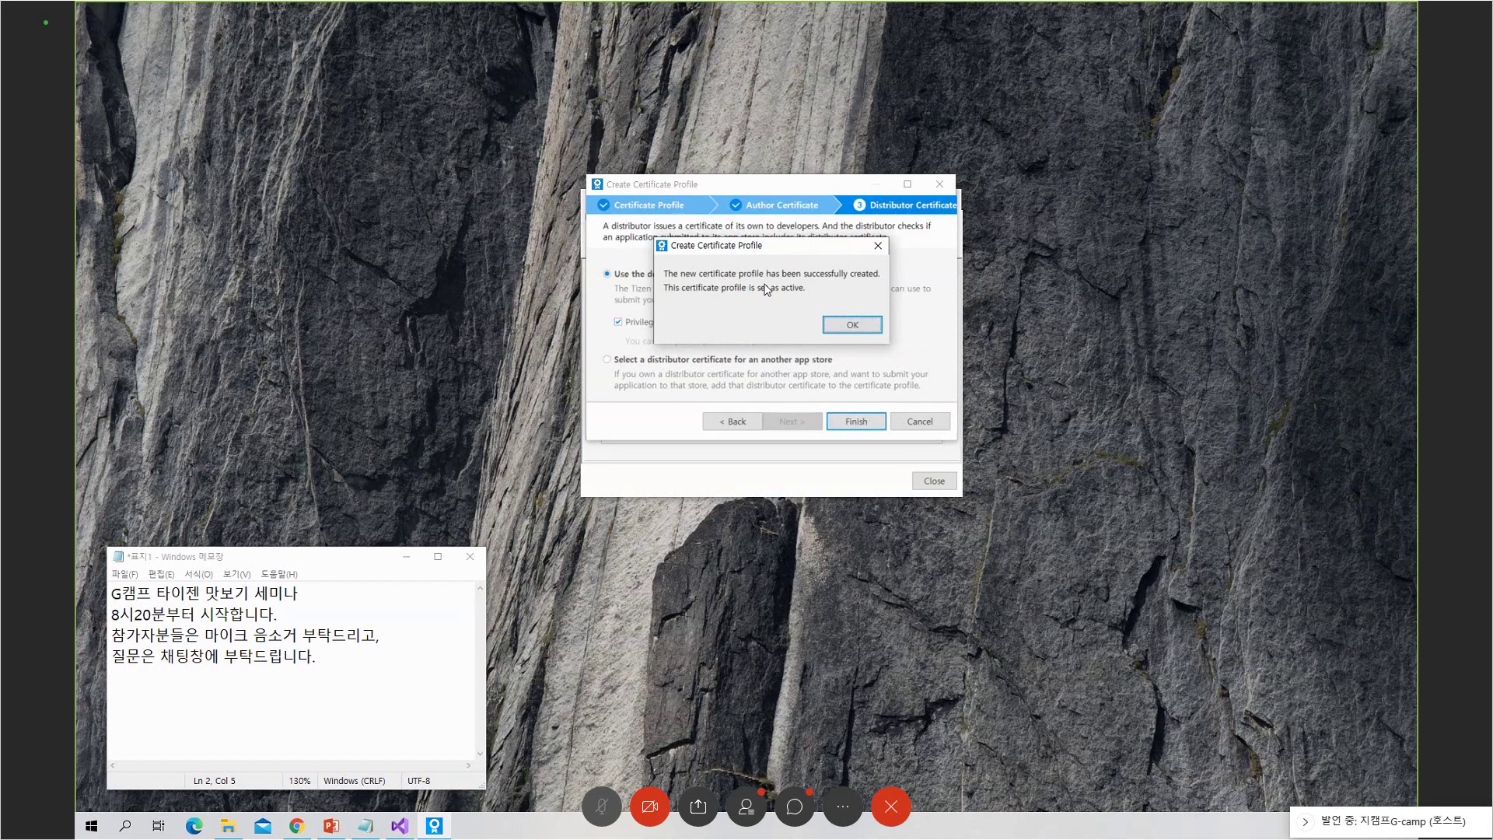
Acknowledge the created certificate profile, select the iot1 profile and close the Tizen Certificate Manager
{"action": "left_click", "coordinate": [850, 327]}
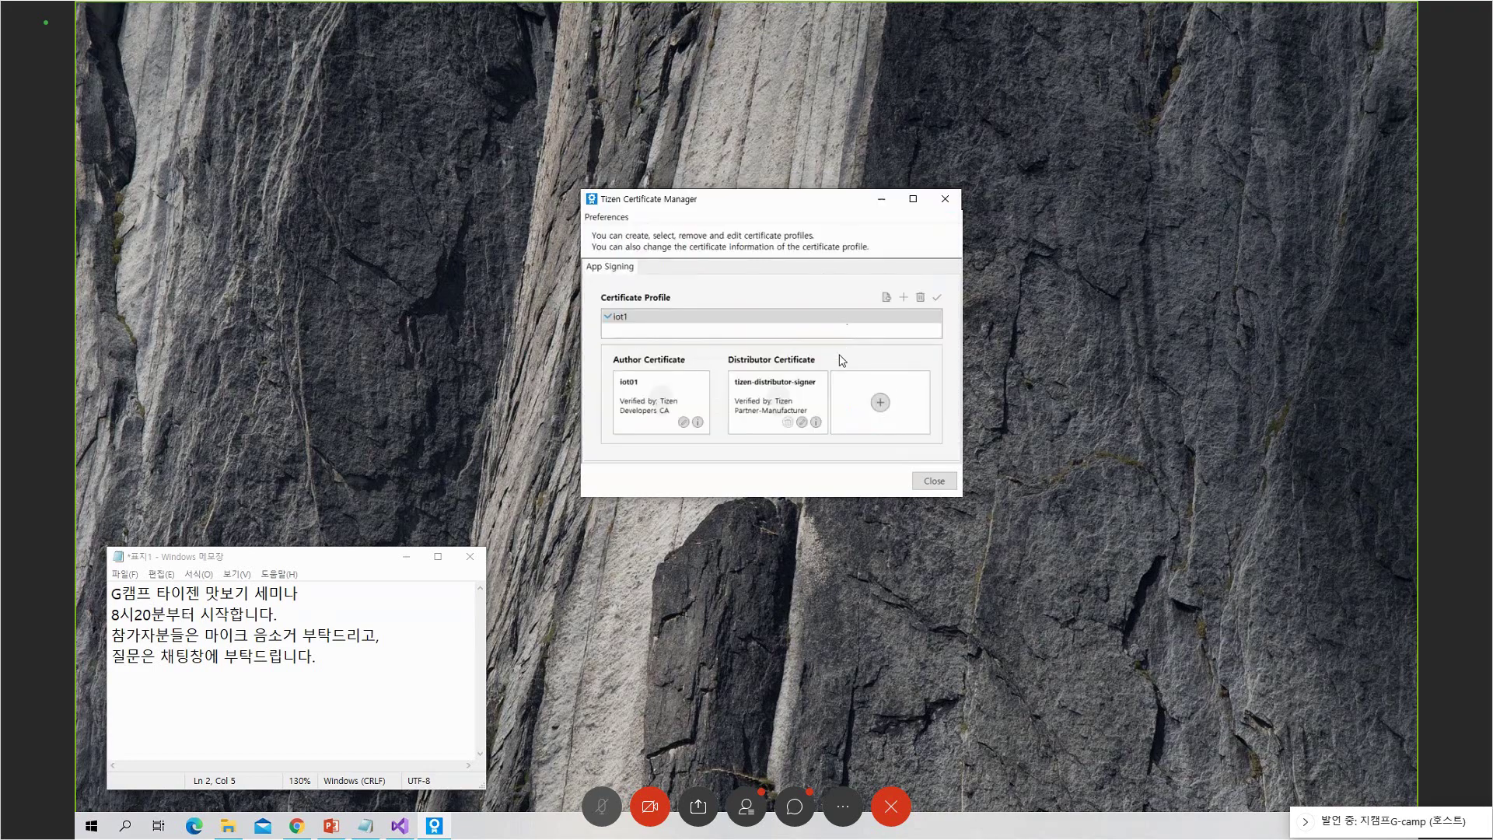
{"action": "left_click", "coordinate": [620, 317]}
{"action": "left_click", "coordinate": [674, 328]}
{"action": "left_click", "coordinate": [930, 481]}
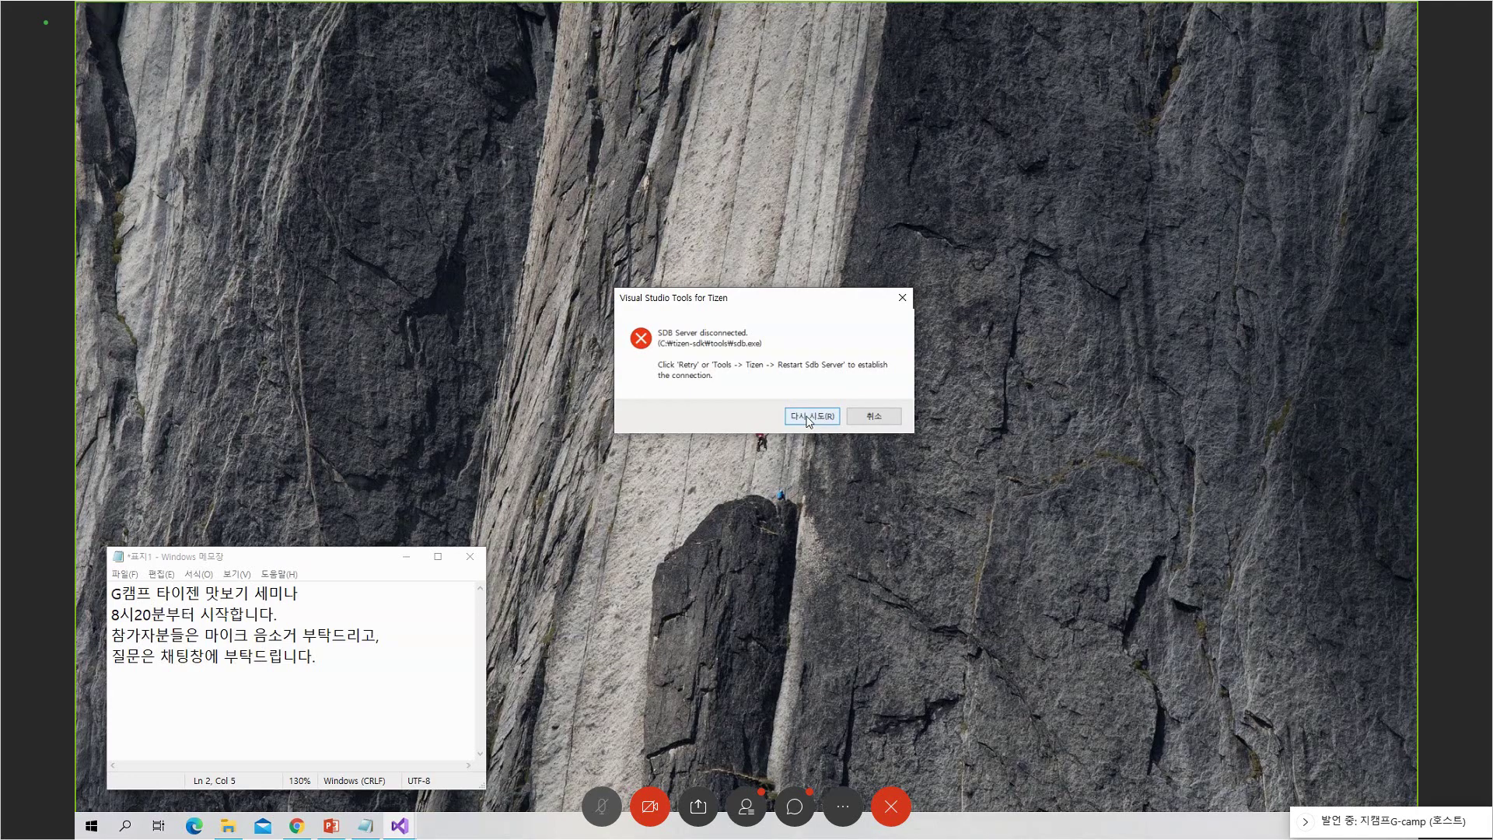
Retry the SDB server connection and bring the Visual Studio window to the front
{"action": "left_click", "coordinate": [808, 418]}
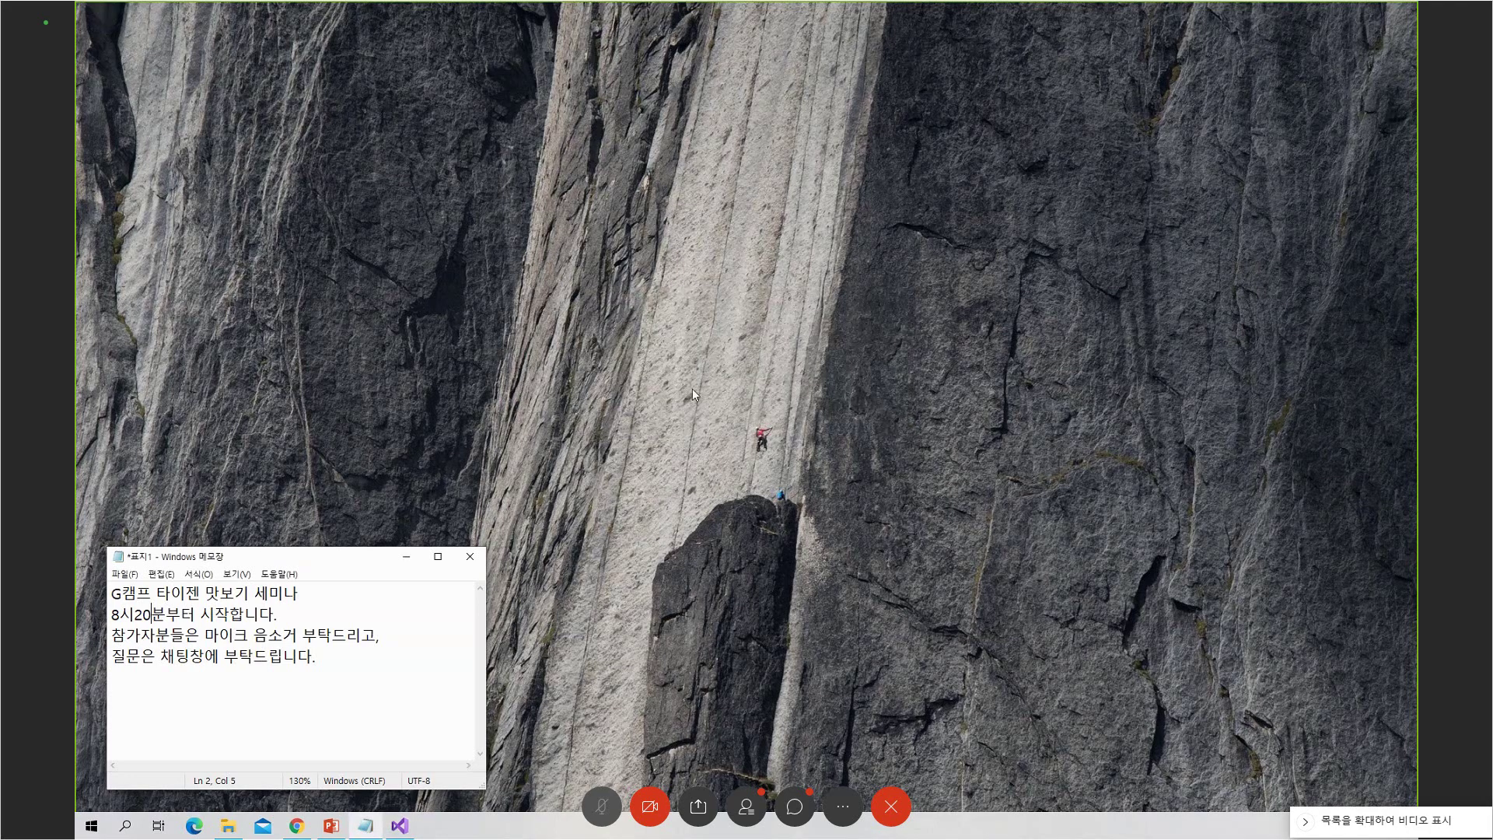
{"action": "left_click", "coordinate": [399, 824]}
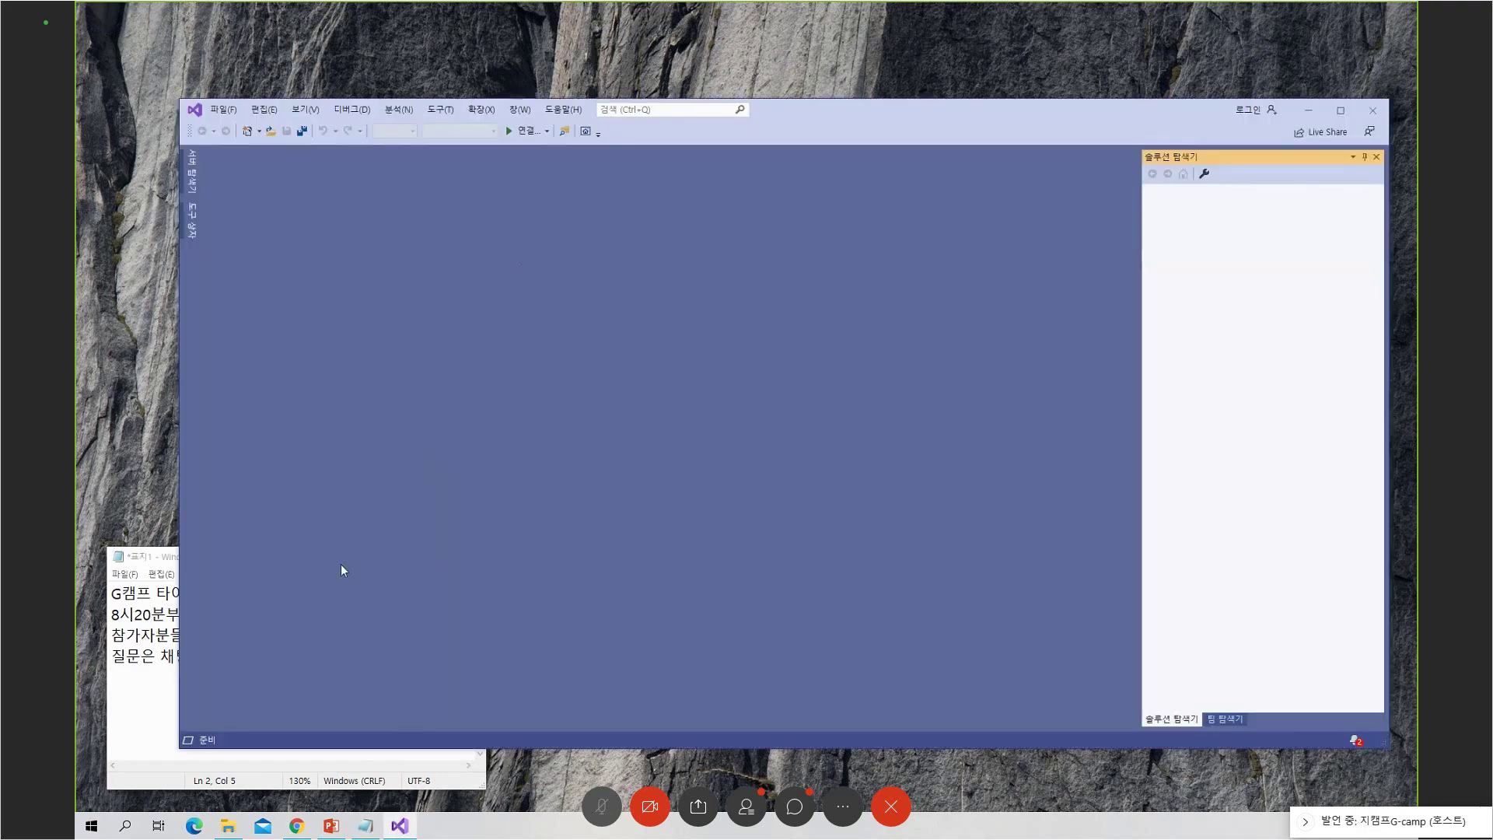
Switch to PowerPoint and review the certificate profile creation slides 53 to 57
{"action": "left_click", "coordinate": [331, 826]}
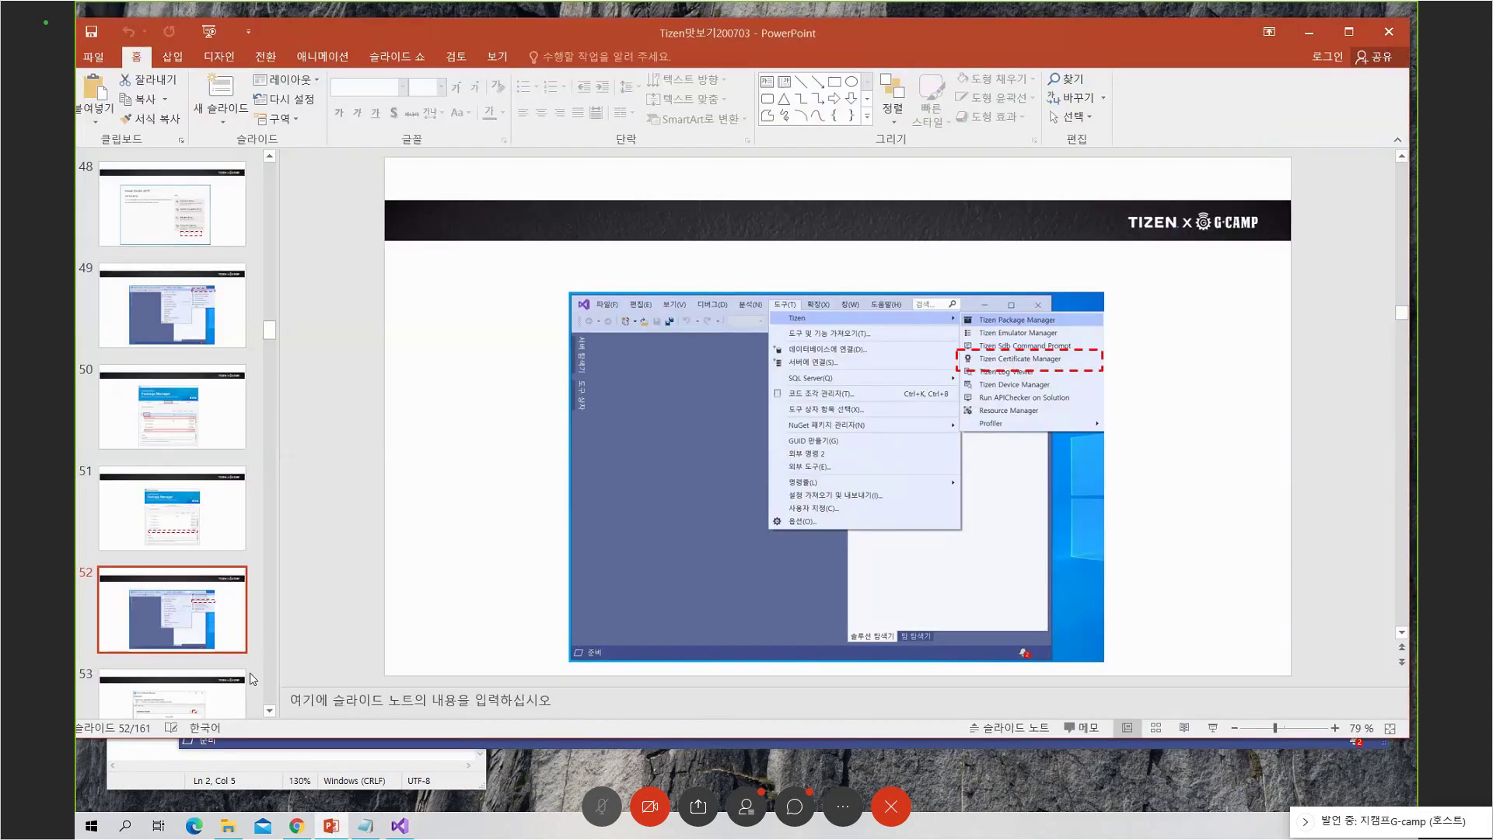
{"action": "left_click", "coordinate": [235, 701]}
{"action": "scroll", "coordinate": [255, 619], "scroll_direction": "down", "scroll_amount": 3}
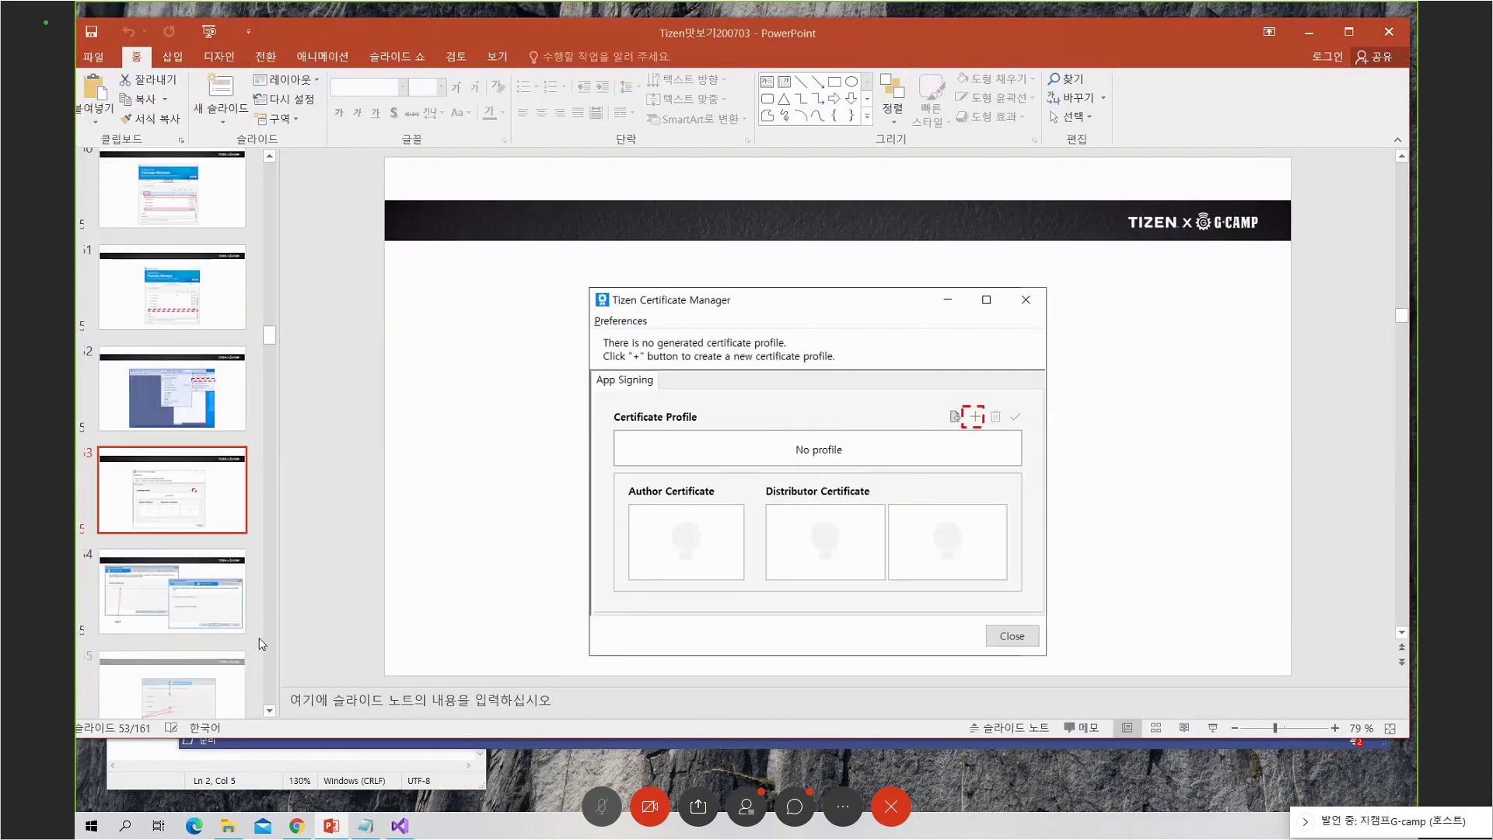
{"action": "scroll", "coordinate": [255, 619], "scroll_direction": "down", "scroll_amount": 2}
{"action": "left_click", "coordinate": [229, 537]}
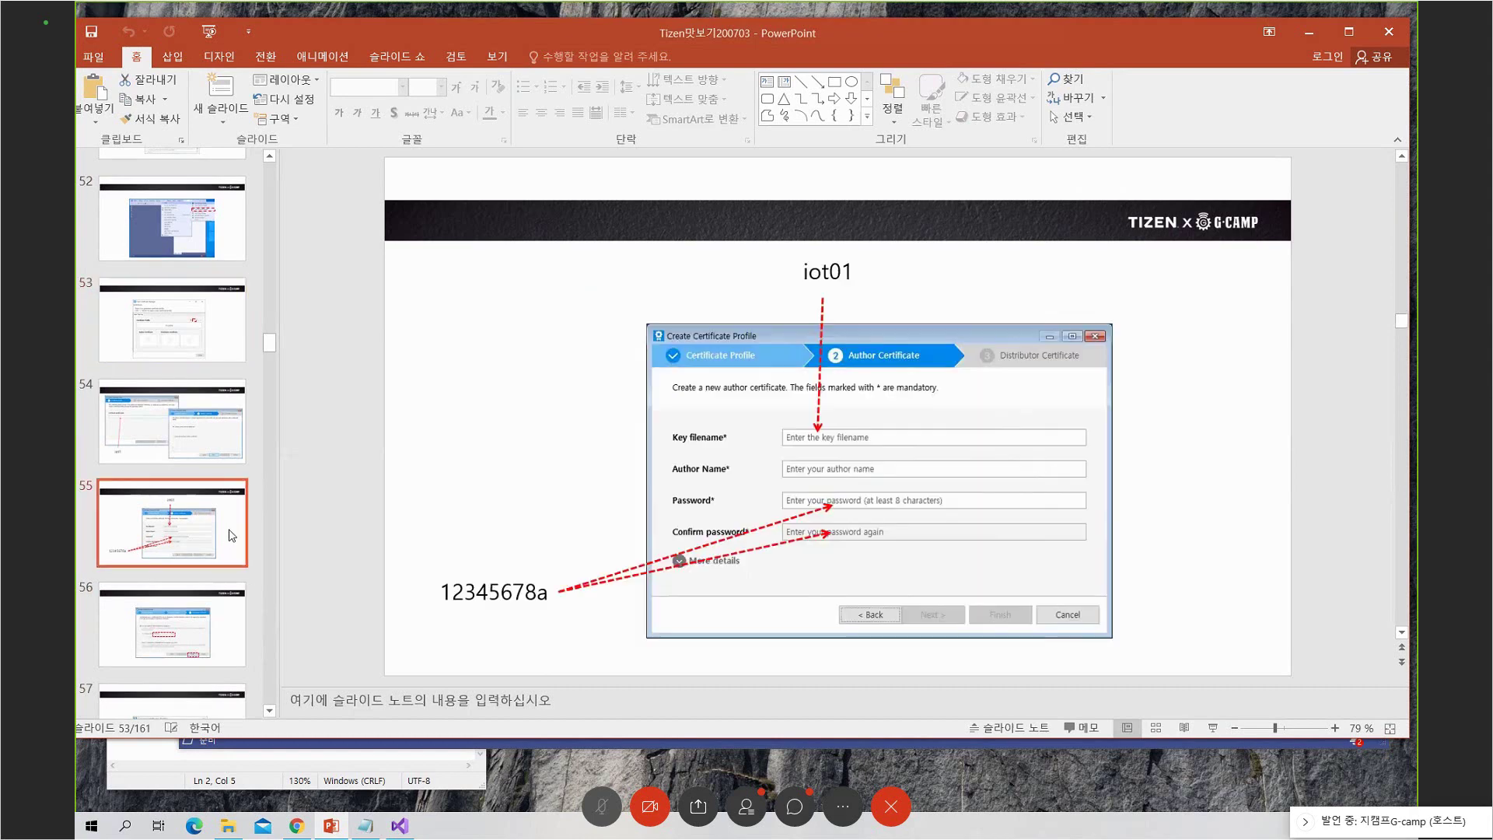
{"action": "left_click", "coordinate": [236, 612]}
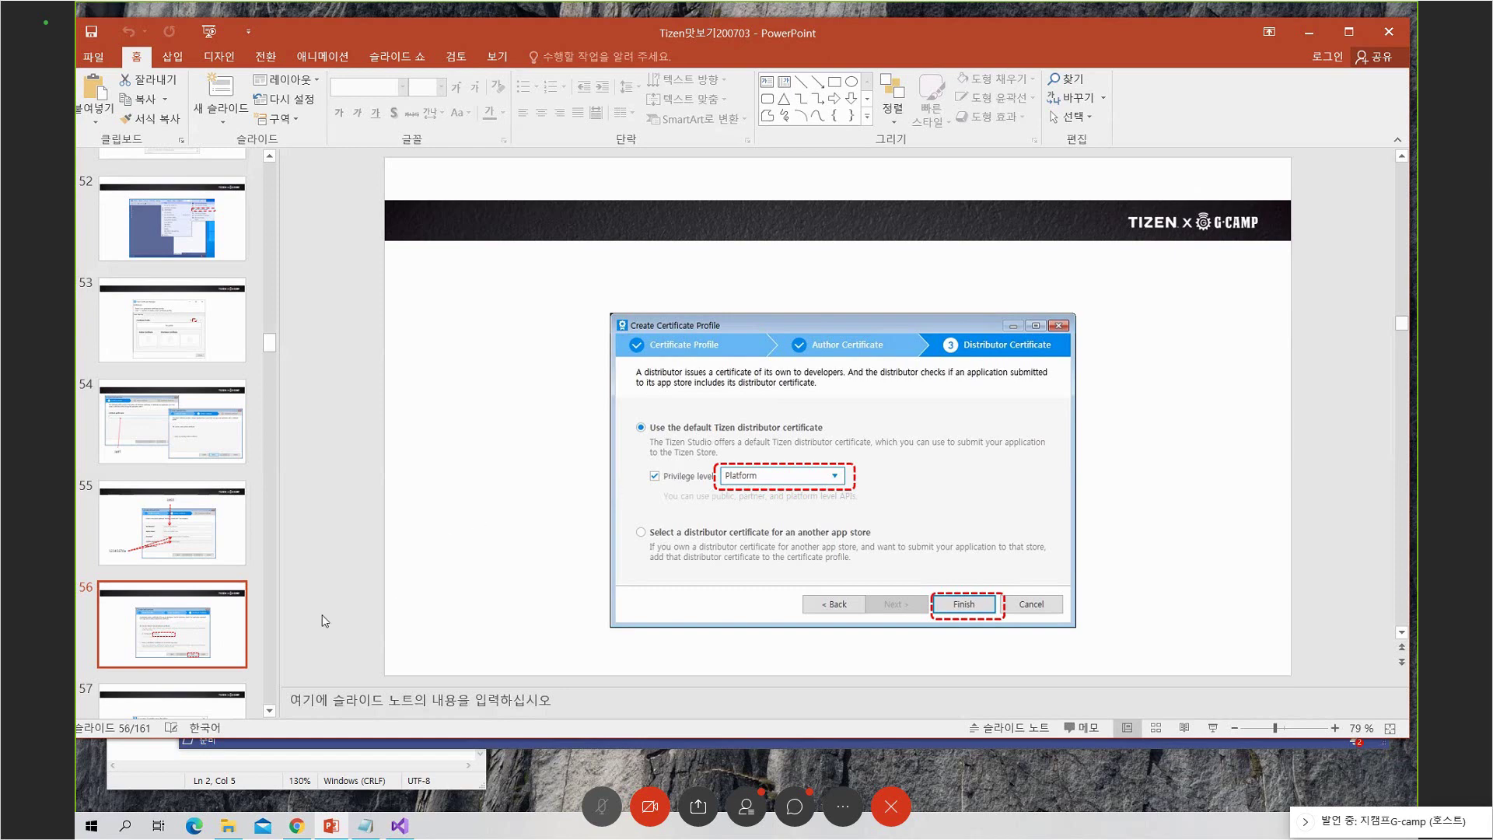
{"action": "scroll", "coordinate": [307, 600], "scroll_direction": "down", "scroll_amount": 1}
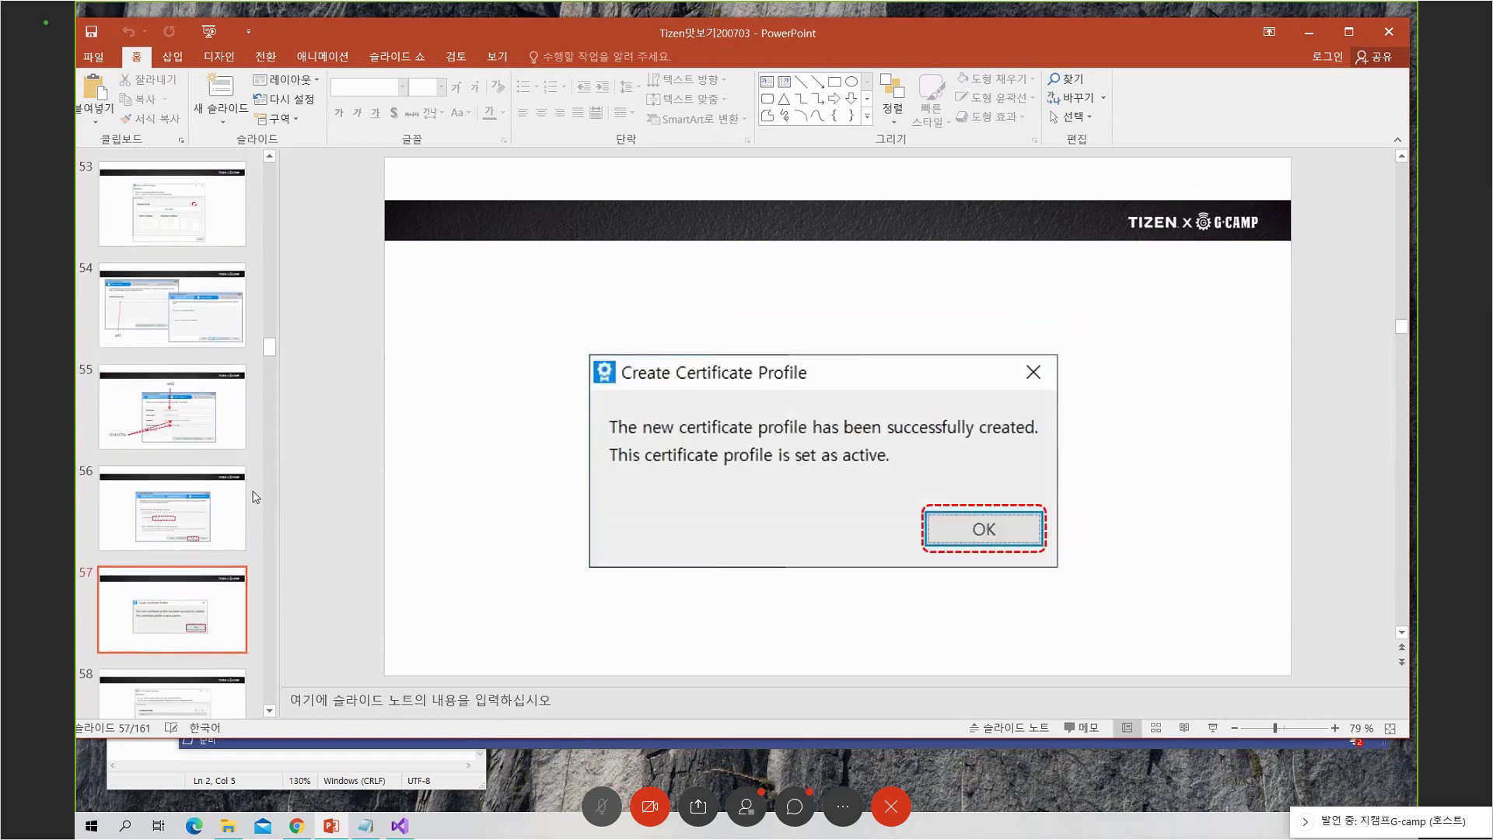
{"action": "left_click", "coordinate": [243, 605]}
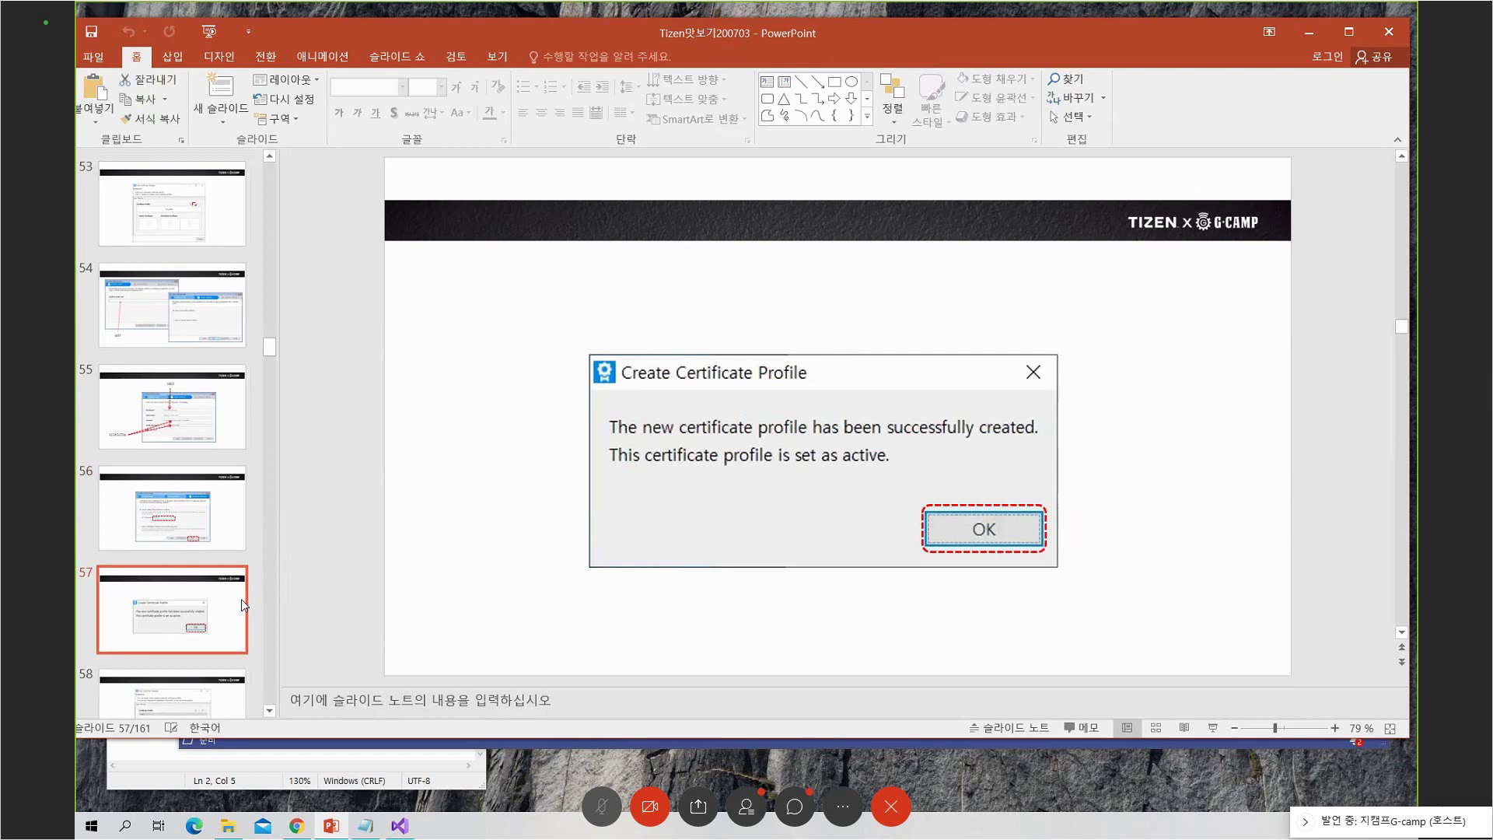
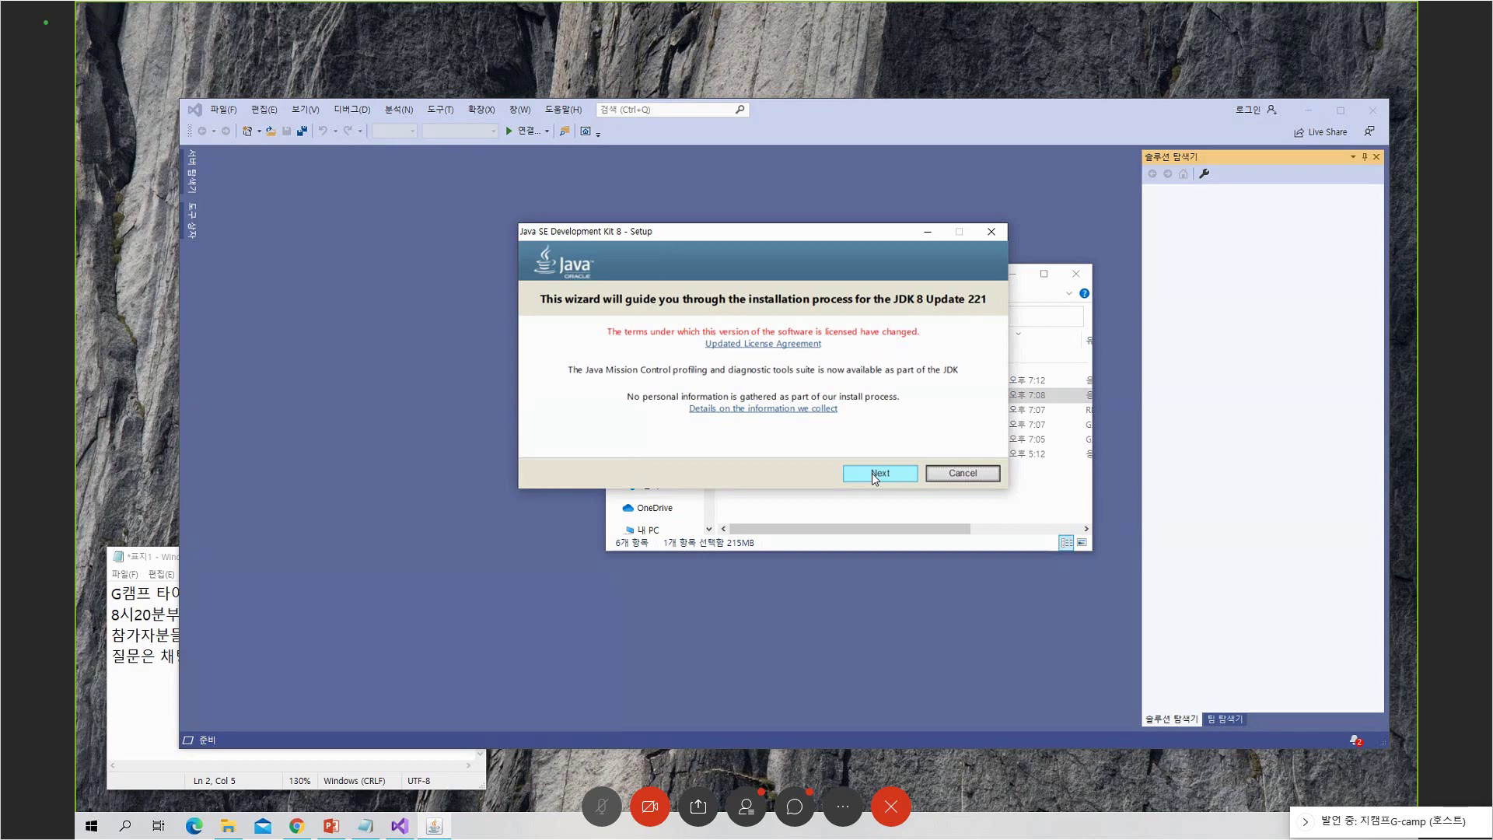
Install Java SE Development Kit 8 Update 221 with the default features and folders, and close the installer
{"action": "left_click", "coordinate": [871, 473]}
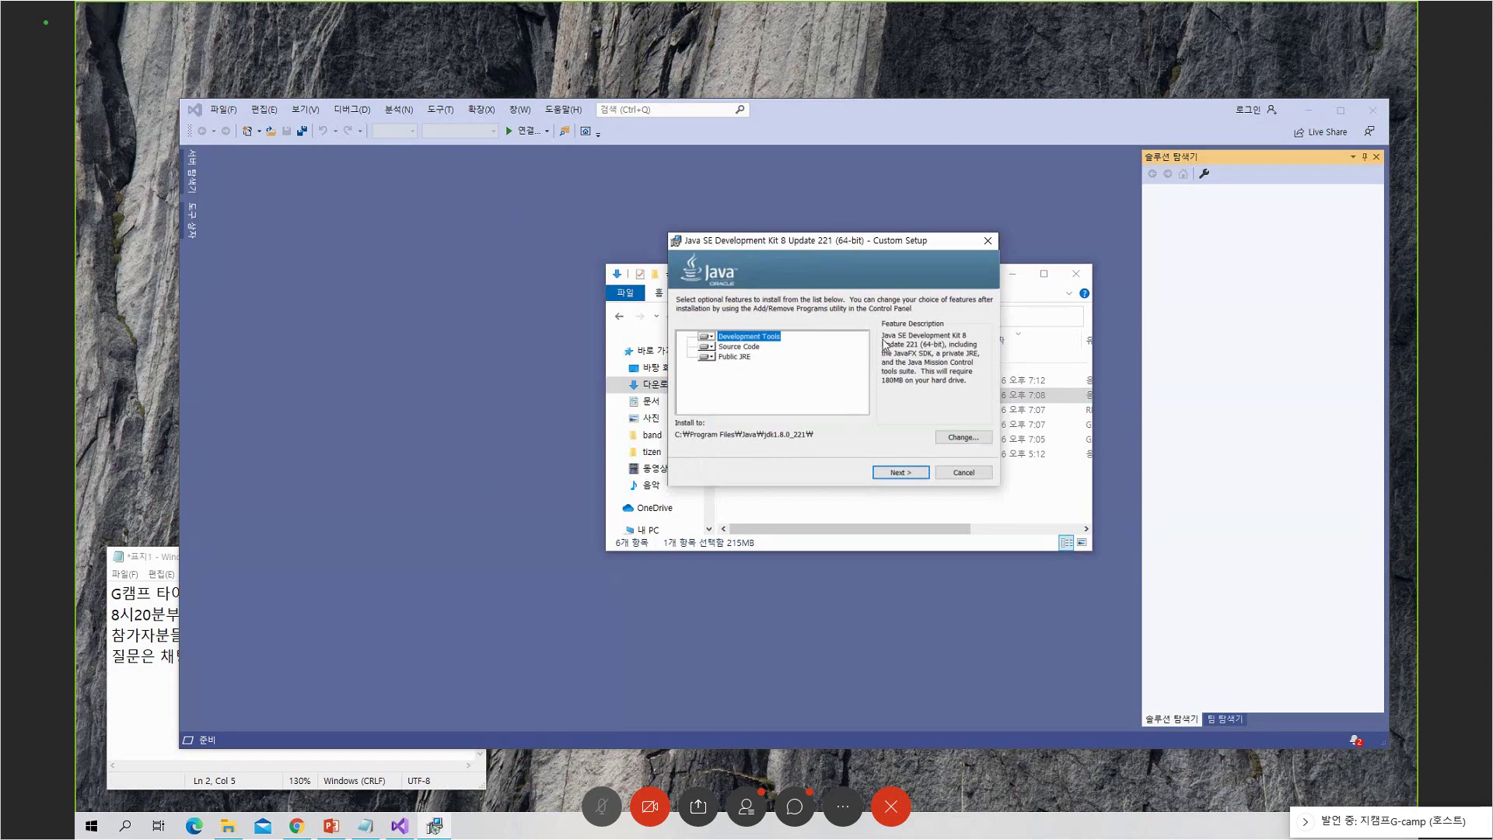
{"action": "left_click", "coordinate": [898, 472]}
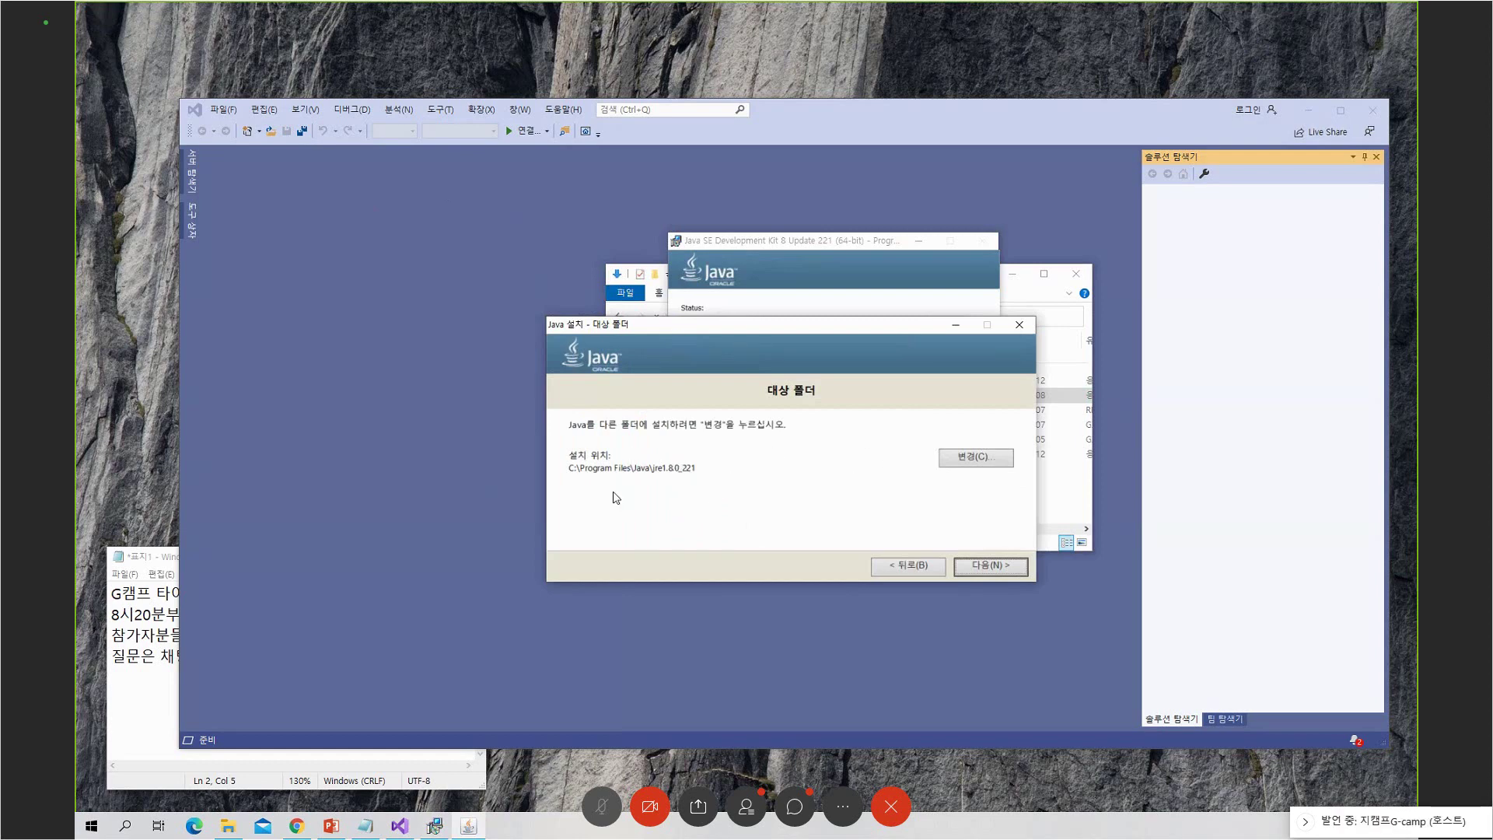
{"action": "left_click", "coordinate": [986, 563]}
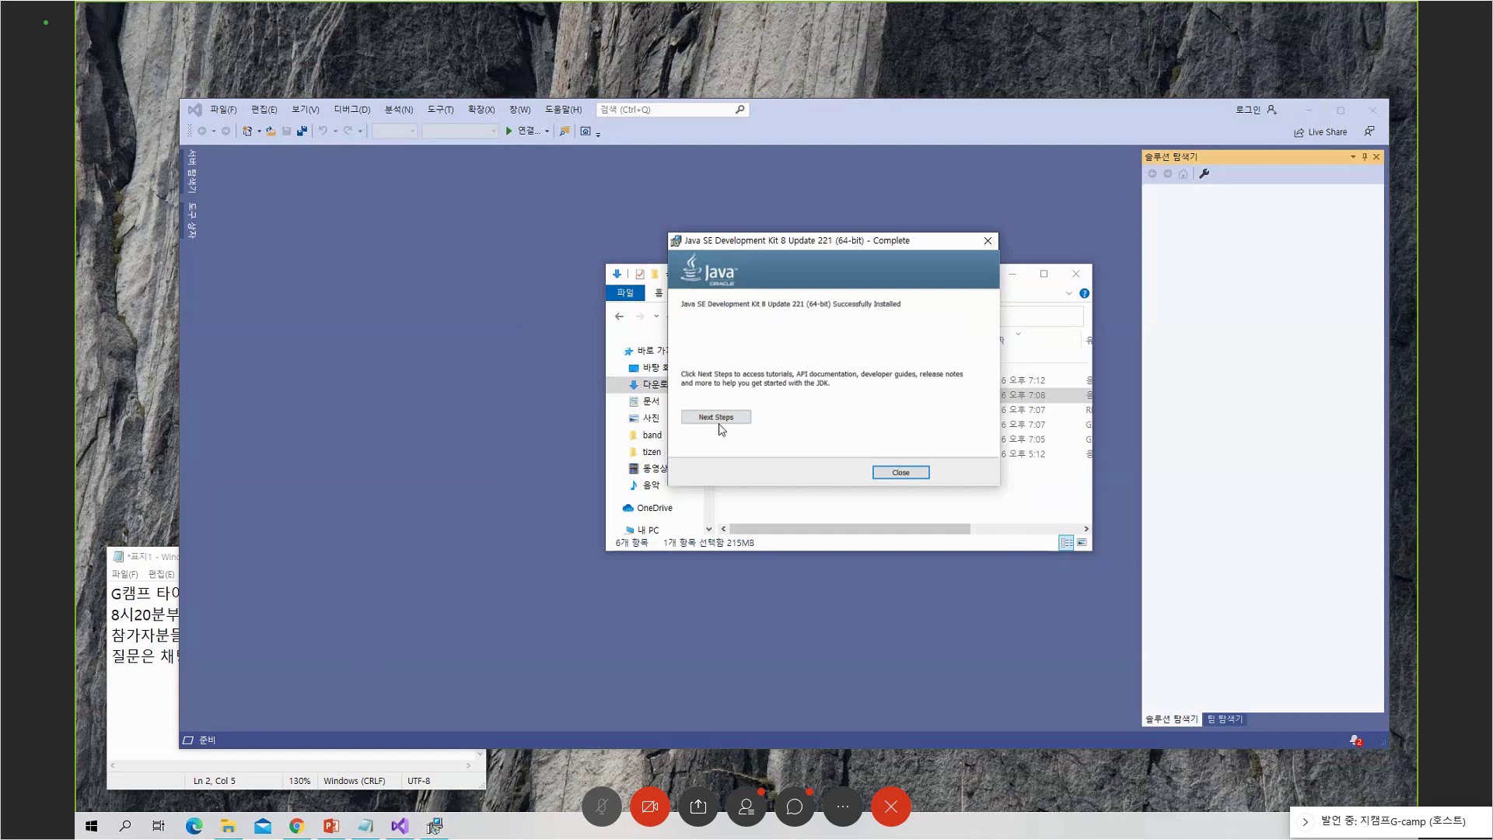
{"action": "left_click", "coordinate": [893, 473]}
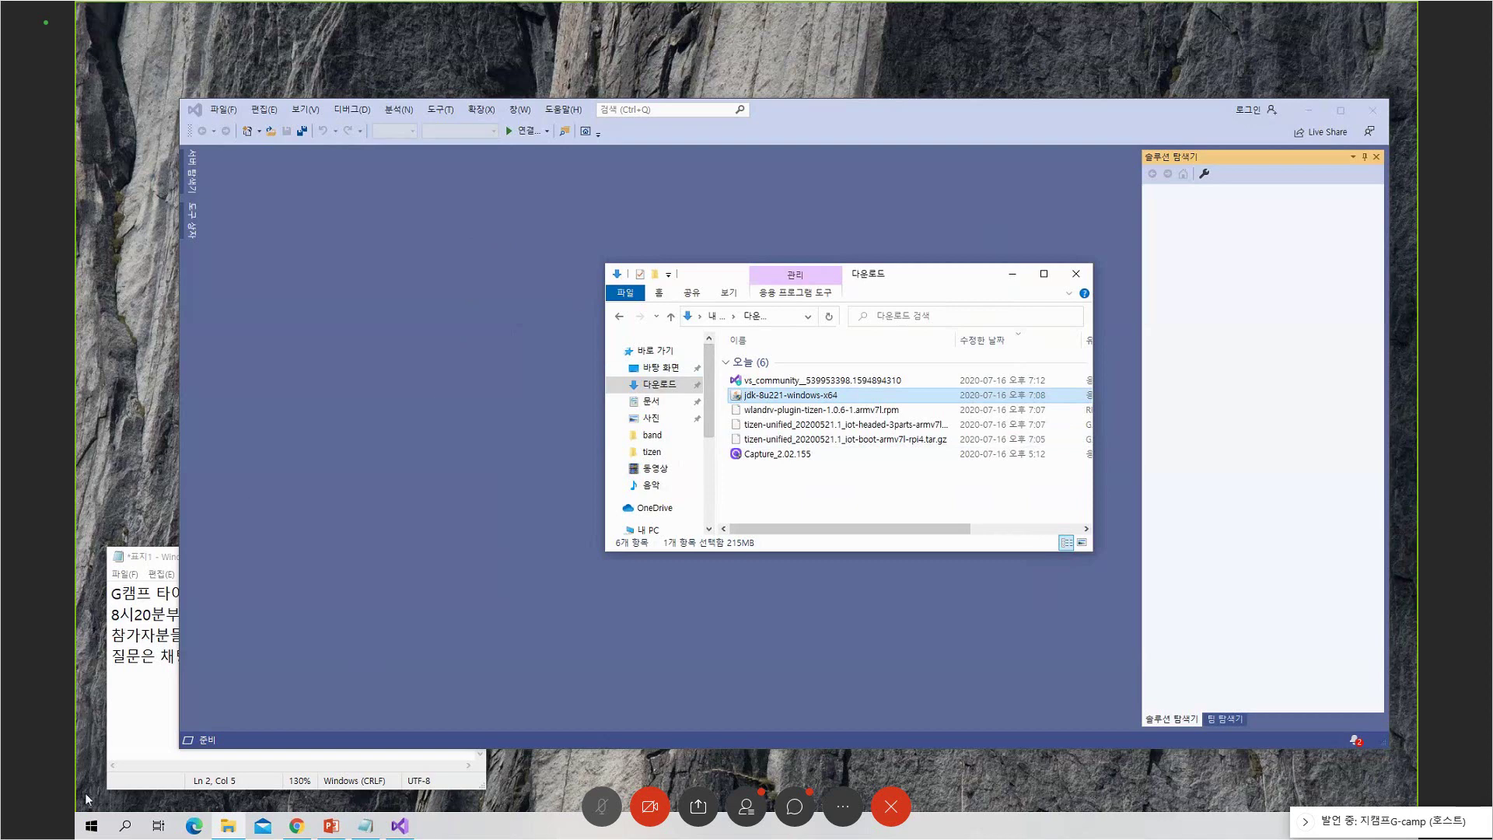
Launch the IoT Setup Manager from the Tizen Studio program group
{"action": "left_click", "coordinate": [92, 828]}
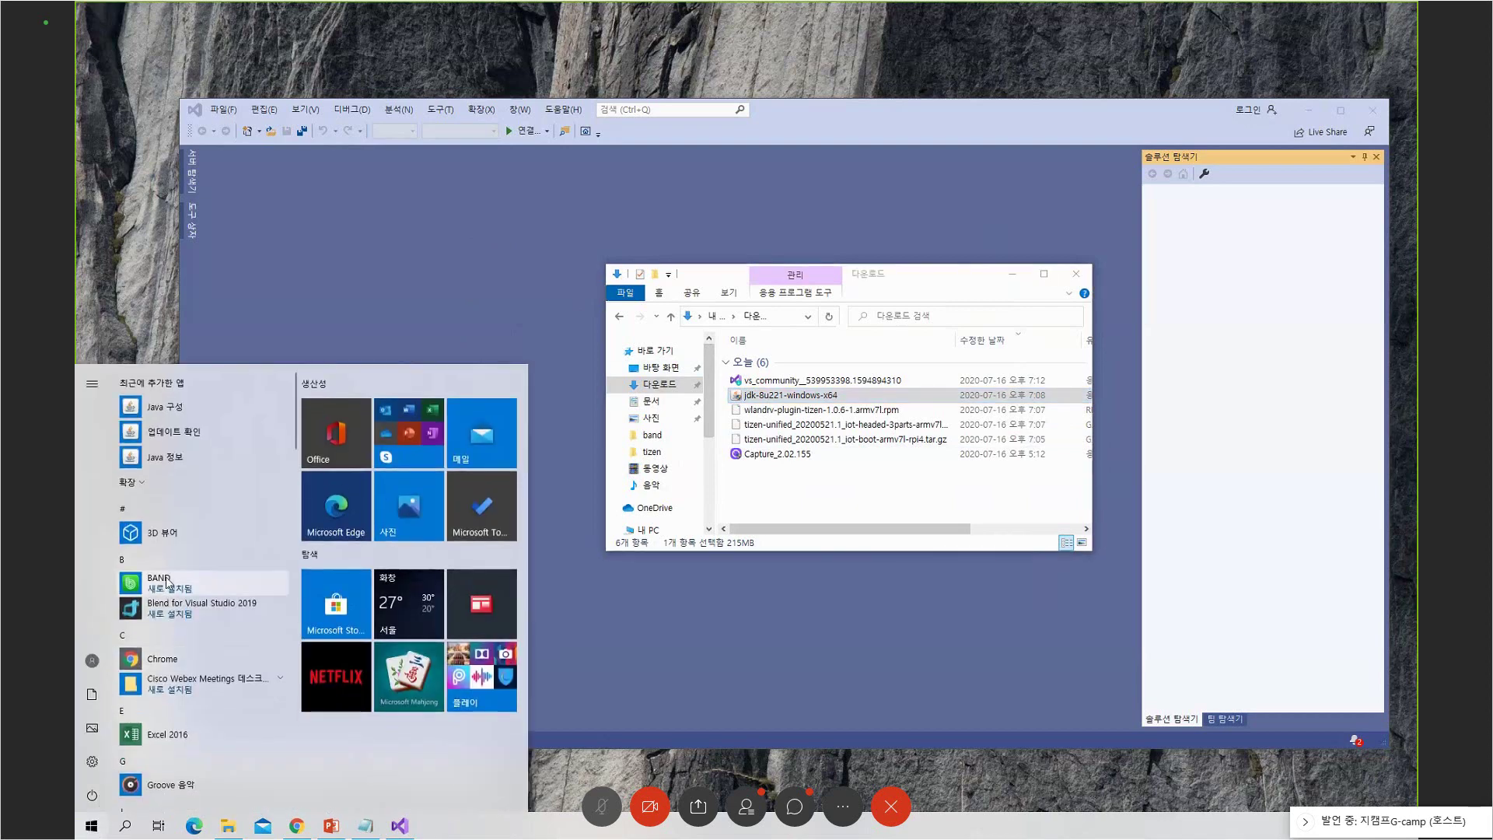
{"action": "scroll", "coordinate": [147, 607], "scroll_direction": "down", "scroll_amount": 5}
{"action": "scroll", "coordinate": [148, 606], "scroll_direction": "down", "scroll_amount": 4}
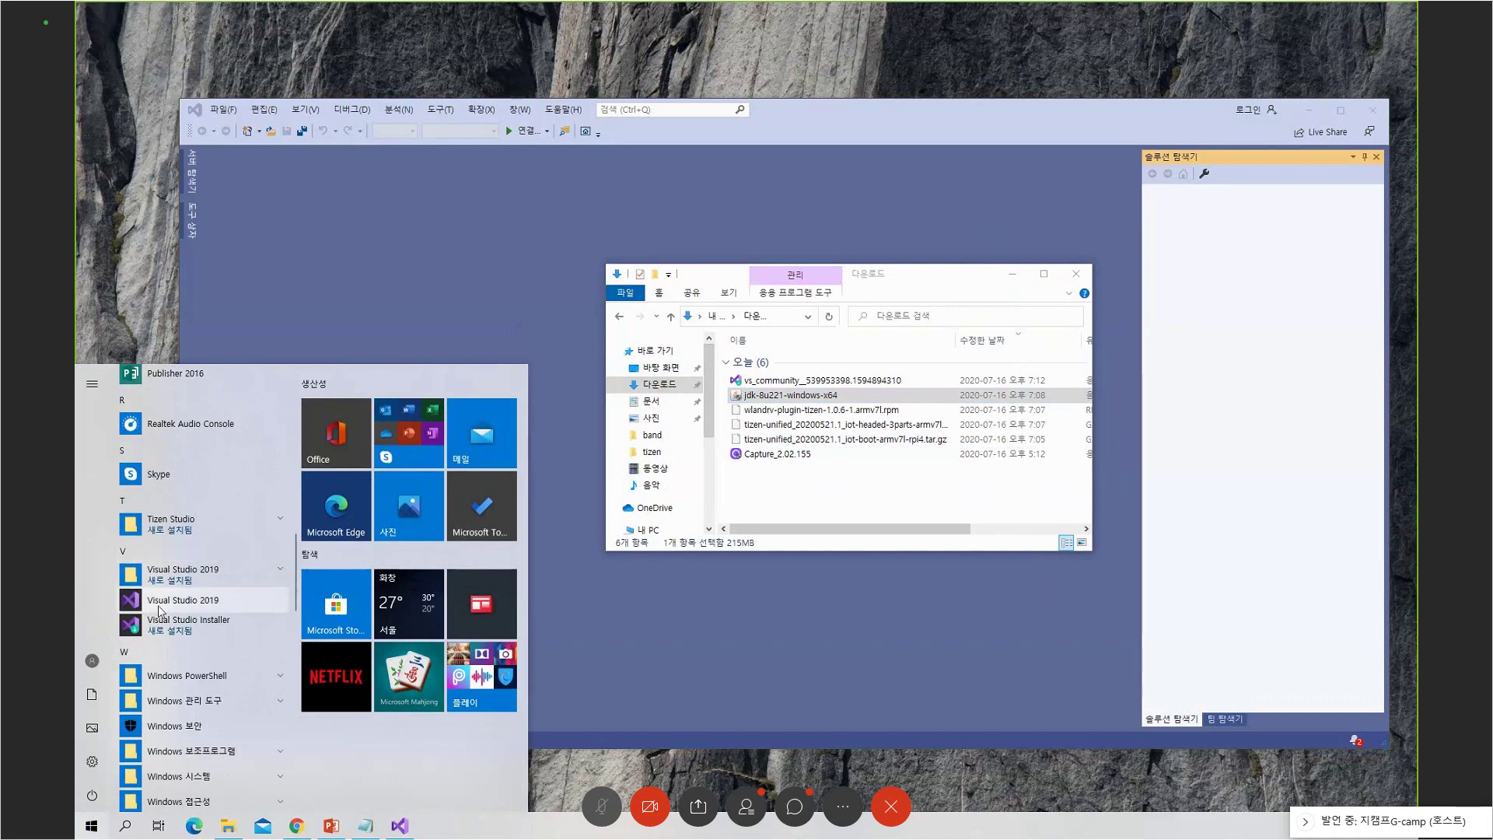
{"action": "left_click", "coordinate": [178, 528]}
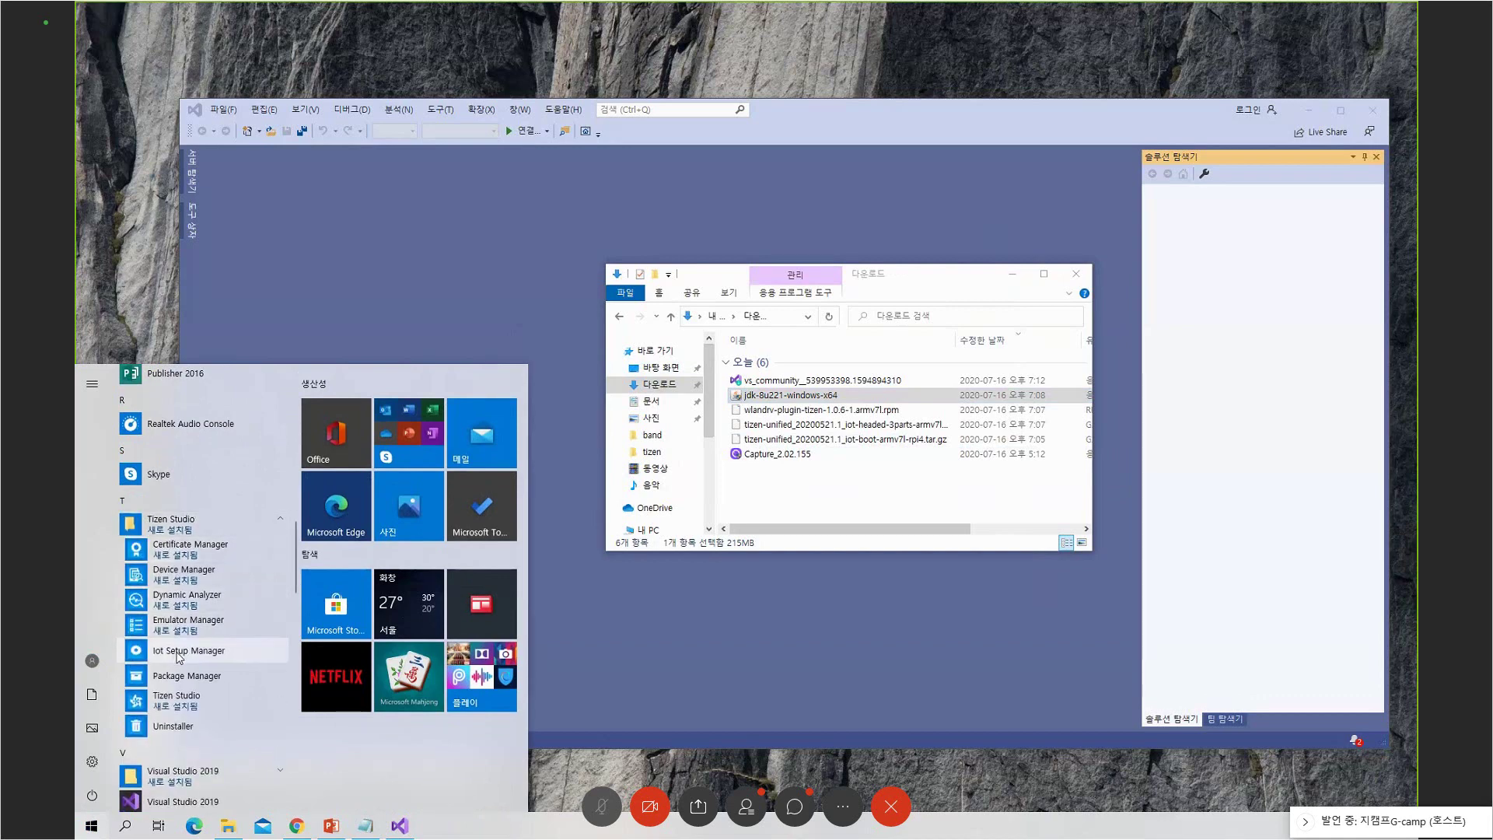
{"action": "left_click", "coordinate": [178, 653]}
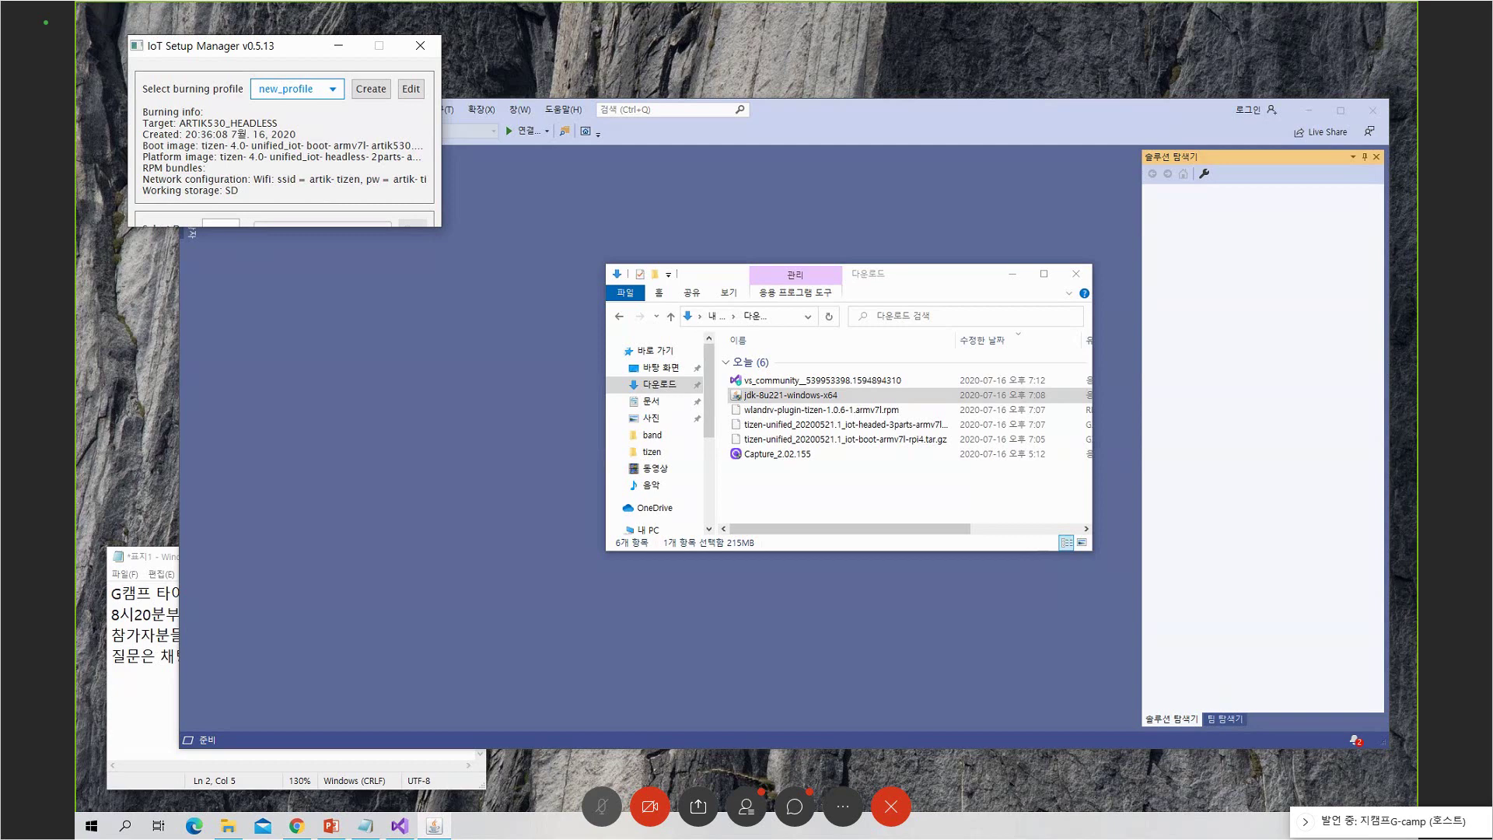
Minimize the Downloads folder and Visual Studio windows, and reposition the IoT Setup Manager on the desktop
{"action": "key", "text": "alt+F4"}
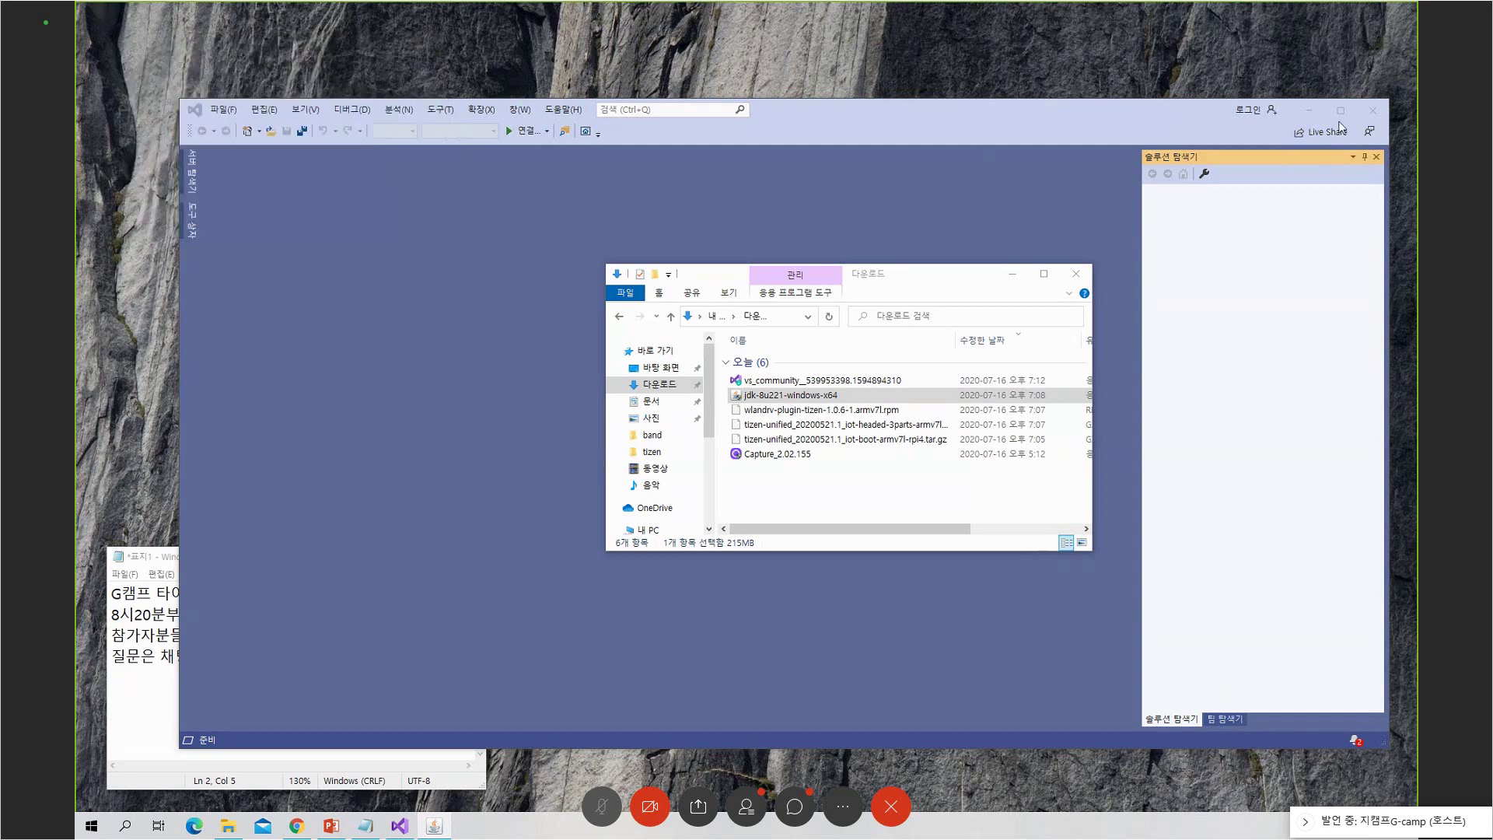
{"action": "left_click", "coordinate": [1014, 274]}
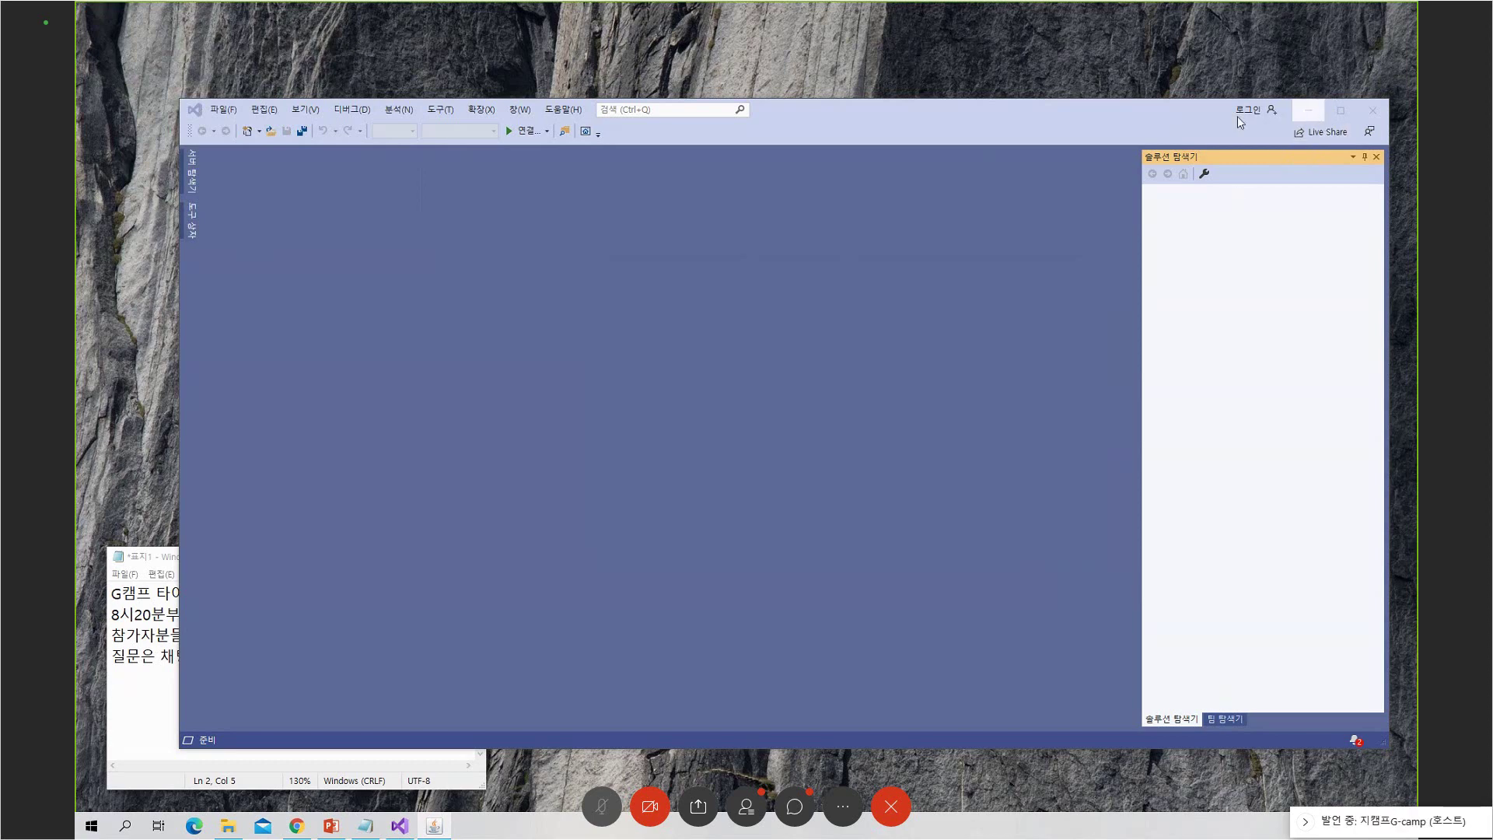
{"action": "left_click", "coordinate": [1315, 112]}
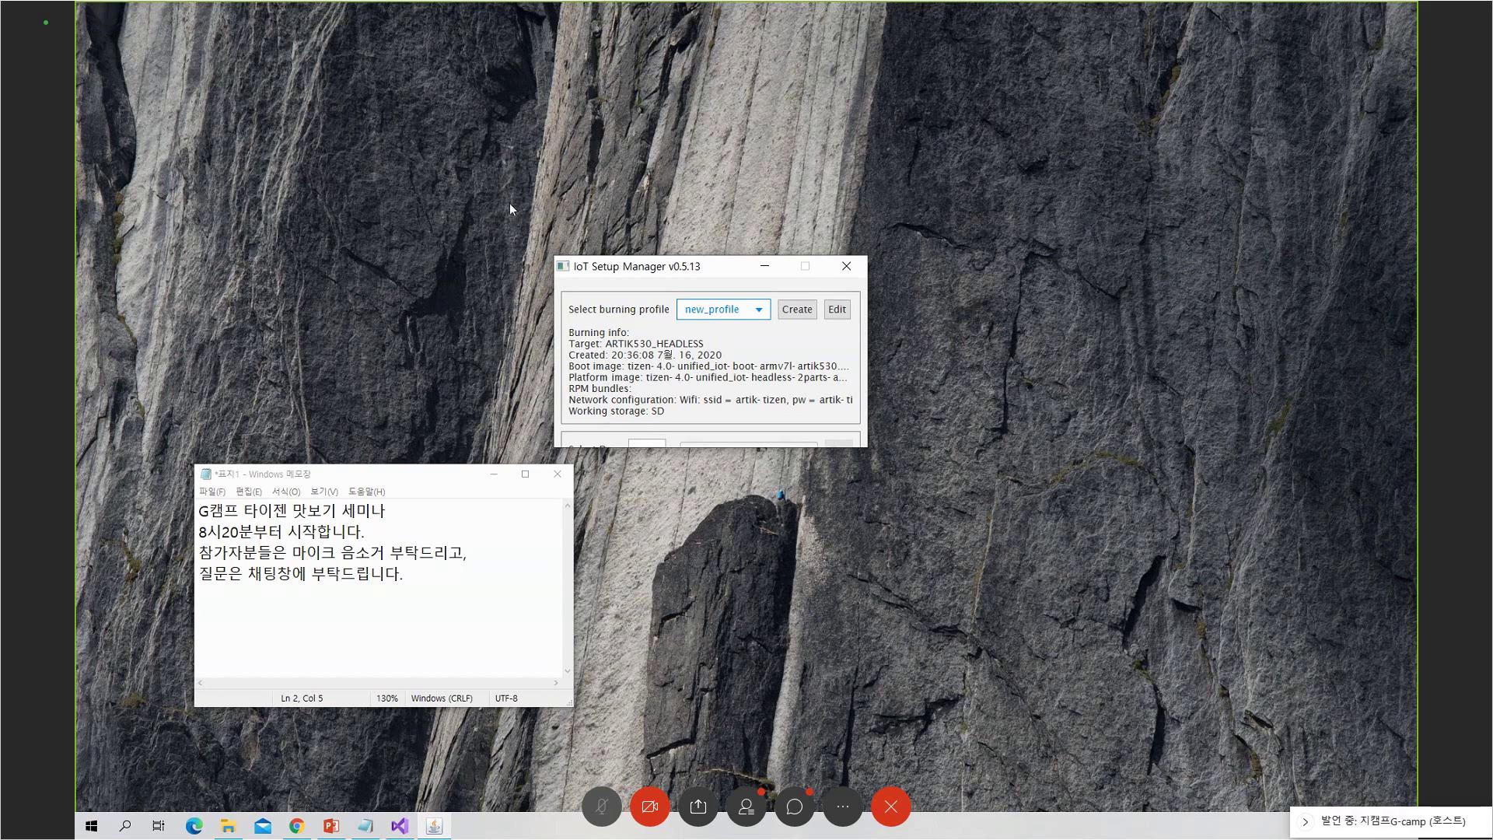
{"action": "left_click_drag", "start_coordinate": [568, 266], "coordinate": [463, 211]}
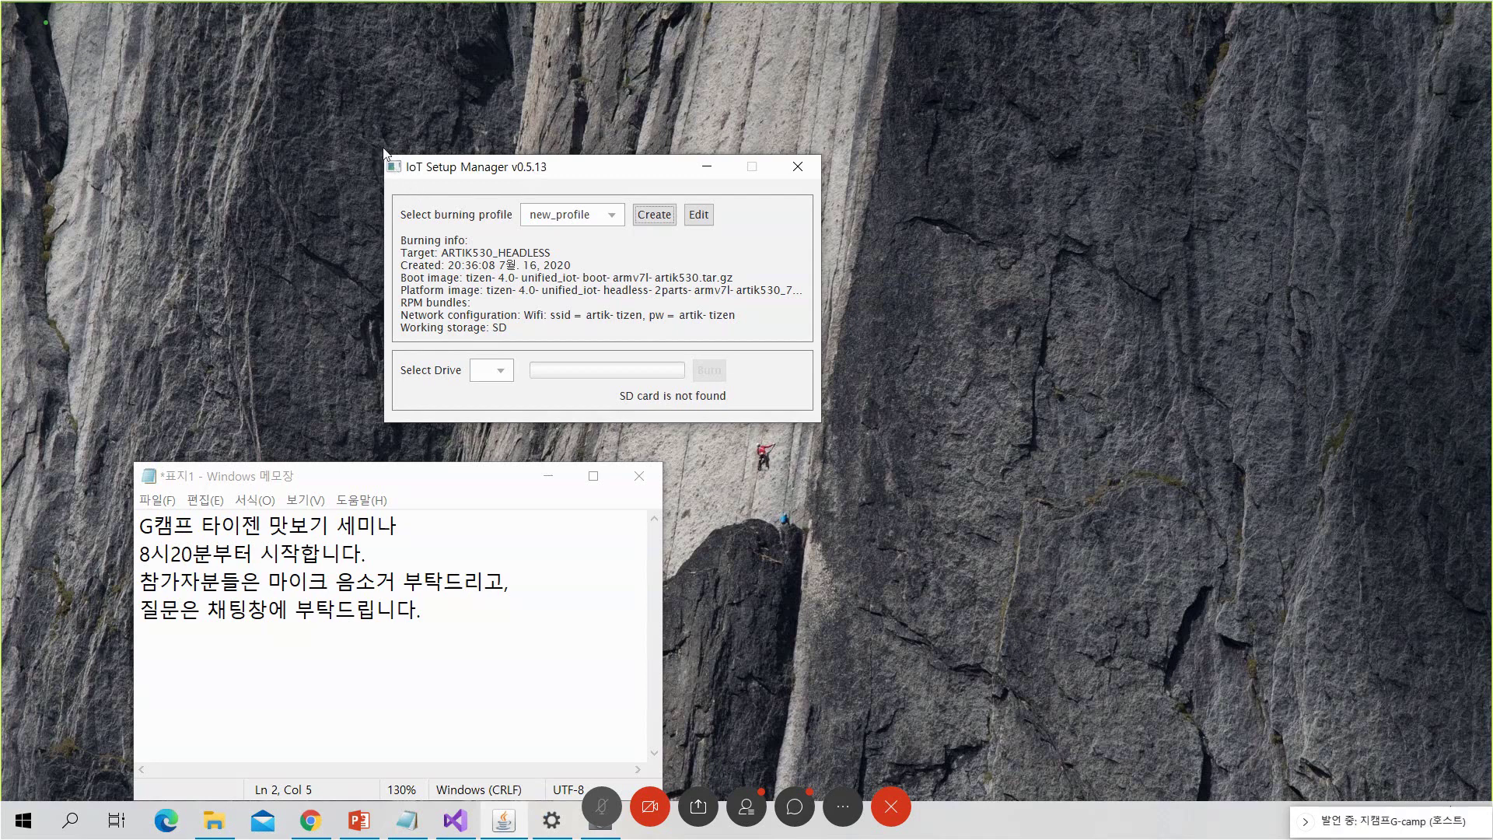
{"action": "left_click_drag", "start_coordinate": [557, 173], "coordinate": [398, 156]}
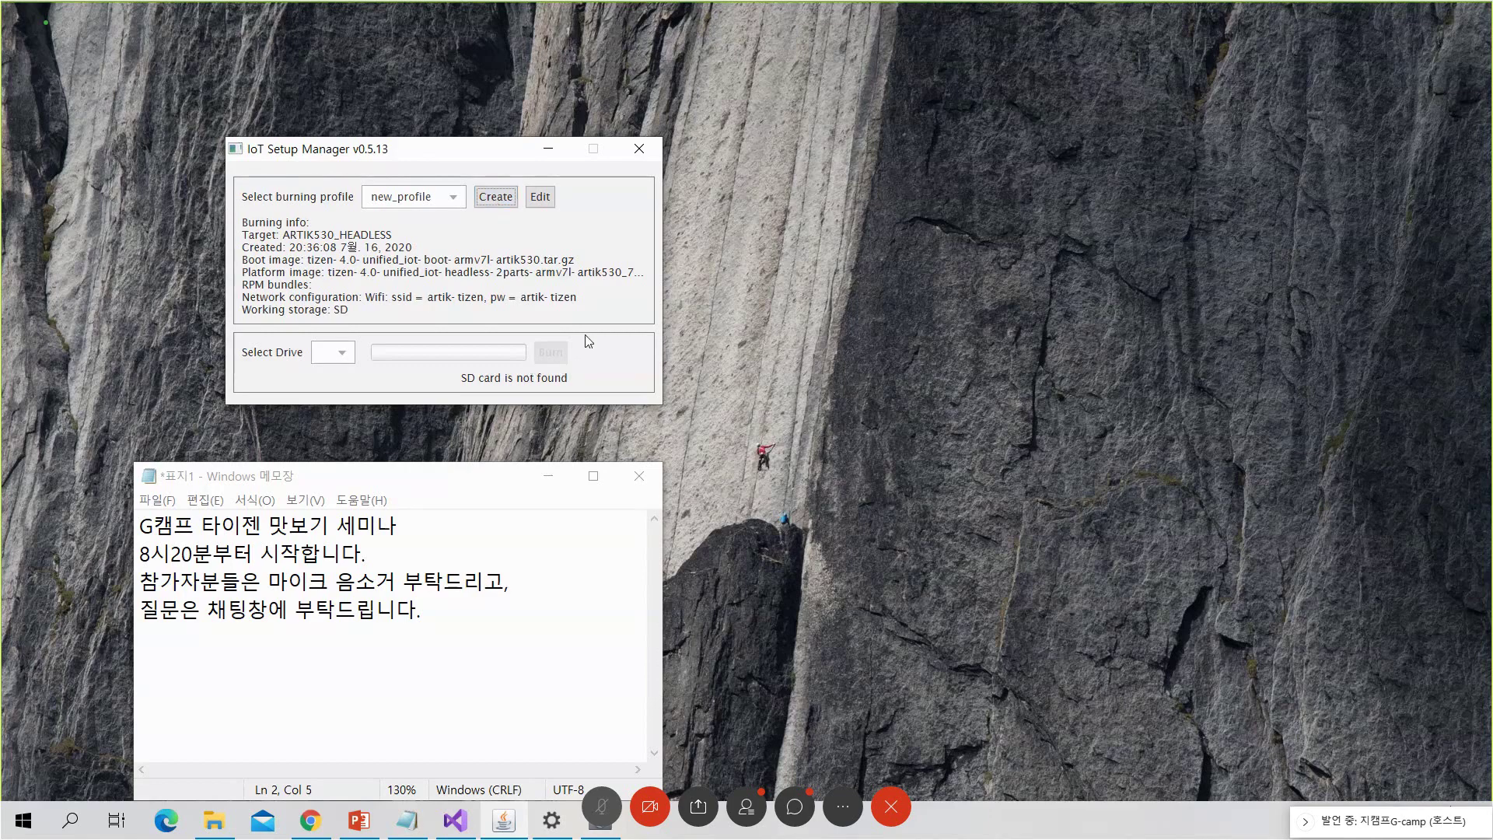
Start a new burning profile named "rpi4" with RPI3_HEADLESS as its target
{"action": "left_click", "coordinate": [495, 198]}
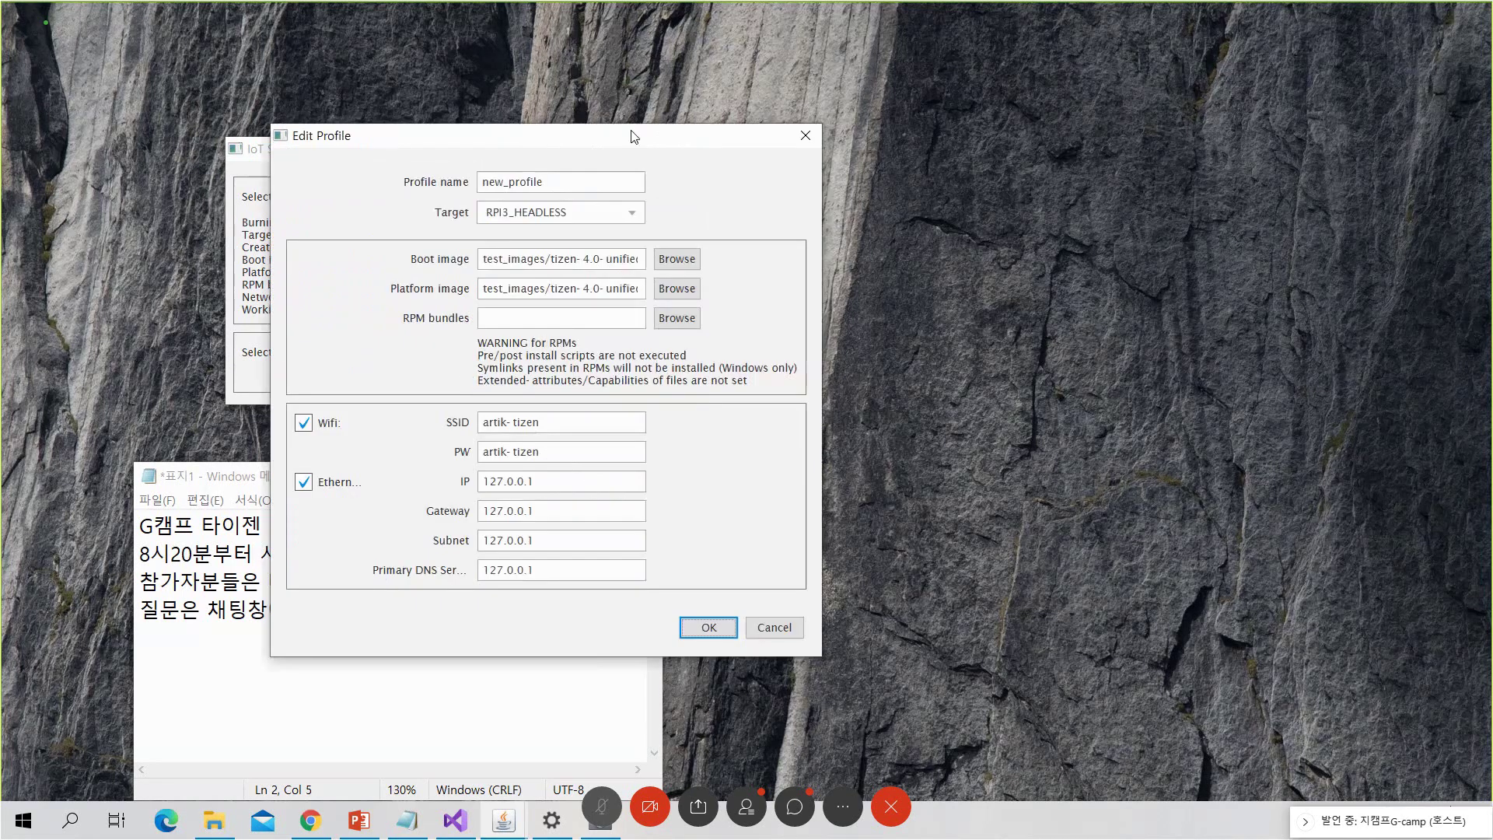
{"action": "left_click", "coordinate": [565, 179]}
{"action": "key", "text": "BackSpace"}
{"action": "key", "text": "BackSpace"}
{"action": "key", "text": "BackSpace"}
{"action": "key", "text": "BackSpace"}
{"action": "key", "text": "BackSpace"}
{"action": "key", "text": "BackSpace"}
{"action": "key", "text": "BackSpace"}
{"action": "key", "text": "BackSpace"}
{"action": "key", "text": "BackSpace"}
{"action": "key", "text": "BackSpace"}
{"action": "key", "text": "BackSpace"}
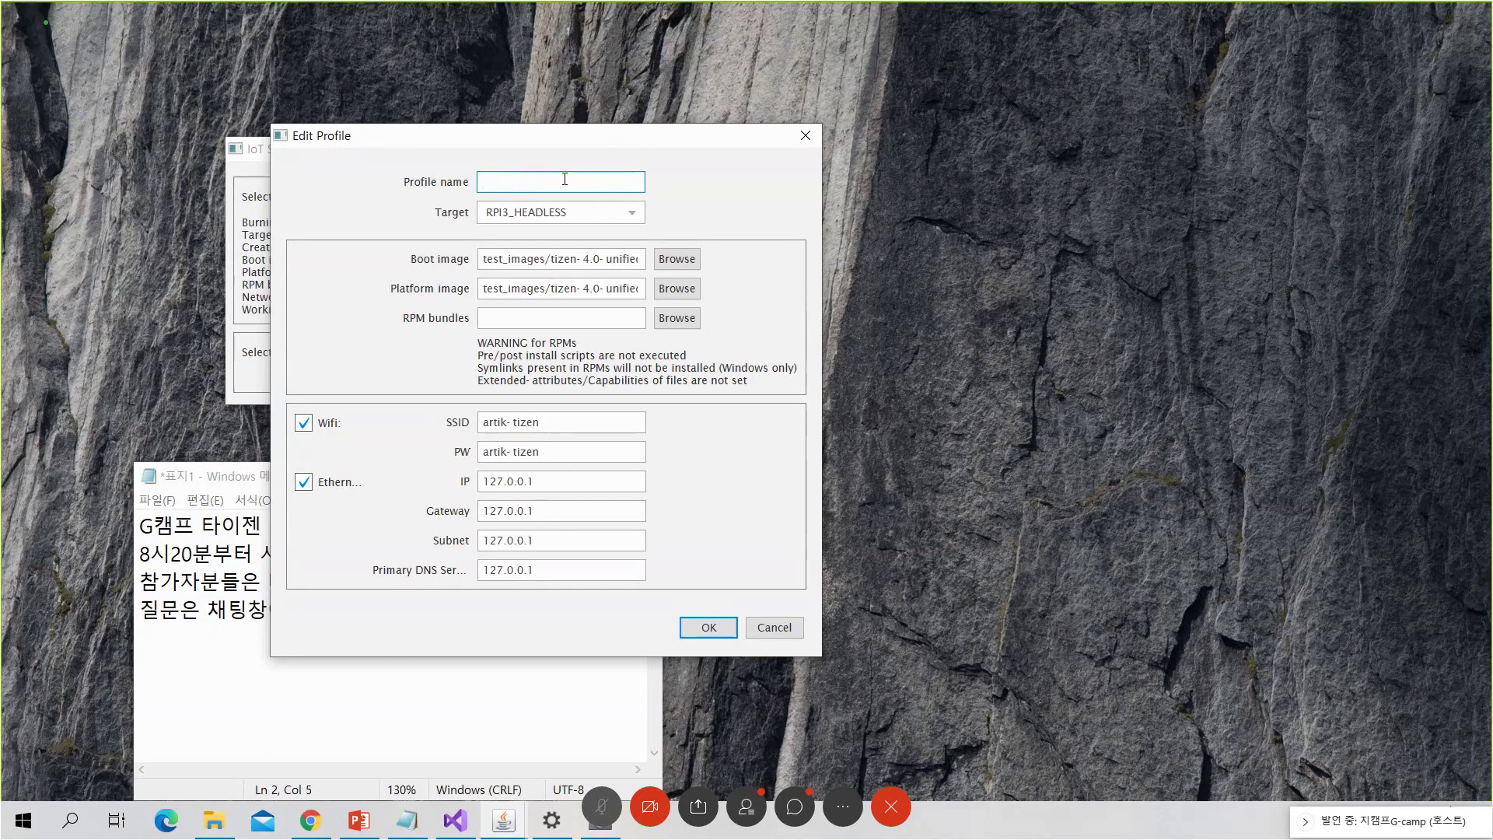
{"action": "type", "text": "rpi4"}
{"action": "left_click", "coordinate": [635, 215]}
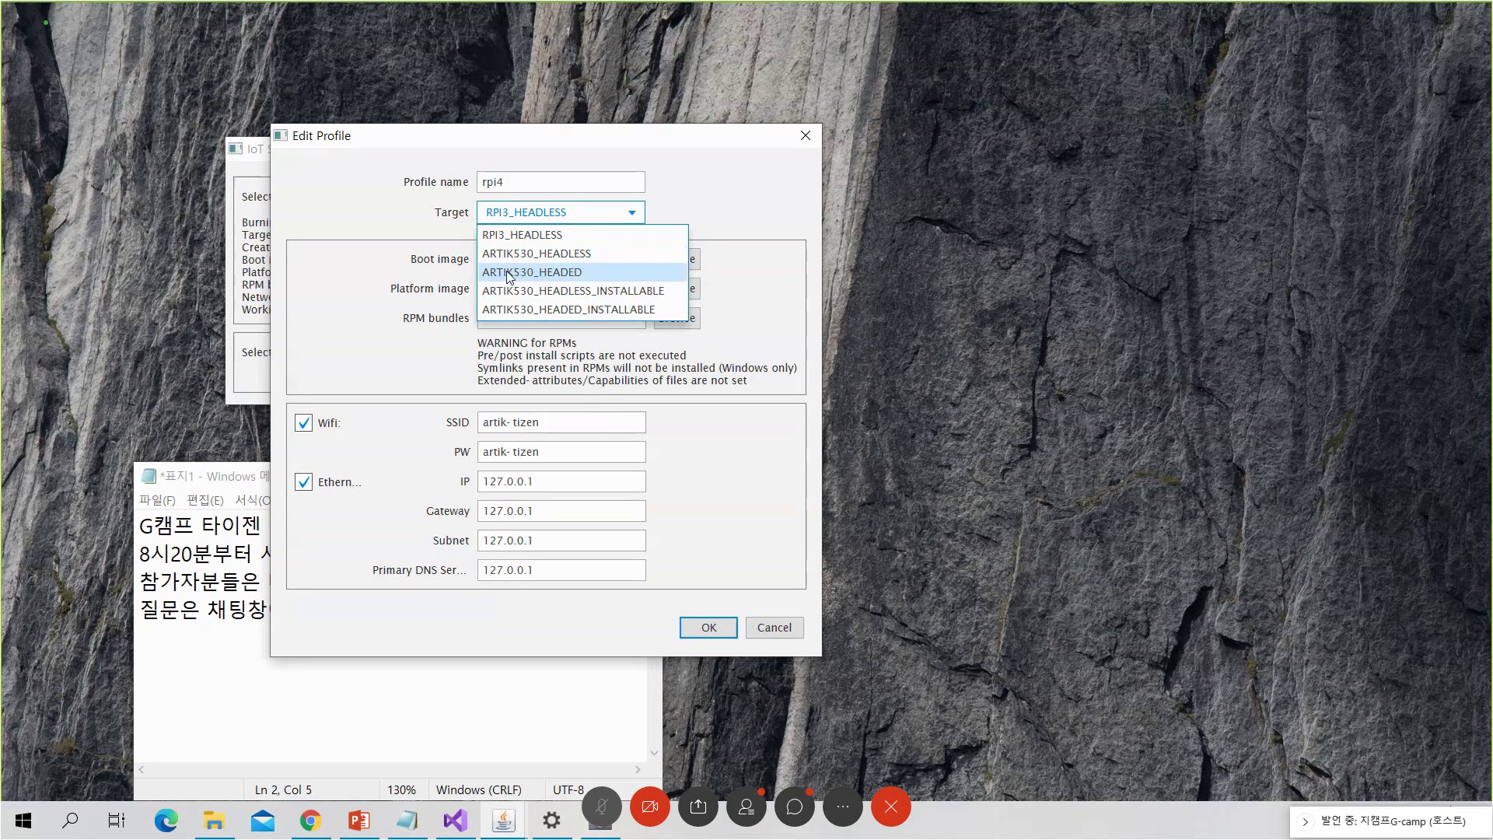
{"action": "left_click", "coordinate": [535, 216]}
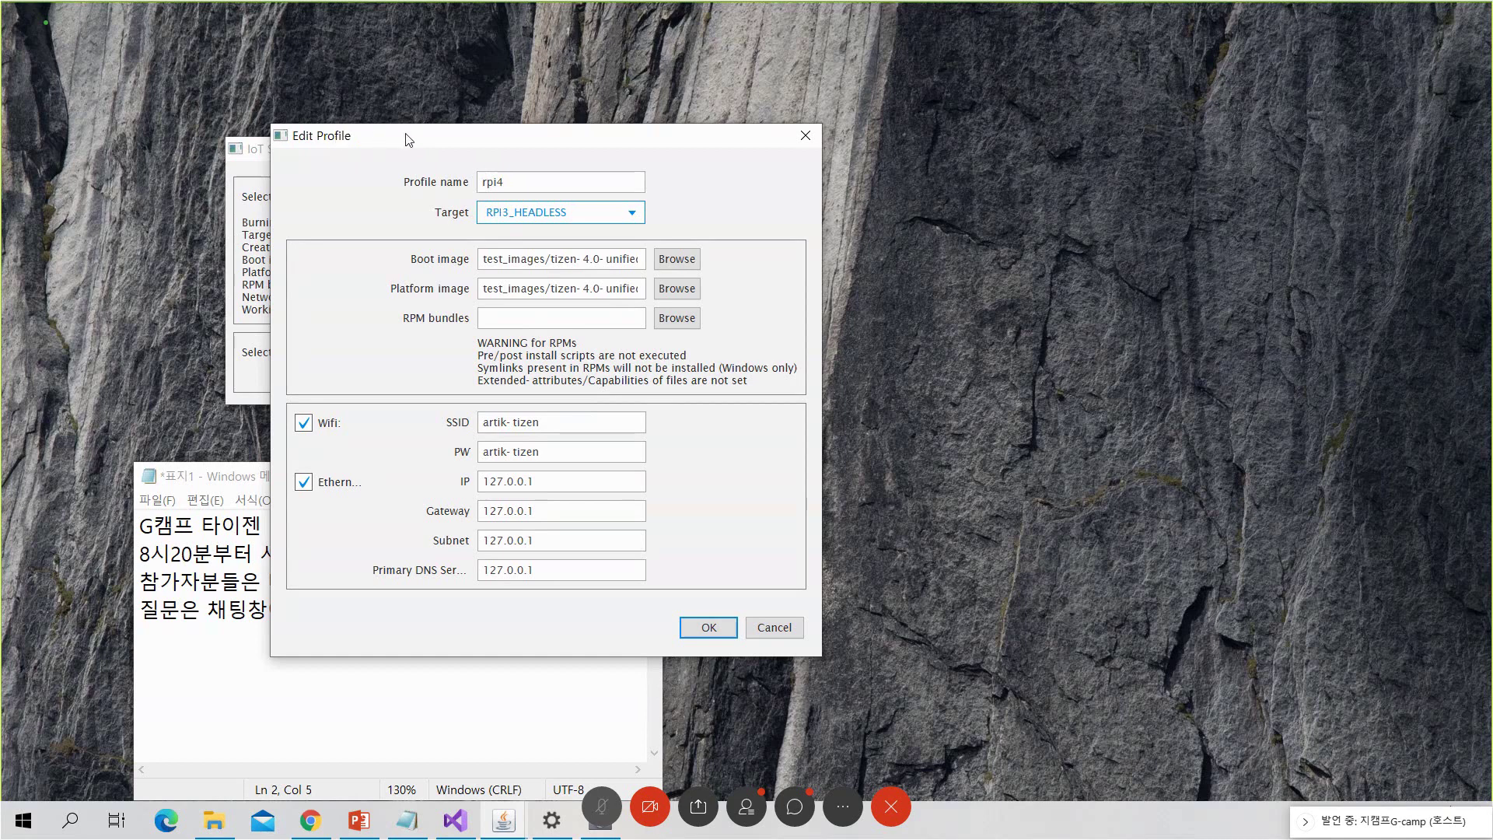
Arrange the Edit Profile dialog and the Downloads folder side by side, widening the folder's name column to show full image file names
{"action": "left_click_drag", "start_coordinate": [405, 137], "coordinate": [475, 133]}
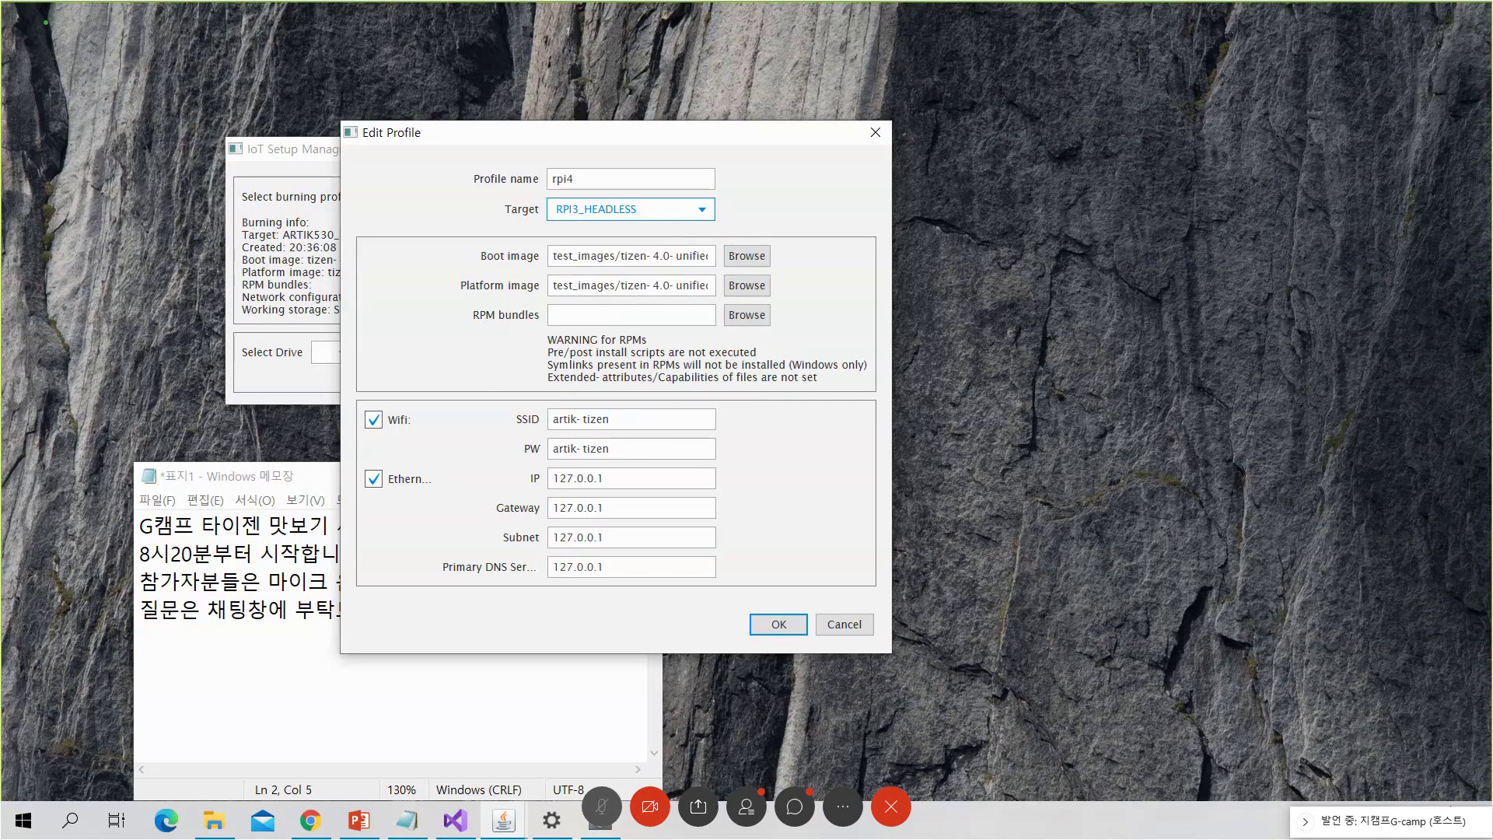
{"action": "key", "text": "alt+Tab"}
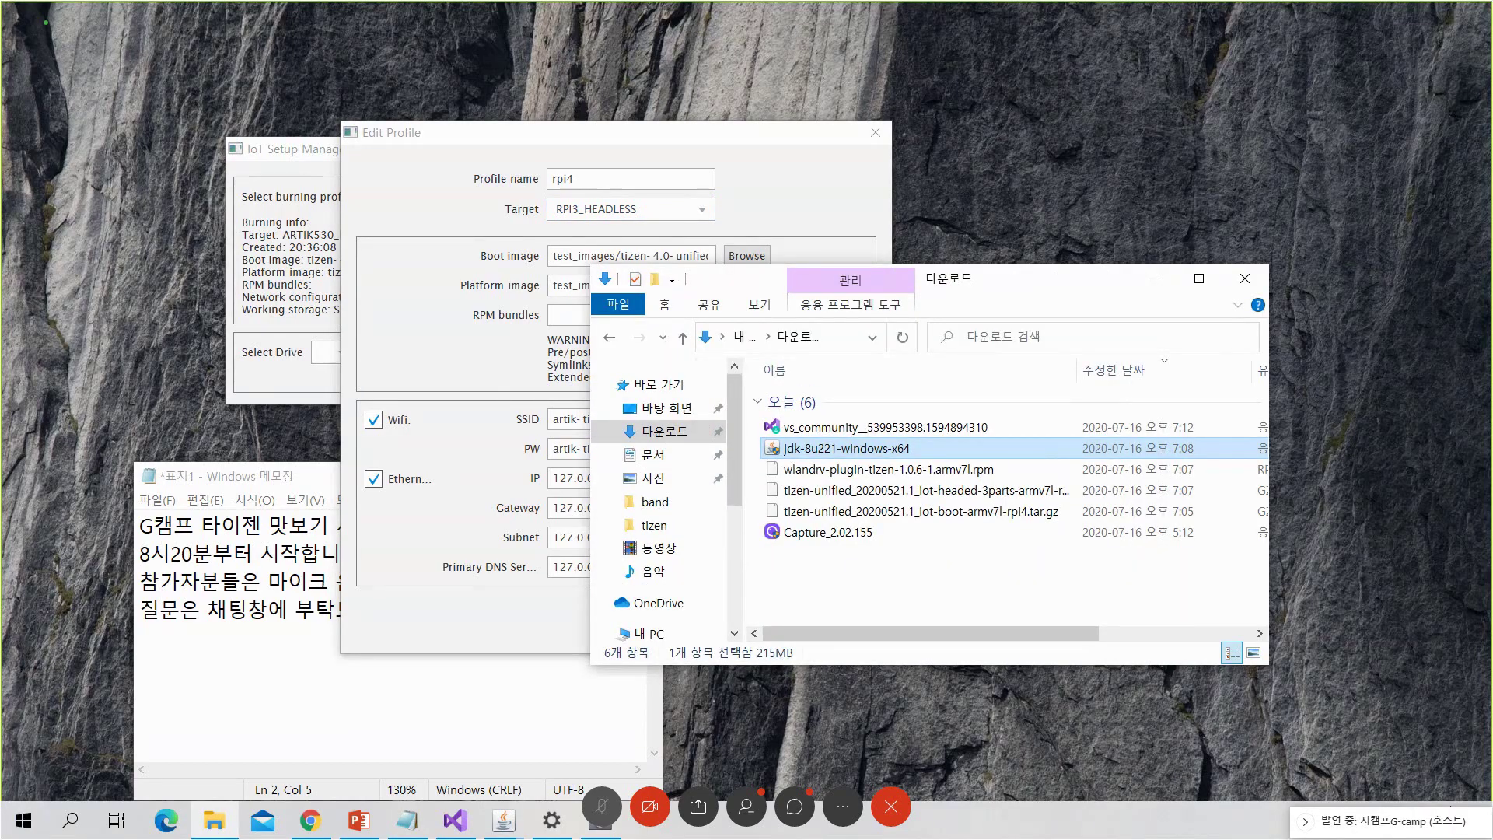
{"action": "key", "text": "alt+F4"}
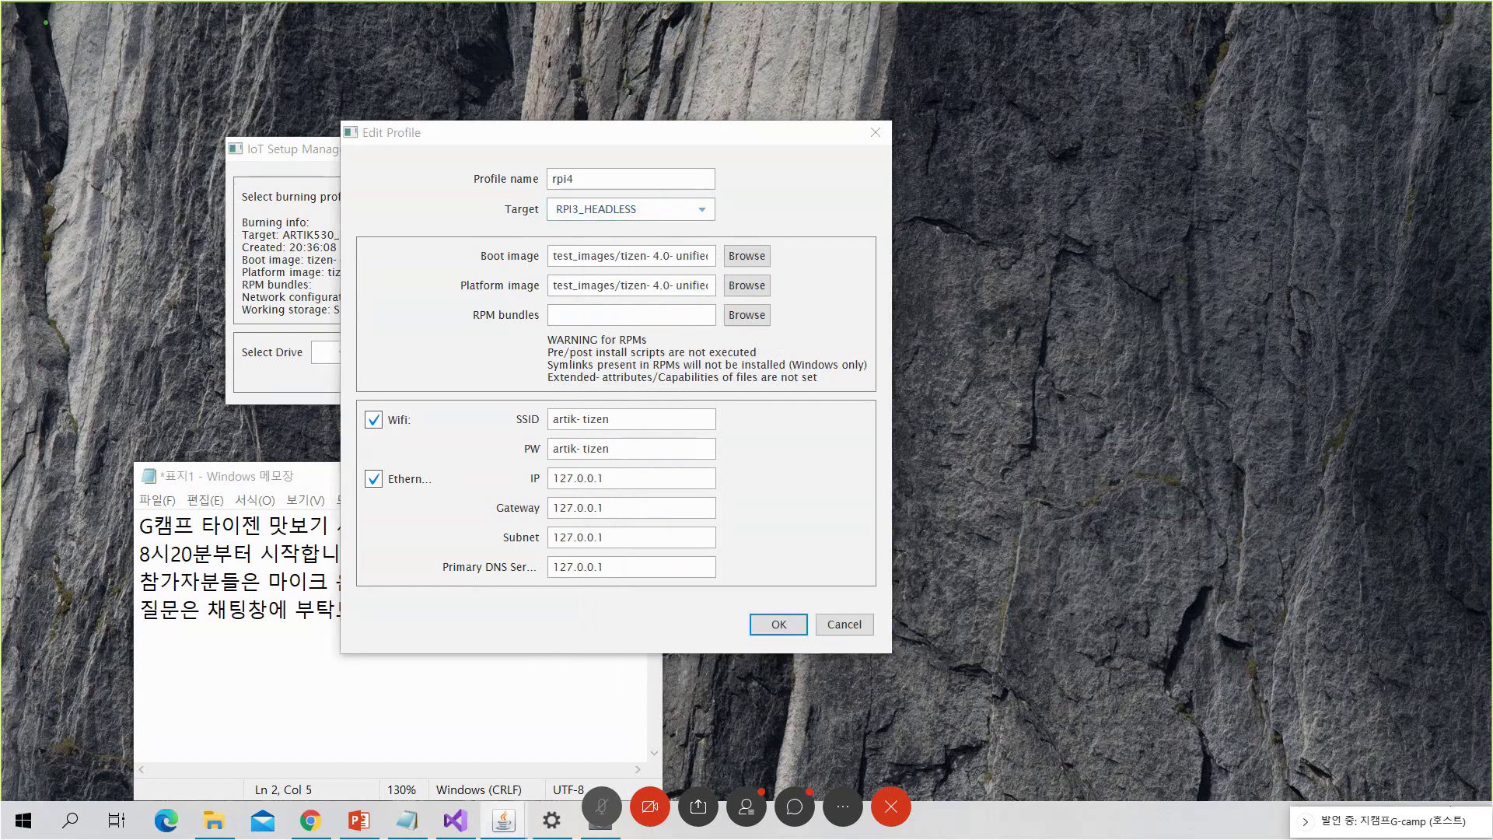
{"action": "key", "text": "alt+Tab"}
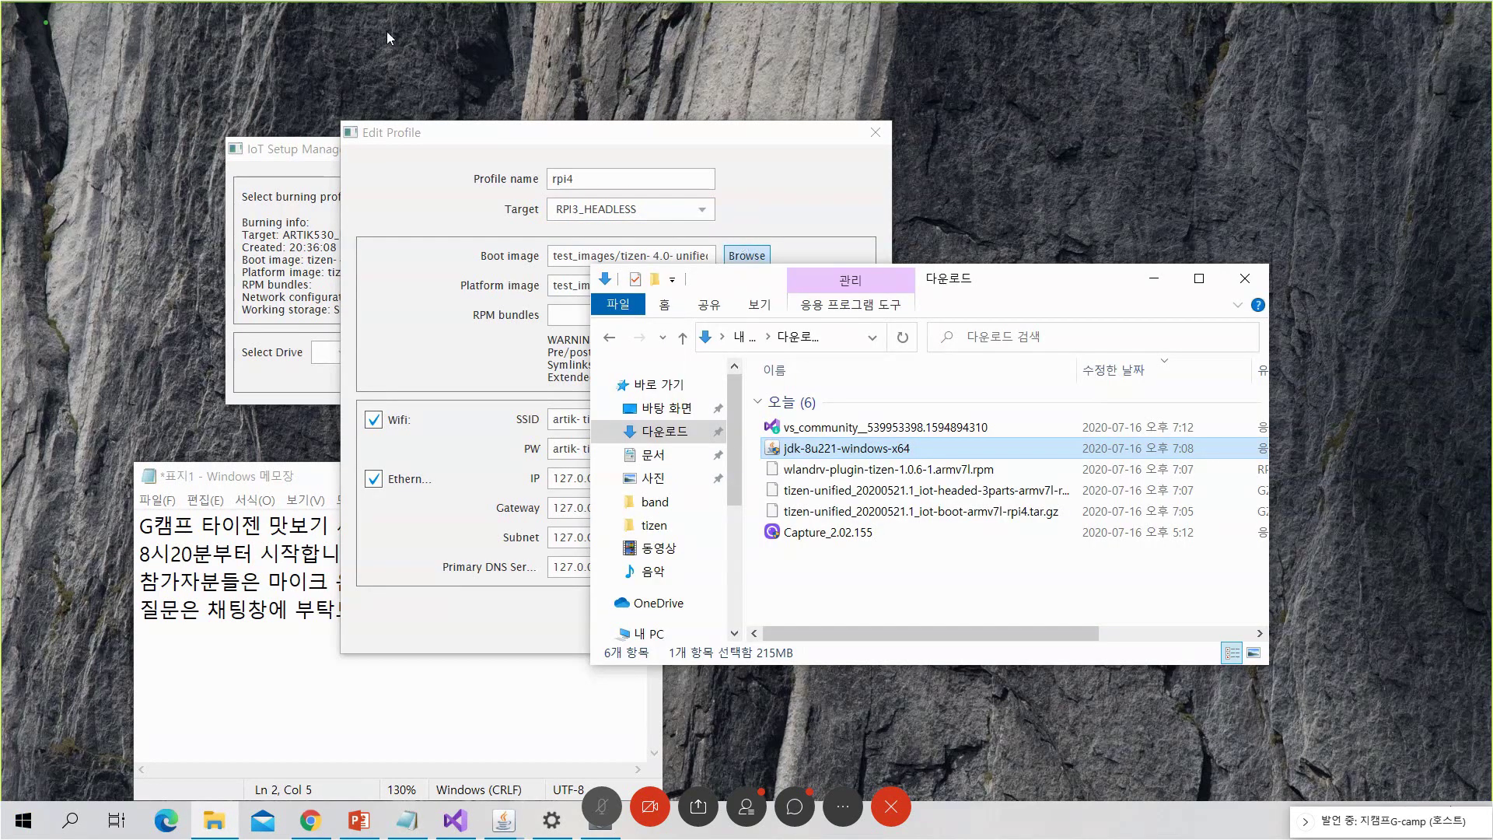
{"action": "left_click_drag", "start_coordinate": [731, 279], "coordinate": [363, 46]}
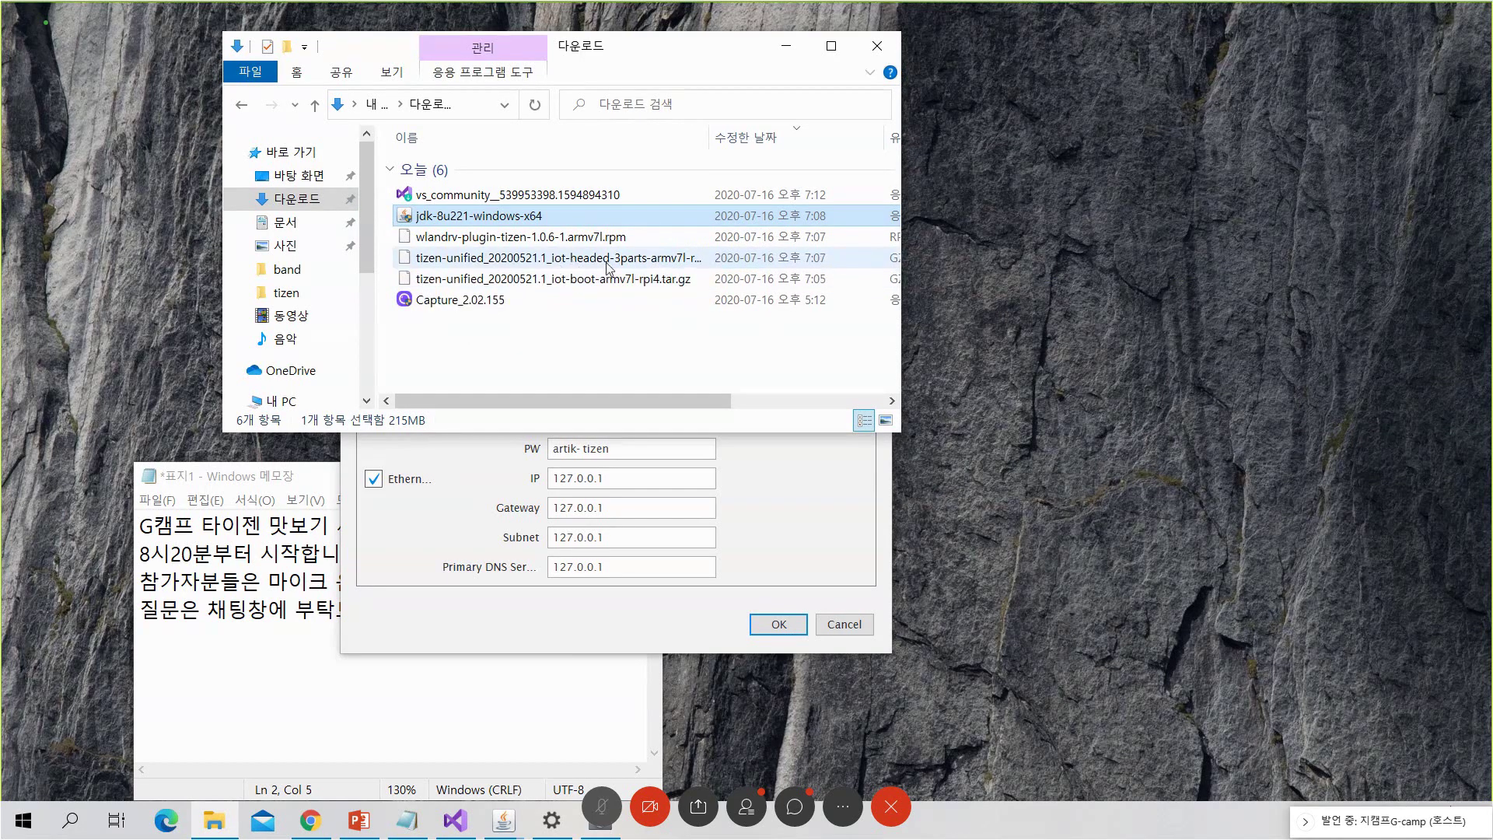
{"action": "left_click_drag", "start_coordinate": [698, 142], "coordinate": [788, 141]}
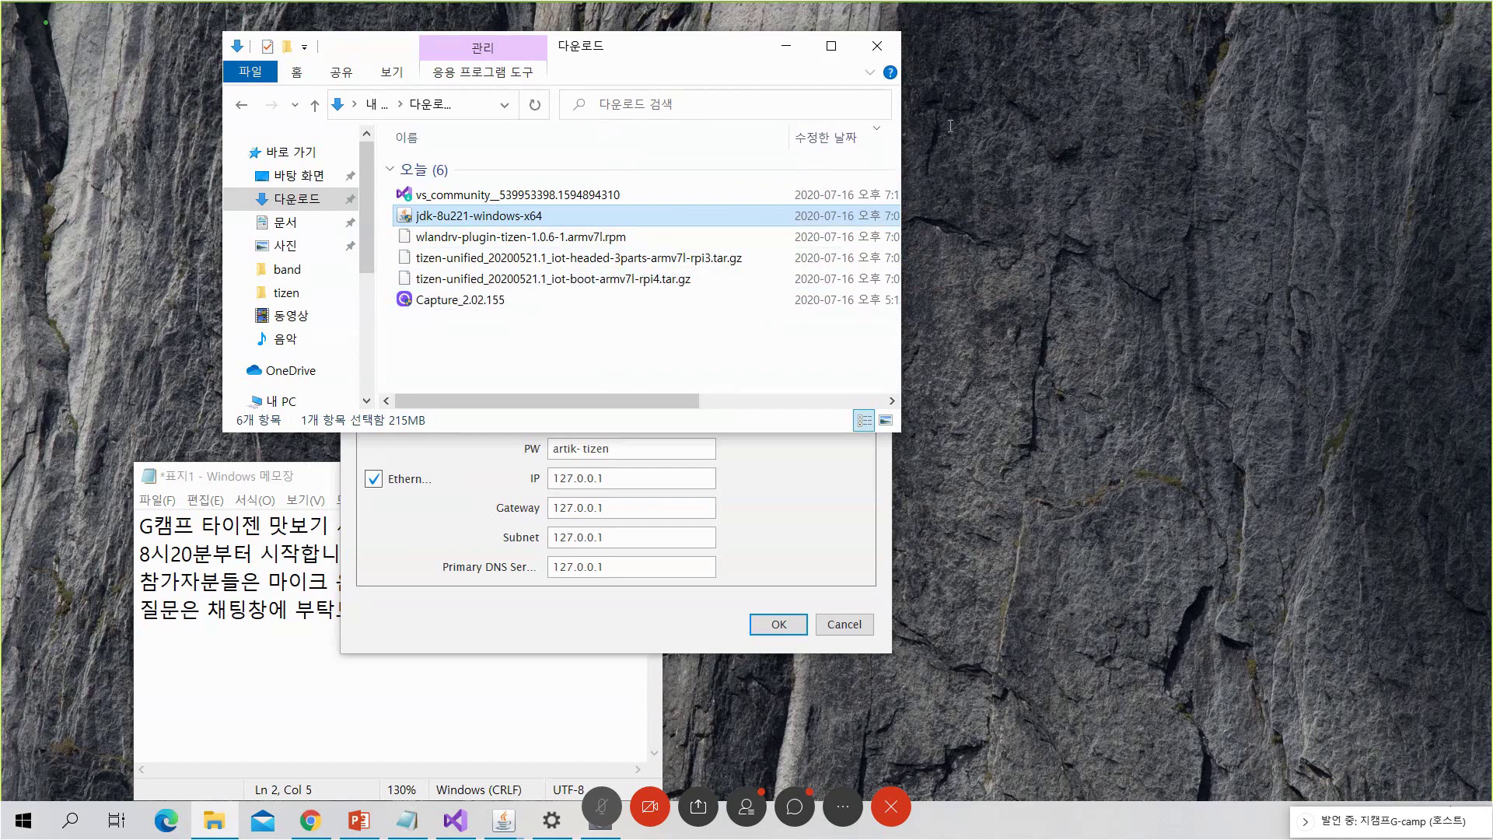
{"action": "left_click_drag", "start_coordinate": [661, 45], "coordinate": [1156, 134]}
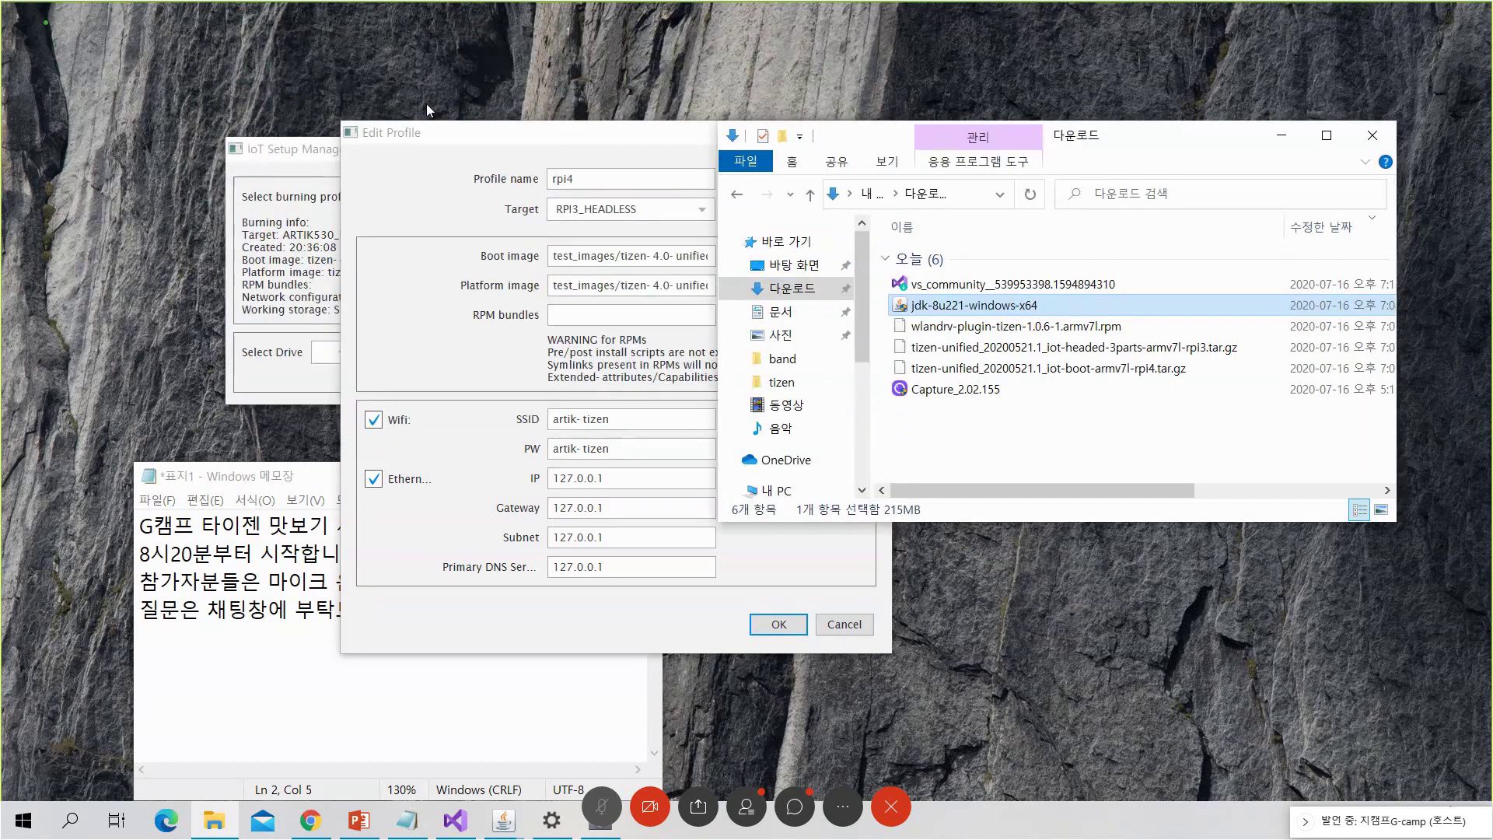
Move the Edit Profile dialog clear of the Downloads window, and reposition that window just below the dialog's image fields
{"action": "left_click_drag", "start_coordinate": [426, 133], "coordinate": [233, 105]}
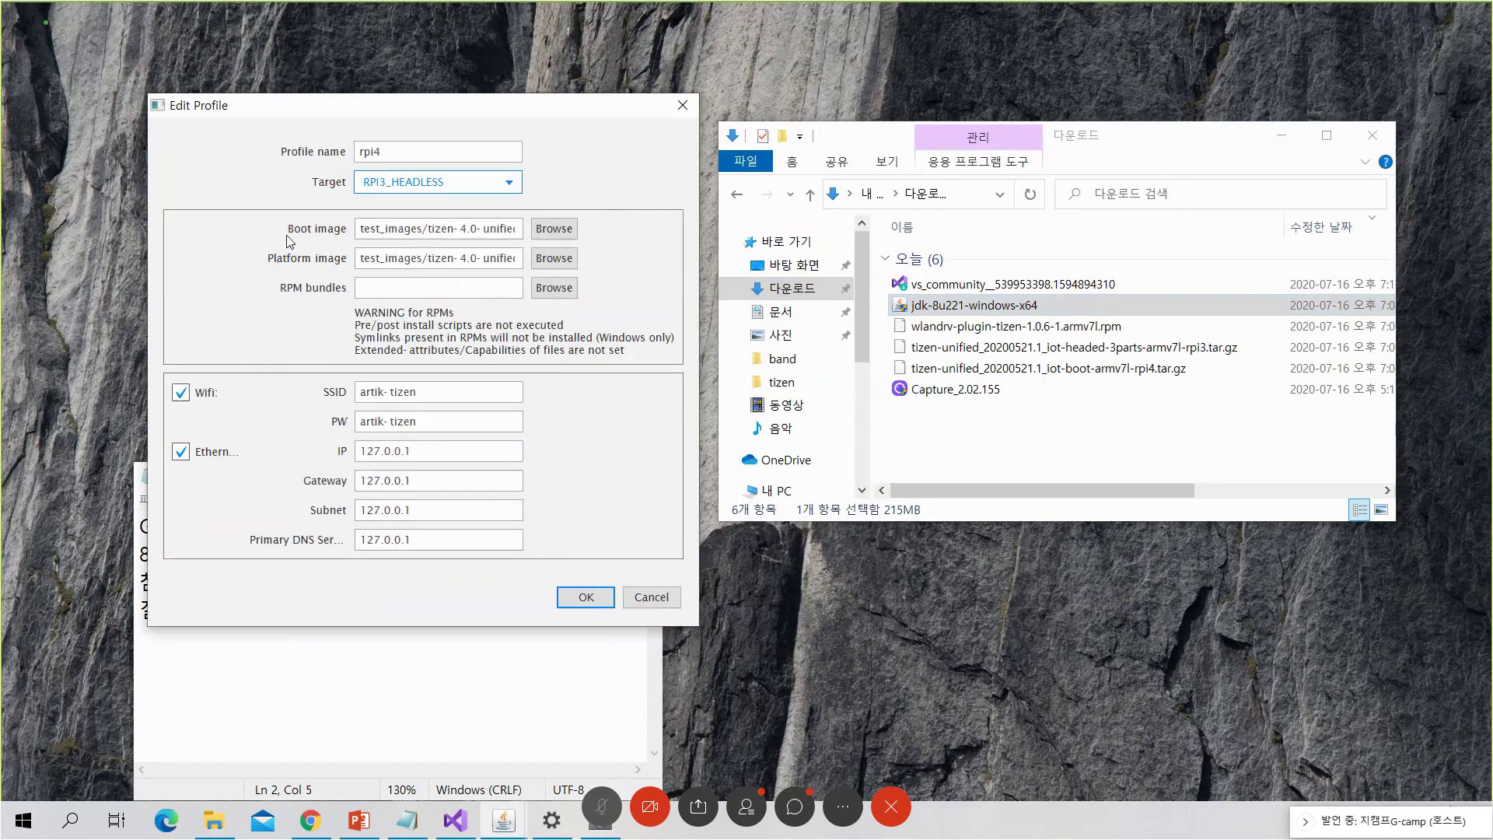
{"action": "left_click", "coordinate": [845, 137]}
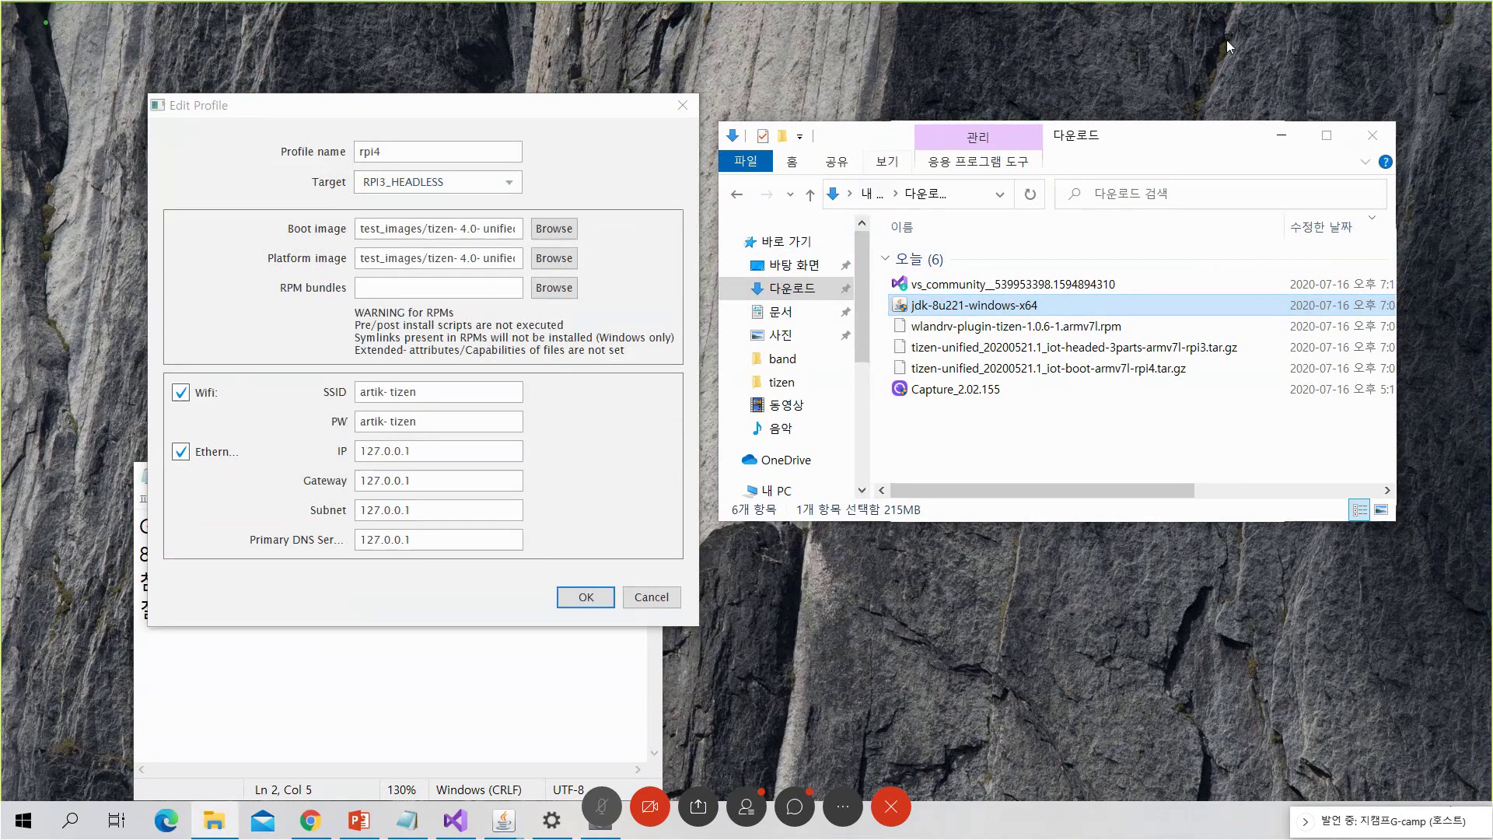
{"action": "left_click", "coordinate": [1261, 26]}
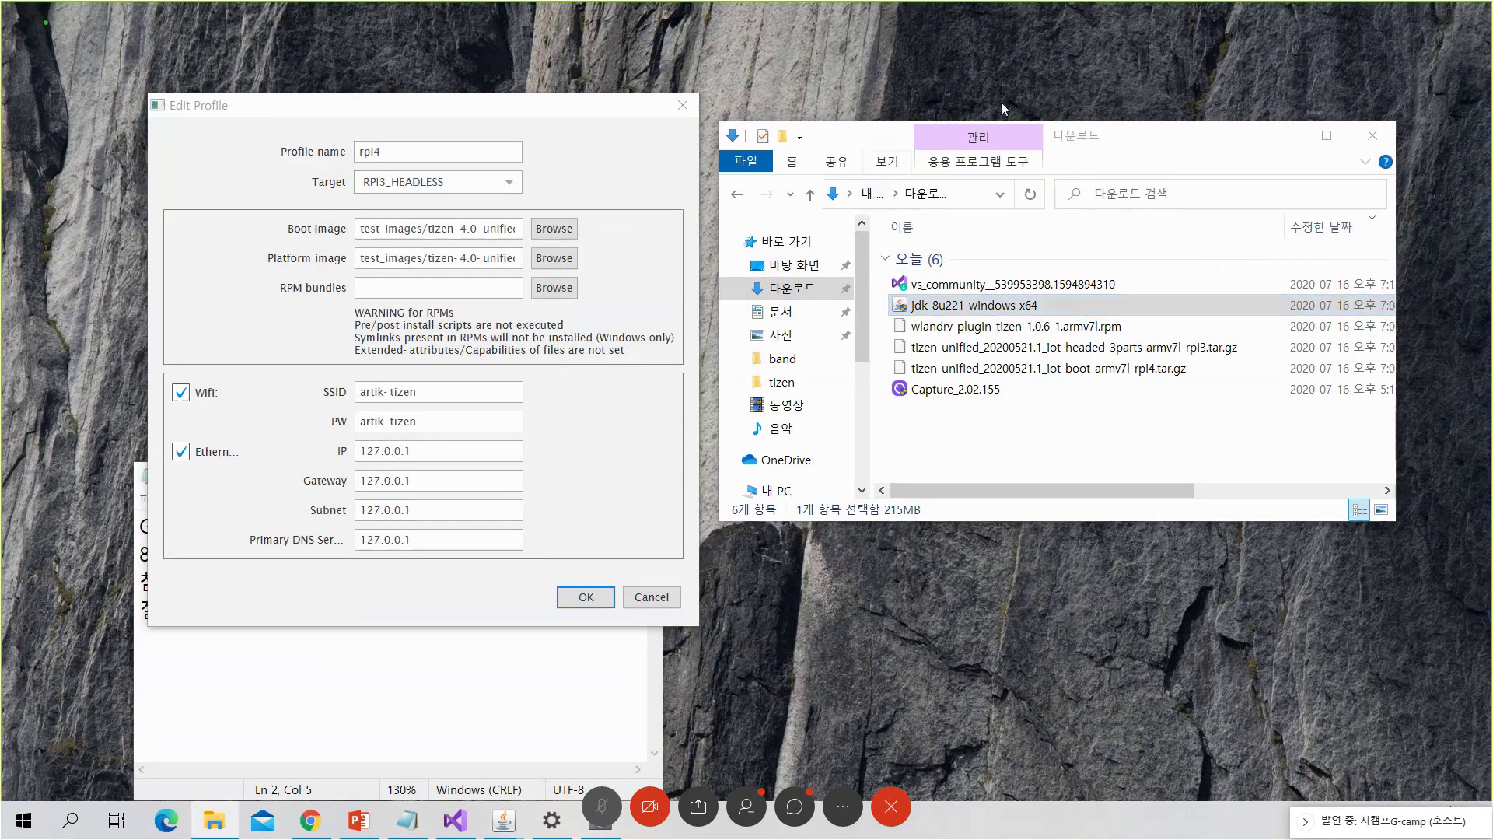
{"action": "left_click", "coordinate": [873, 138]}
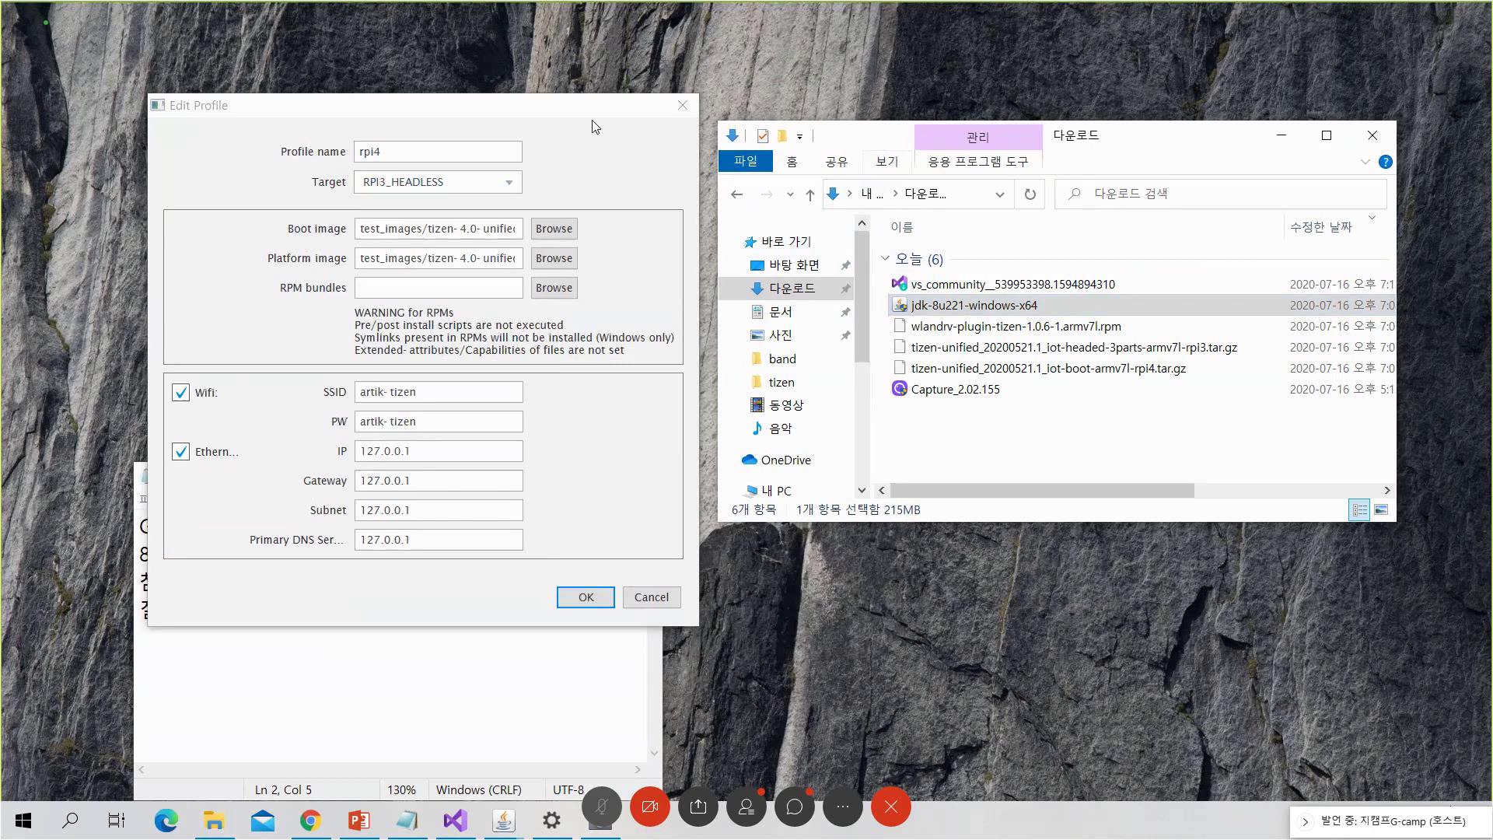
{"action": "left_click_drag", "start_coordinate": [1038, 139], "coordinate": [753, 123]}
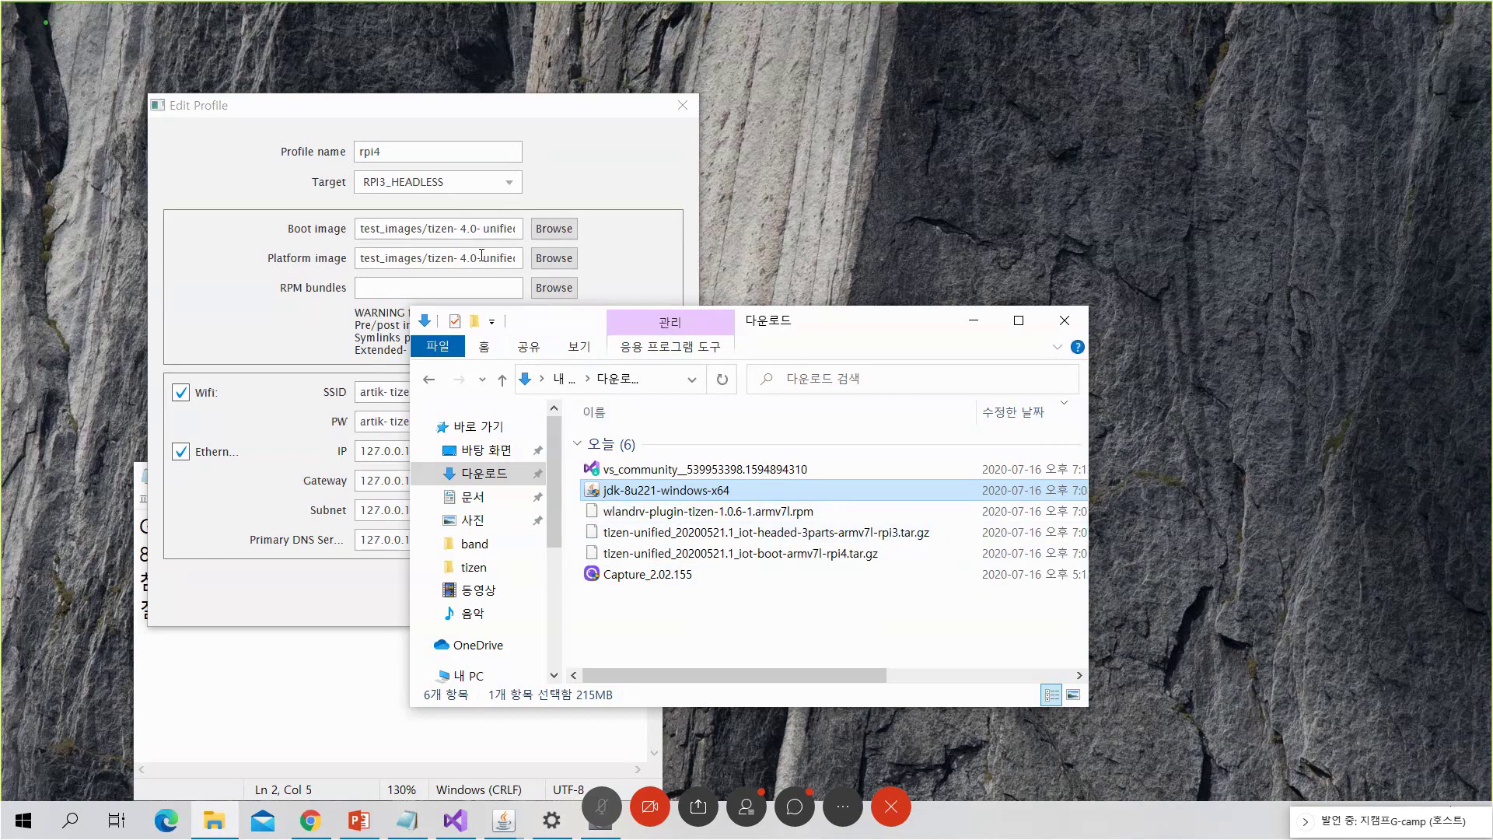
Look through the education\tizen\current folder on drive D: for the boot, platform and RPM files, and return to the Downloads folder
{"action": "left_click", "coordinate": [555, 611]}
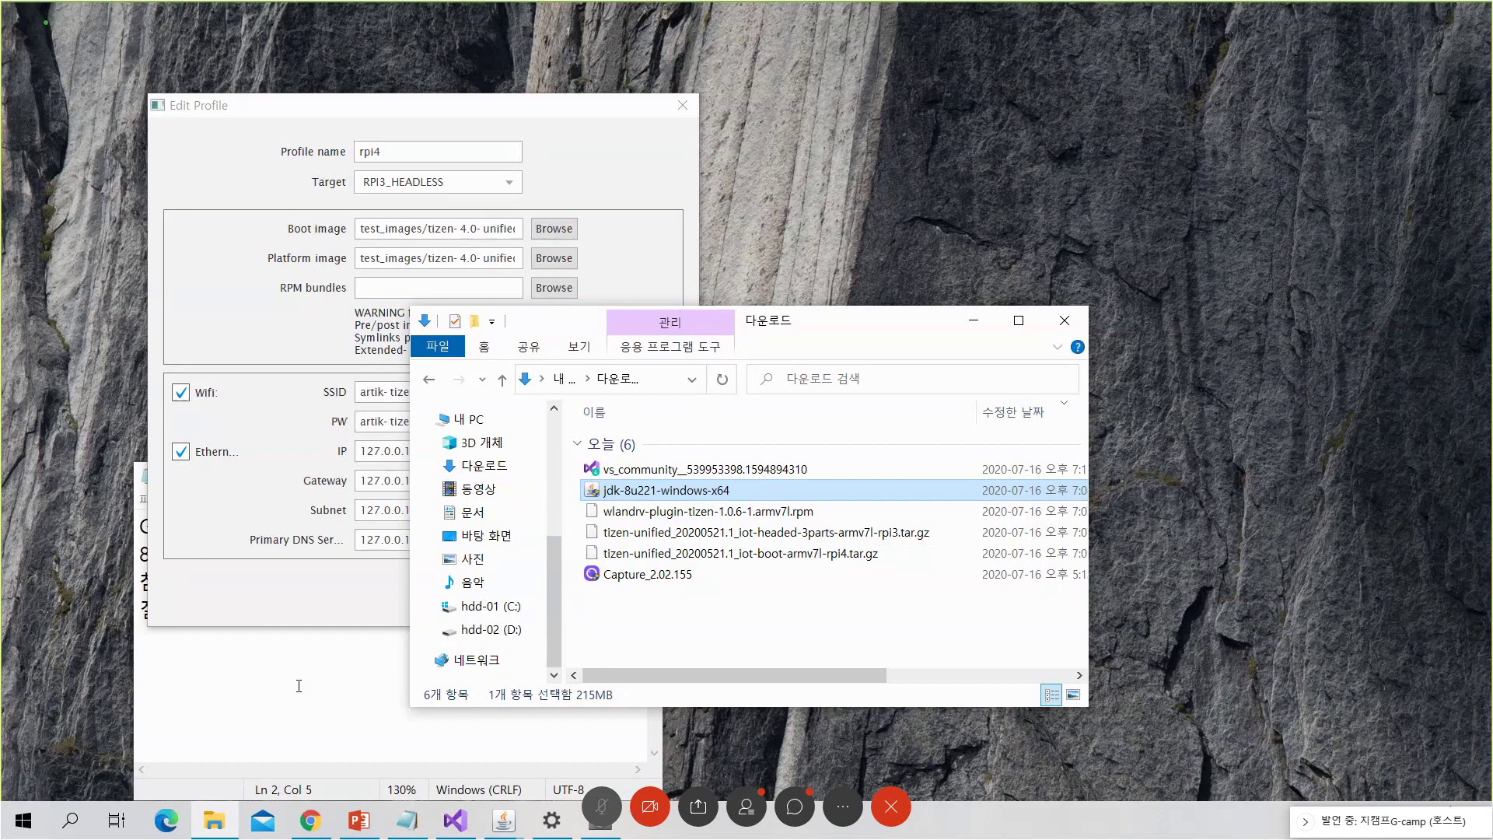
{"action": "left_click", "coordinate": [509, 631]}
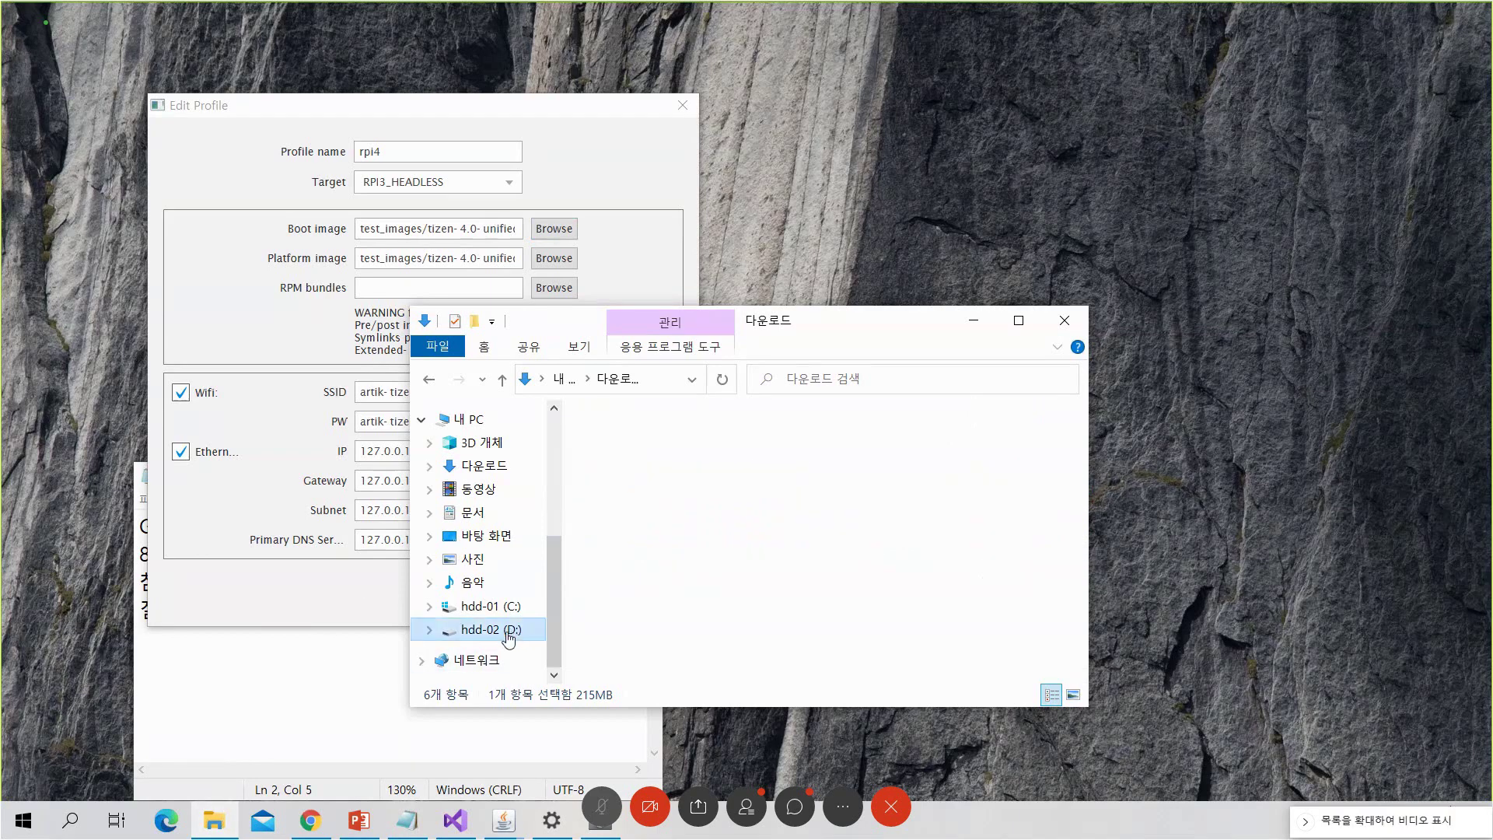
{"action": "double_click", "coordinate": [628, 444]}
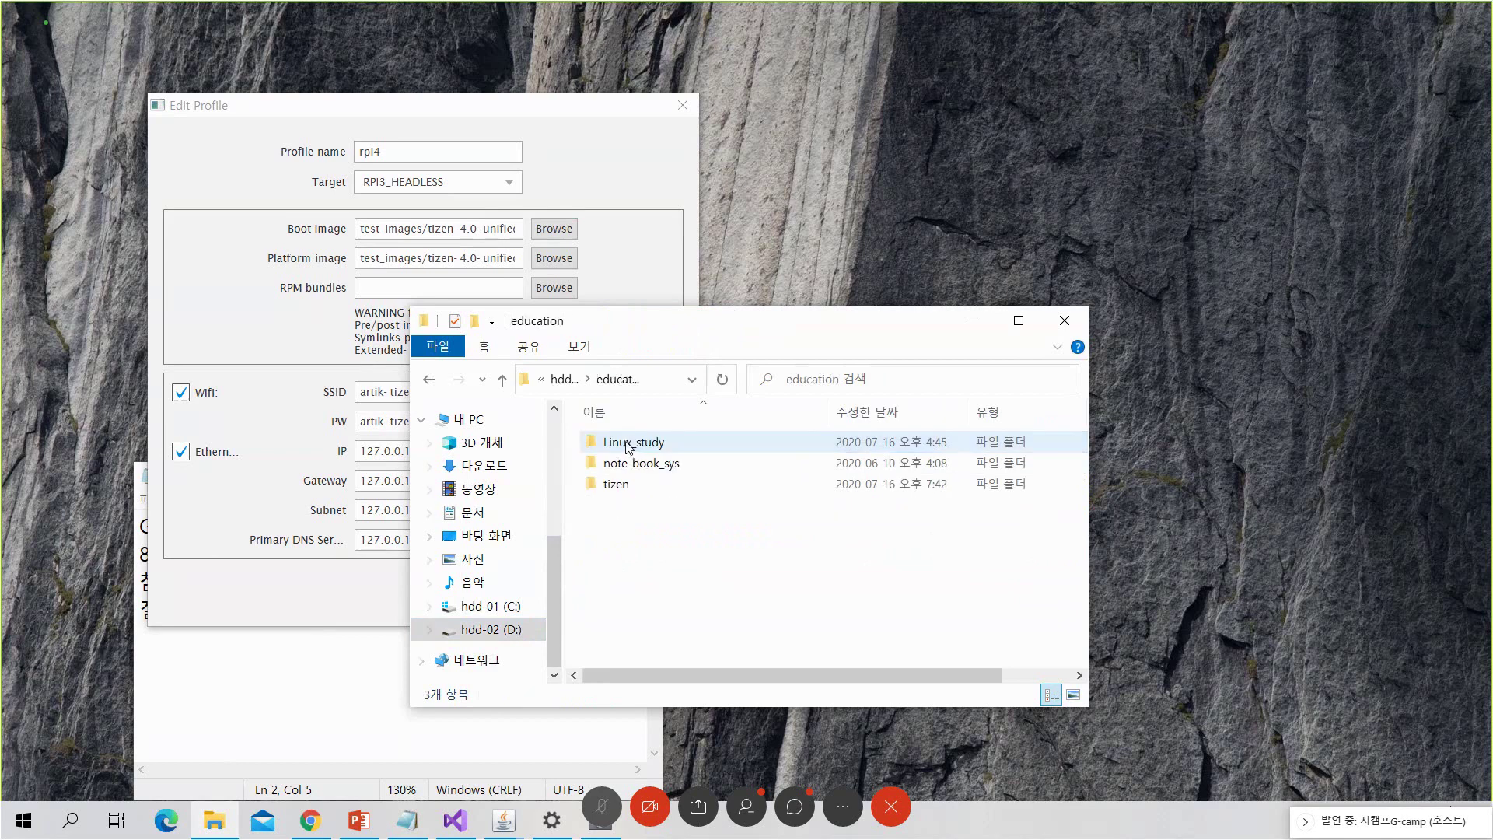
{"action": "double_click", "coordinate": [616, 485]}
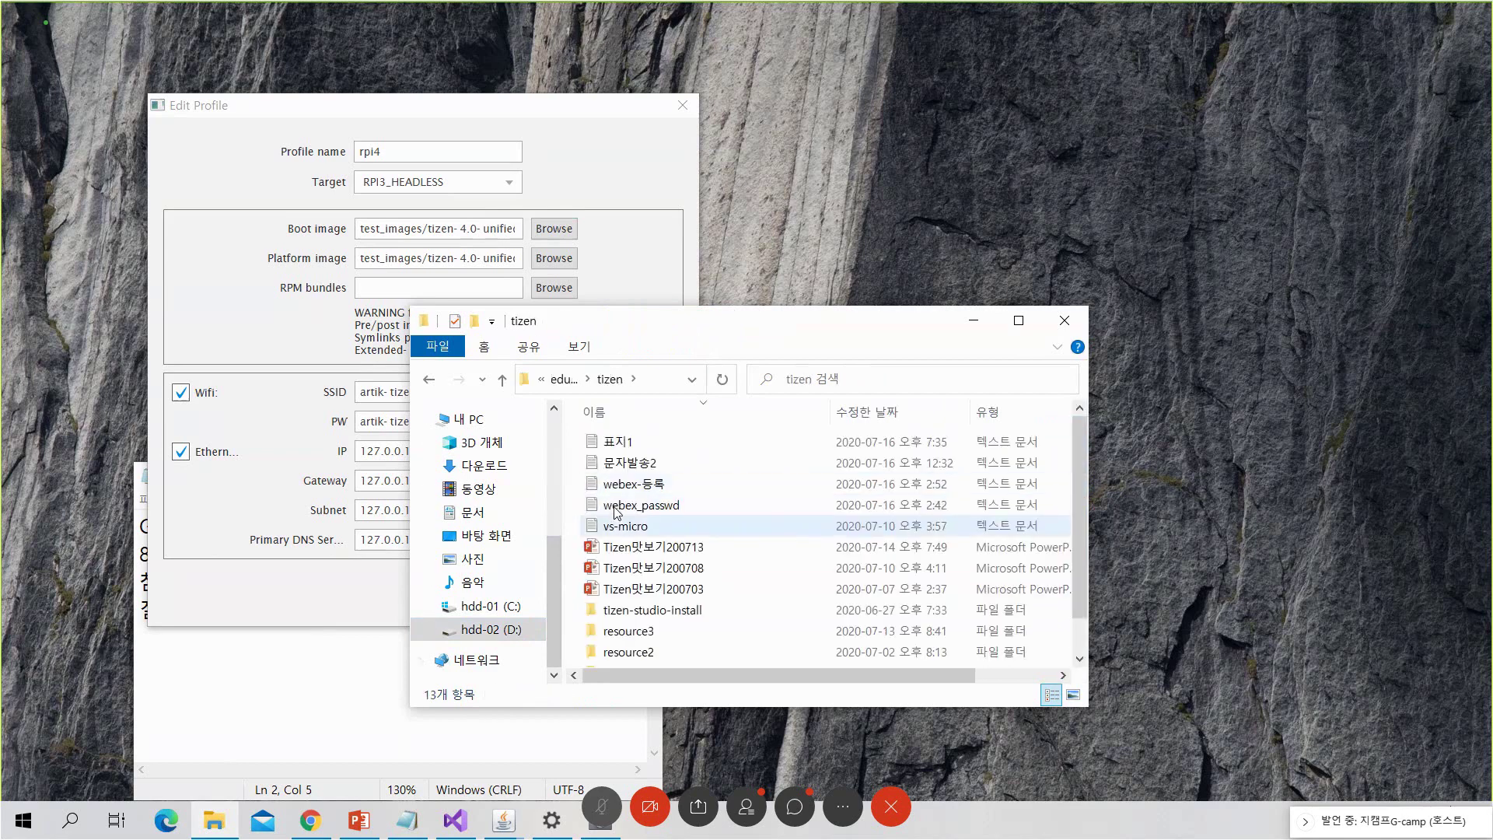
{"action": "scroll", "coordinate": [618, 518], "scroll_direction": "down", "scroll_amount": 1}
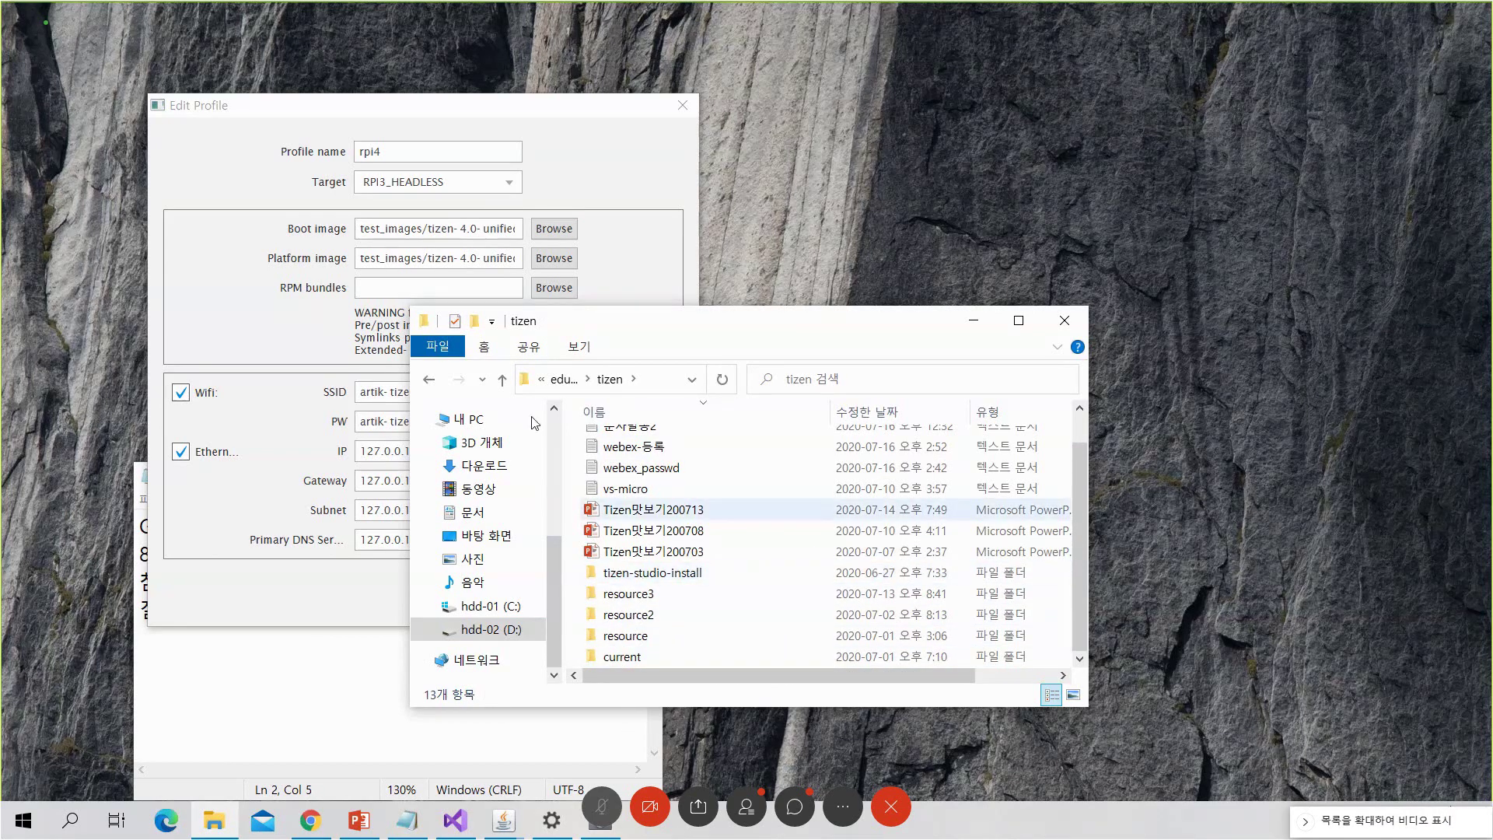
{"action": "left_click", "coordinate": [503, 379]}
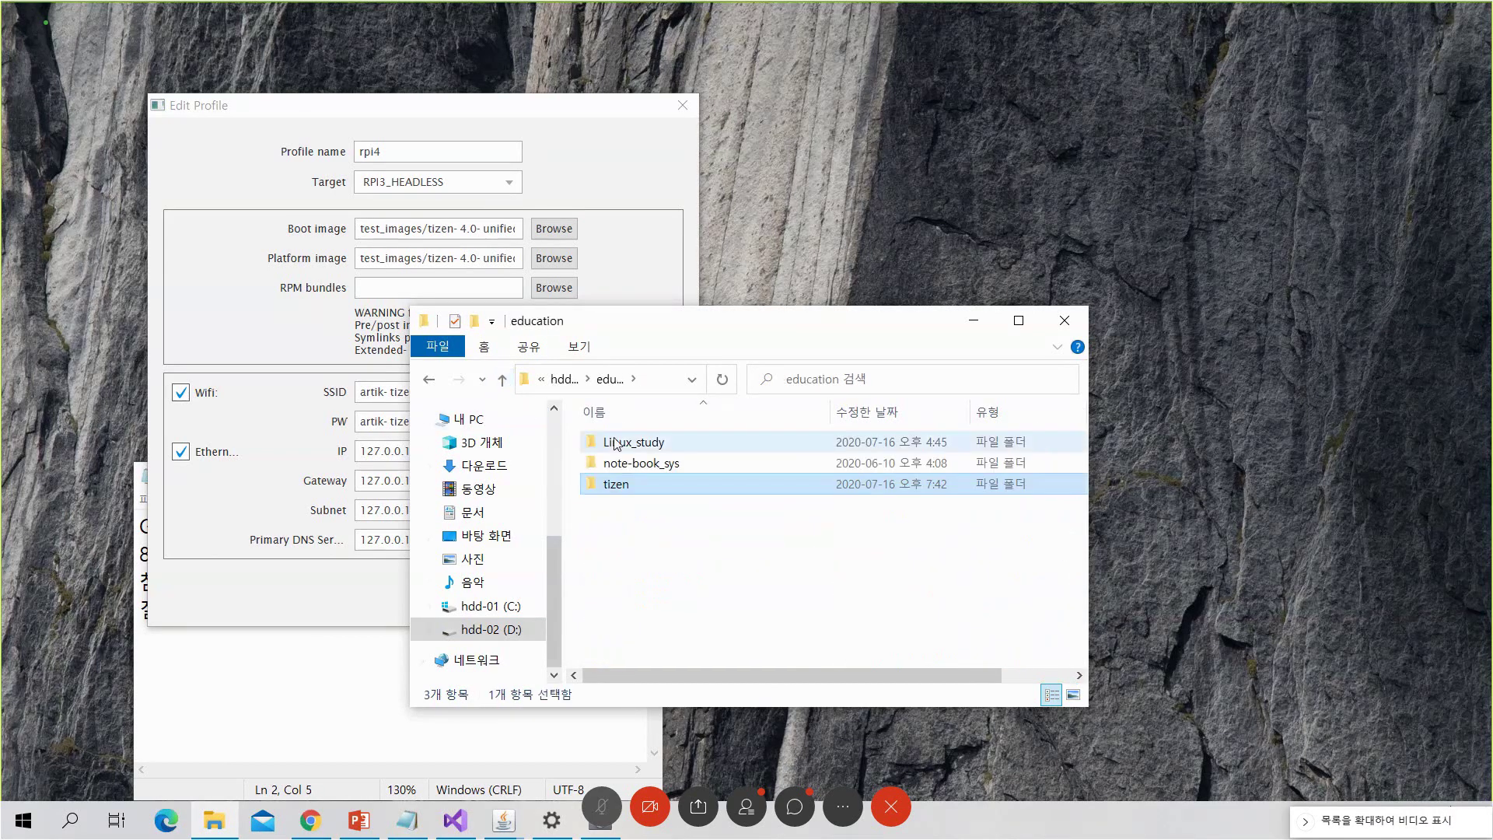
{"action": "double_click", "coordinate": [615, 488]}
{"action": "scroll", "coordinate": [615, 527], "scroll_direction": "down", "scroll_amount": 1}
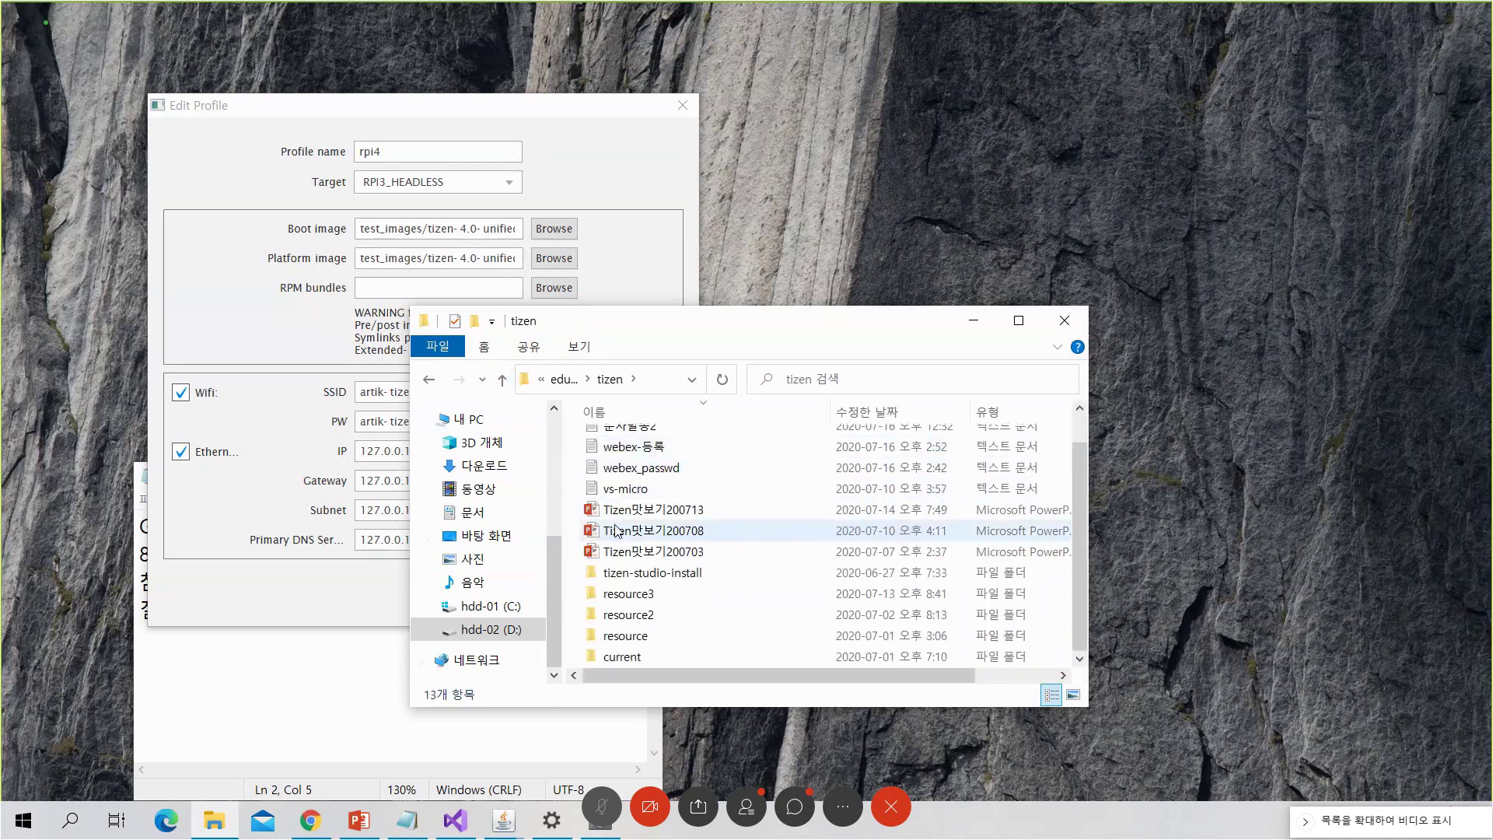
{"action": "double_click", "coordinate": [619, 660]}
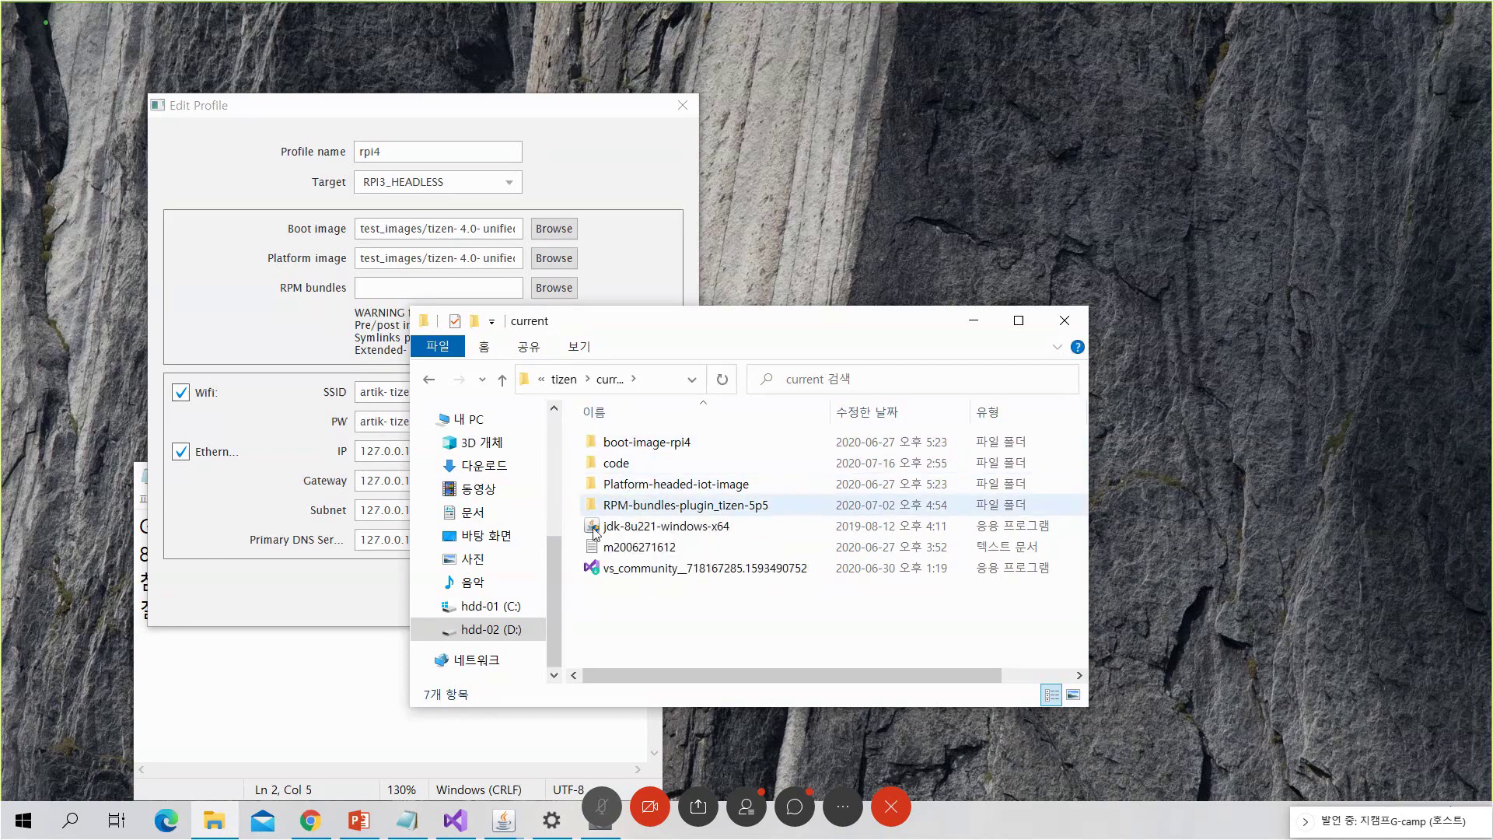
{"action": "left_click", "coordinate": [482, 466]}
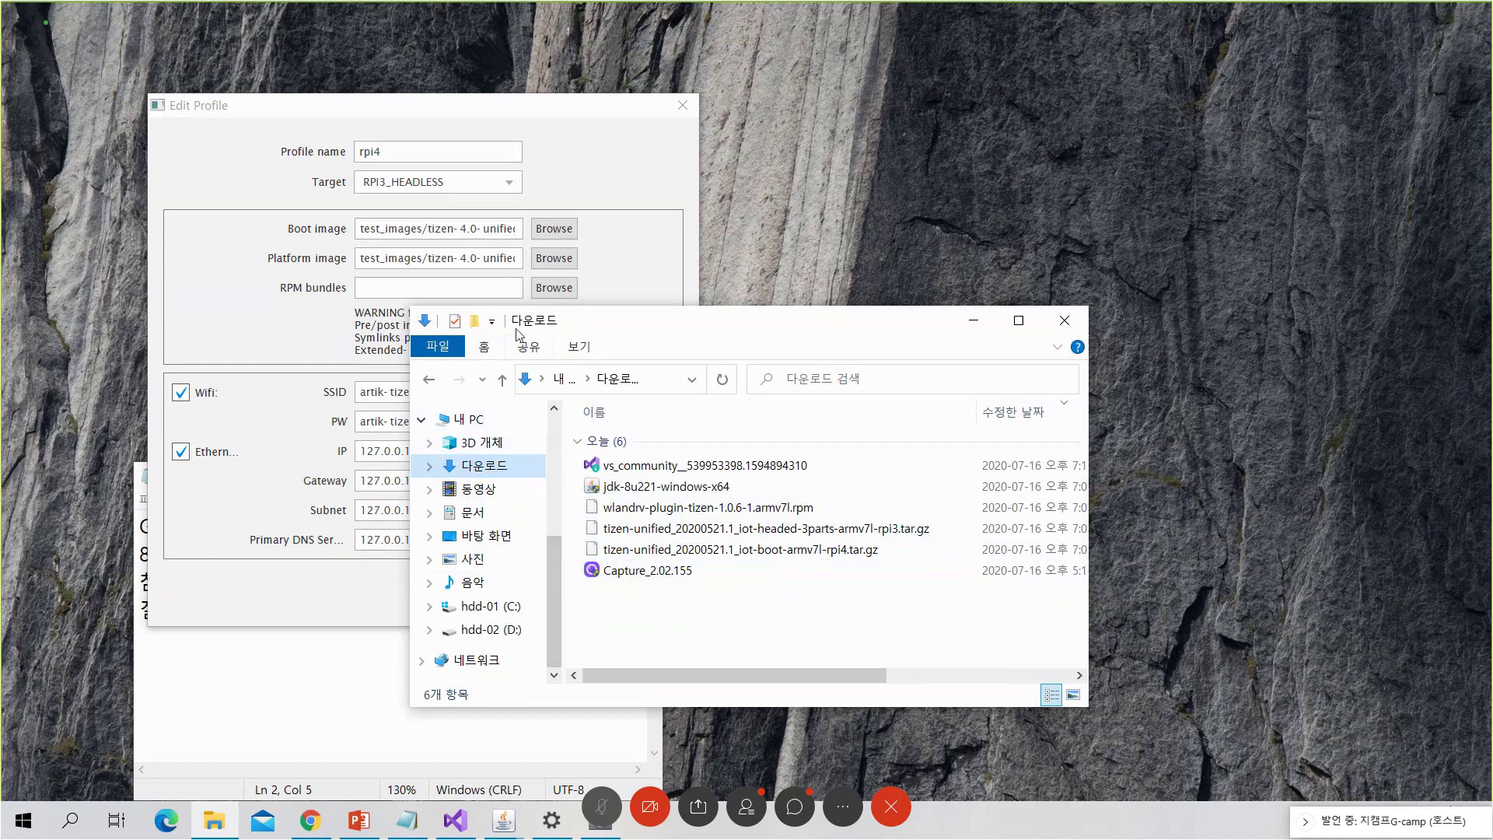
Start choosing a boot image for the rpi4 profile and select the education folder on drive D:
{"action": "left_click", "coordinate": [615, 172]}
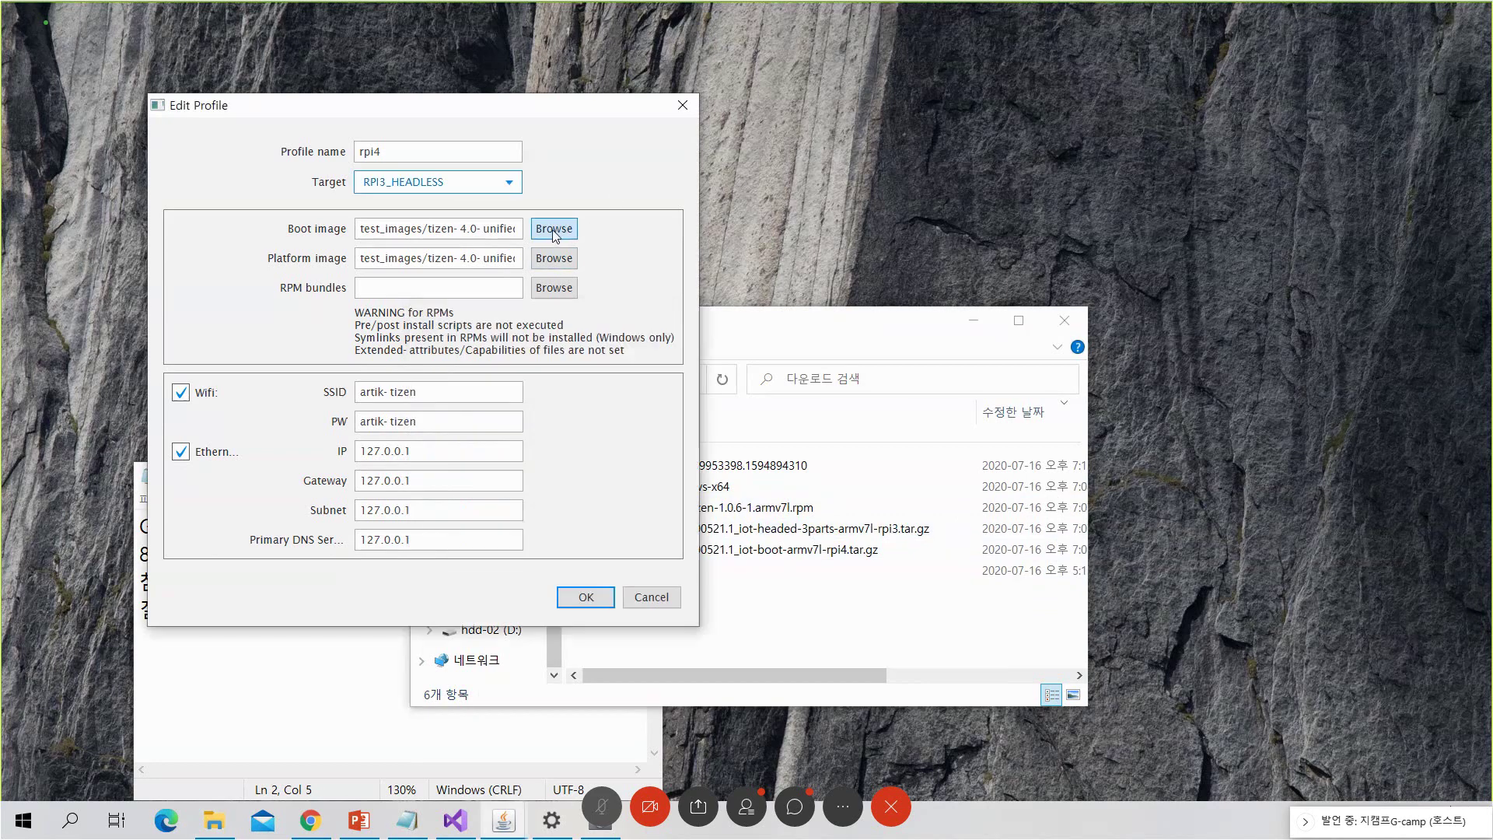
{"action": "left_click", "coordinate": [554, 230]}
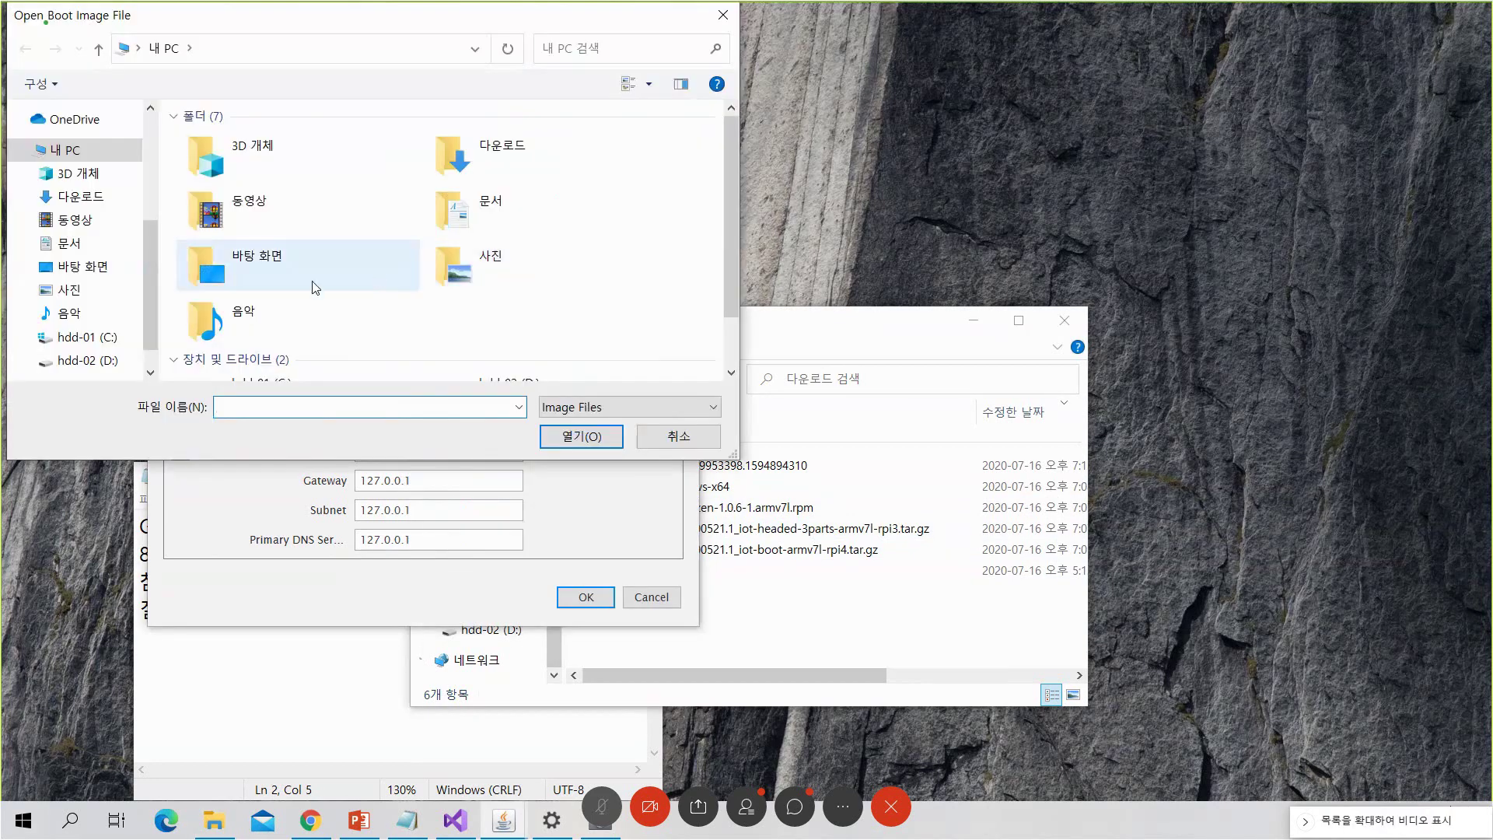
{"action": "left_click", "coordinate": [117, 366]}
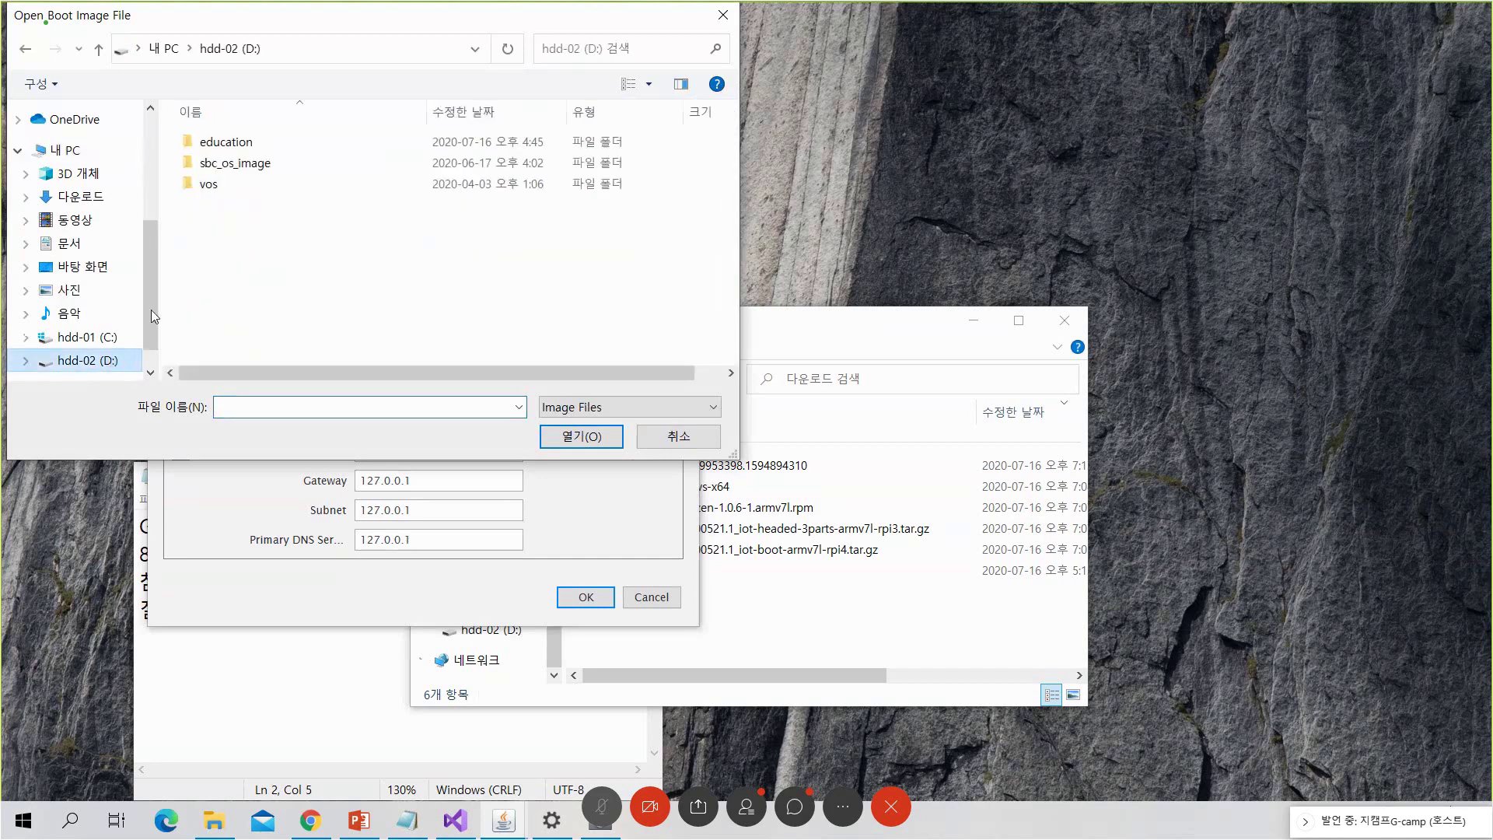
{"action": "left_click", "coordinate": [228, 148]}
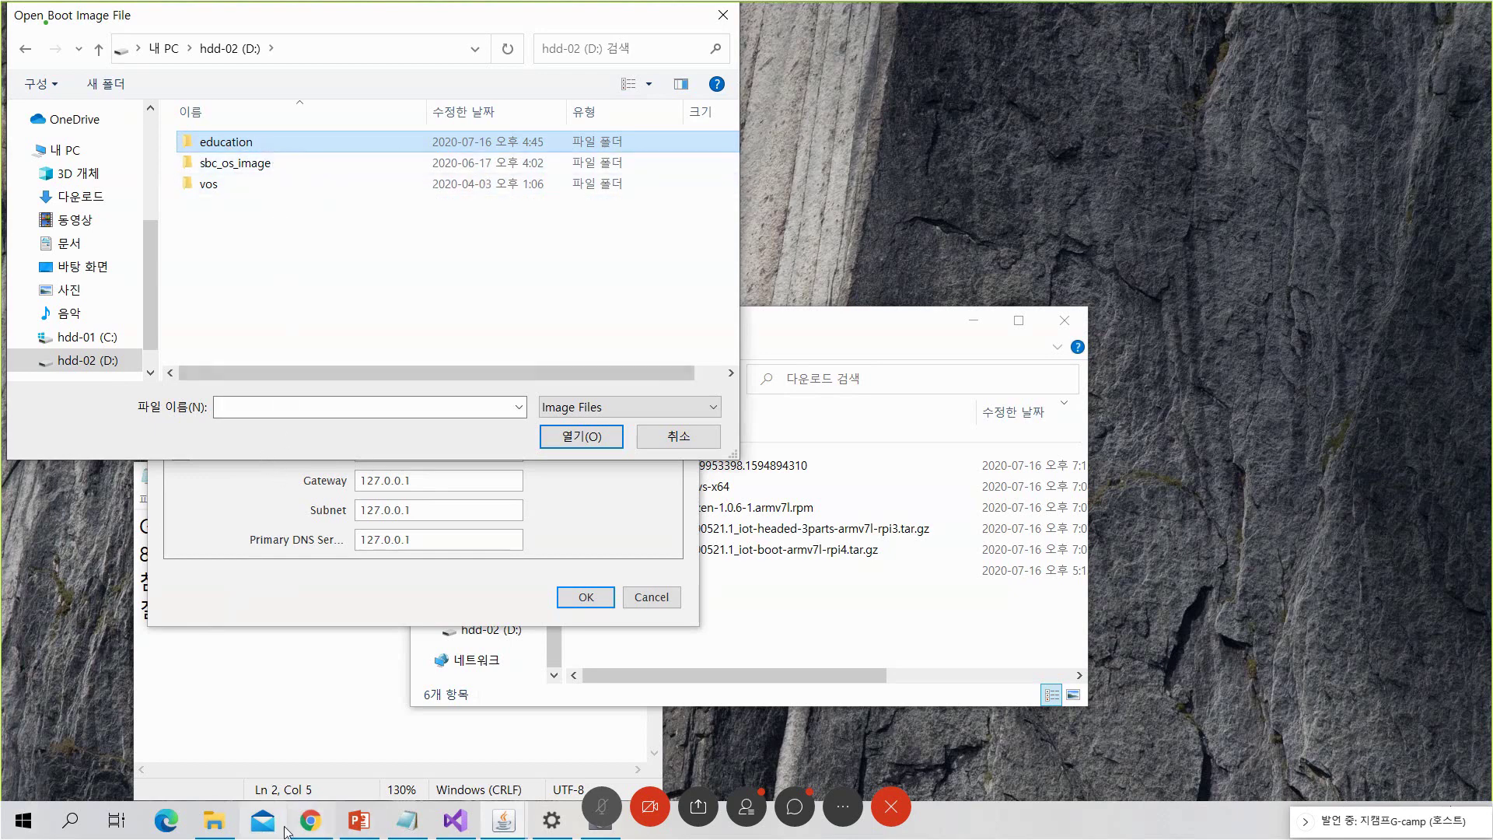
Switch to the Tizen맛보기200703 presentation in PowerPoint, look through its installation and image-burning slides, and minimize it
{"action": "left_click", "coordinate": [366, 825]}
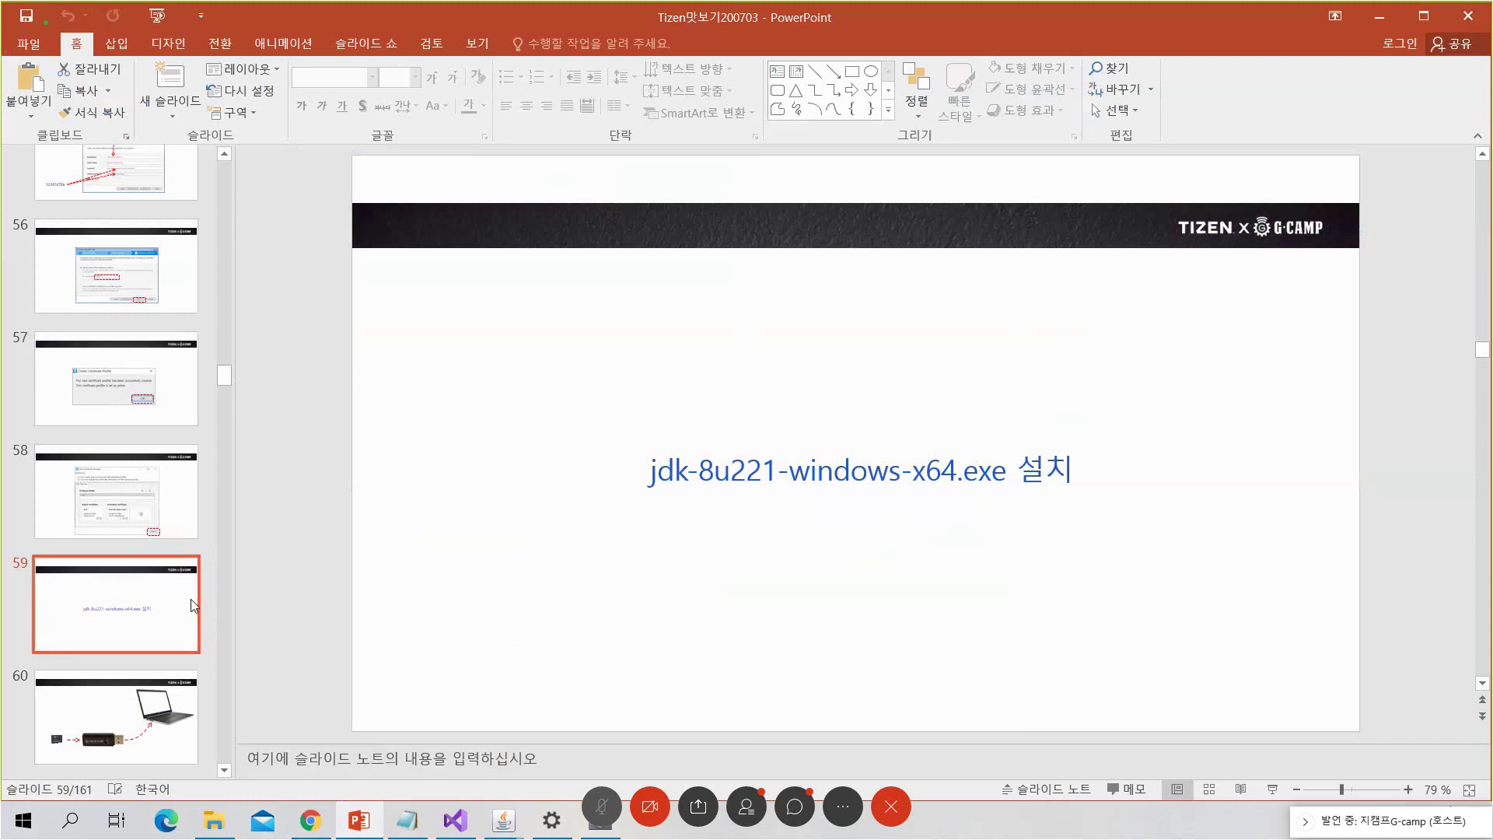
{"action": "scroll", "coordinate": [195, 603], "scroll_direction": "up", "scroll_amount": 3}
{"action": "scroll", "coordinate": [190, 607], "scroll_direction": "up", "scroll_amount": 10}
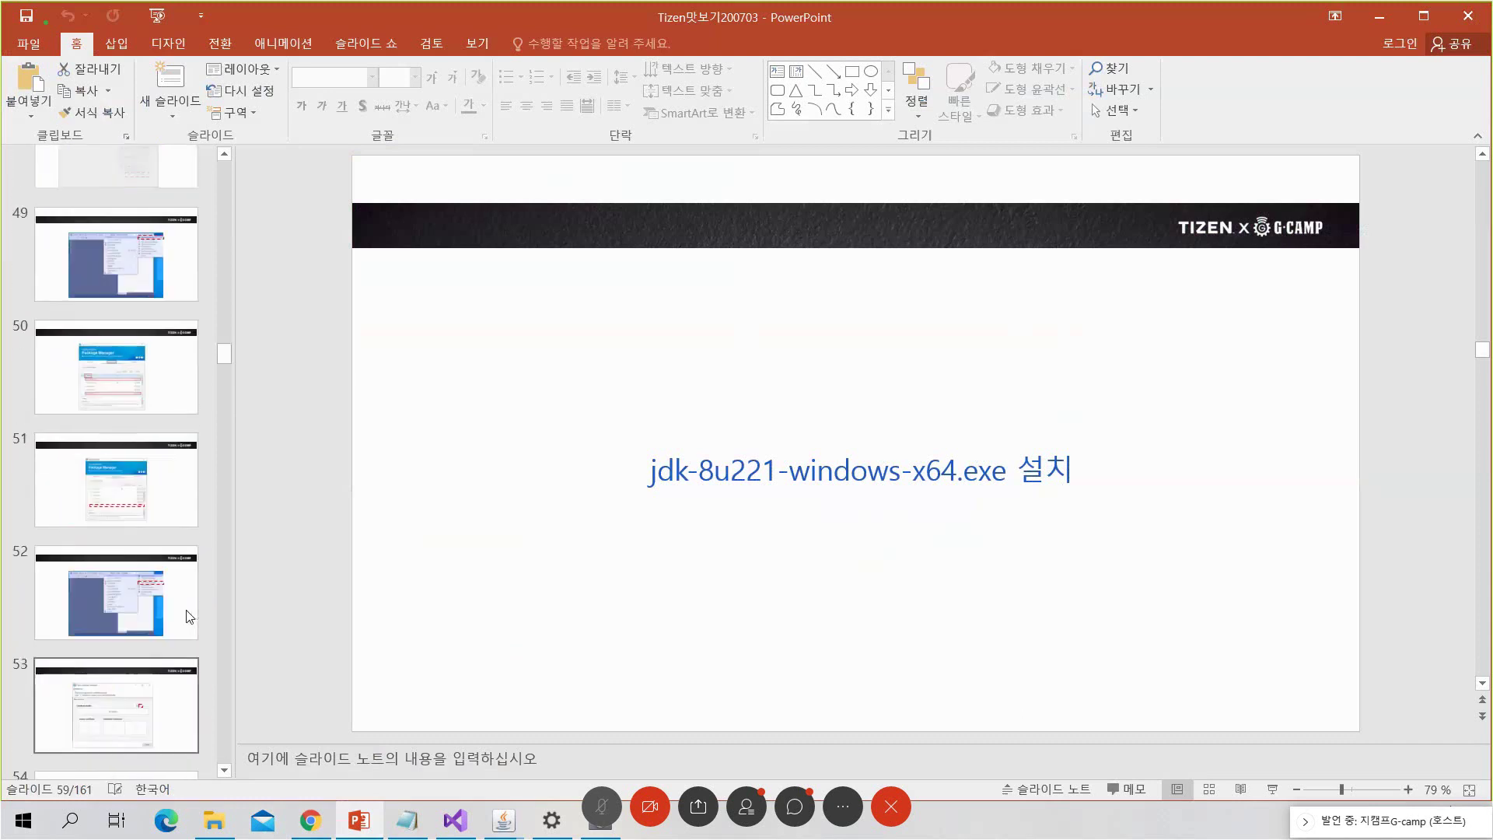
{"action": "scroll", "coordinate": [190, 614], "scroll_direction": "up", "scroll_amount": 12}
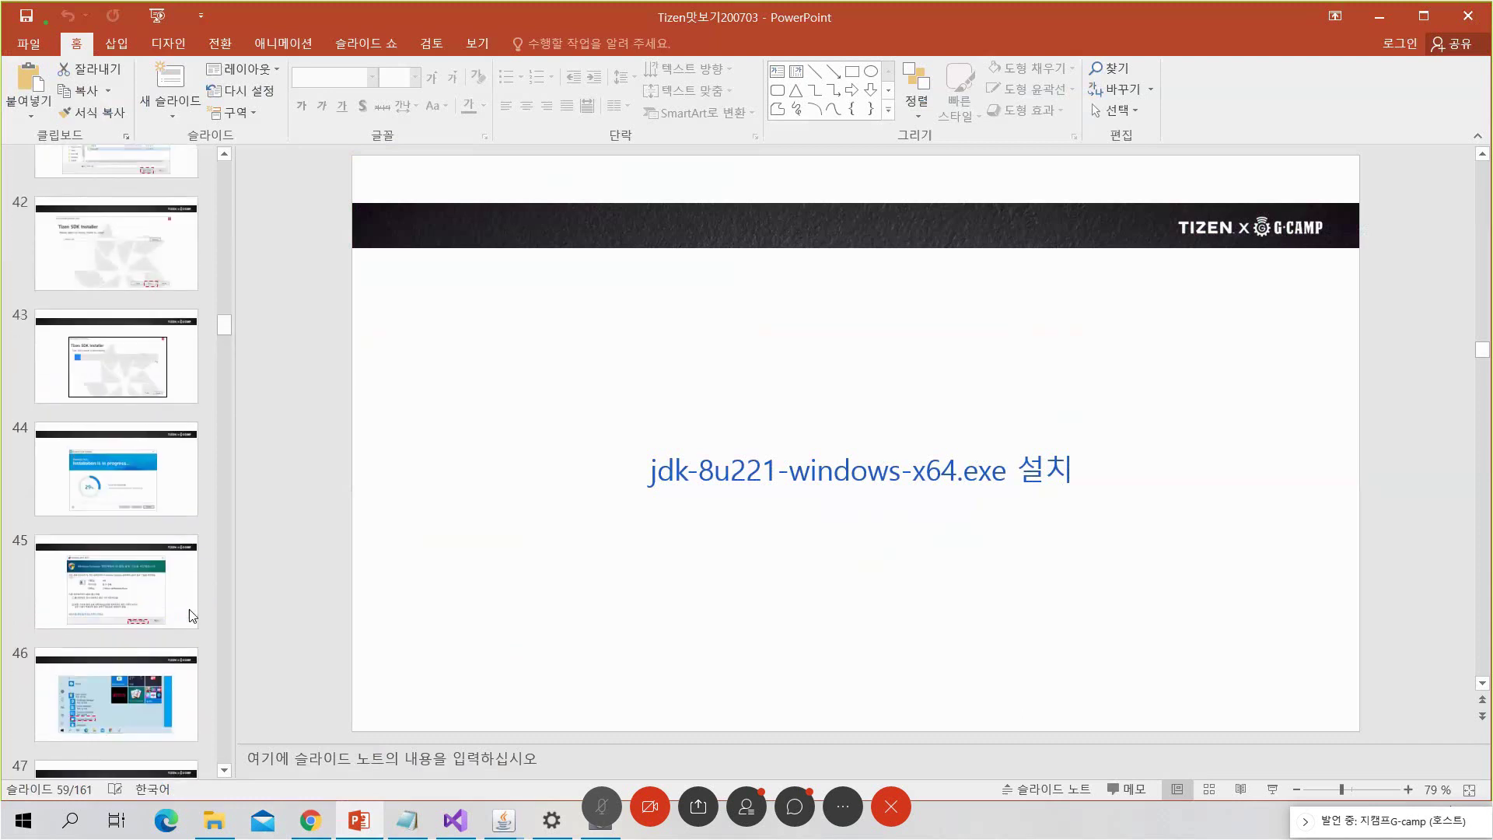
{"action": "scroll", "coordinate": [190, 612], "scroll_direction": "up", "scroll_amount": 12}
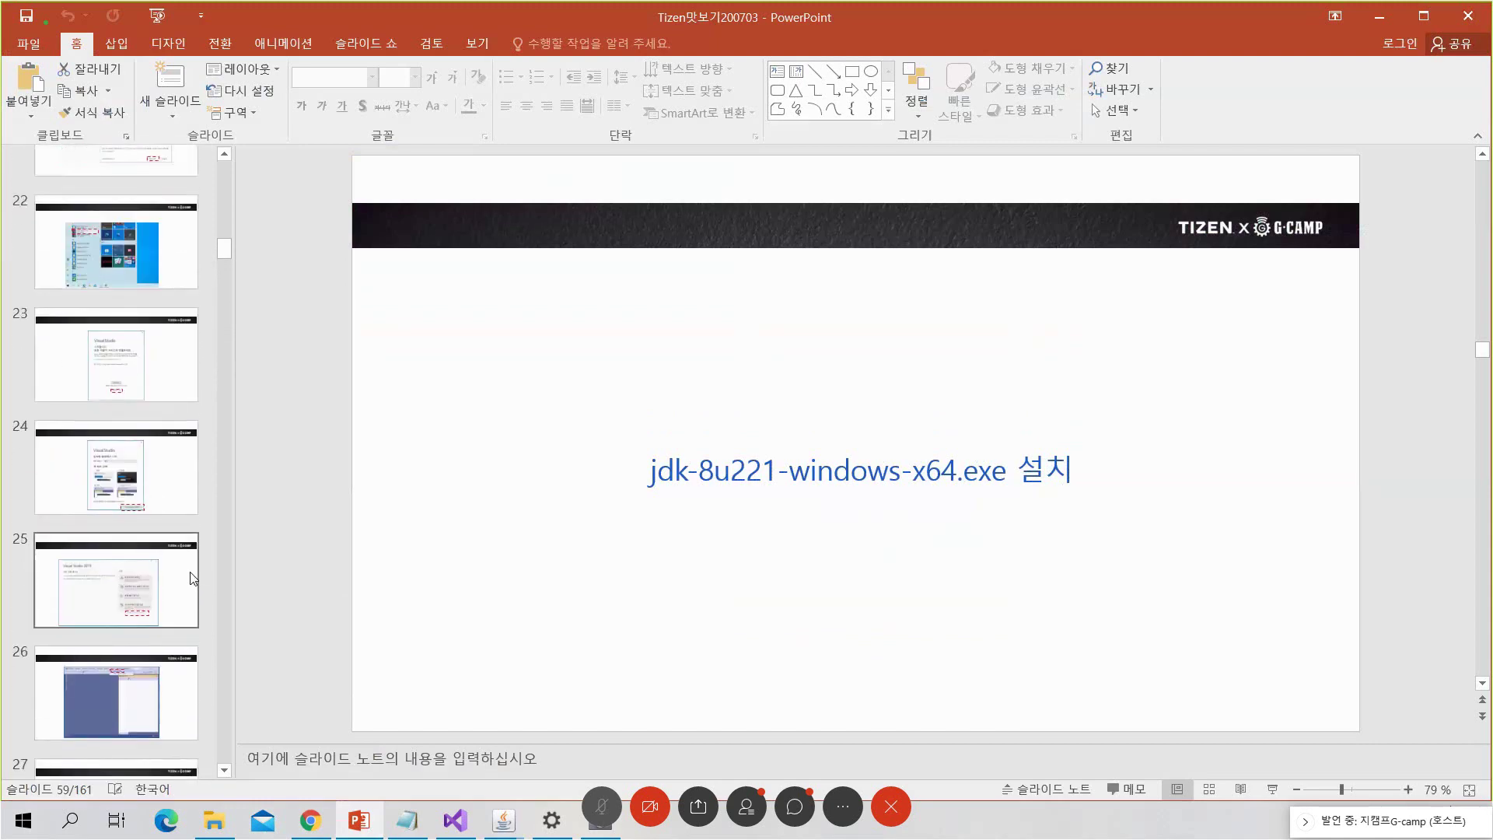
{"action": "scroll", "coordinate": [193, 575], "scroll_direction": "up", "scroll_amount": 5}
{"action": "scroll", "coordinate": [204, 497], "scroll_direction": "up", "scroll_amount": 3}
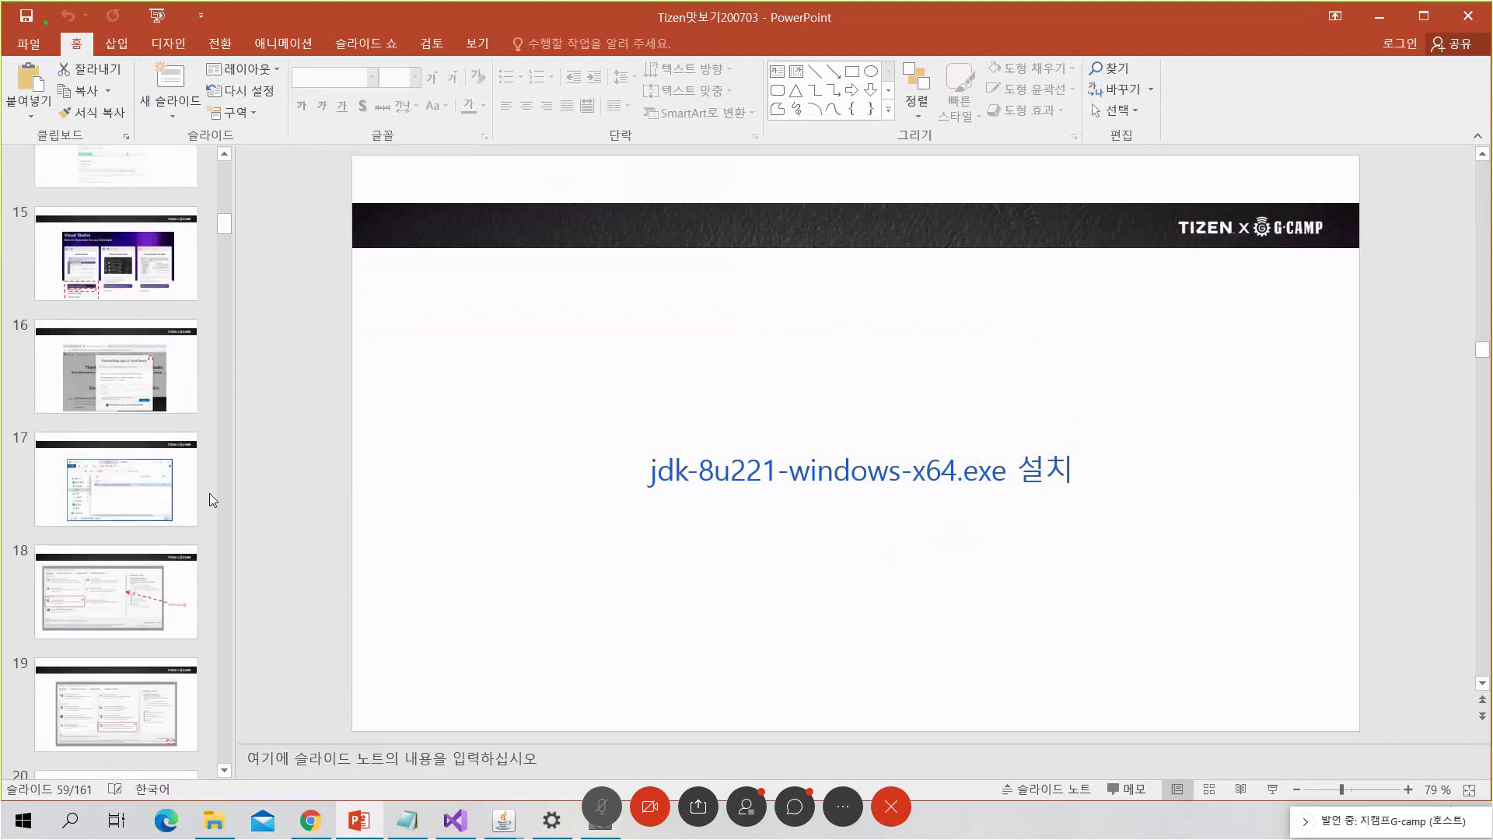
{"action": "scroll", "coordinate": [225, 528], "scroll_direction": "down", "scroll_amount": 9}
{"action": "scroll", "coordinate": [230, 529], "scroll_direction": "down", "scroll_amount": 20}
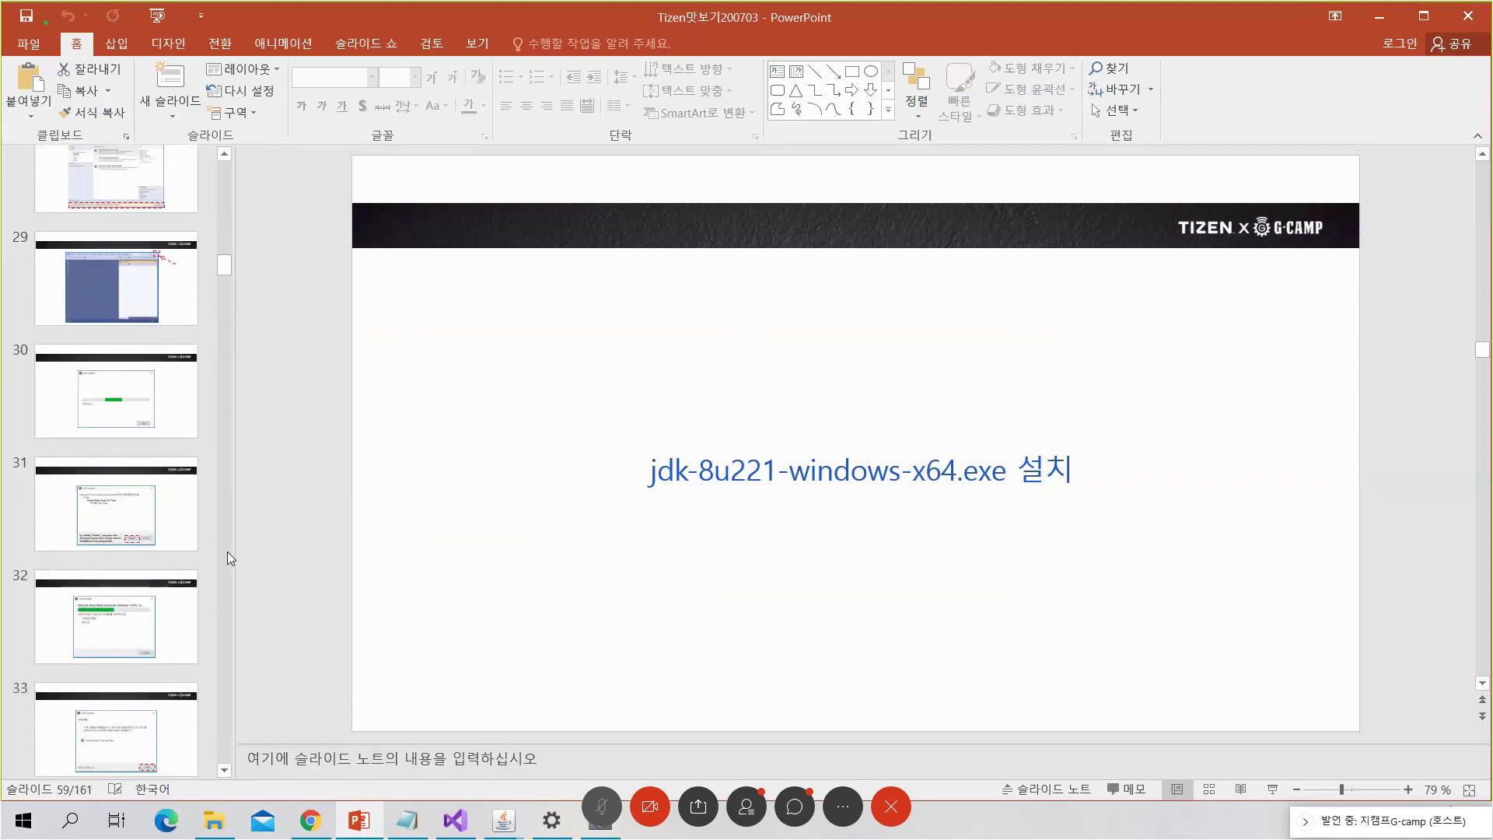
{"action": "scroll", "coordinate": [218, 591], "scroll_direction": "down", "scroll_amount": 17}
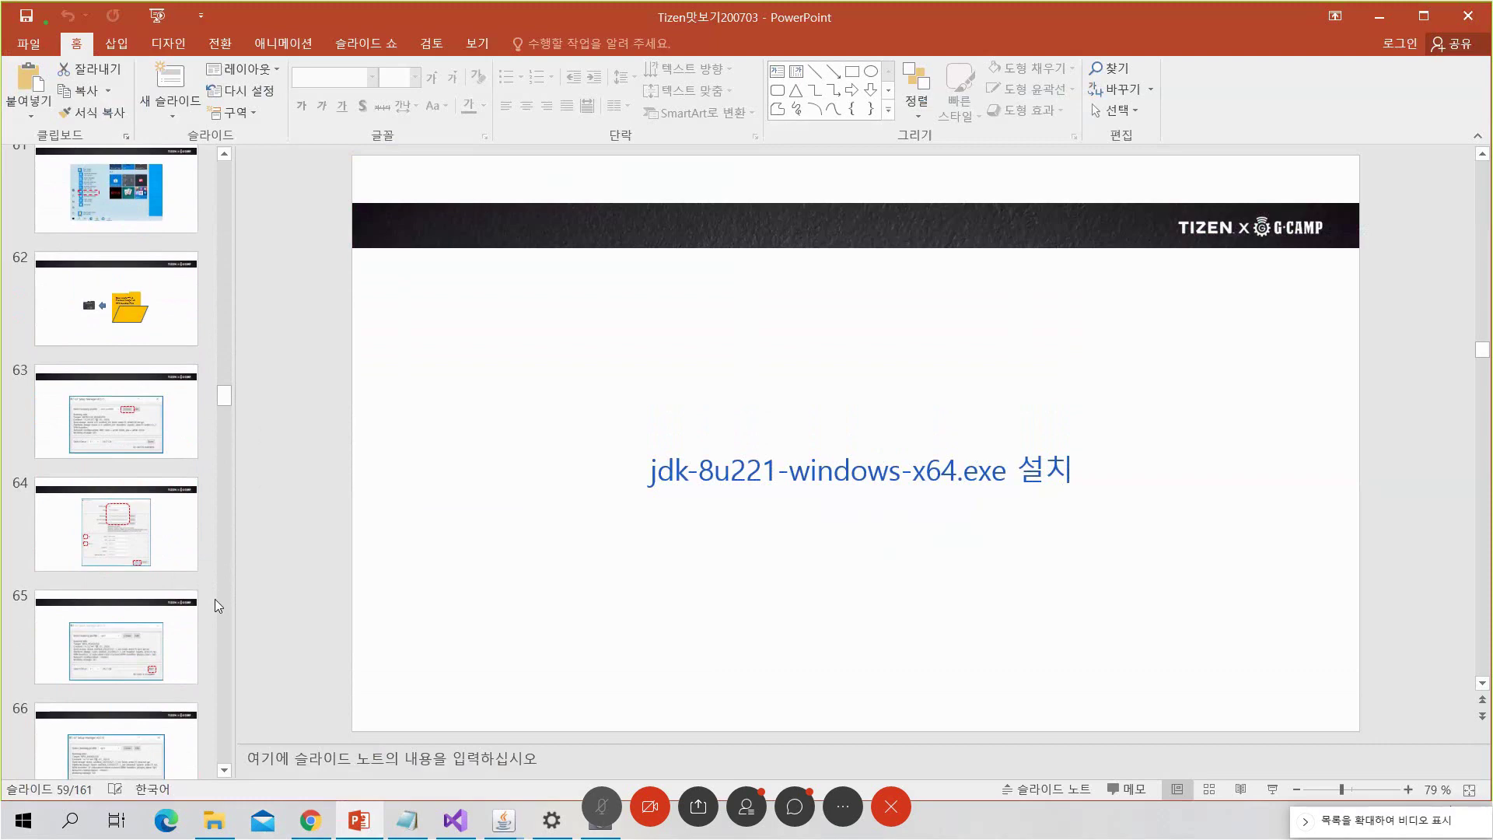
{"action": "scroll", "coordinate": [215, 599], "scroll_direction": "down", "scroll_amount": 4}
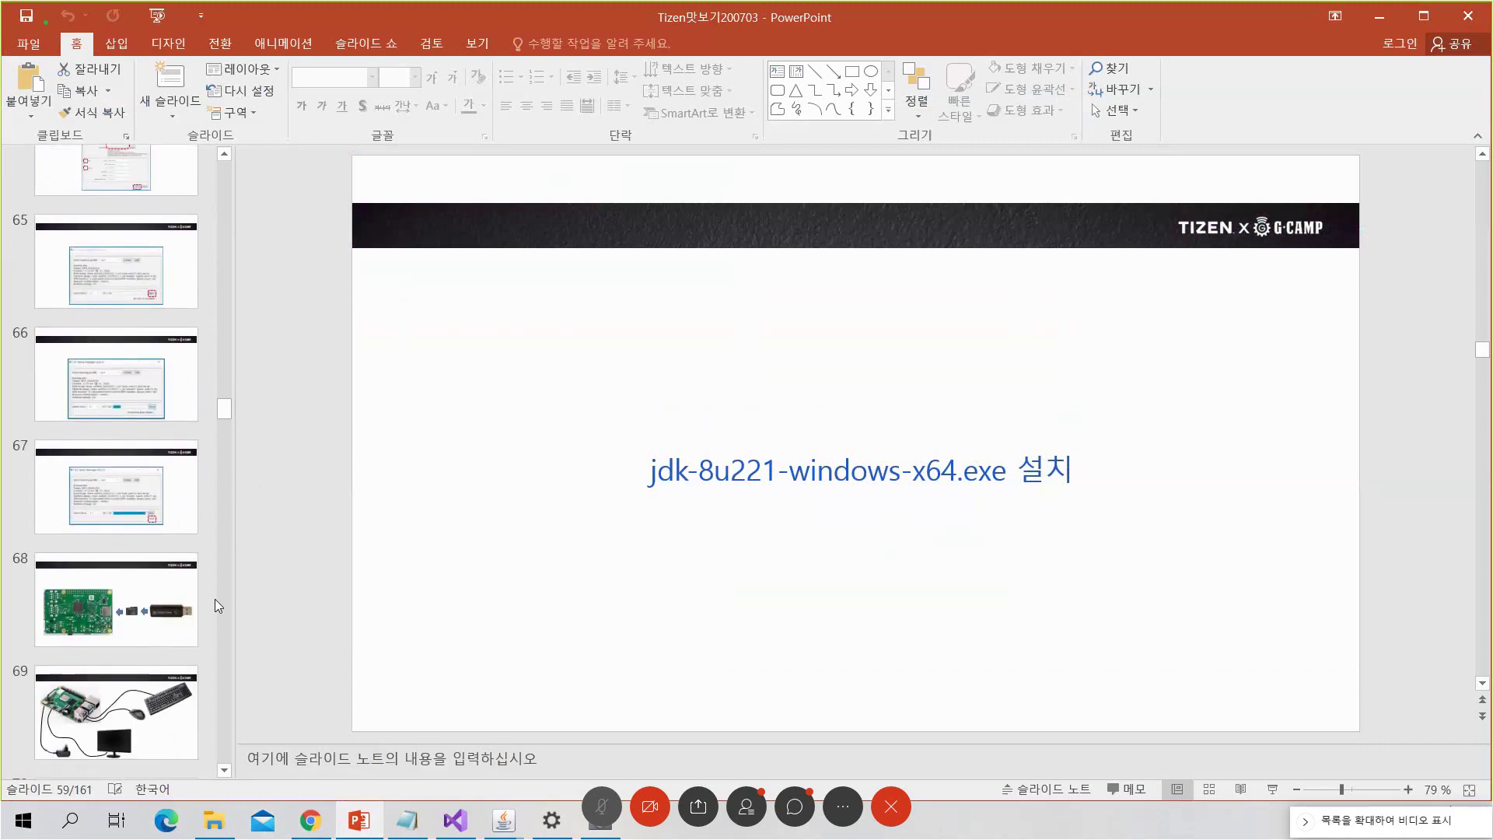
{"action": "scroll", "coordinate": [215, 599], "scroll_direction": "down", "scroll_amount": 3}
{"action": "scroll", "coordinate": [215, 599], "scroll_direction": "up", "scroll_amount": 9}
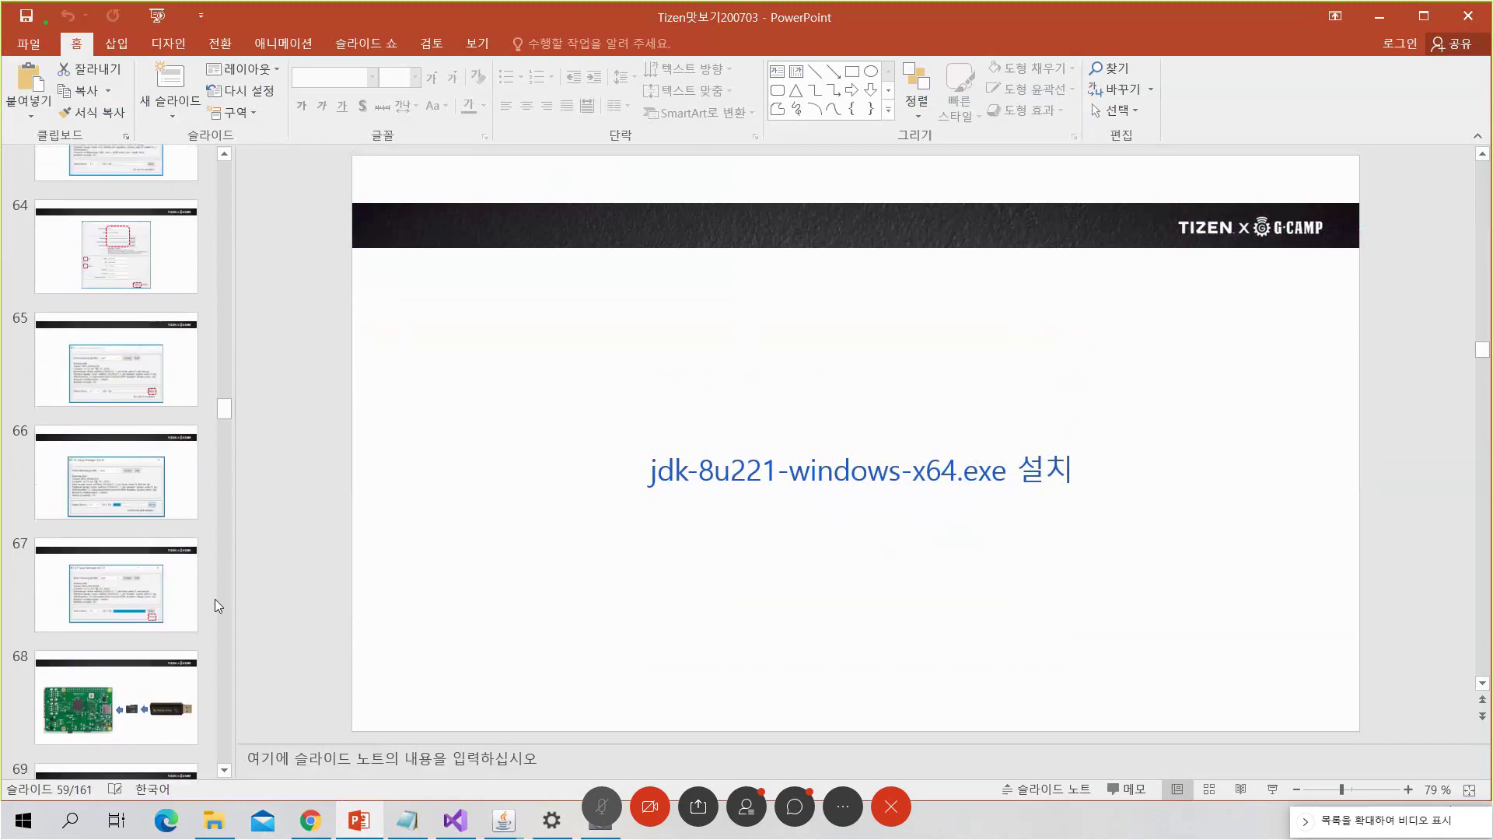
{"action": "scroll", "coordinate": [215, 599], "scroll_direction": "up", "scroll_amount": 4}
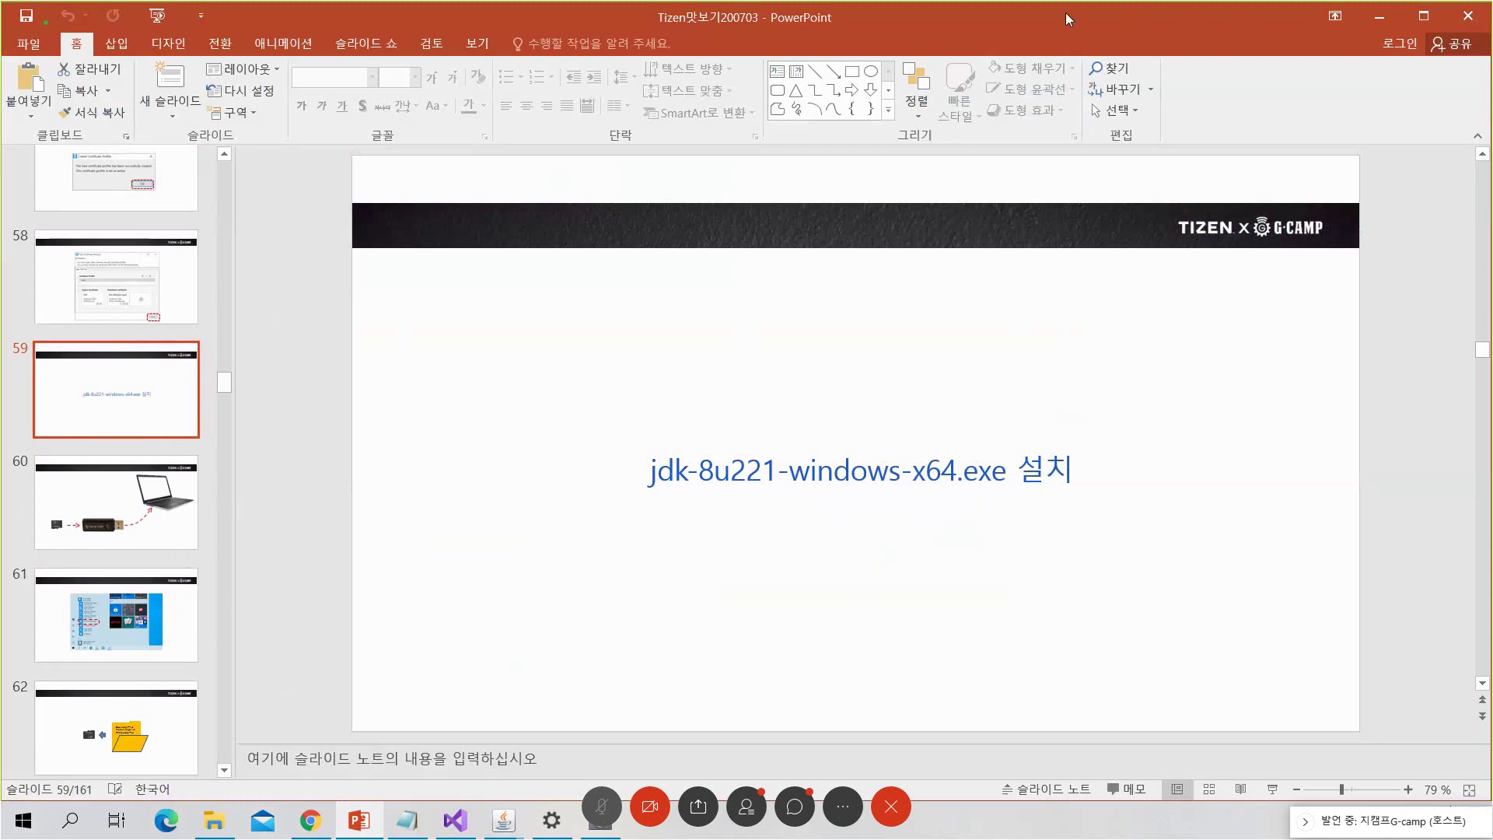
{"action": "key", "text": "super+Down"}
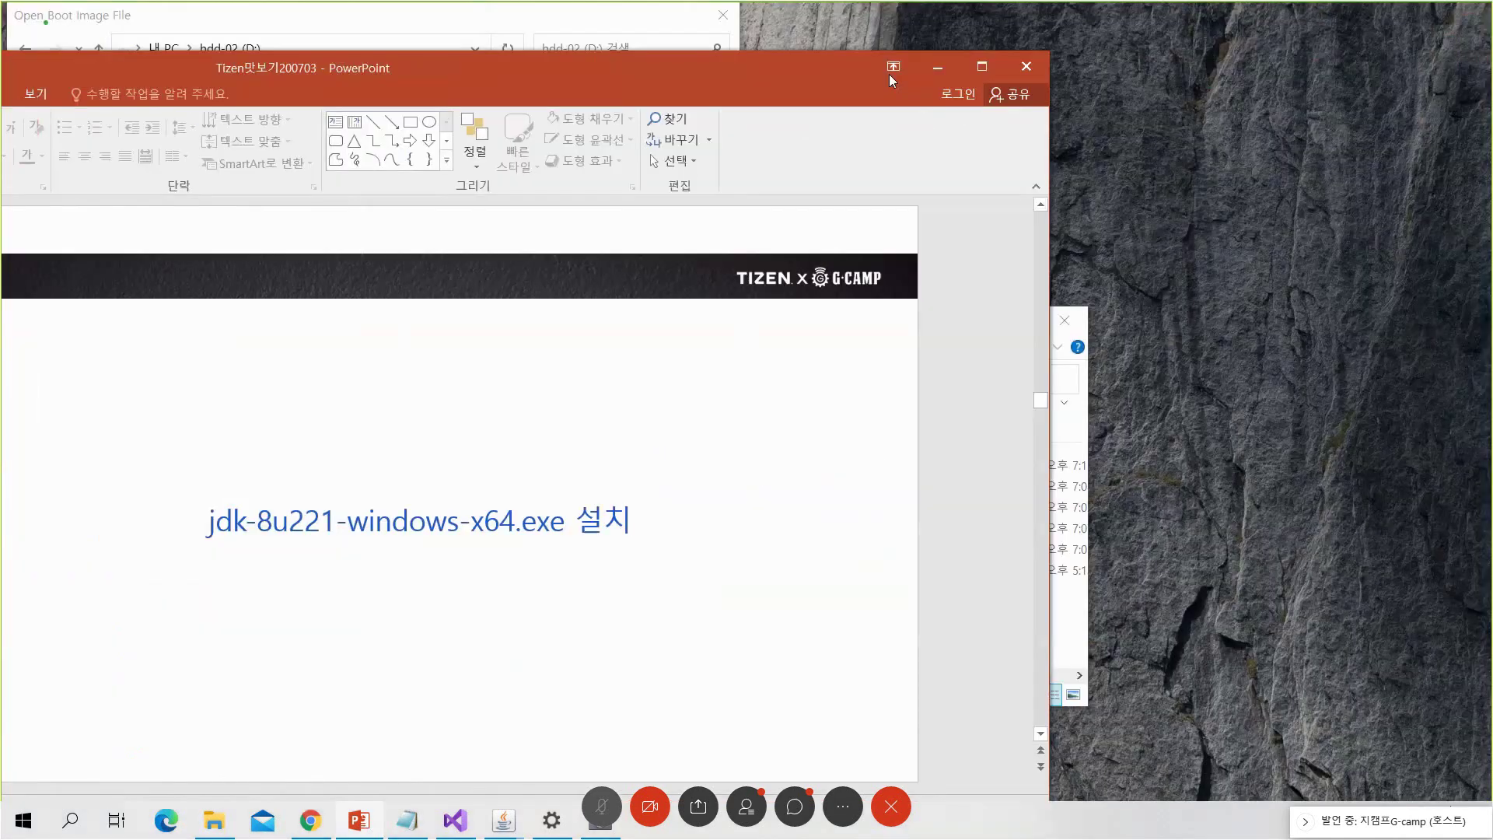
{"action": "left_click", "coordinate": [938, 65]}
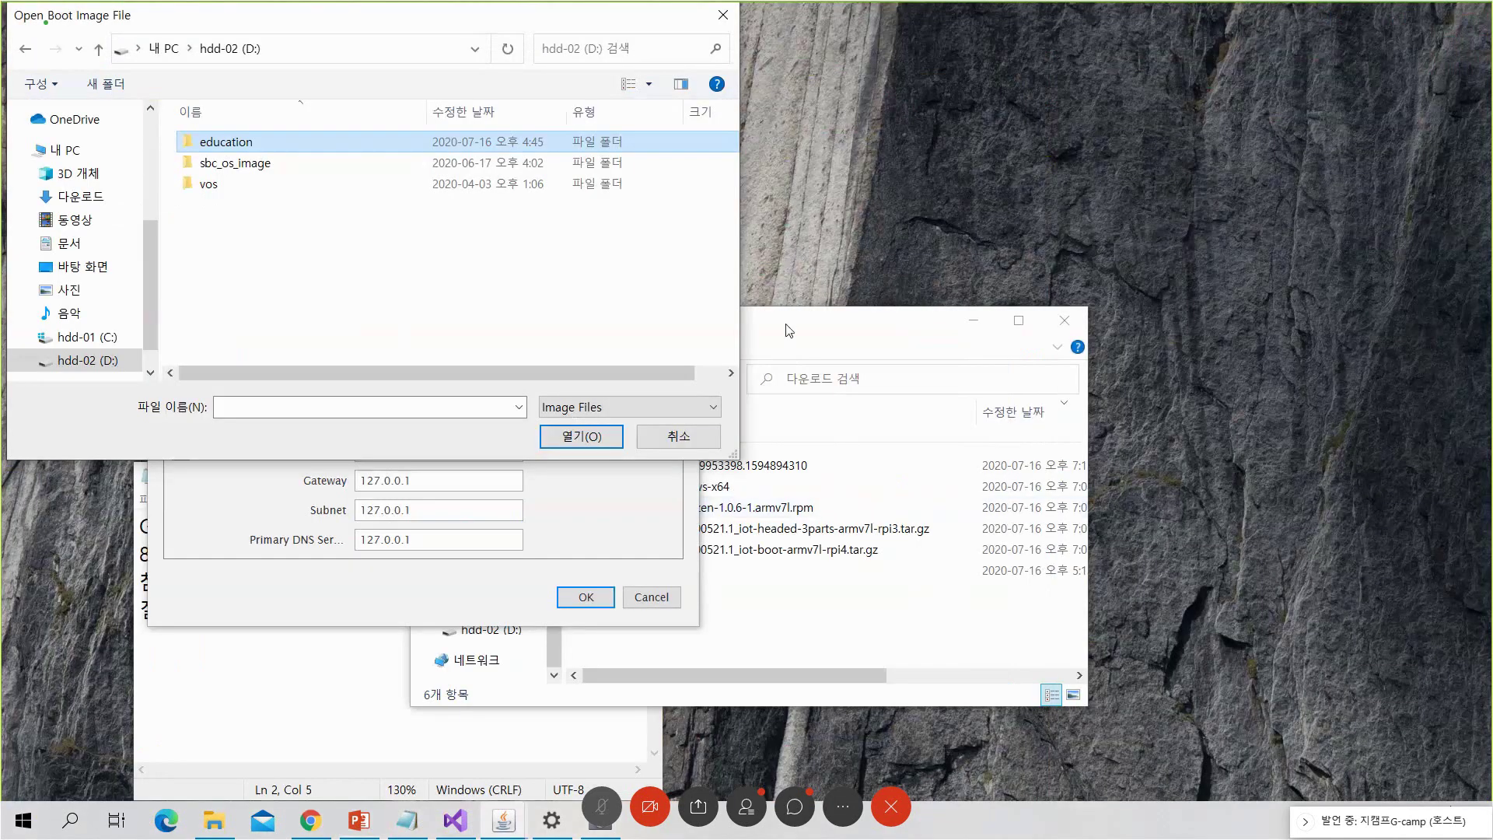
In File Explorer, open the SDCardFormatterv5_WinEN folder under education\note-book_sys\sw on drive D:
{"action": "left_click", "coordinate": [214, 821]}
{"action": "left_click", "coordinate": [490, 629]}
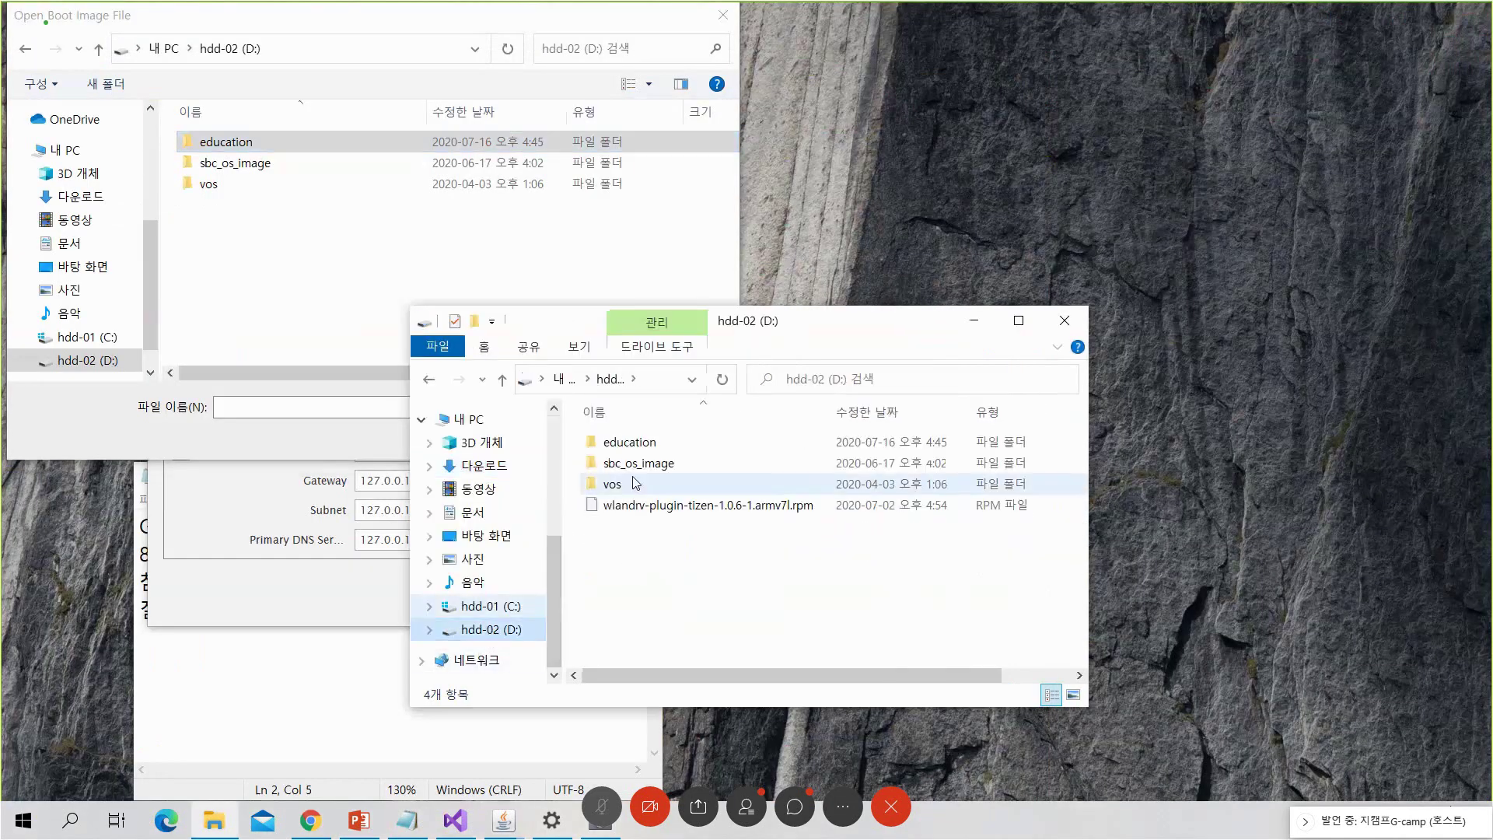
{"action": "double_click", "coordinate": [620, 444]}
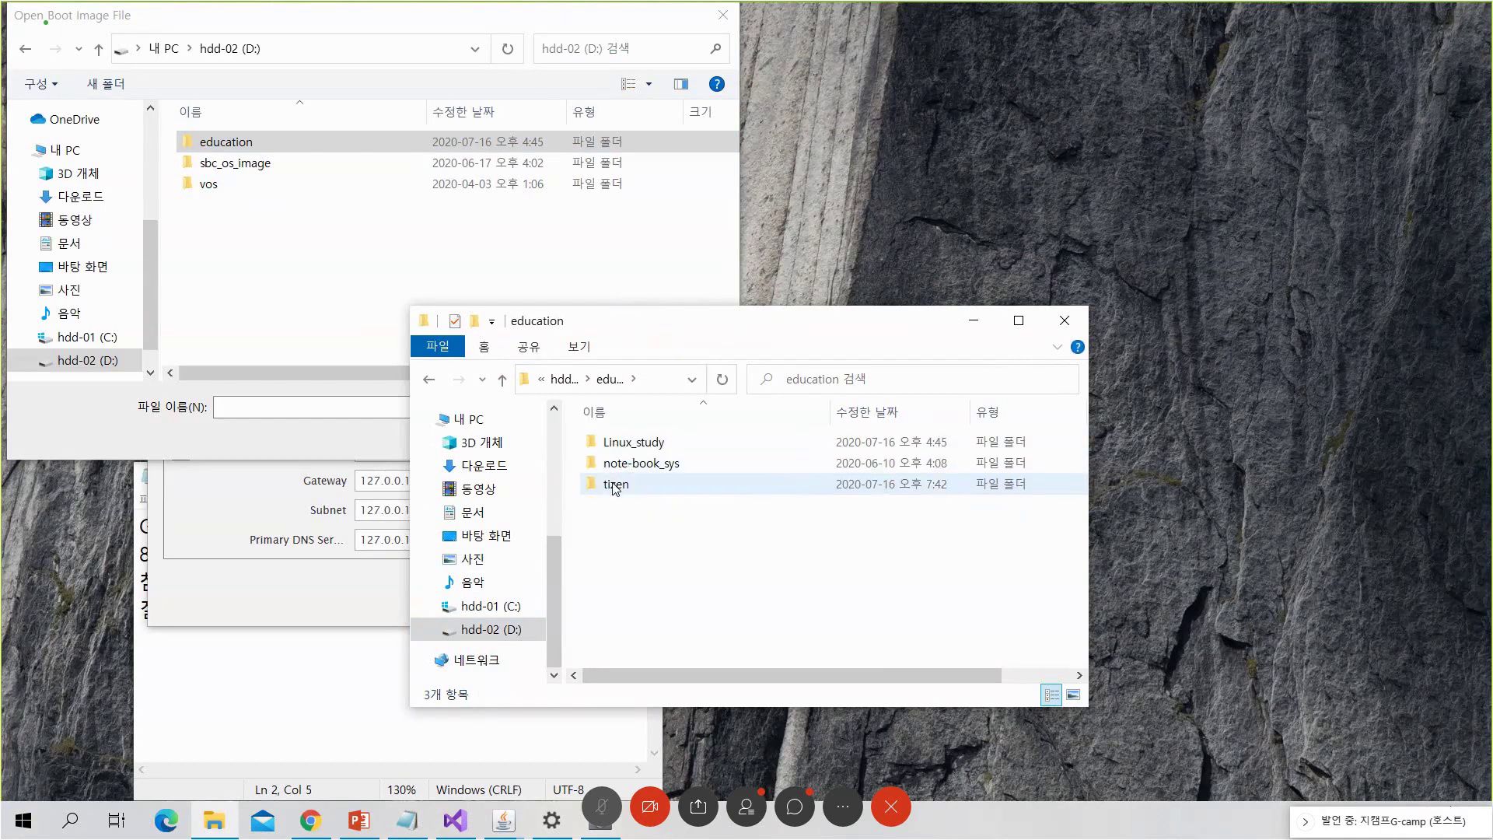
{"action": "double_click", "coordinate": [622, 464]}
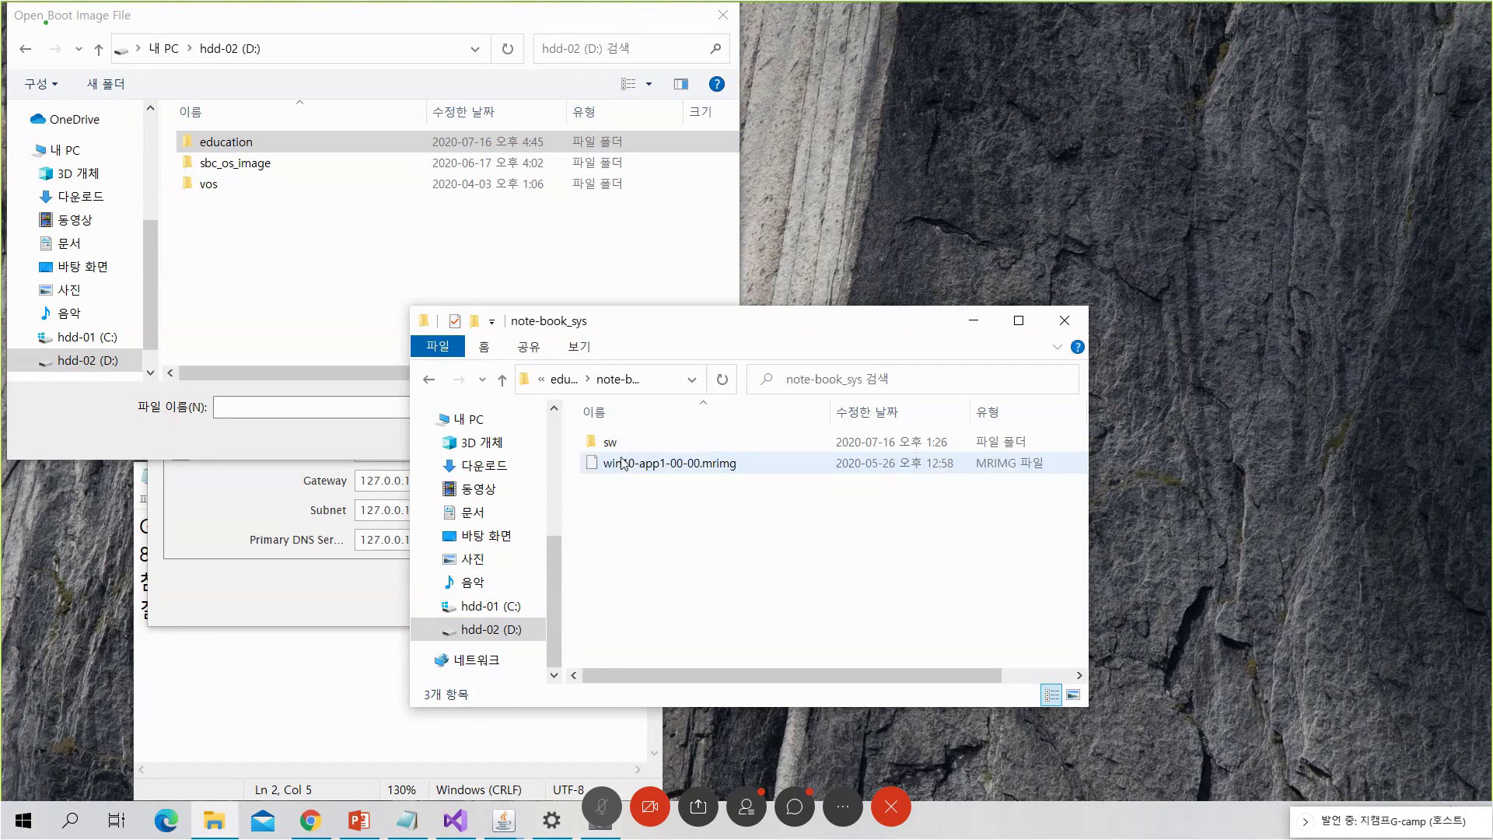
{"action": "left_click", "coordinate": [617, 445]}
{"action": "double_click", "coordinate": [617, 445]}
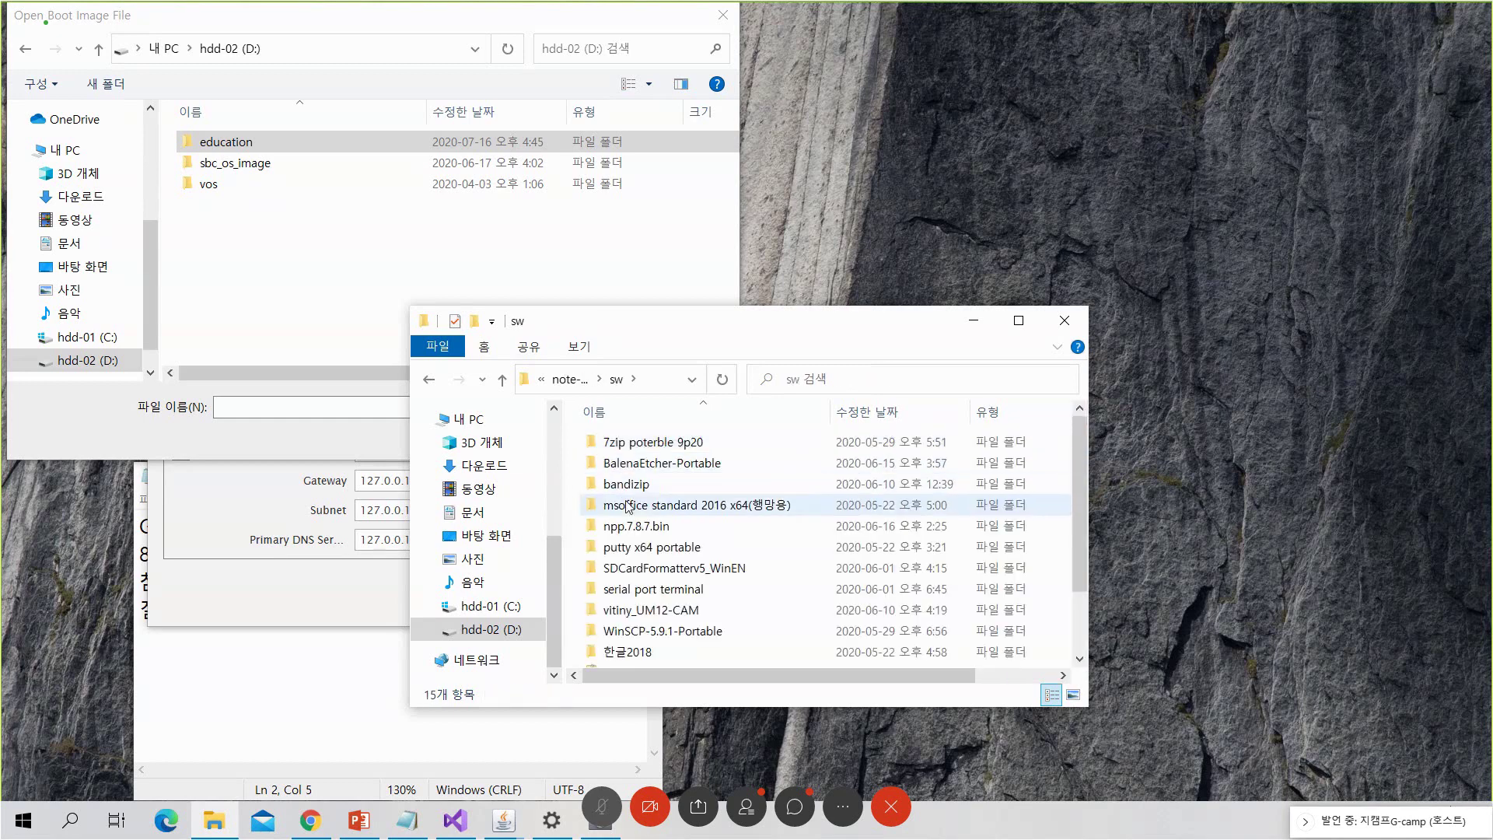
{"action": "double_click", "coordinate": [627, 567]}
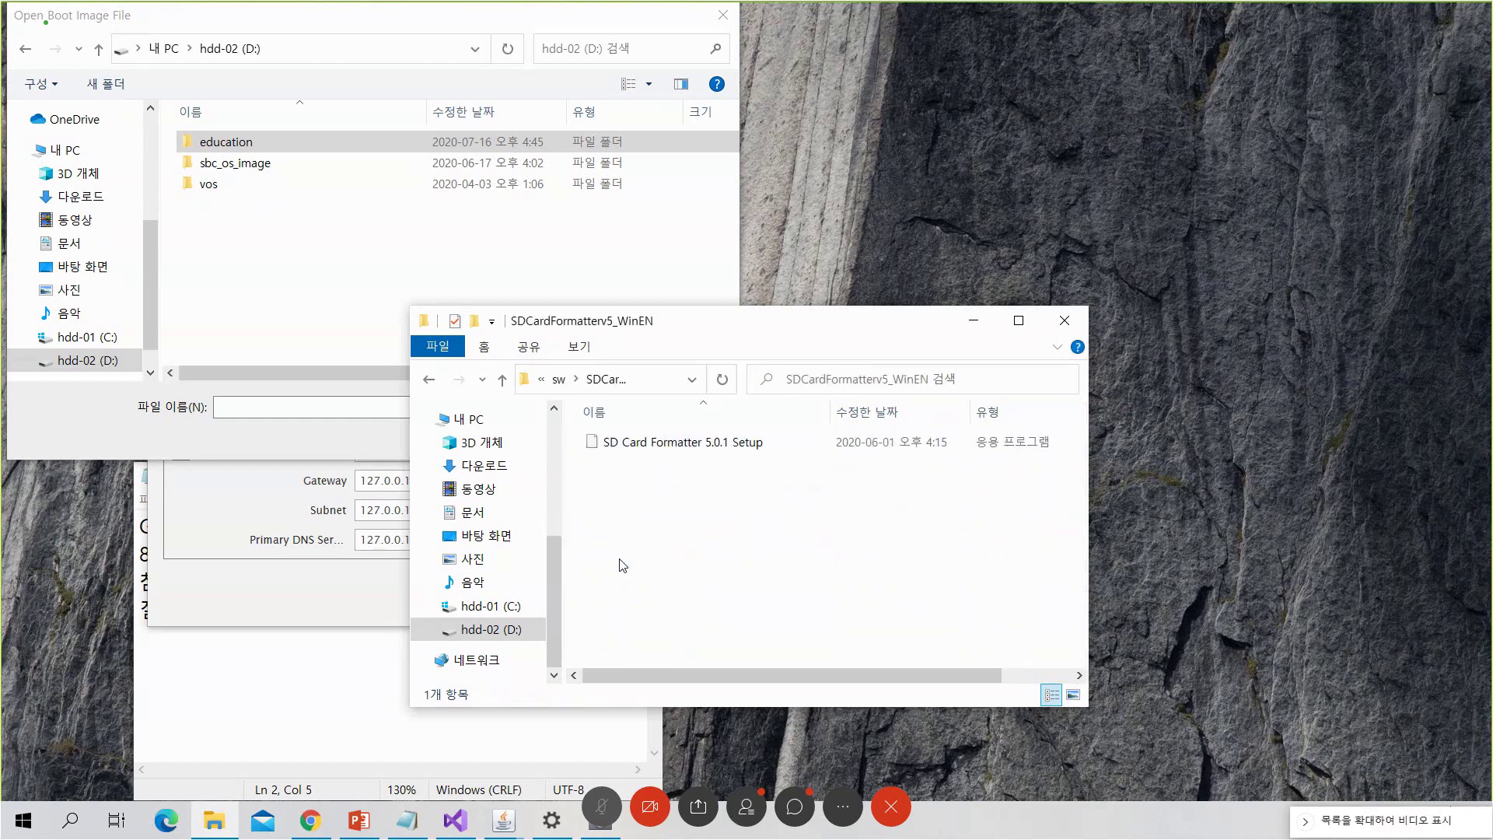
Install SD Card Formatter 5.0.1, accepting the license agreement and the default destination folder, and launch the program on completion
{"action": "double_click", "coordinate": [612, 443]}
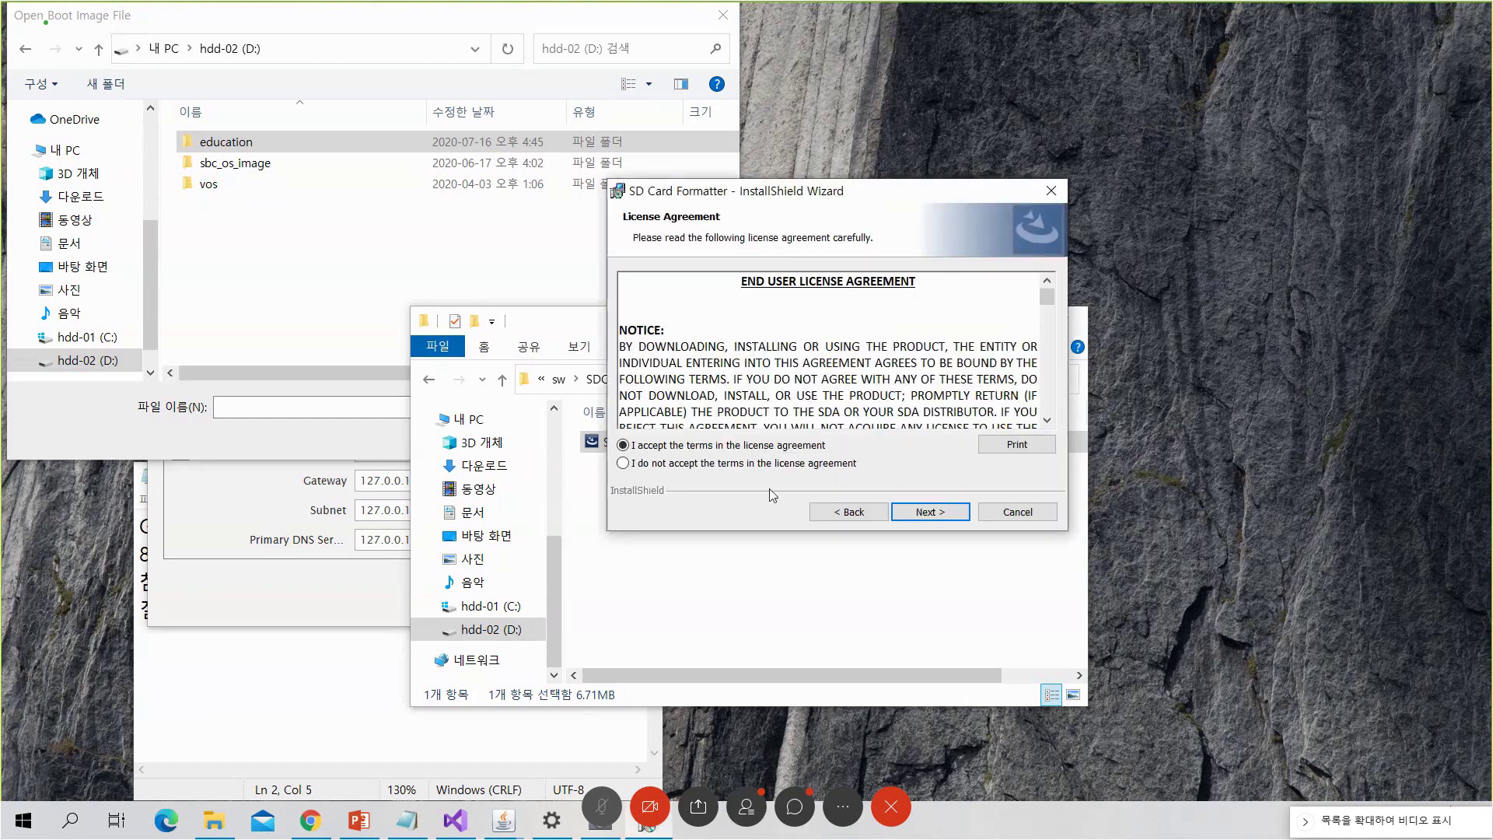
{"action": "left_click", "coordinate": [925, 512]}
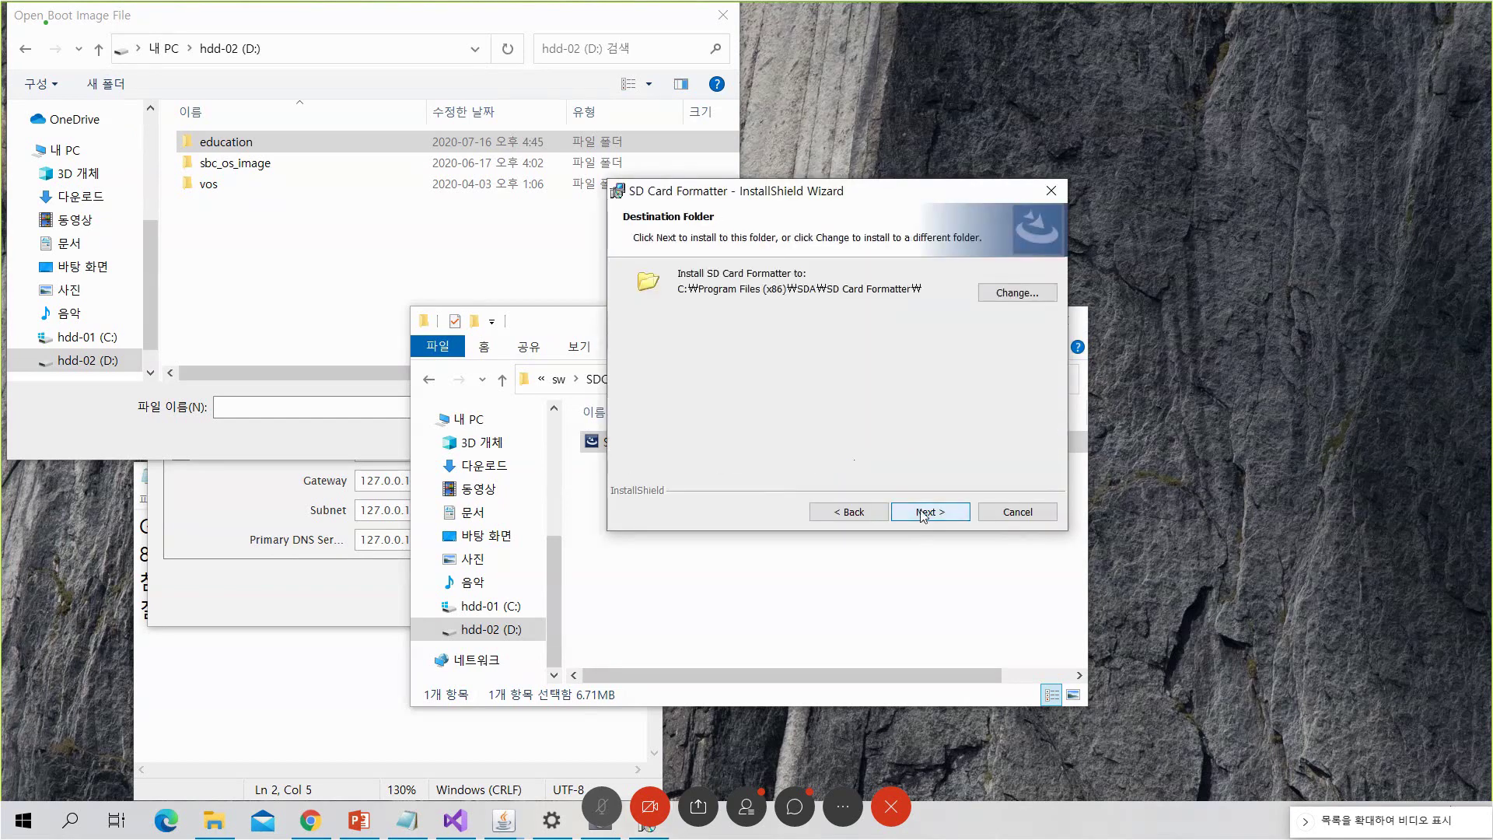
{"action": "left_click", "coordinate": [923, 513]}
{"action": "left_click", "coordinate": [922, 513]}
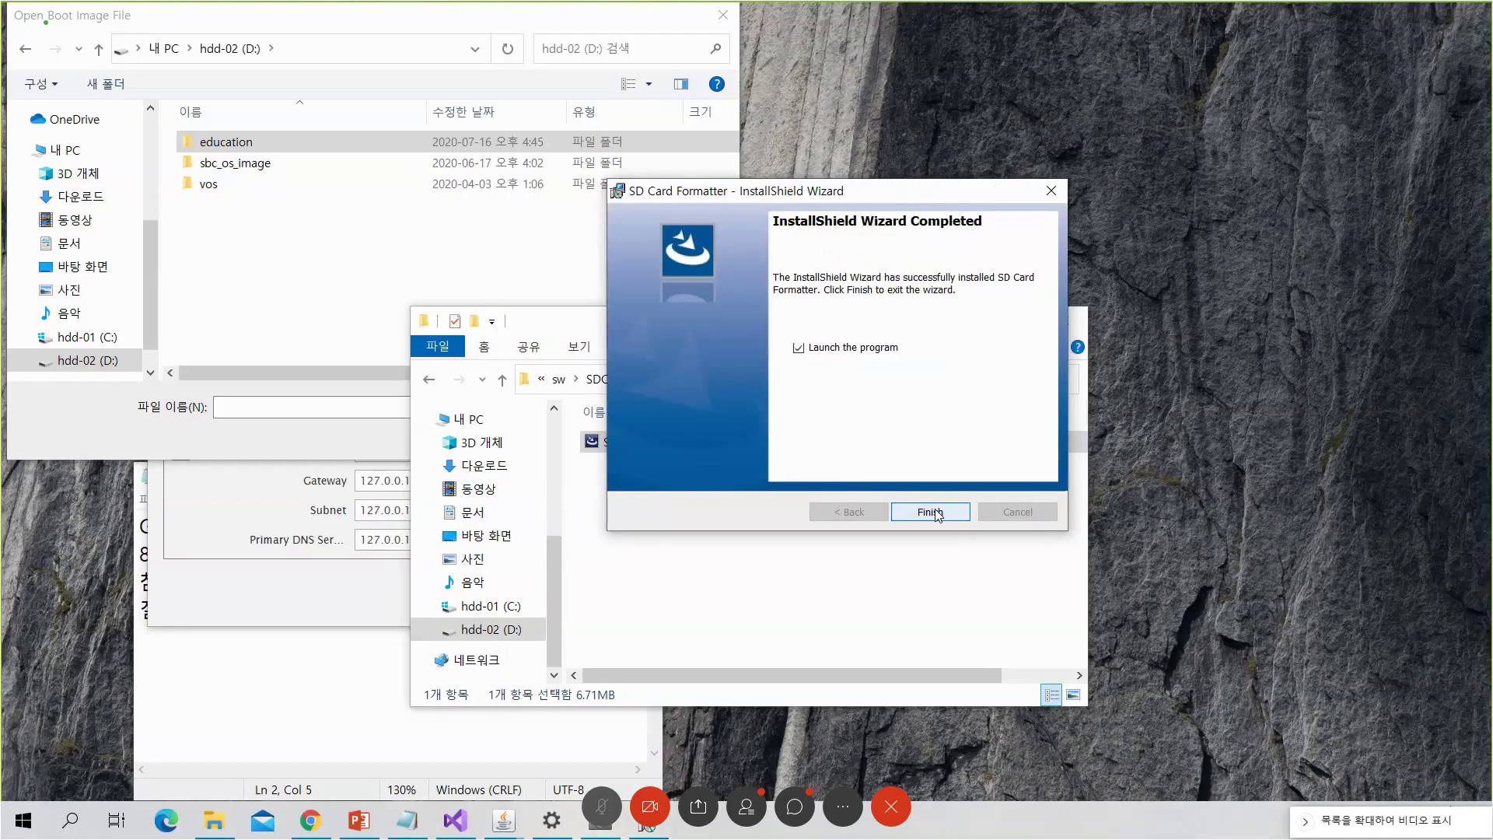
{"action": "left_click", "coordinate": [944, 515]}
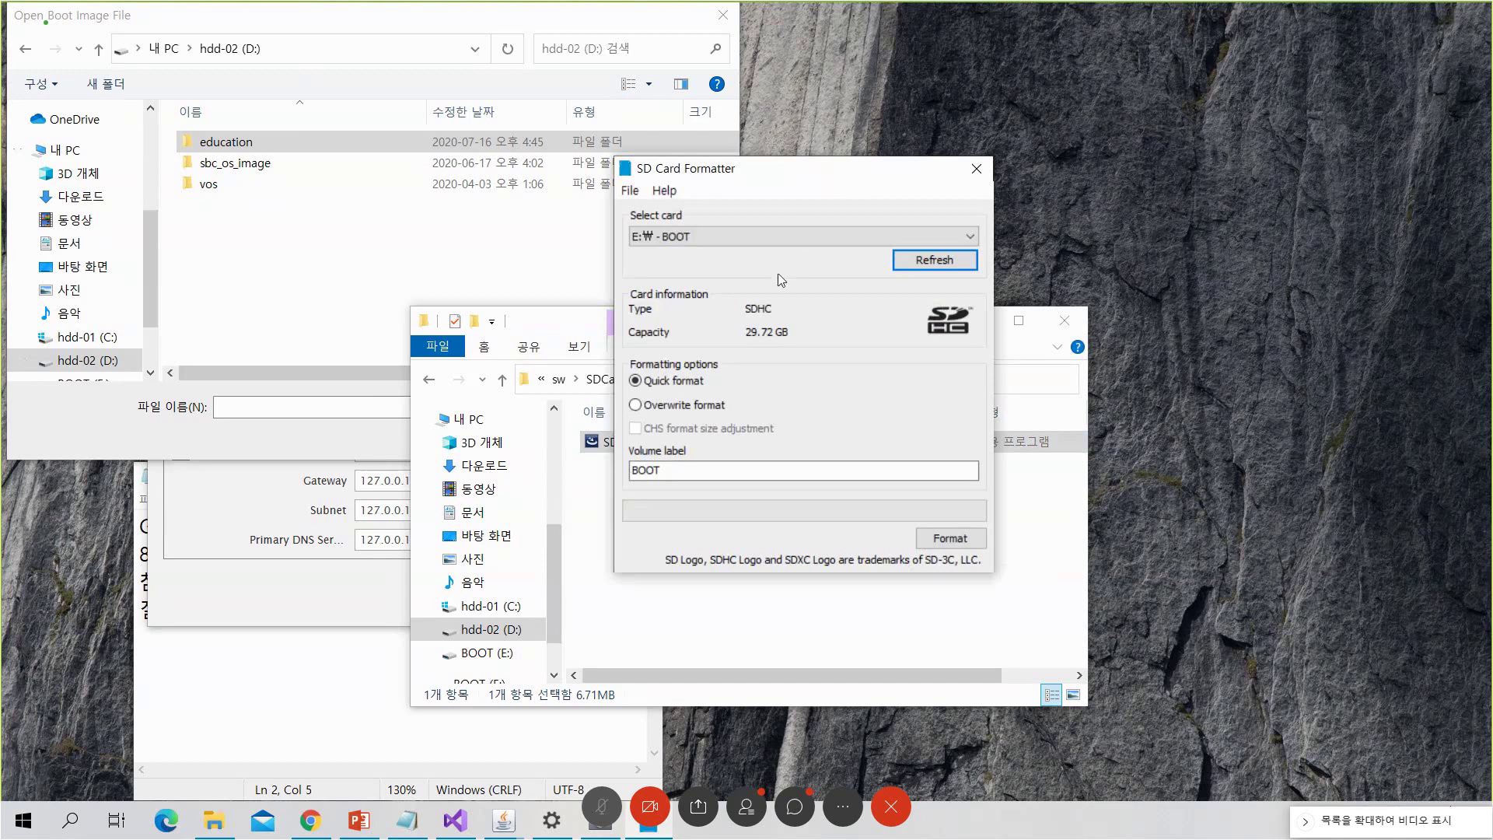
Quick-format the SD card on drive E: with the volume label BOOT, and close the formatter and the installer's folder window
{"action": "left_click", "coordinate": [950, 538]}
{"action": "left_click", "coordinate": [874, 450]}
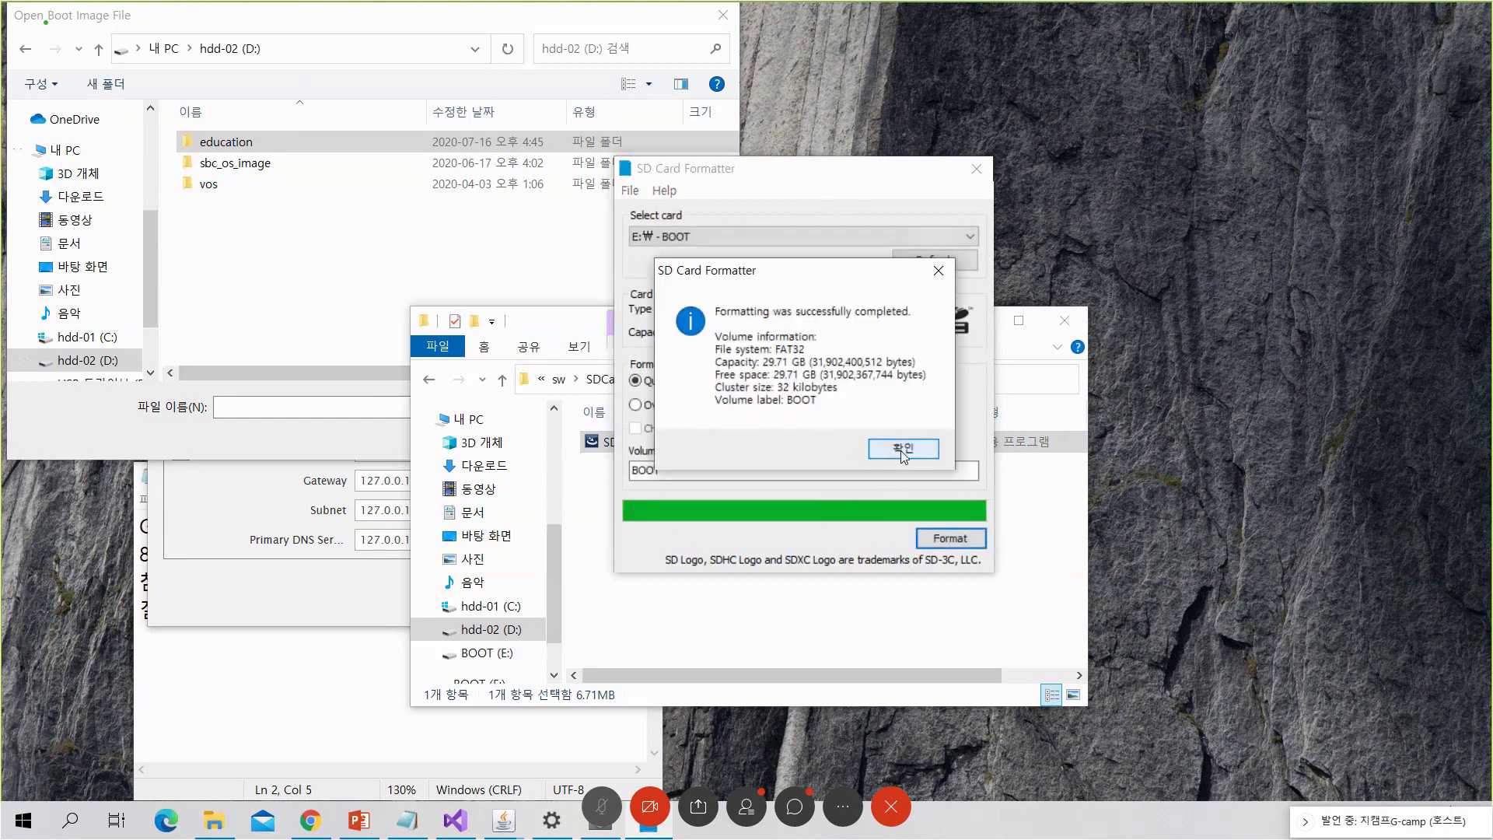
{"action": "left_click", "coordinate": [902, 451]}
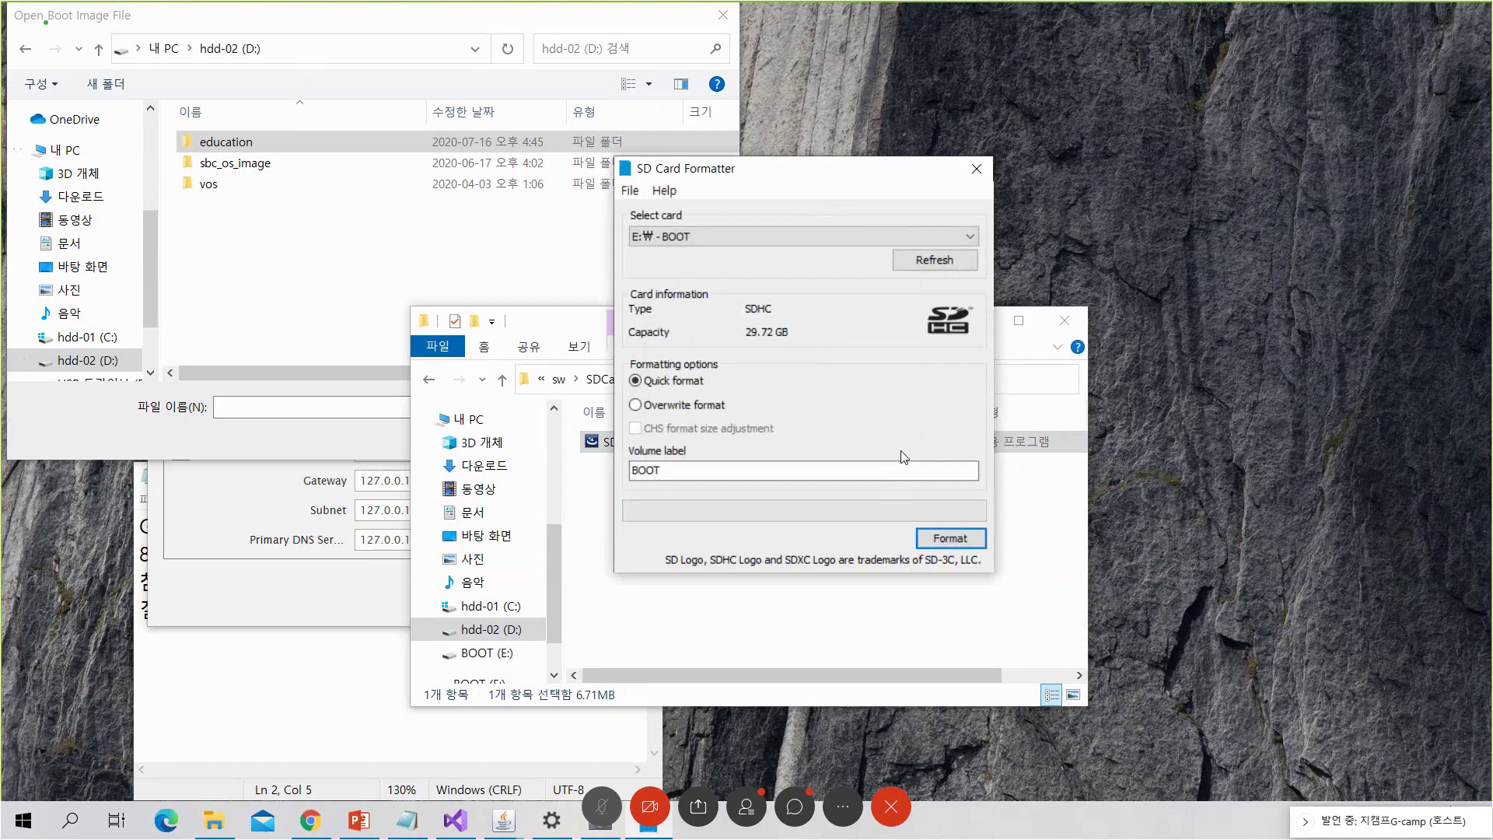
{"action": "left_click", "coordinate": [976, 168]}
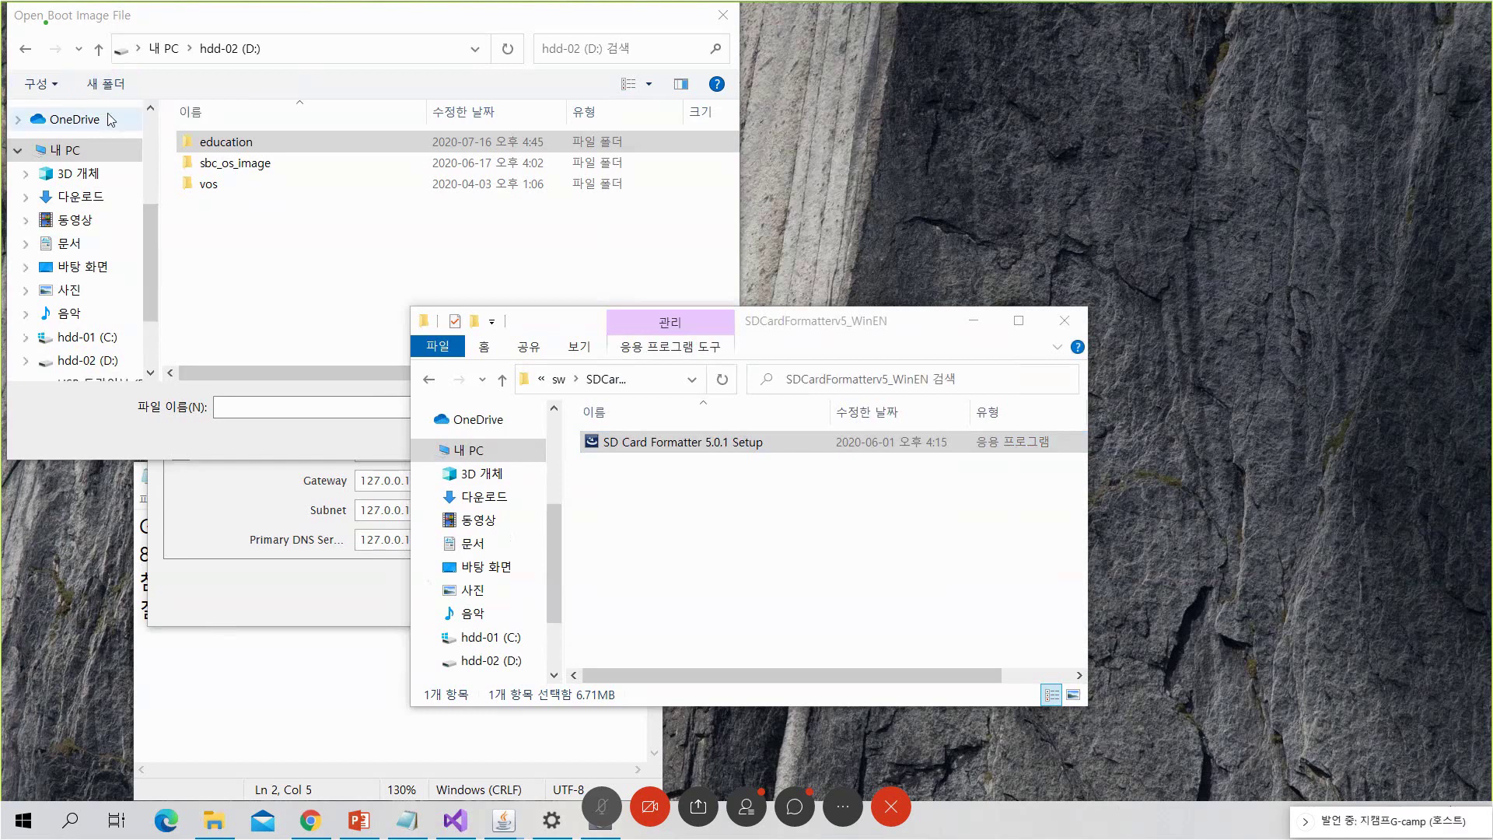
{"action": "left_click", "coordinate": [1075, 323]}
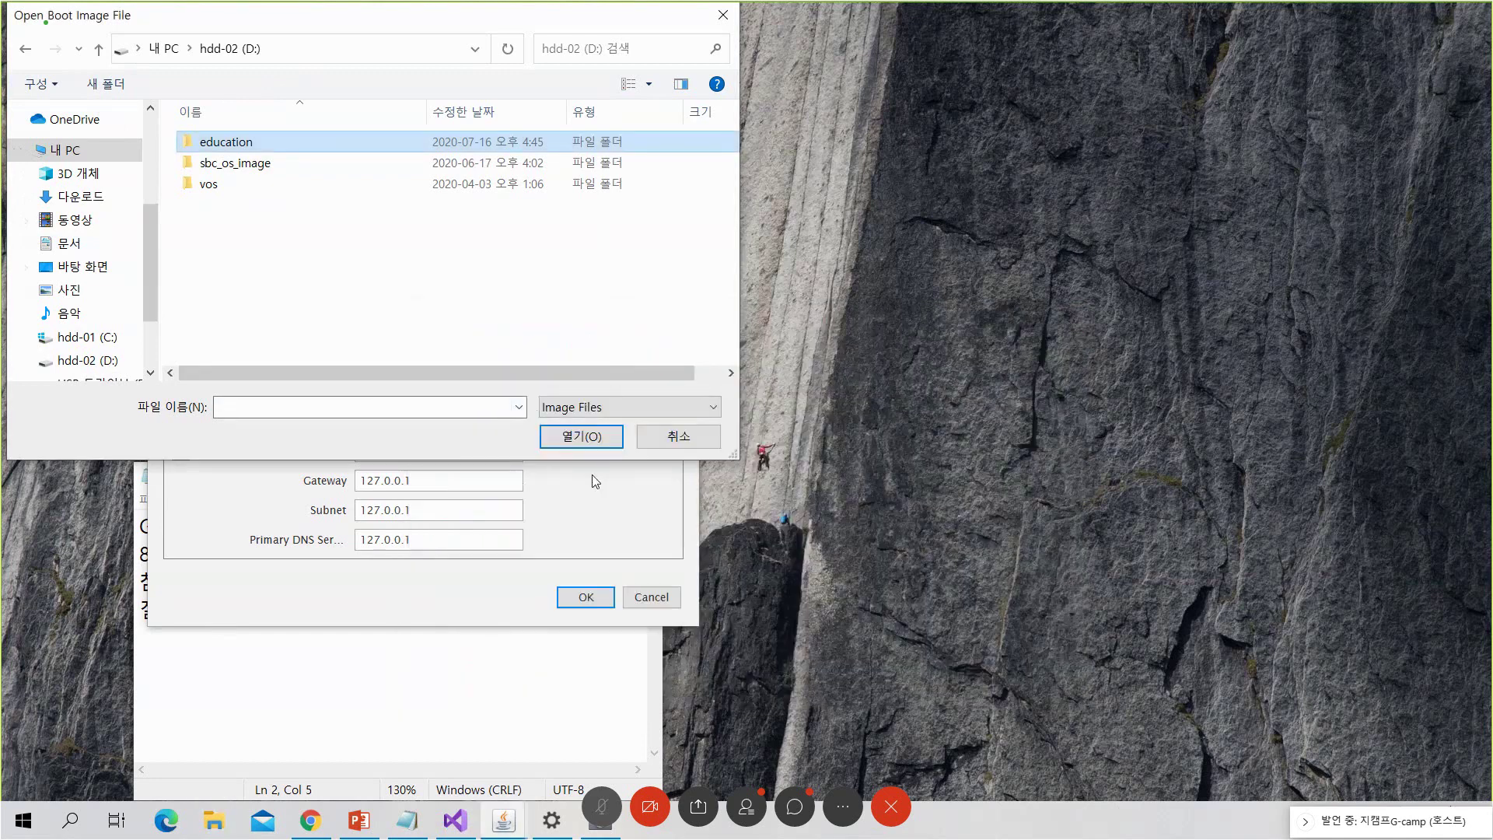
Set the rpi4 profile's boot image to tizen-unified_20200521.1_iot-boot-armv7l-rpi4.tar.gz from education\tizen\current\boot-image-rpi4 on drive D:
{"action": "double_click", "coordinate": [233, 144]}
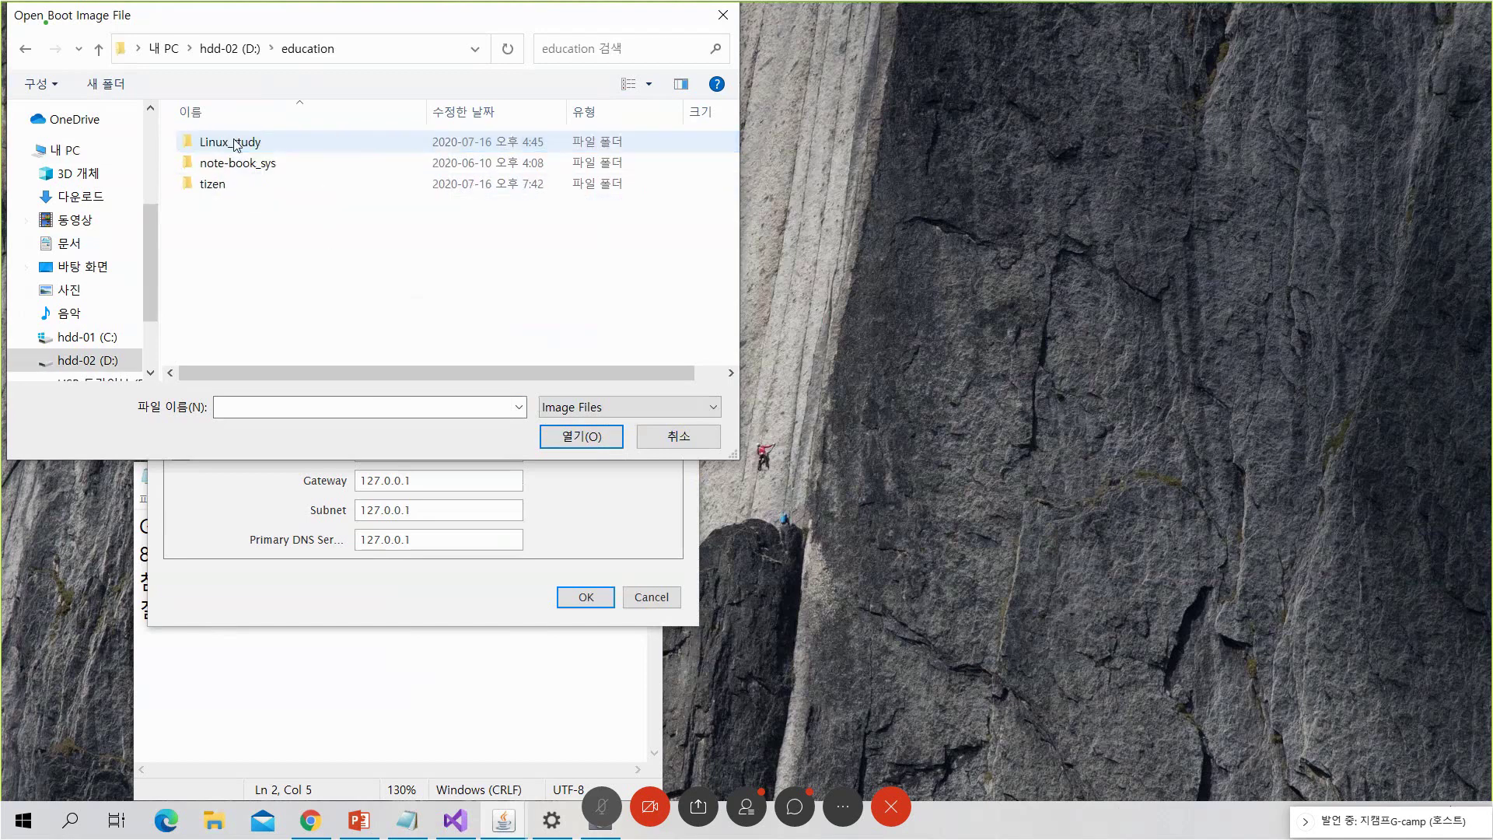
{"action": "double_click", "coordinate": [216, 186]}
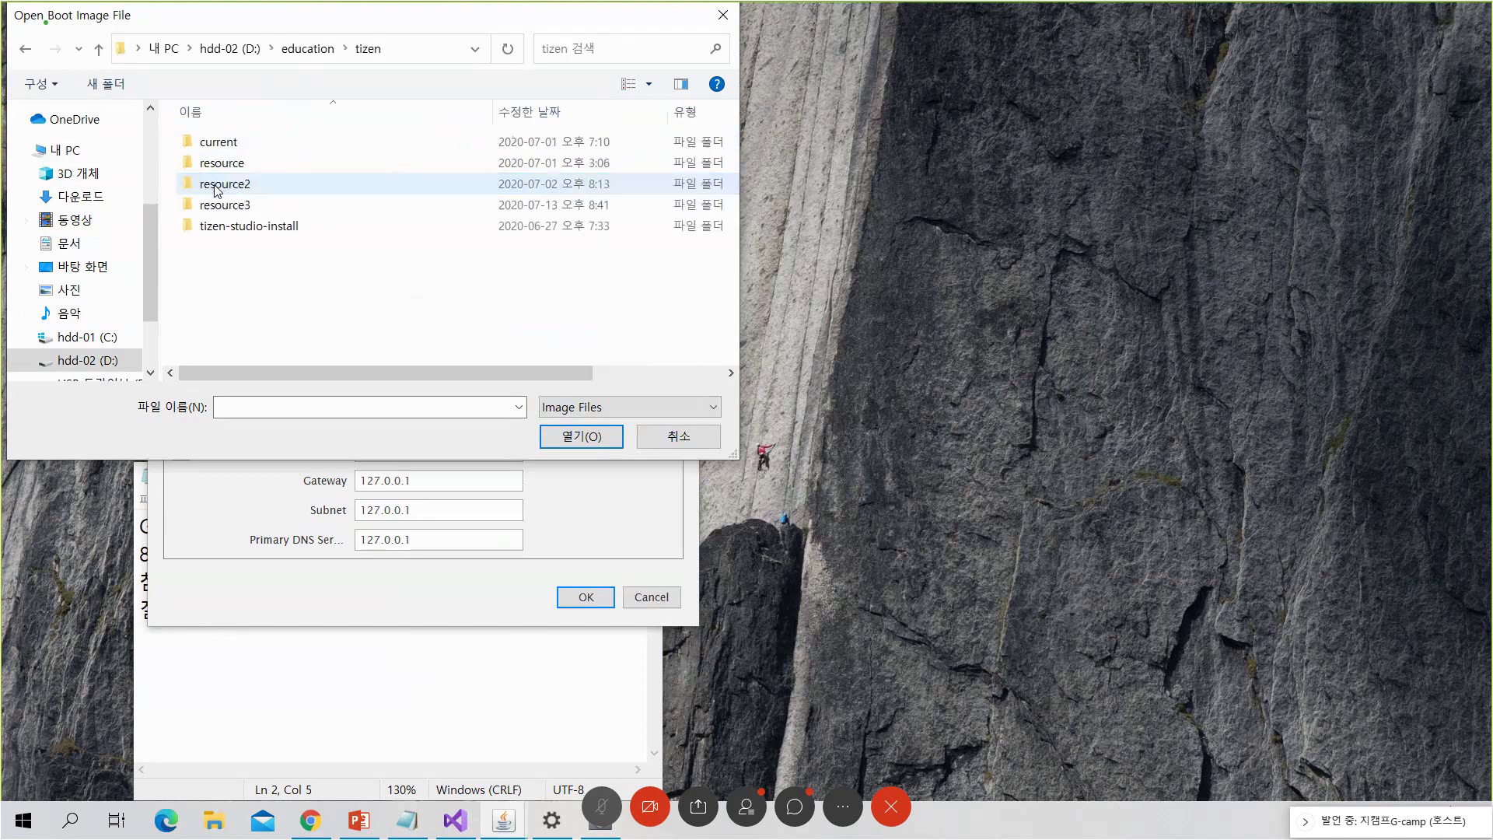
{"action": "double_click", "coordinate": [219, 143]}
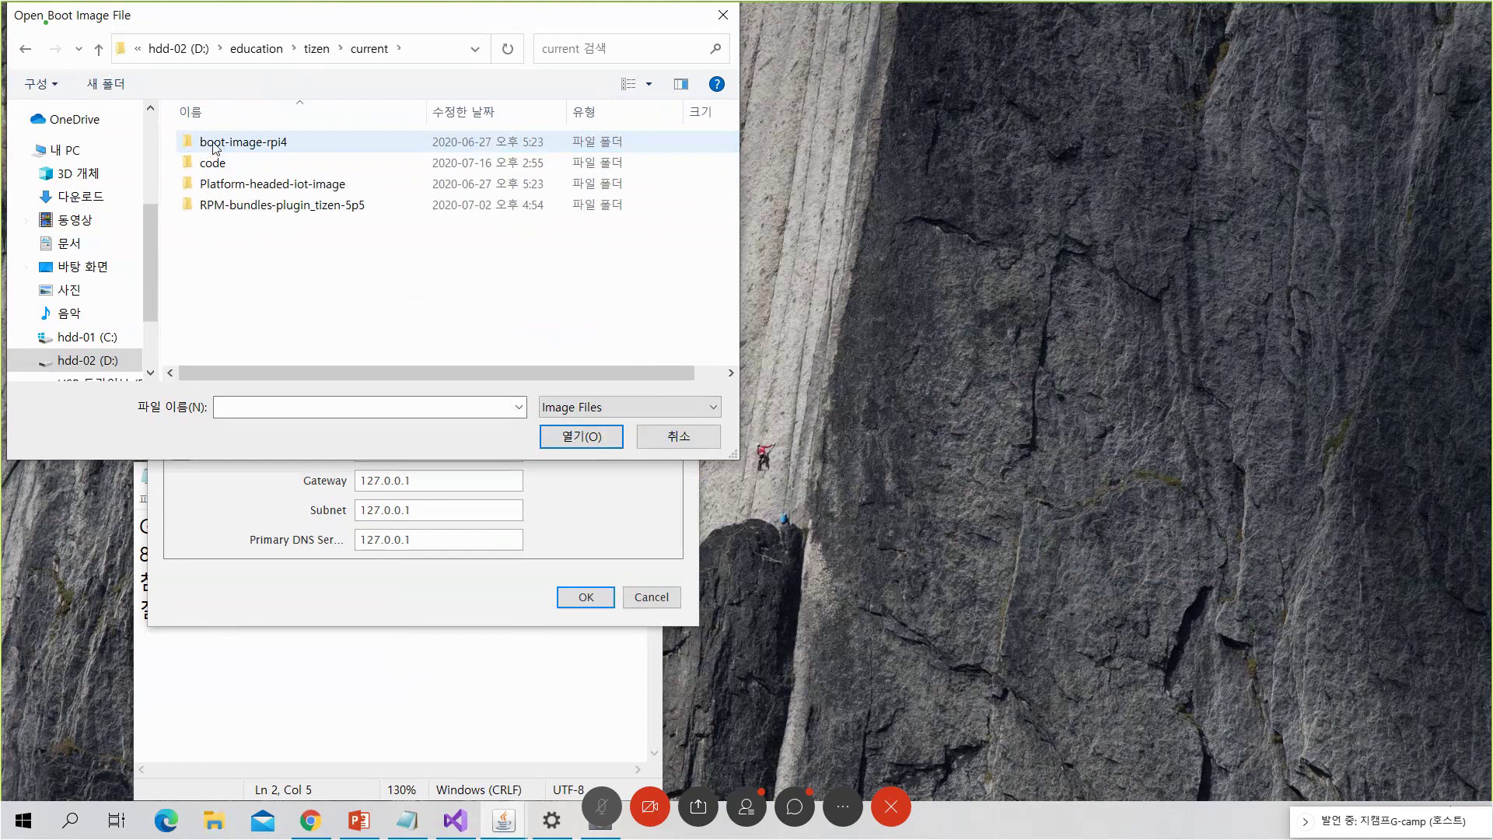
{"action": "double_click", "coordinate": [215, 143]}
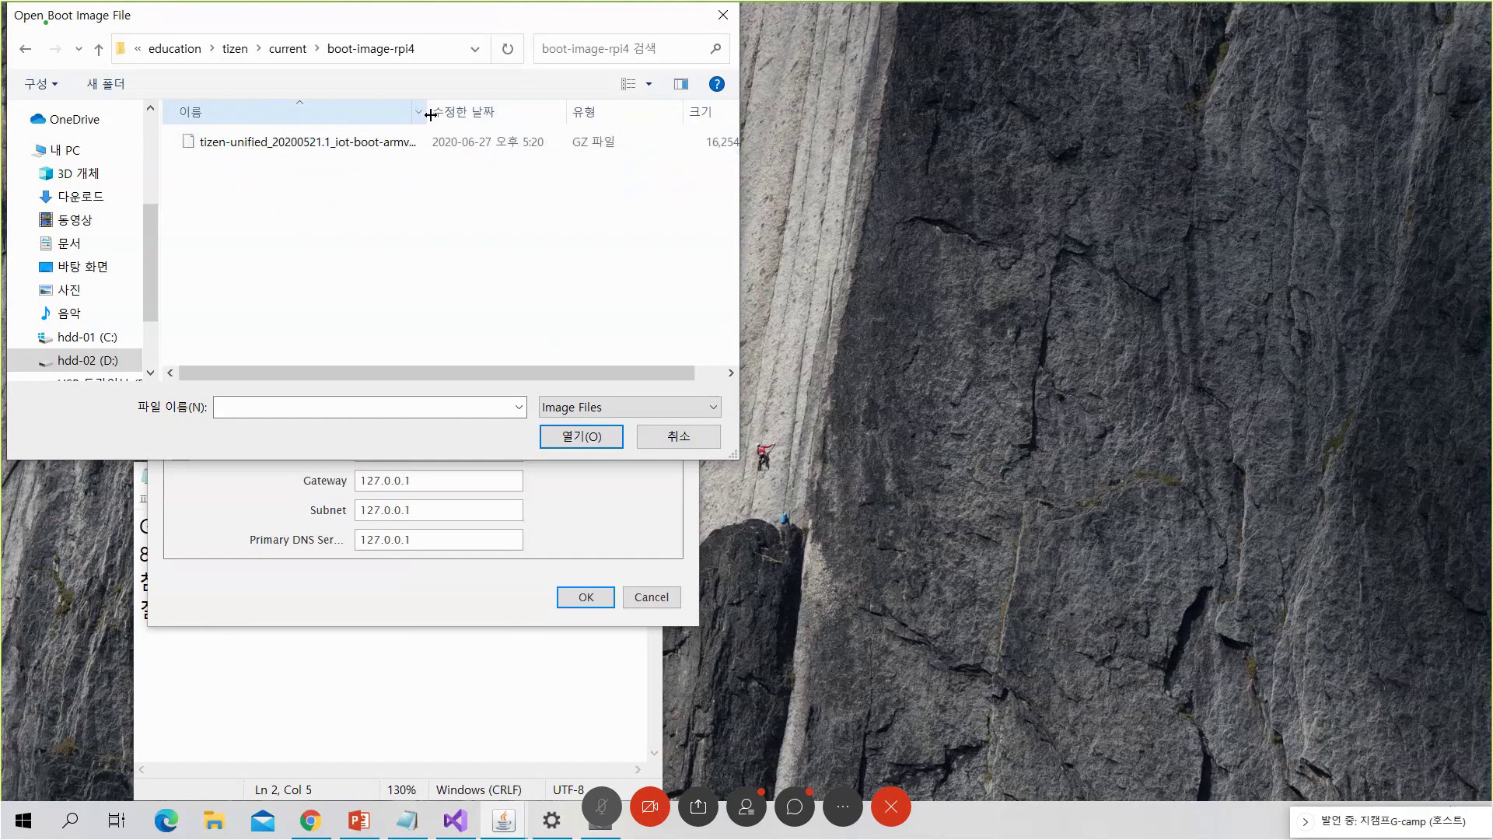
{"action": "left_click_drag", "start_coordinate": [427, 117], "coordinate": [524, 129]}
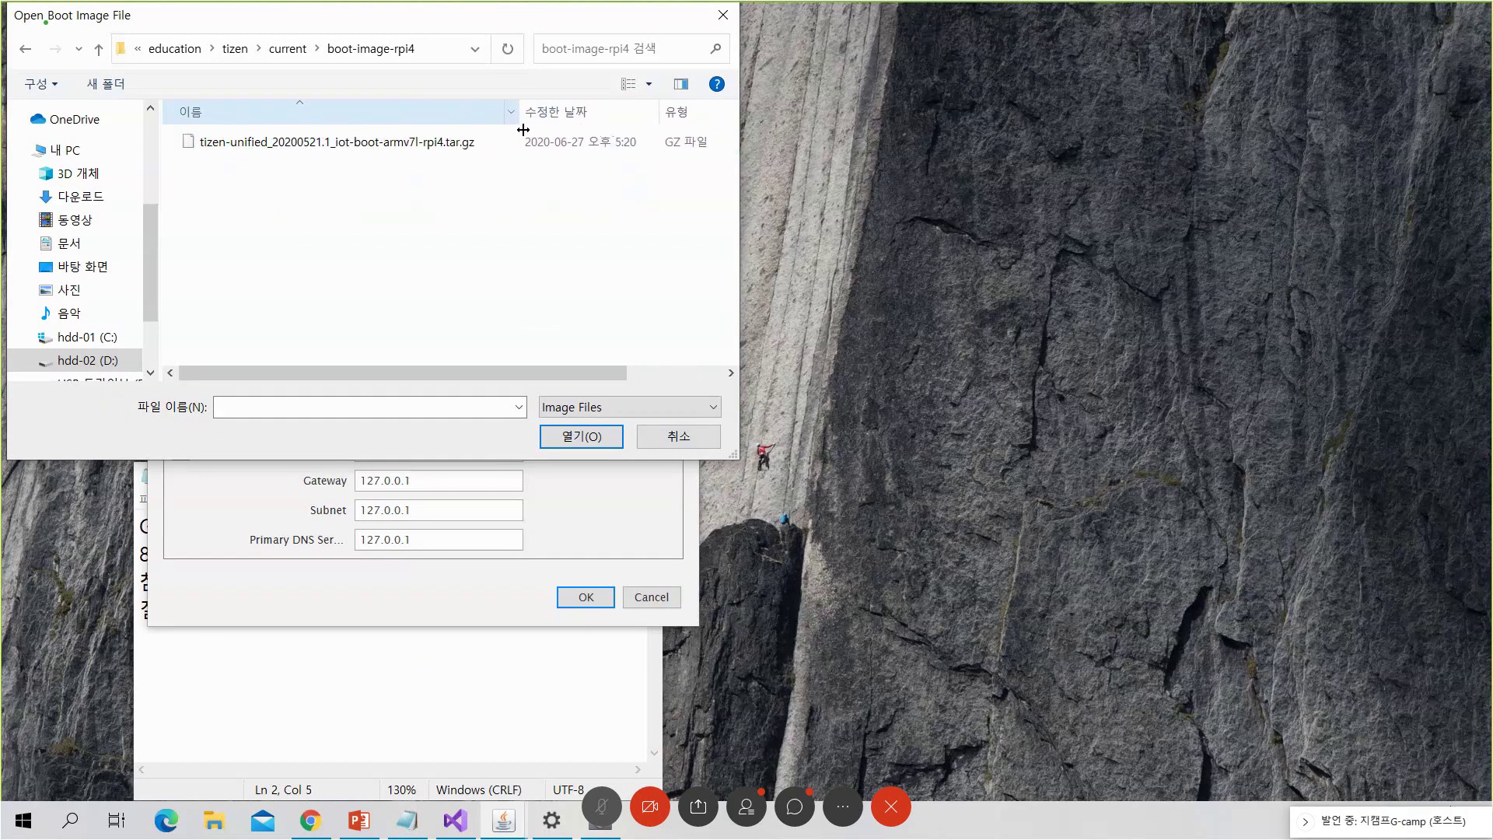
{"action": "double_click", "coordinate": [362, 148]}
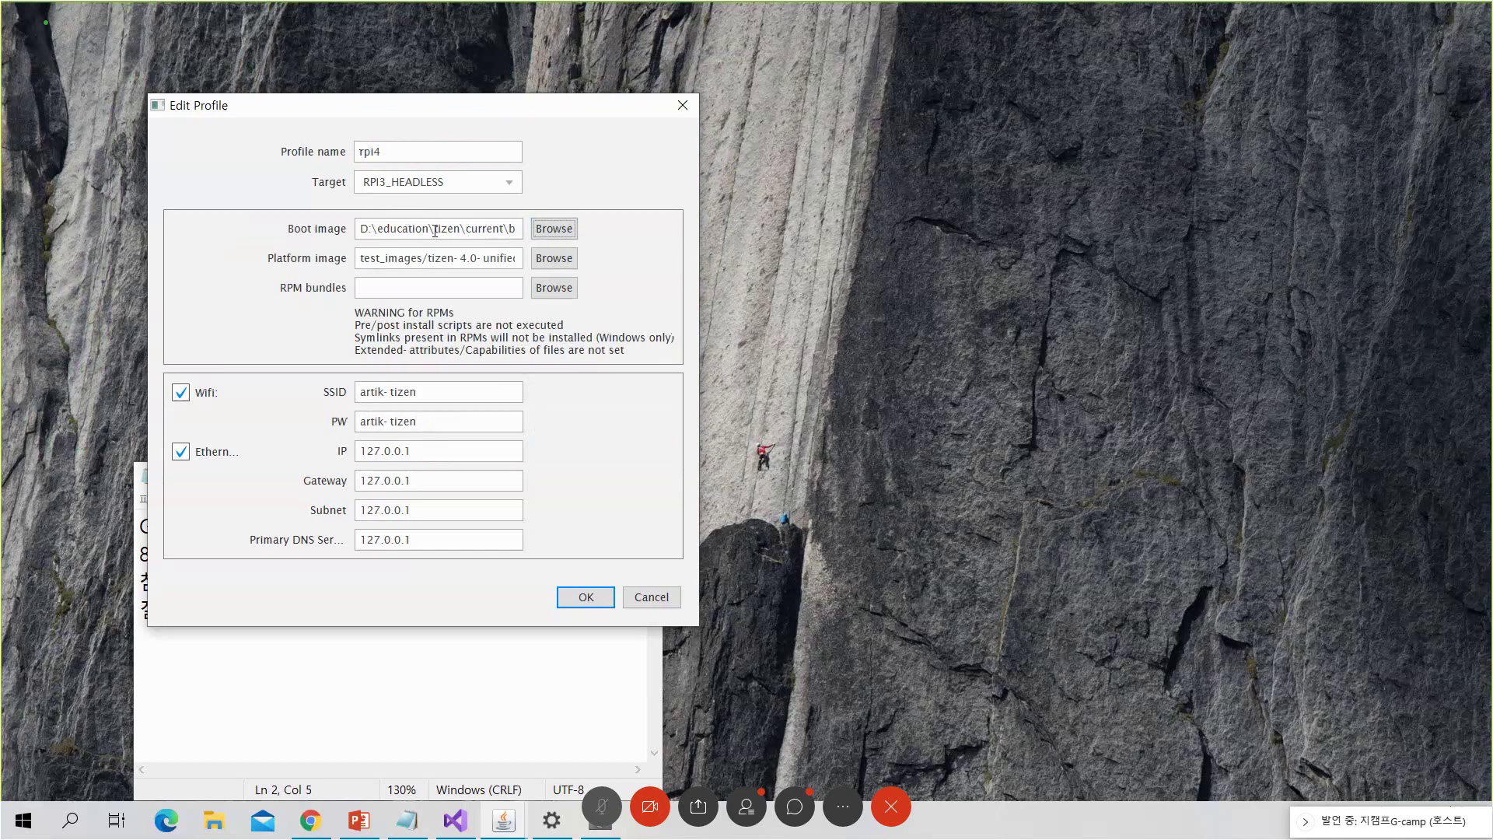
Try to choose the platform image from education\tizen\current\Platform-headed-iot-image on drive D: for the rpi4 profile
{"action": "left_click", "coordinate": [550, 261]}
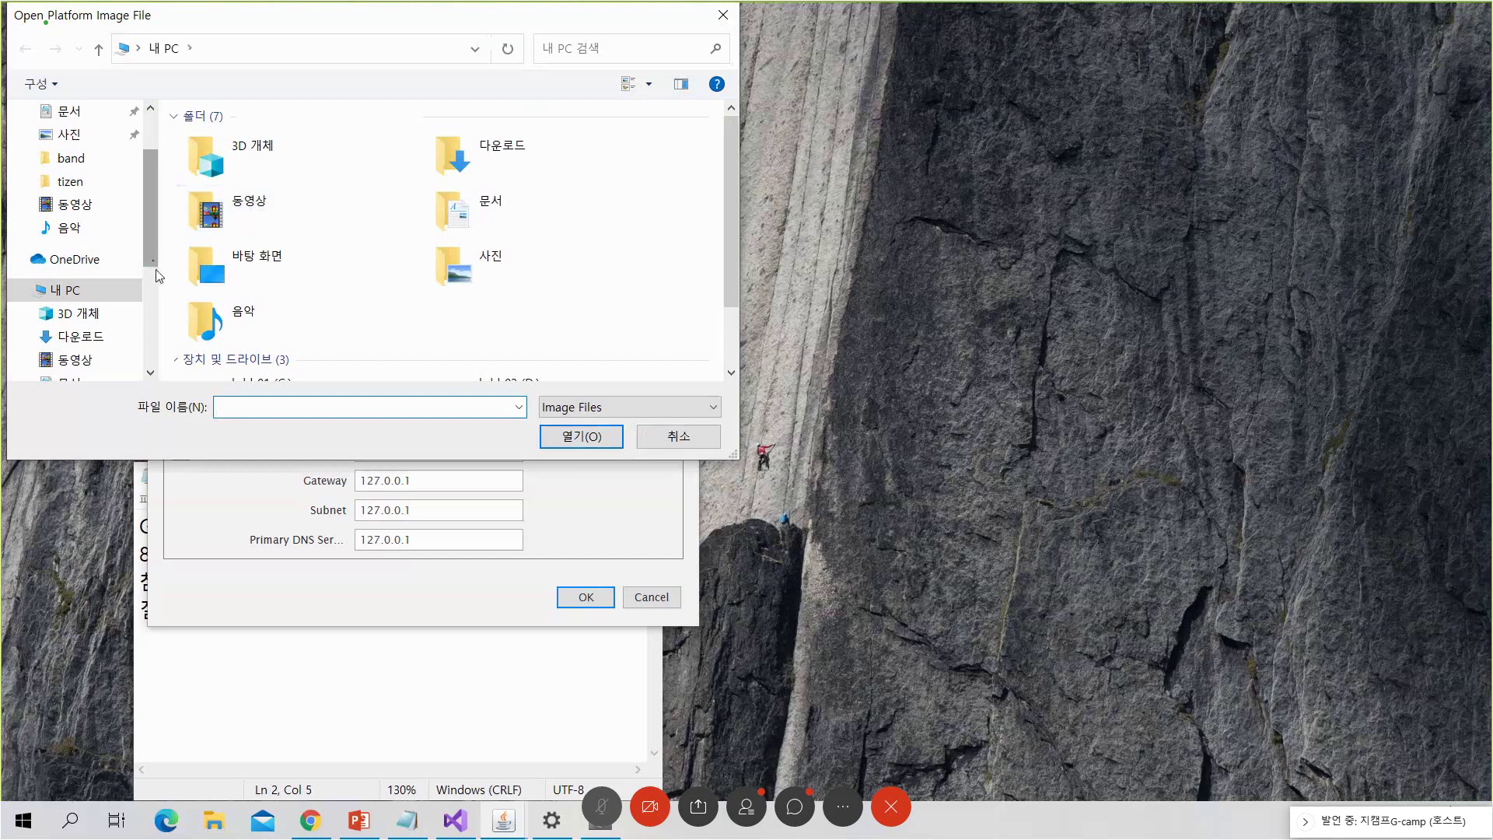
{"action": "scroll", "coordinate": [154, 292], "scroll_direction": "down", "scroll_amount": 3}
{"action": "left_click", "coordinate": [87, 285]}
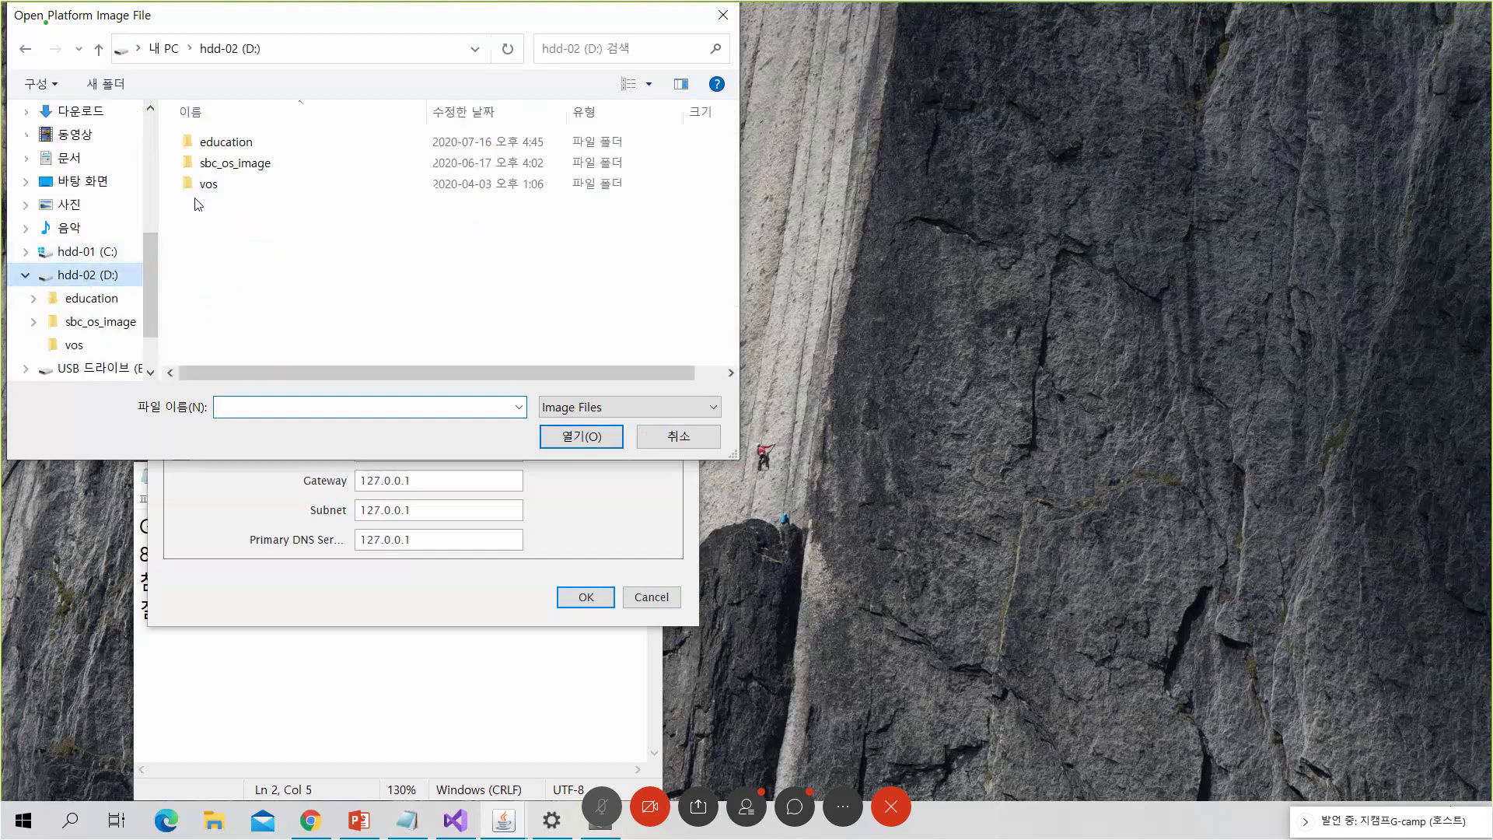
{"action": "double_click", "coordinate": [233, 142]}
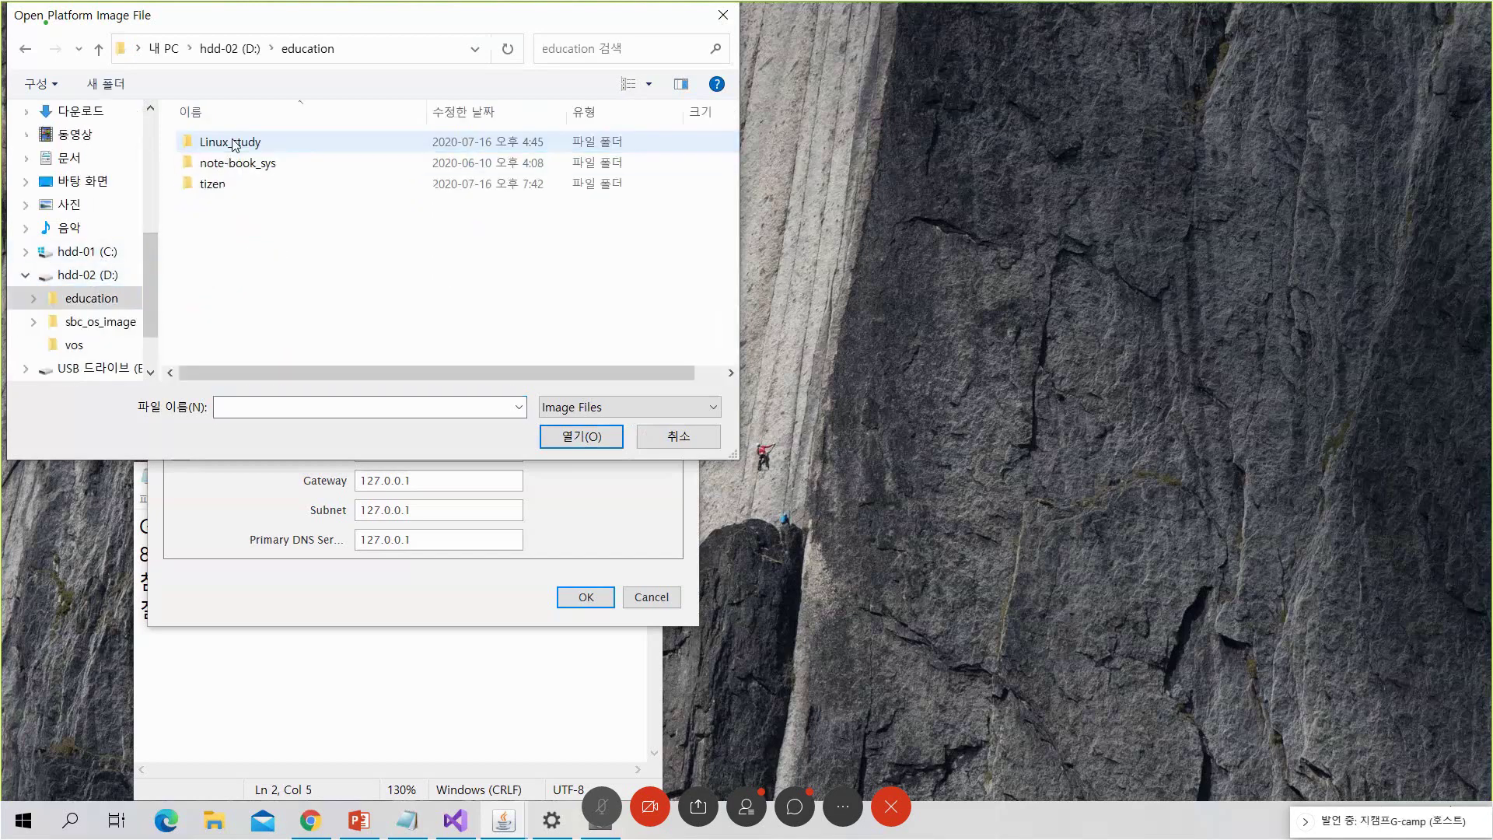
{"action": "double_click", "coordinate": [210, 184]}
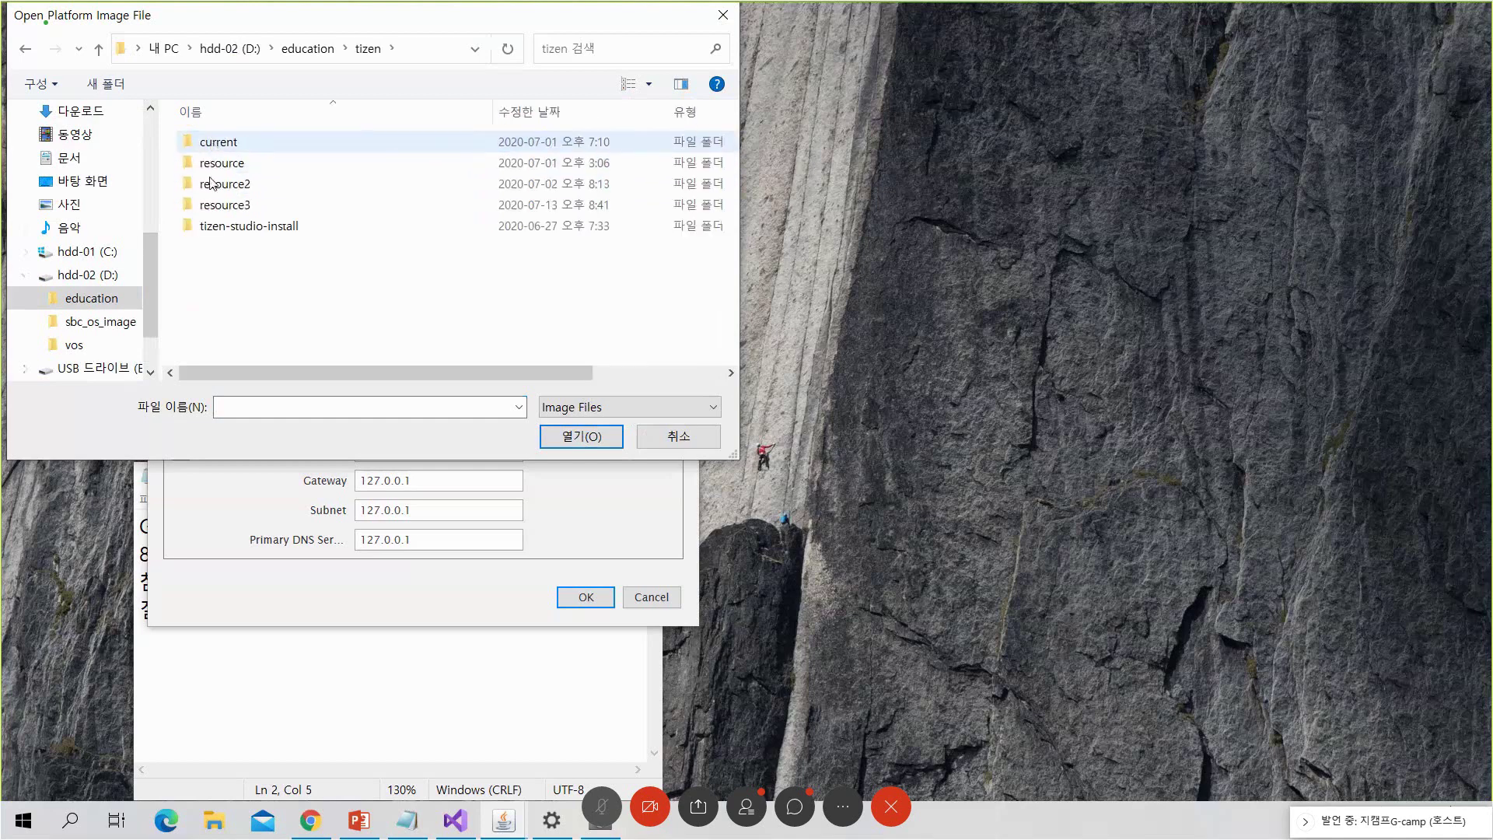
{"action": "double_click", "coordinate": [218, 143]}
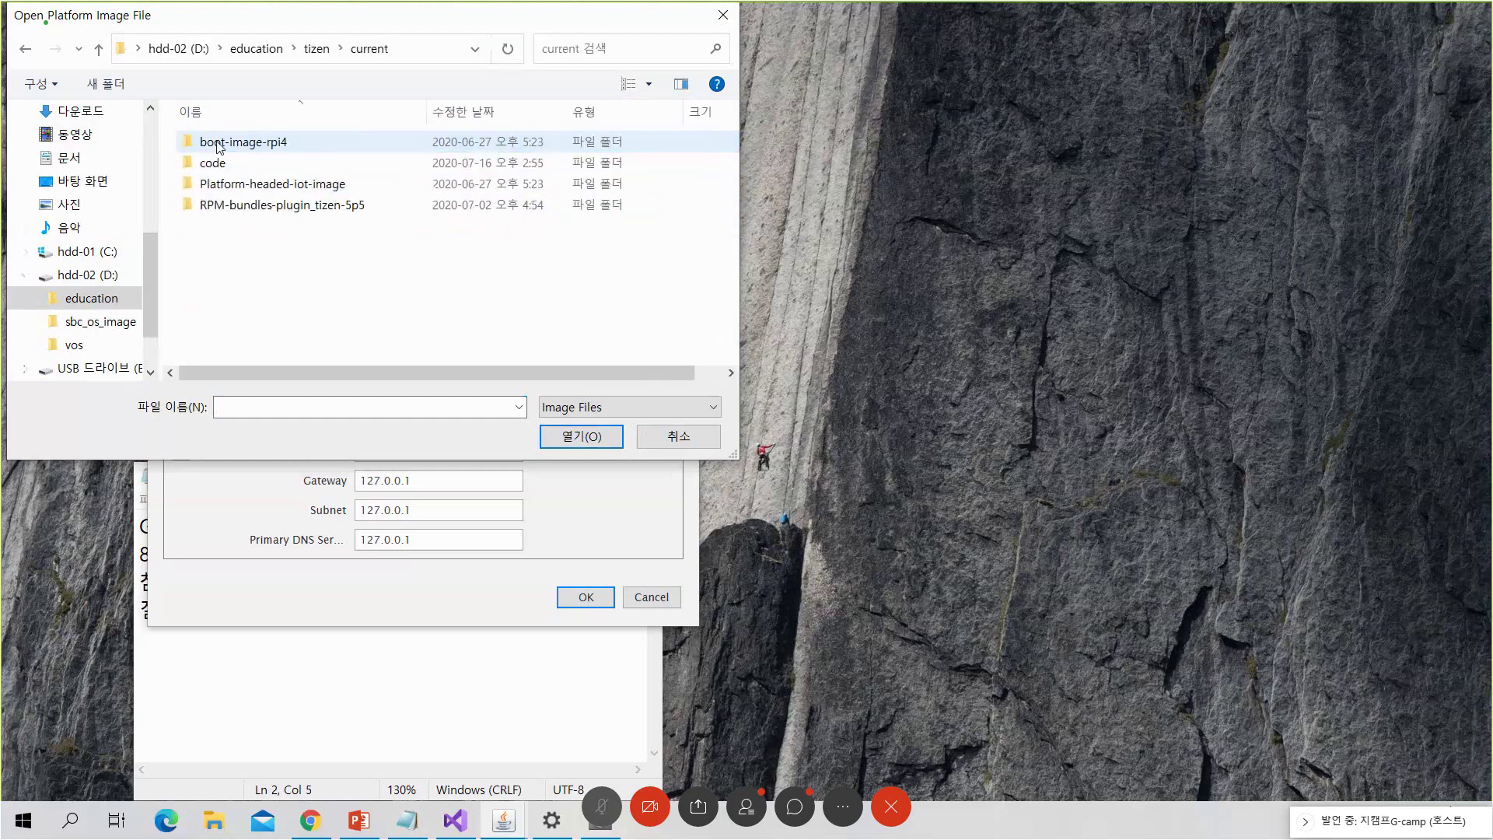
{"action": "double_click", "coordinate": [218, 185]}
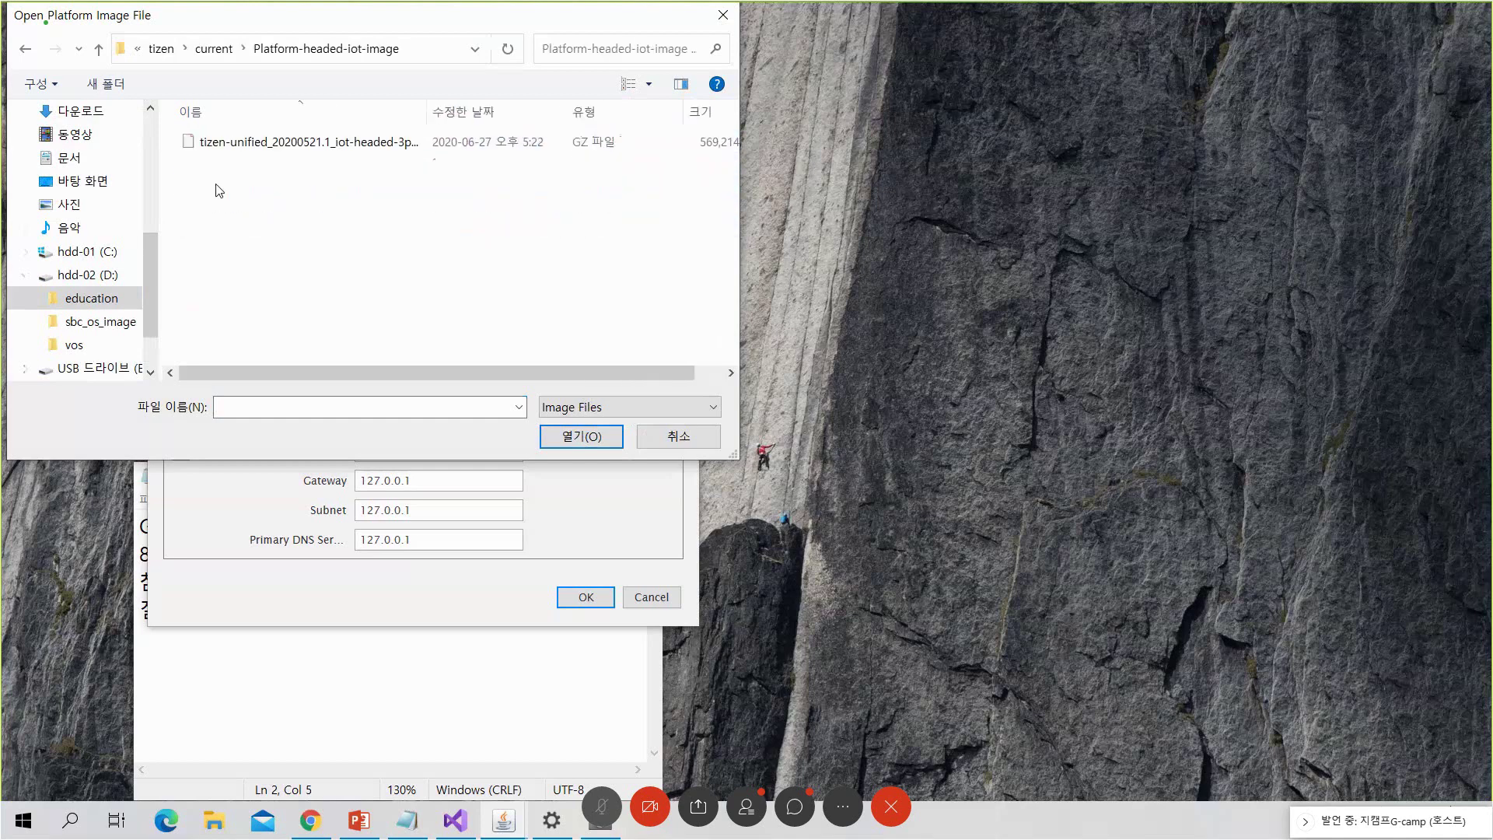
{"action": "double_click", "coordinate": [224, 143]}
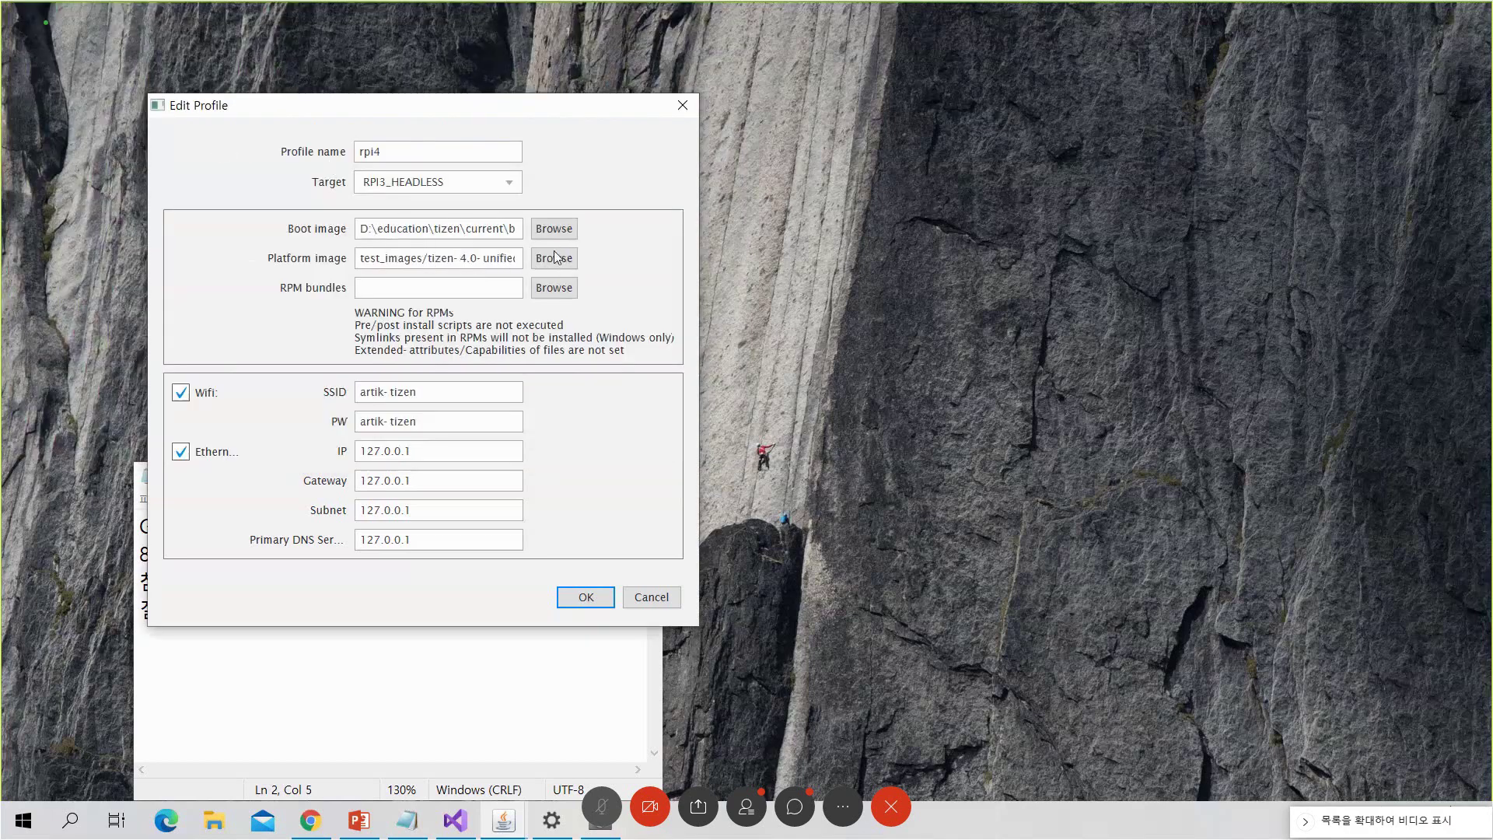
Set the profile's platform image to tizen-unified_20200521.1_iot-headed-3parts-armv7l-rpi3.tar.gz from education\tizen\current\Platform-headed-iot-image on drive D:
{"action": "left_click", "coordinate": [552, 258]}
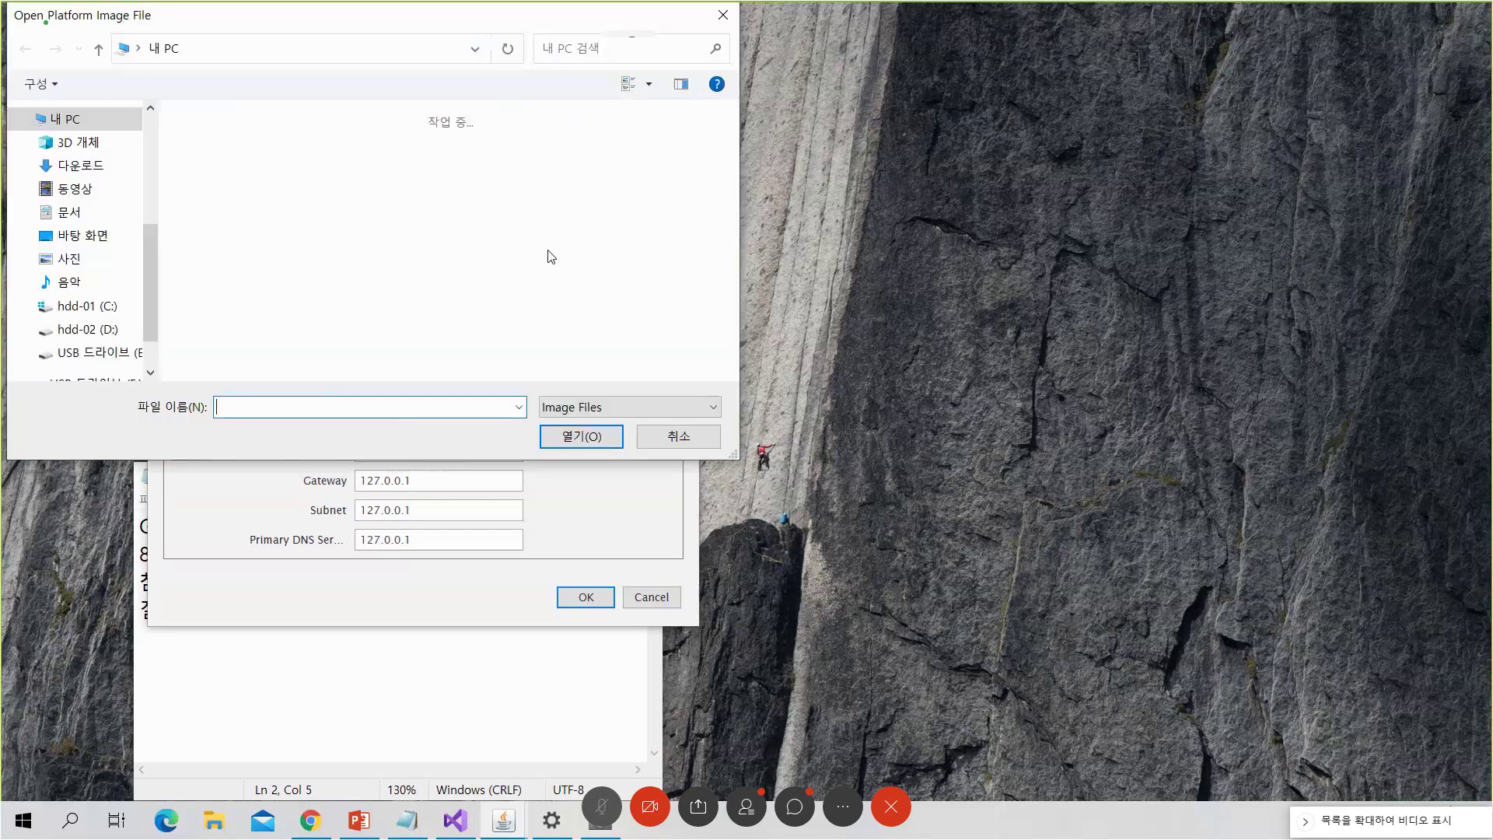
{"action": "left_click", "coordinate": [108, 329]}
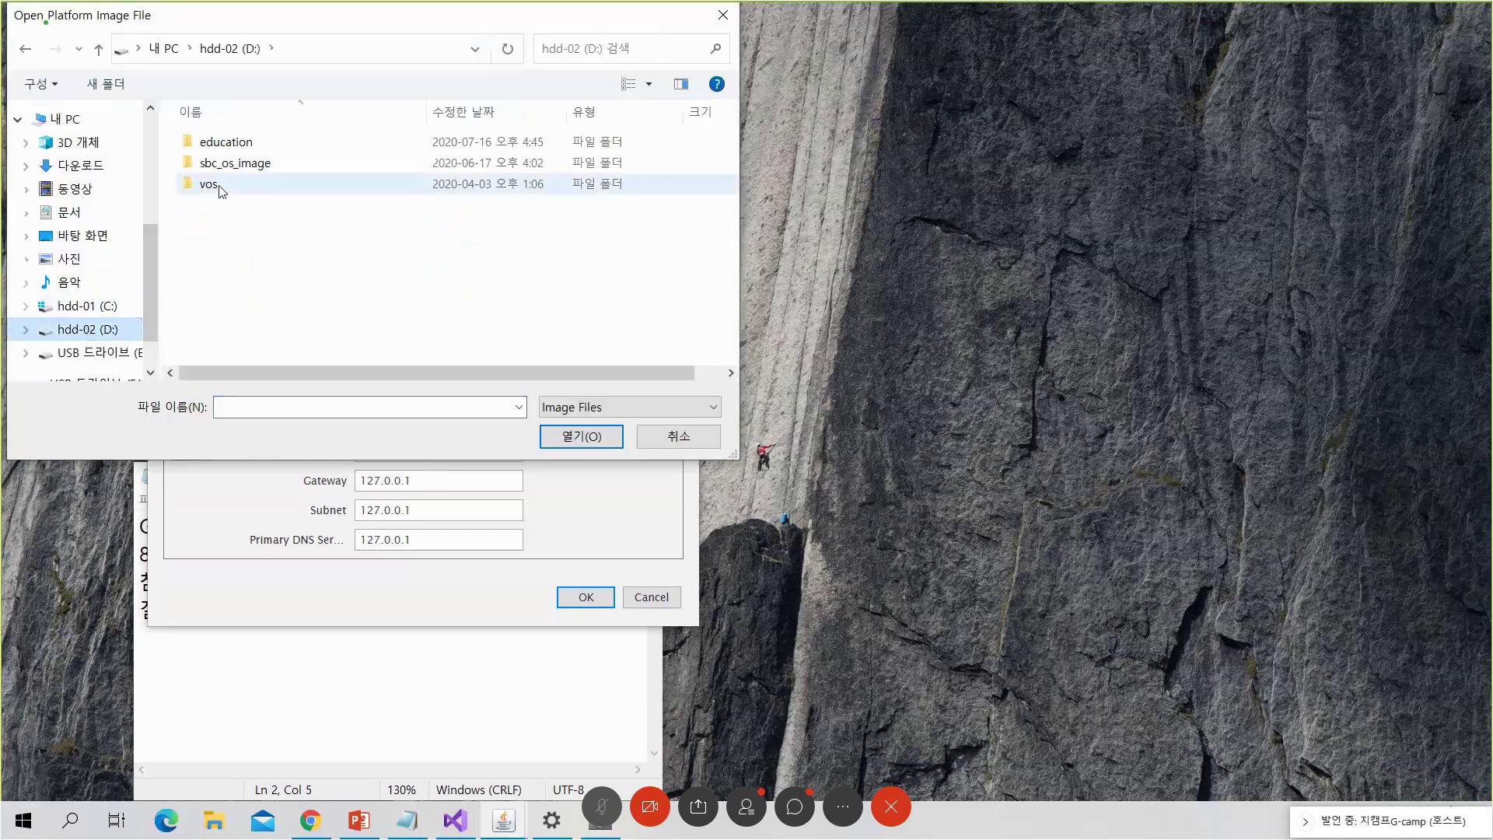
{"action": "double_click", "coordinate": [228, 148]}
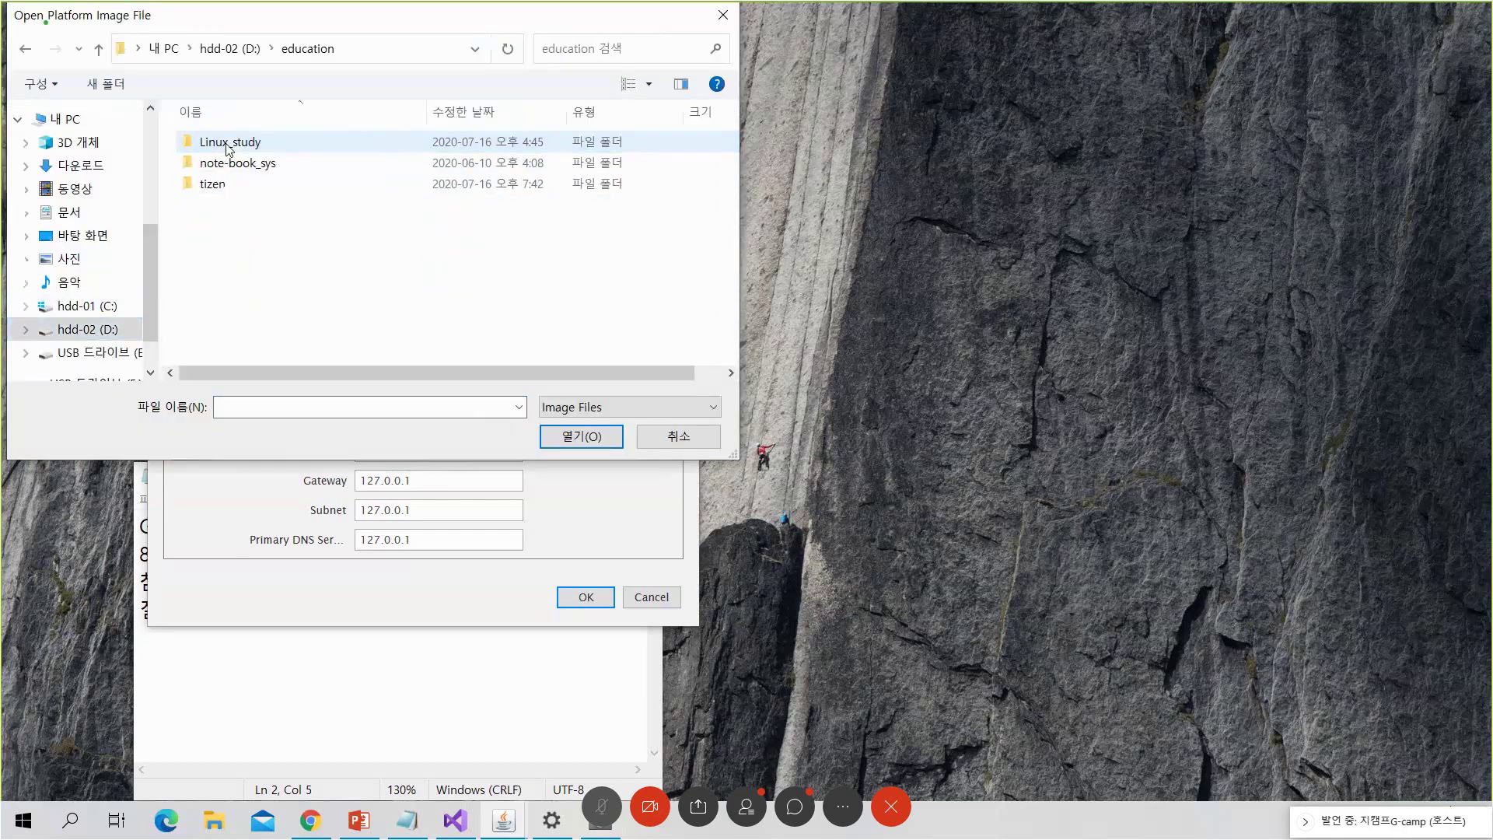
{"action": "double_click", "coordinate": [212, 189]}
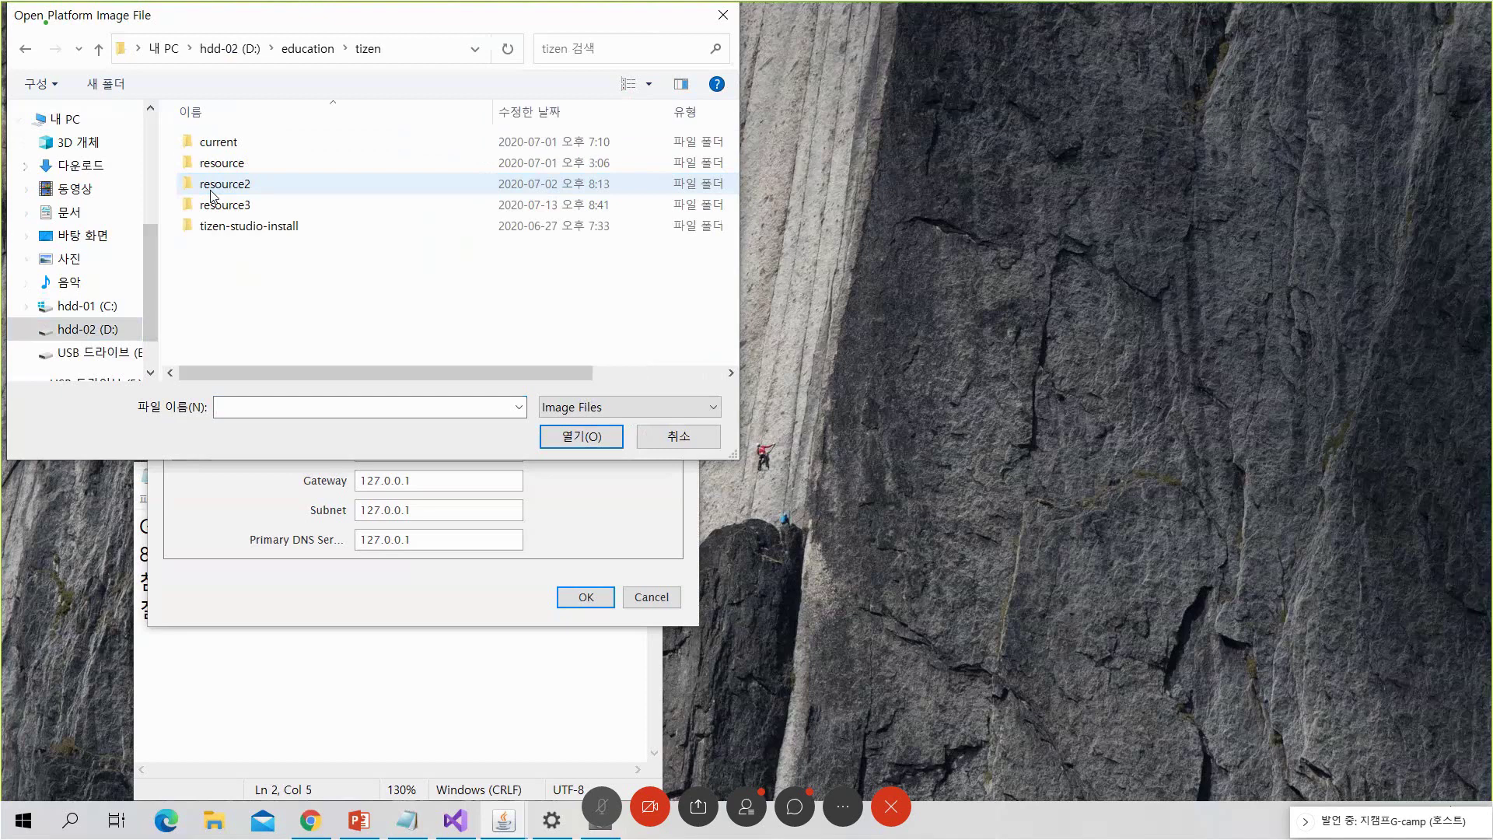
{"action": "double_click", "coordinate": [222, 147]}
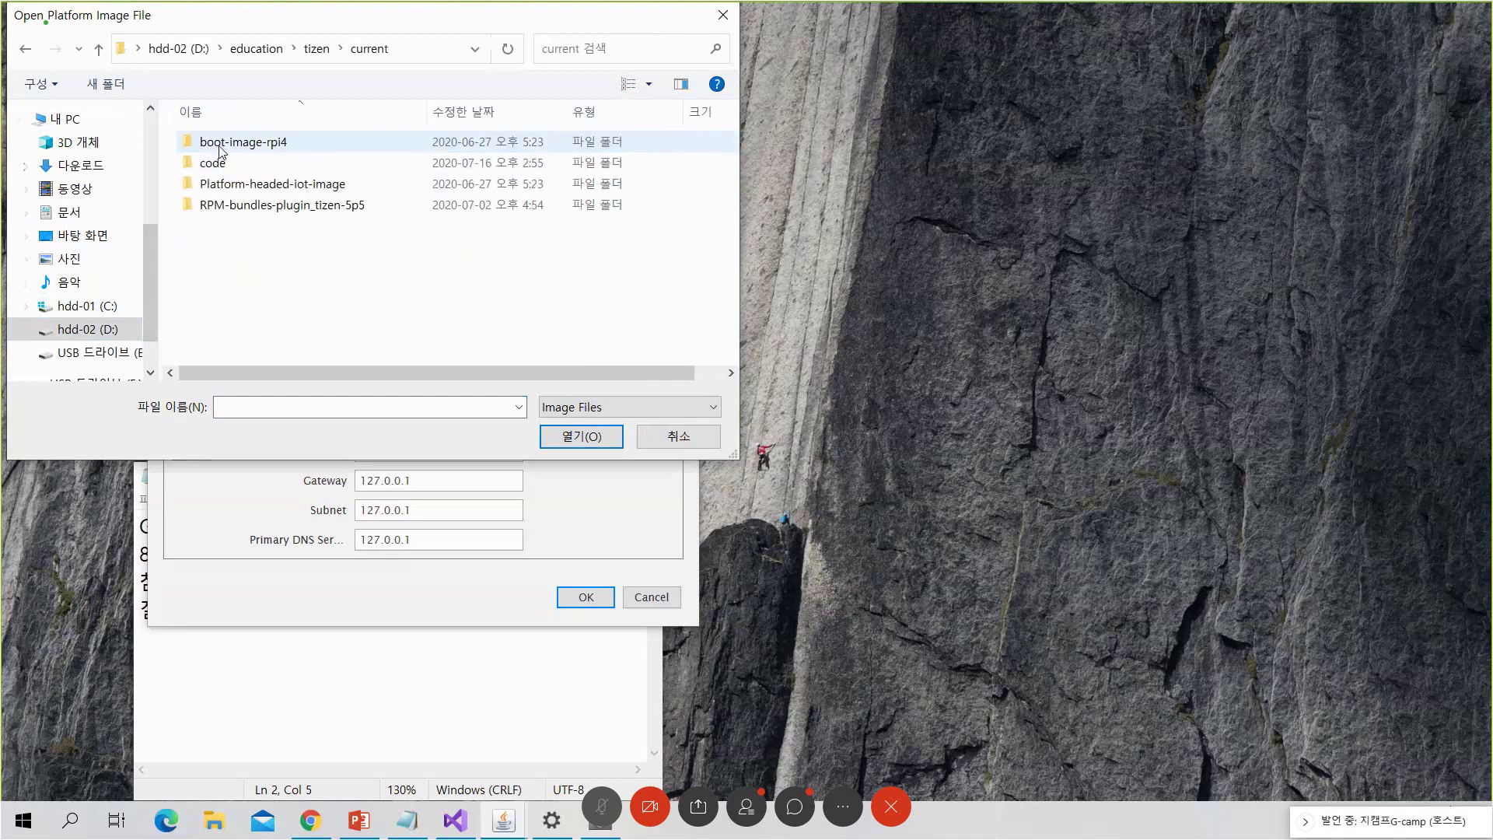
{"action": "double_click", "coordinate": [218, 187]}
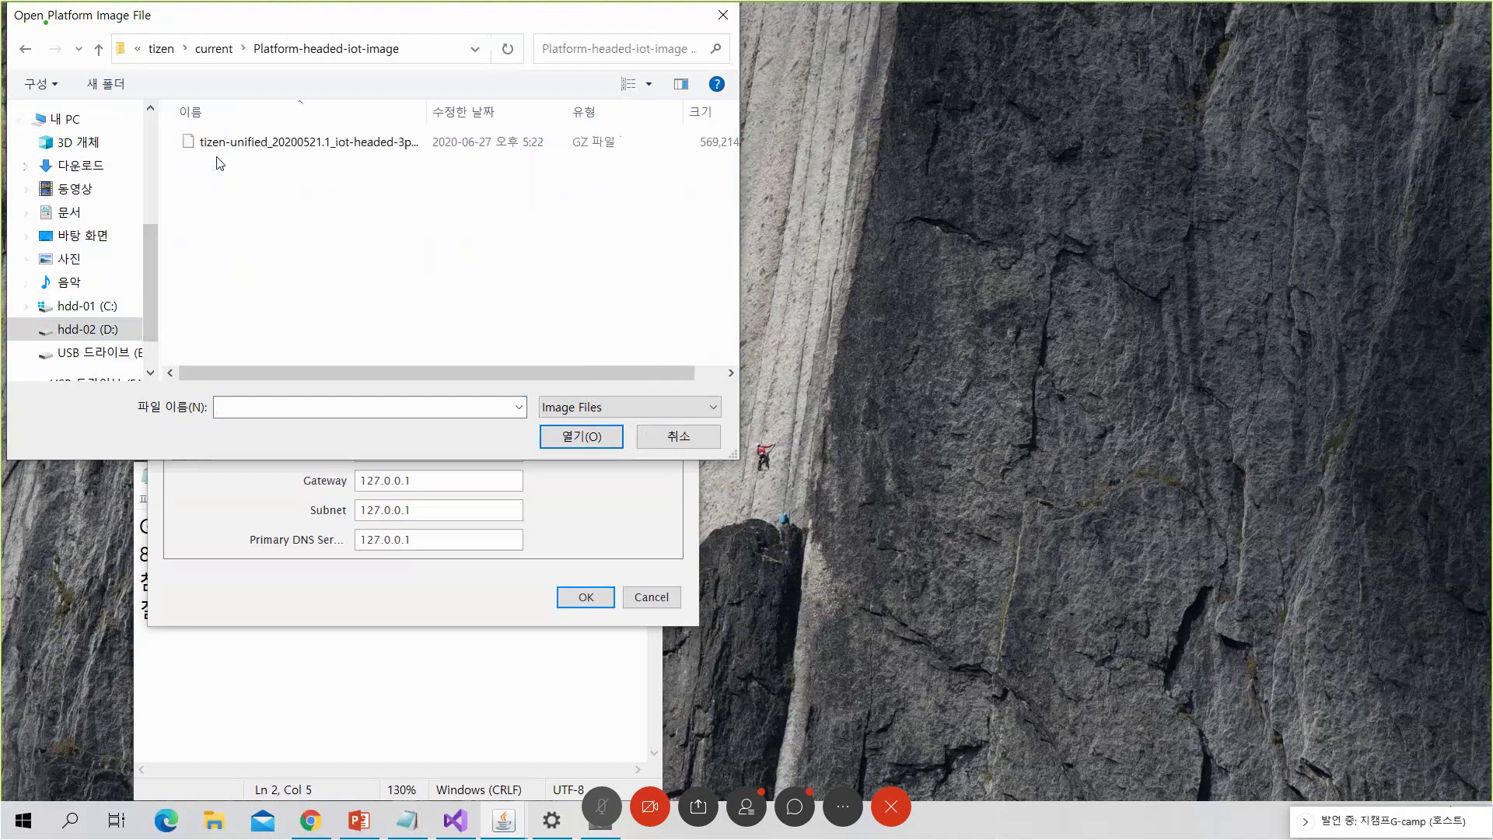
{"action": "left_click_drag", "start_coordinate": [426, 113], "coordinate": [561, 115]}
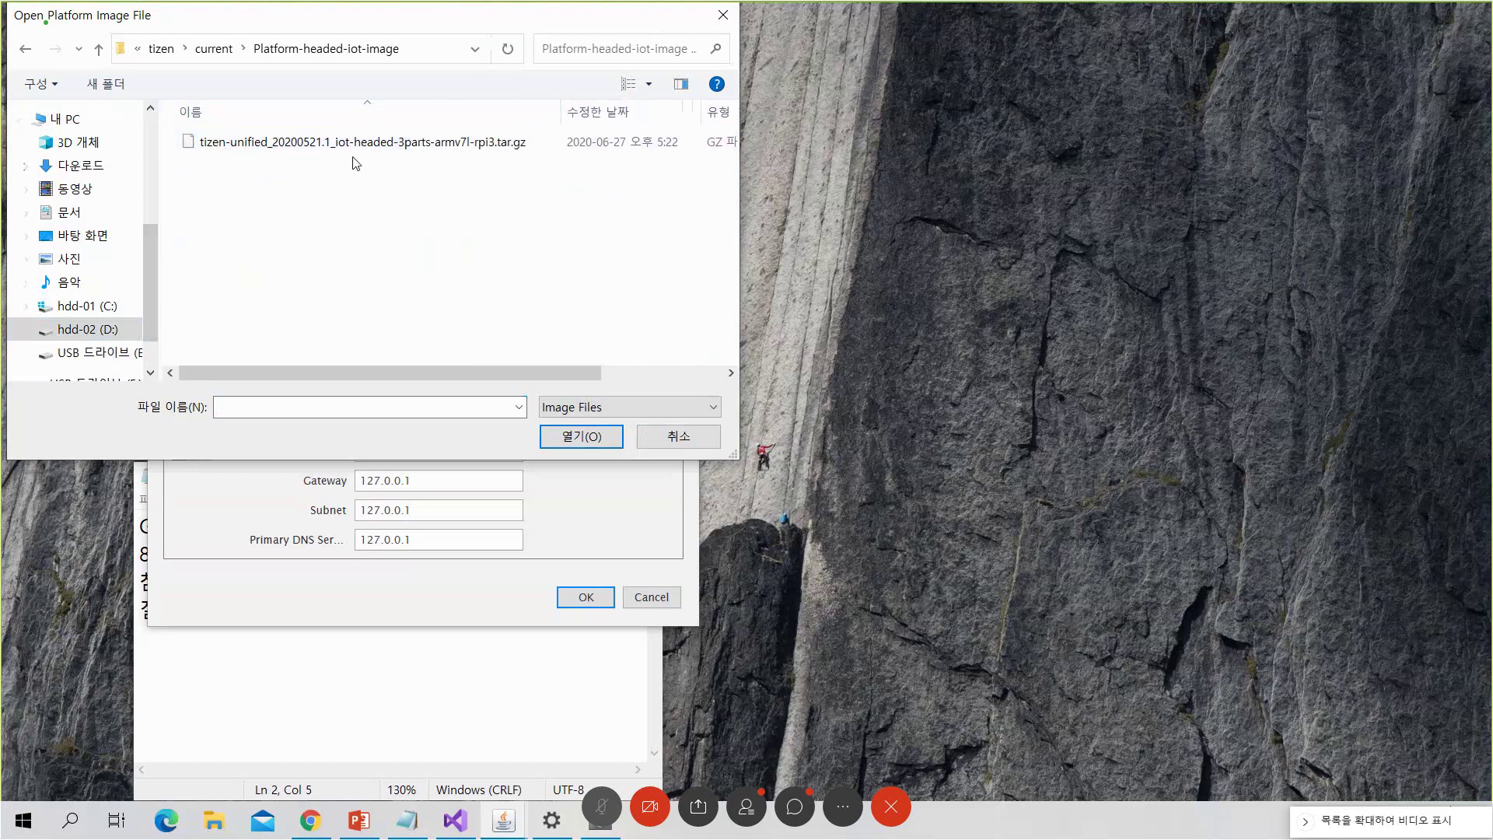
{"action": "double_click", "coordinate": [426, 145]}
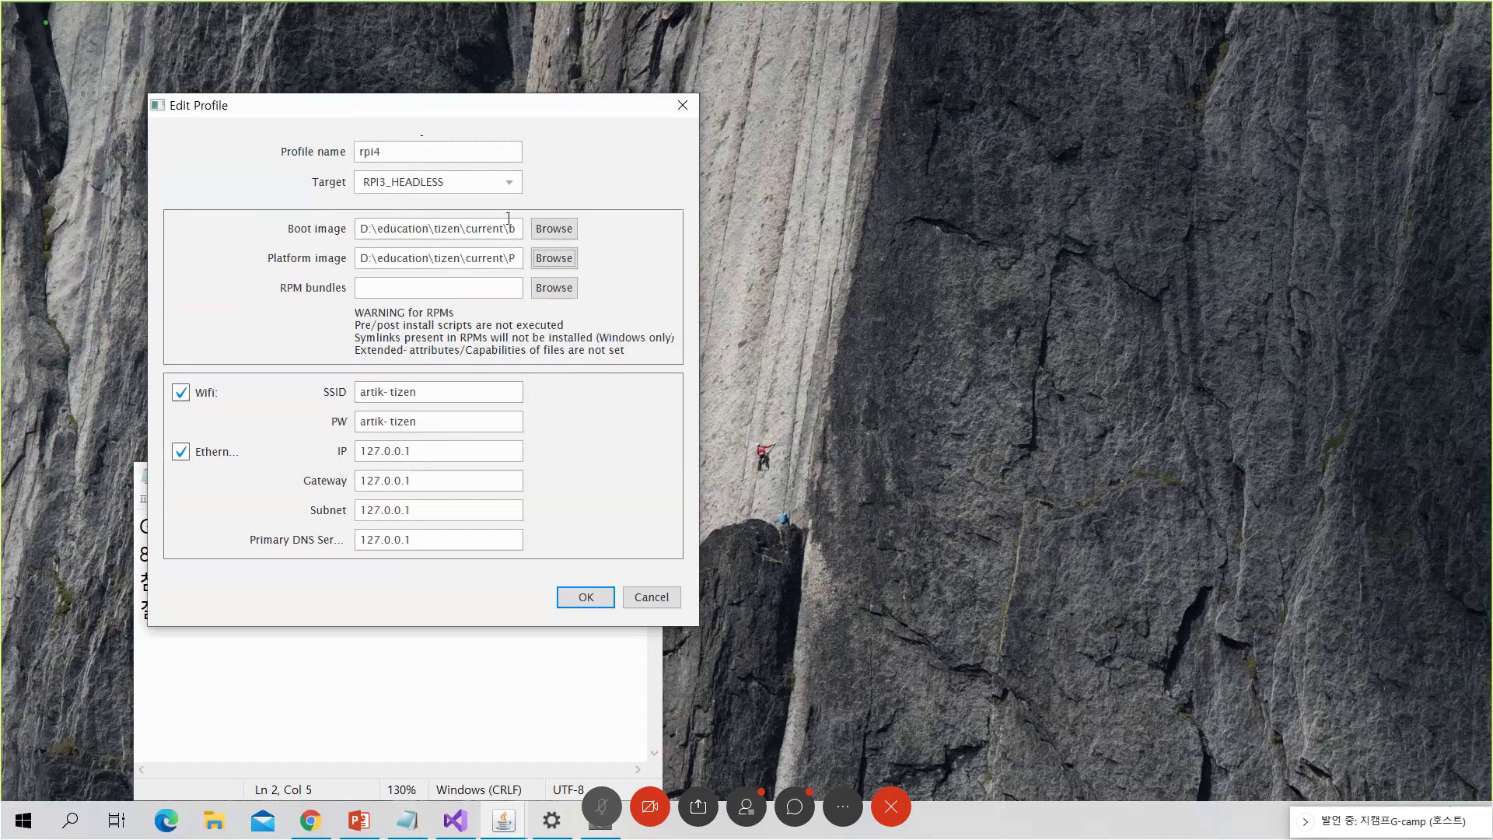
Look for the RPM file for the rpi4 profile in File Explorer, checking drive D:, its education\tizen folder and the Downloads folder
{"action": "left_click", "coordinate": [370, 286]}
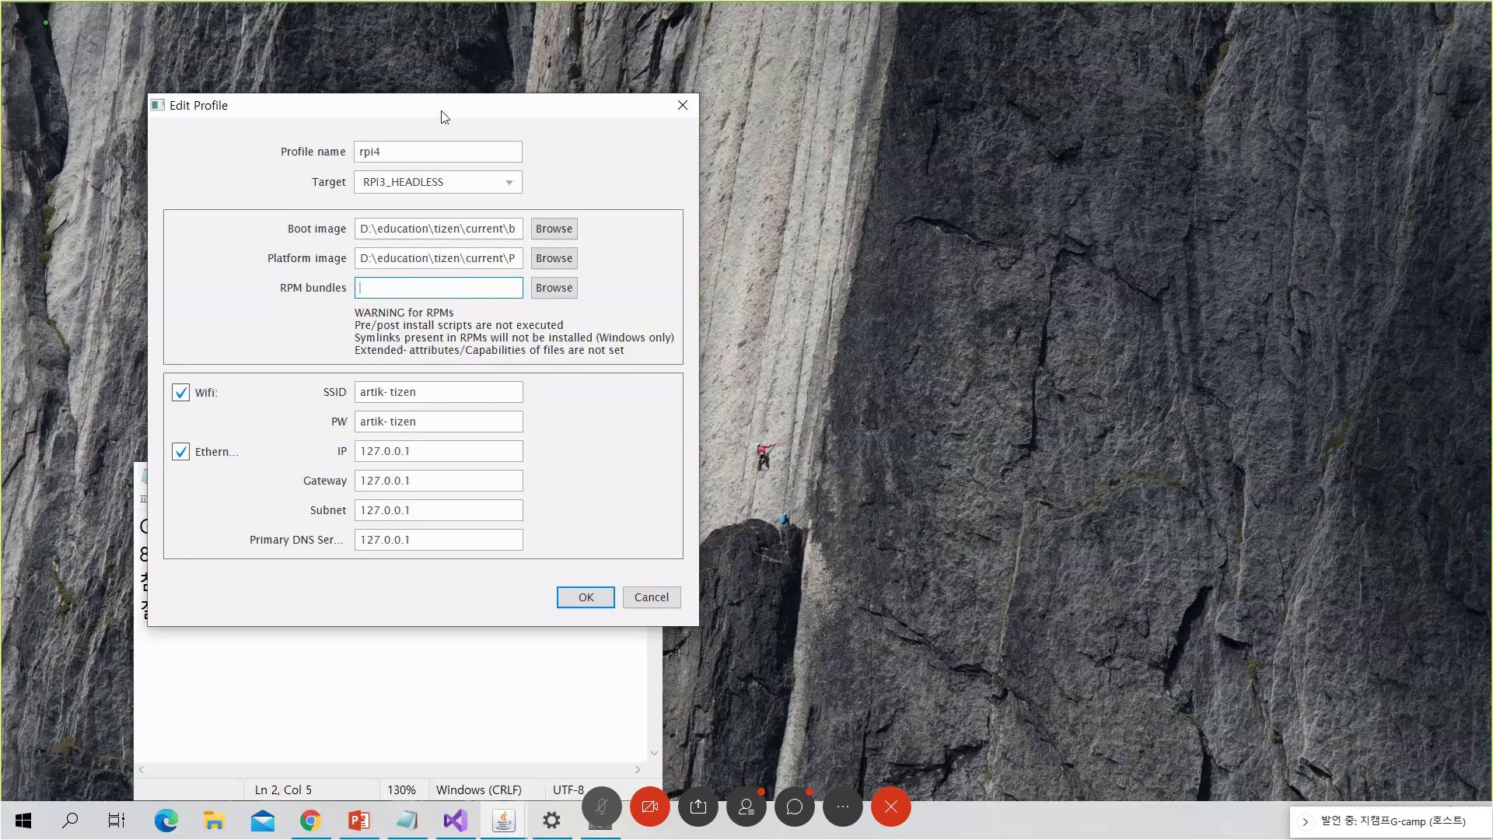
{"action": "left_click_drag", "start_coordinate": [481, 106], "coordinate": [911, 93]}
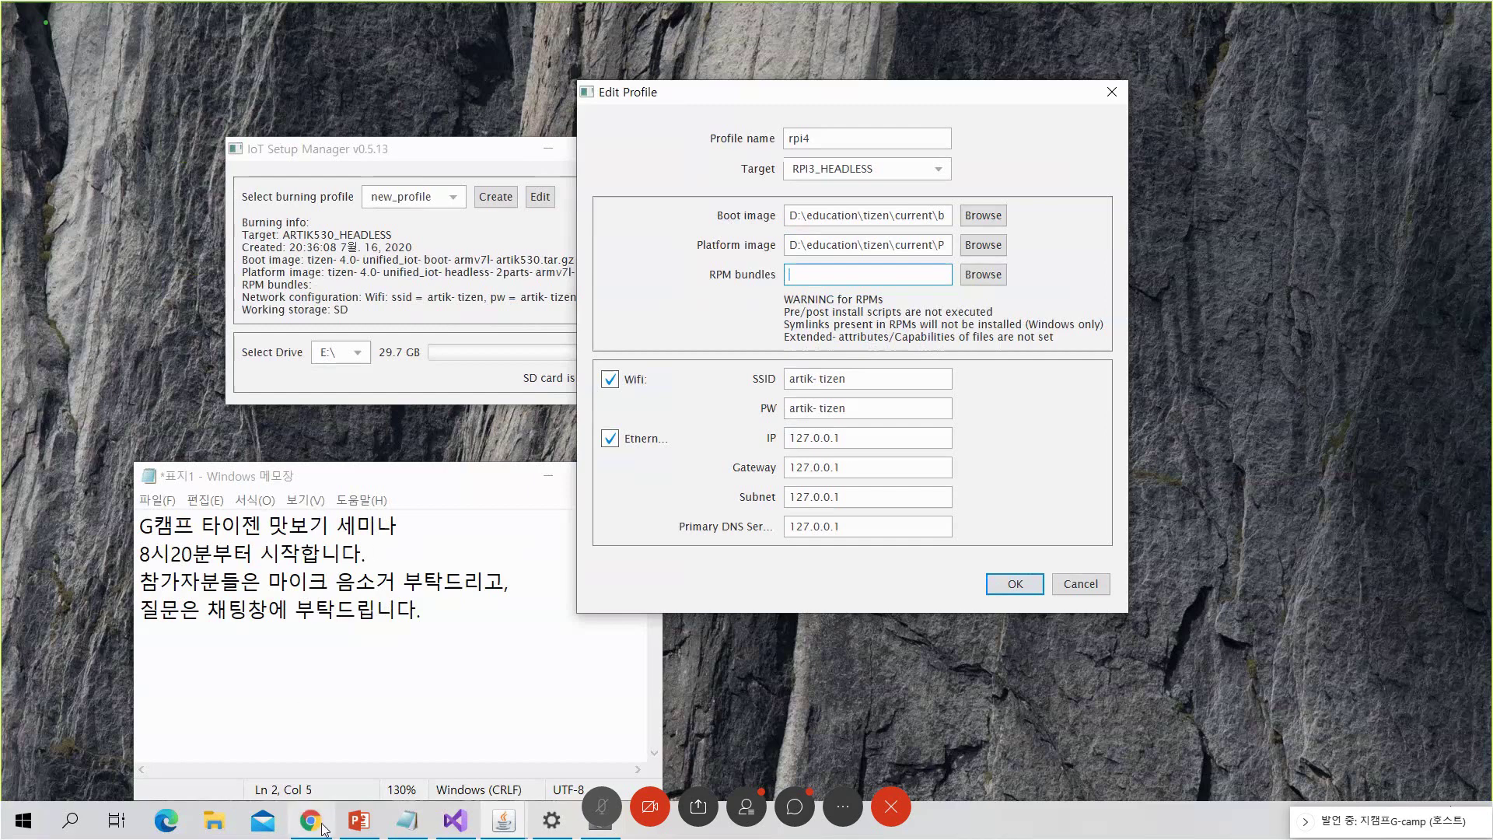
{"action": "left_click", "coordinate": [214, 820]}
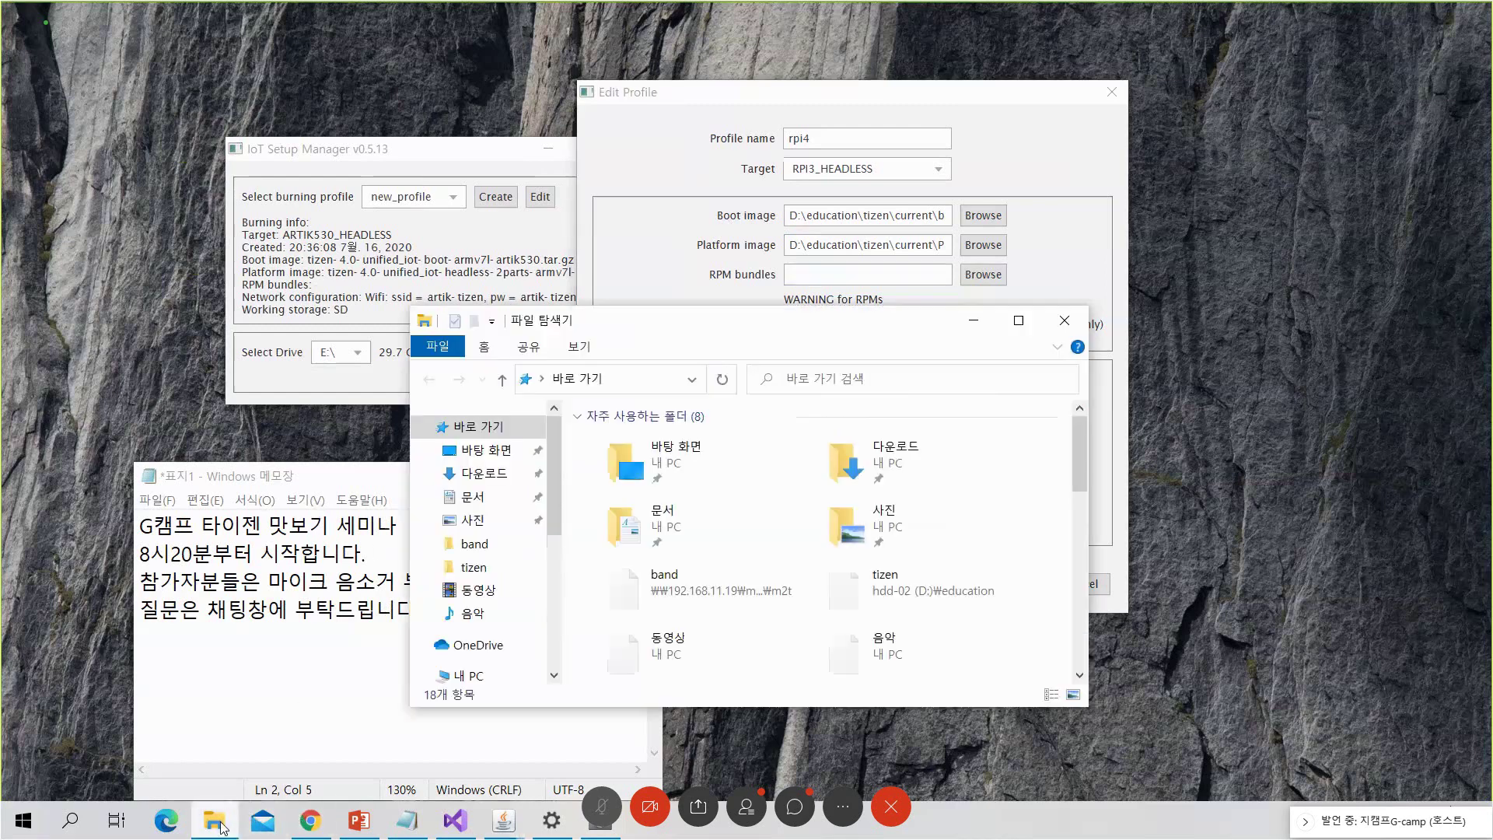
{"action": "scroll", "coordinate": [478, 529], "scroll_direction": "down", "scroll_amount": 5}
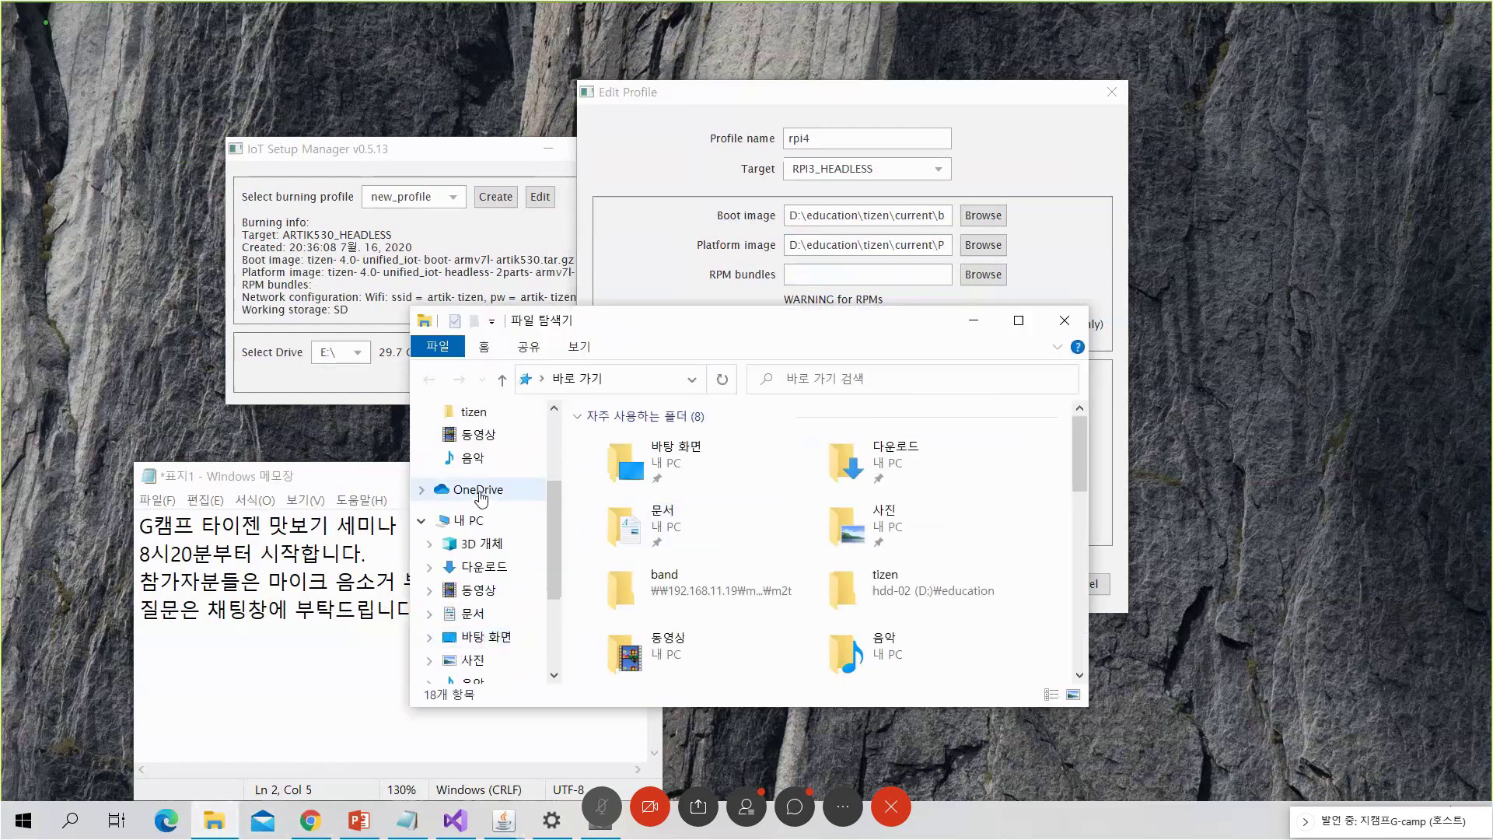
{"action": "left_click", "coordinate": [490, 576]}
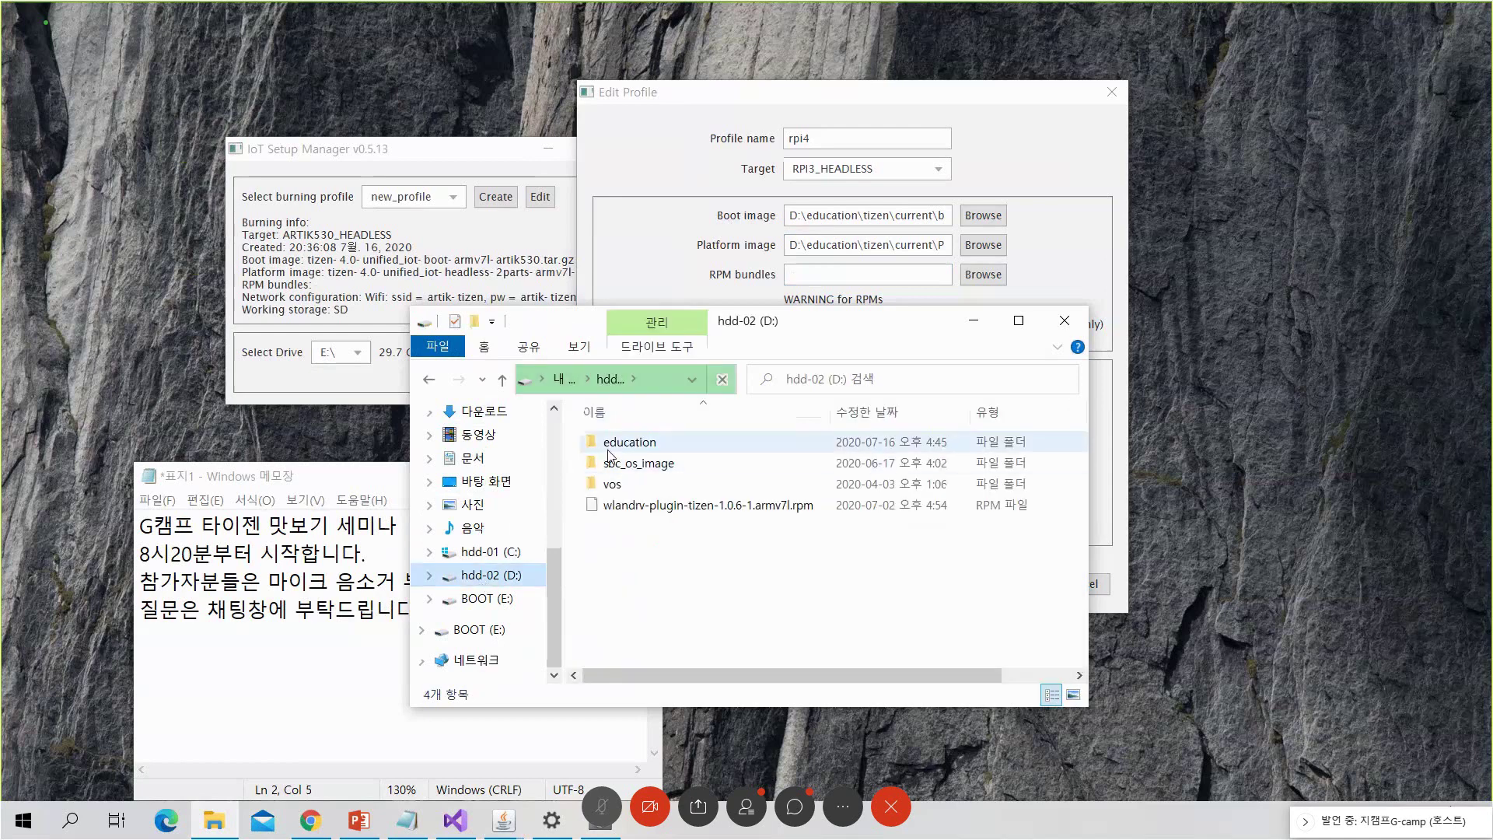
{"action": "double_click", "coordinate": [634, 443]}
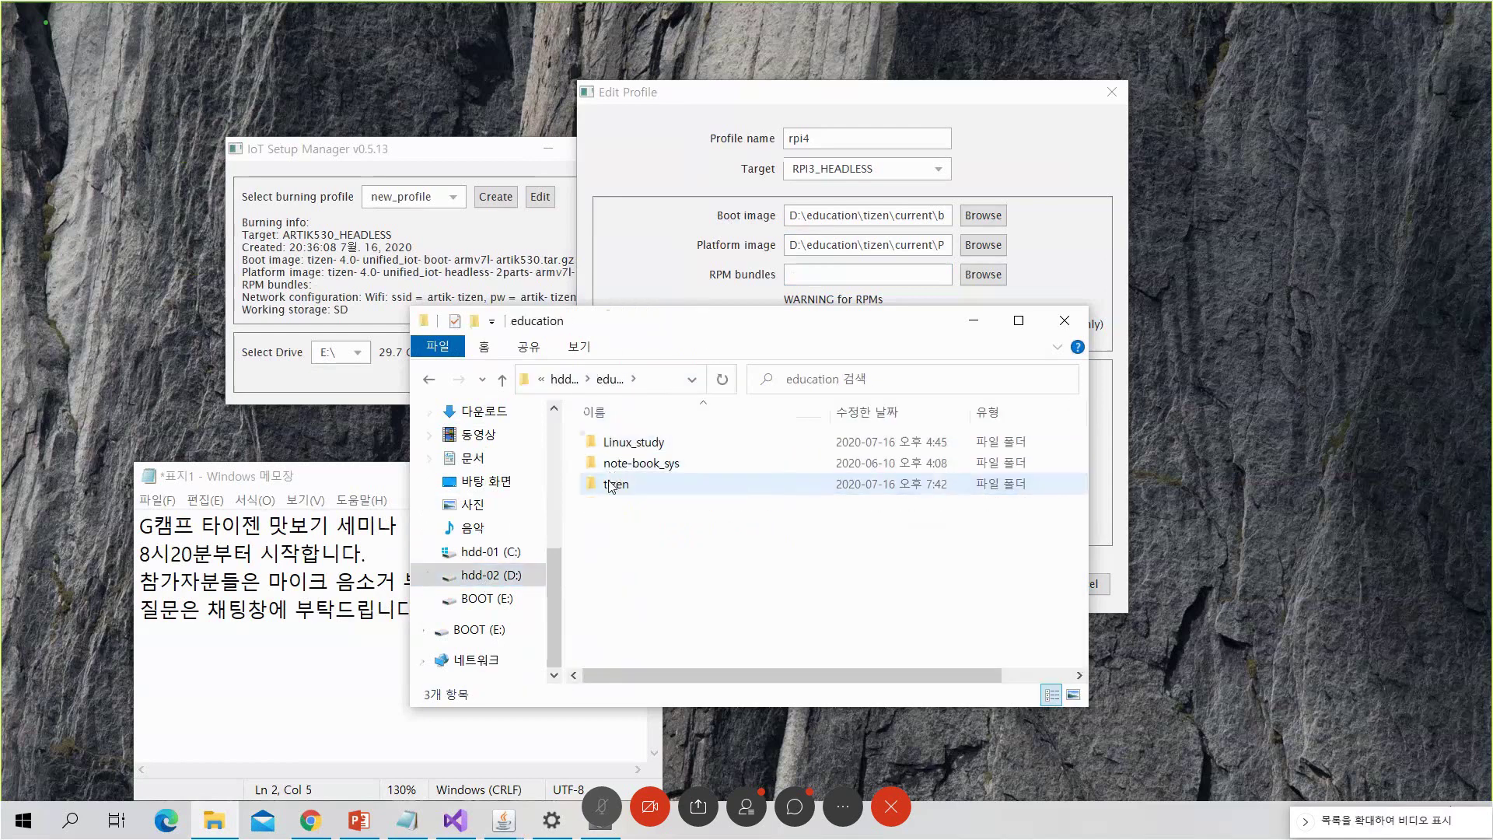
{"action": "double_click", "coordinate": [612, 486]}
{"action": "scroll", "coordinate": [614, 560], "scroll_direction": "down", "scroll_amount": 1}
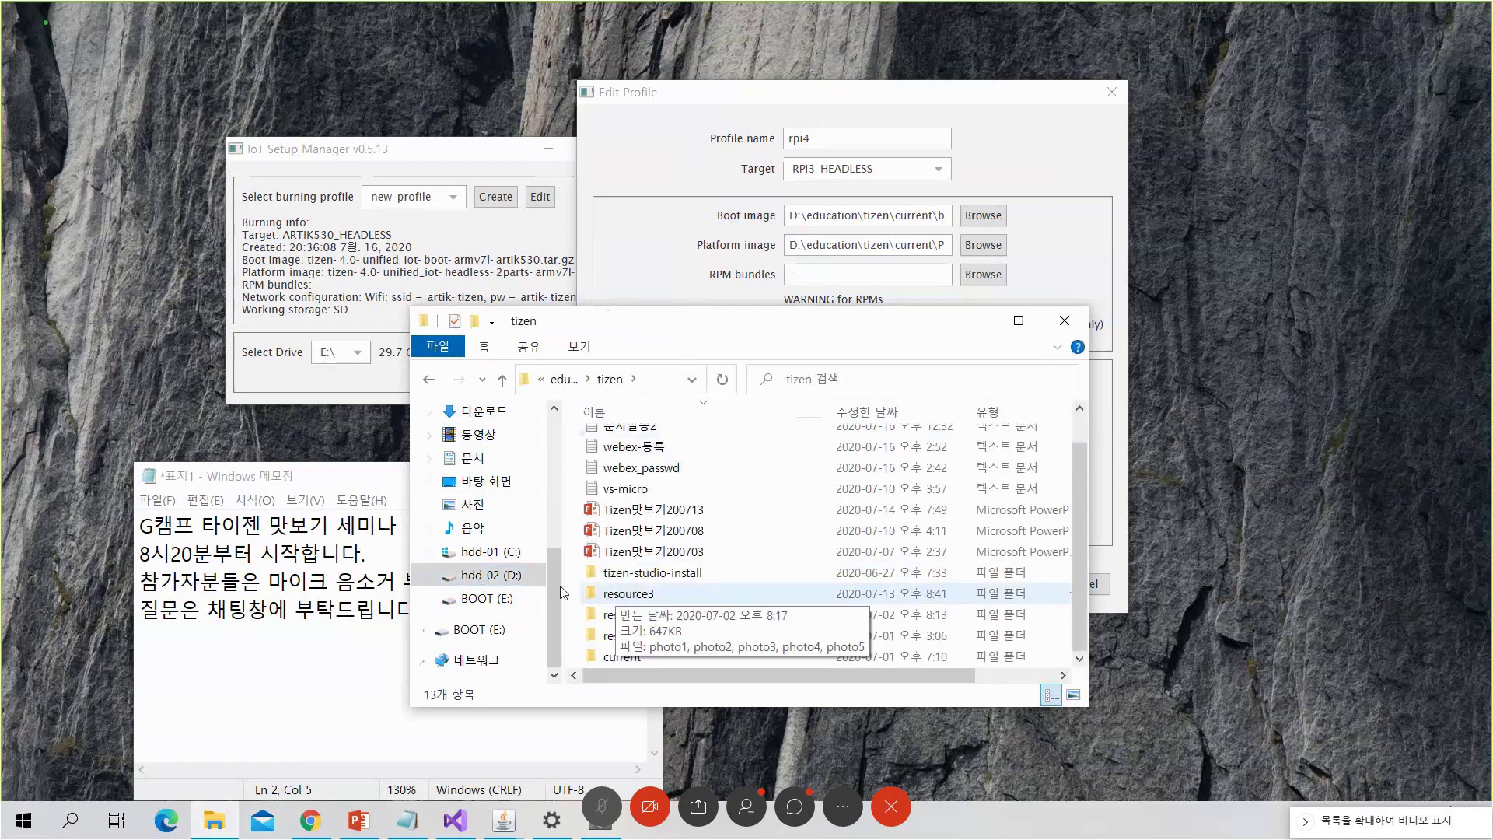
{"action": "left_click", "coordinate": [479, 412]}
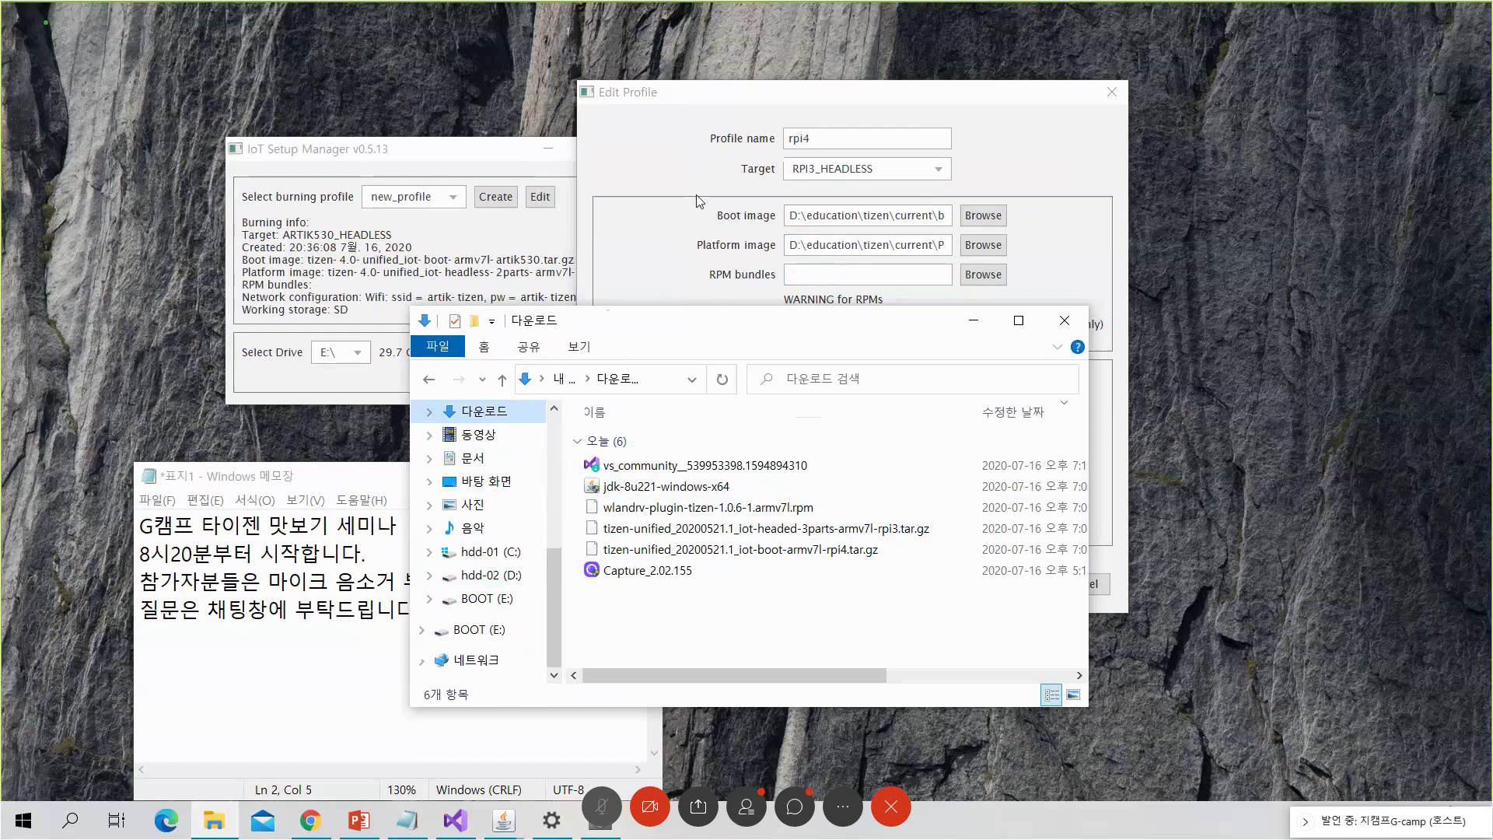
Disable the Wifi and Ethernet settings in the rpi4 profile and save the profile without an RPM bundle
{"action": "left_click", "coordinate": [656, 114]}
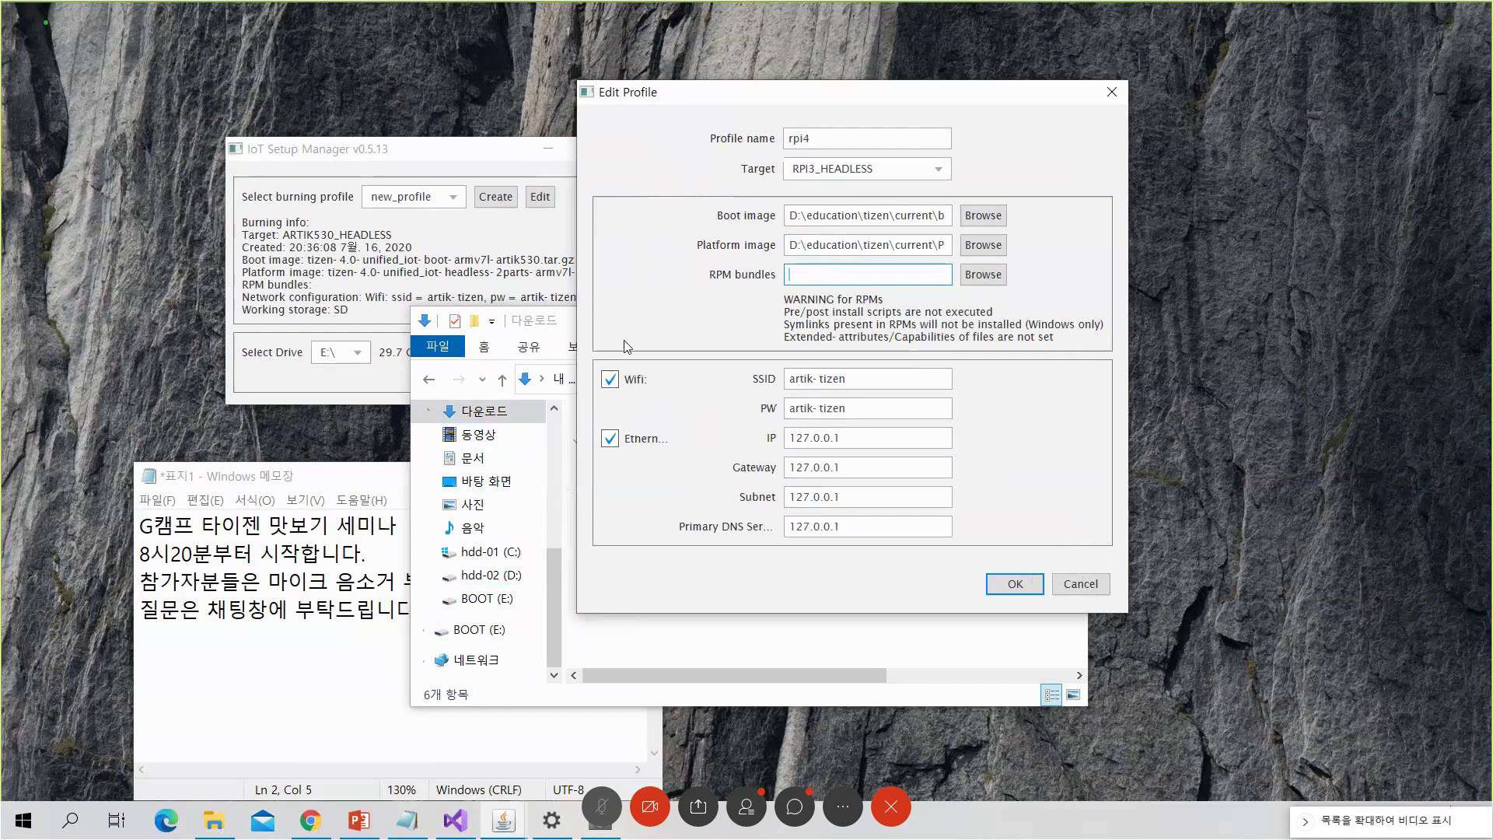
{"action": "left_click", "coordinate": [611, 384]}
{"action": "left_click", "coordinate": [610, 440]}
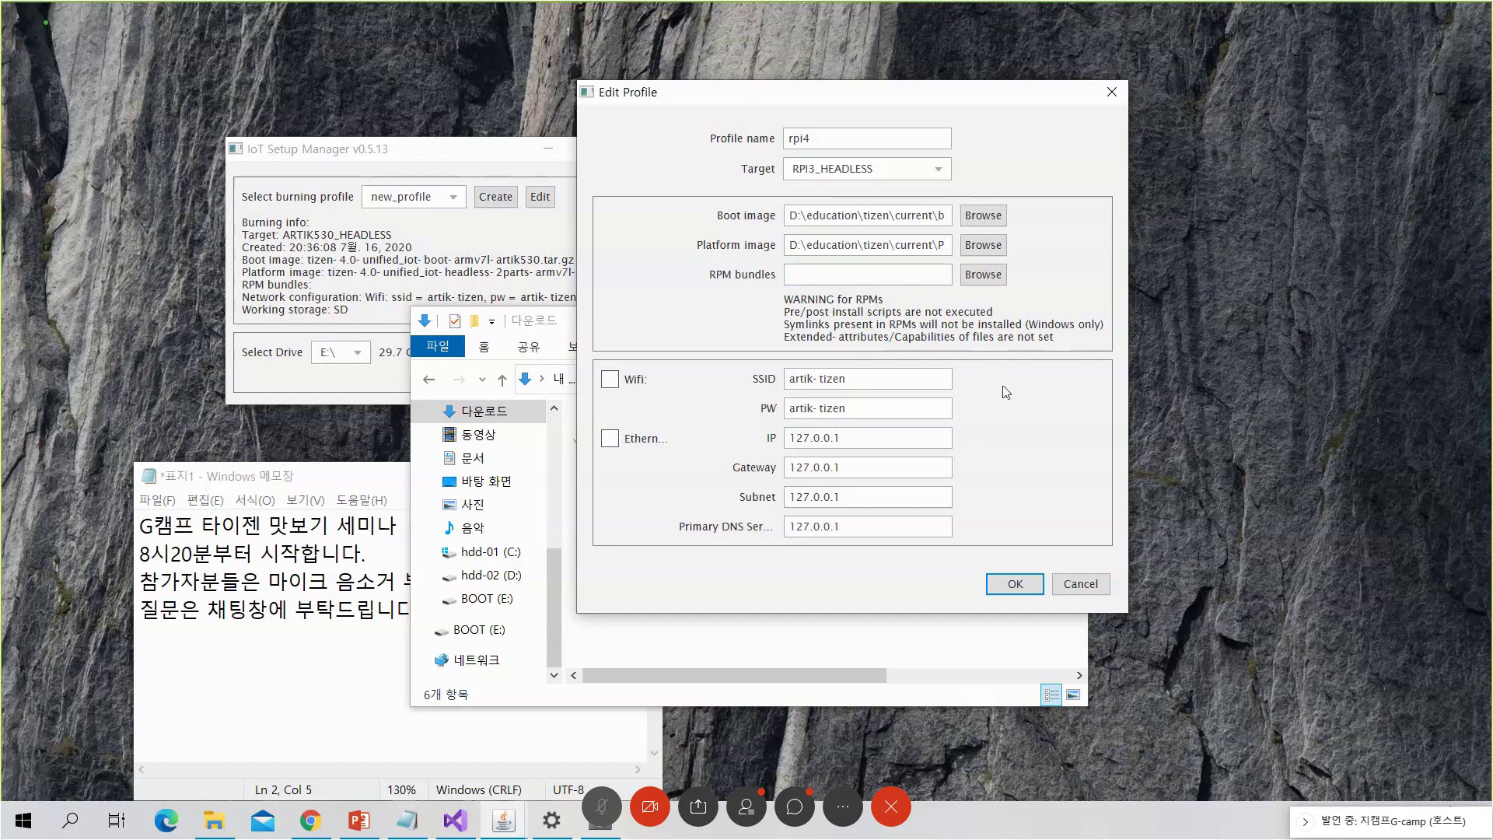
{"action": "left_click", "coordinate": [1034, 587]}
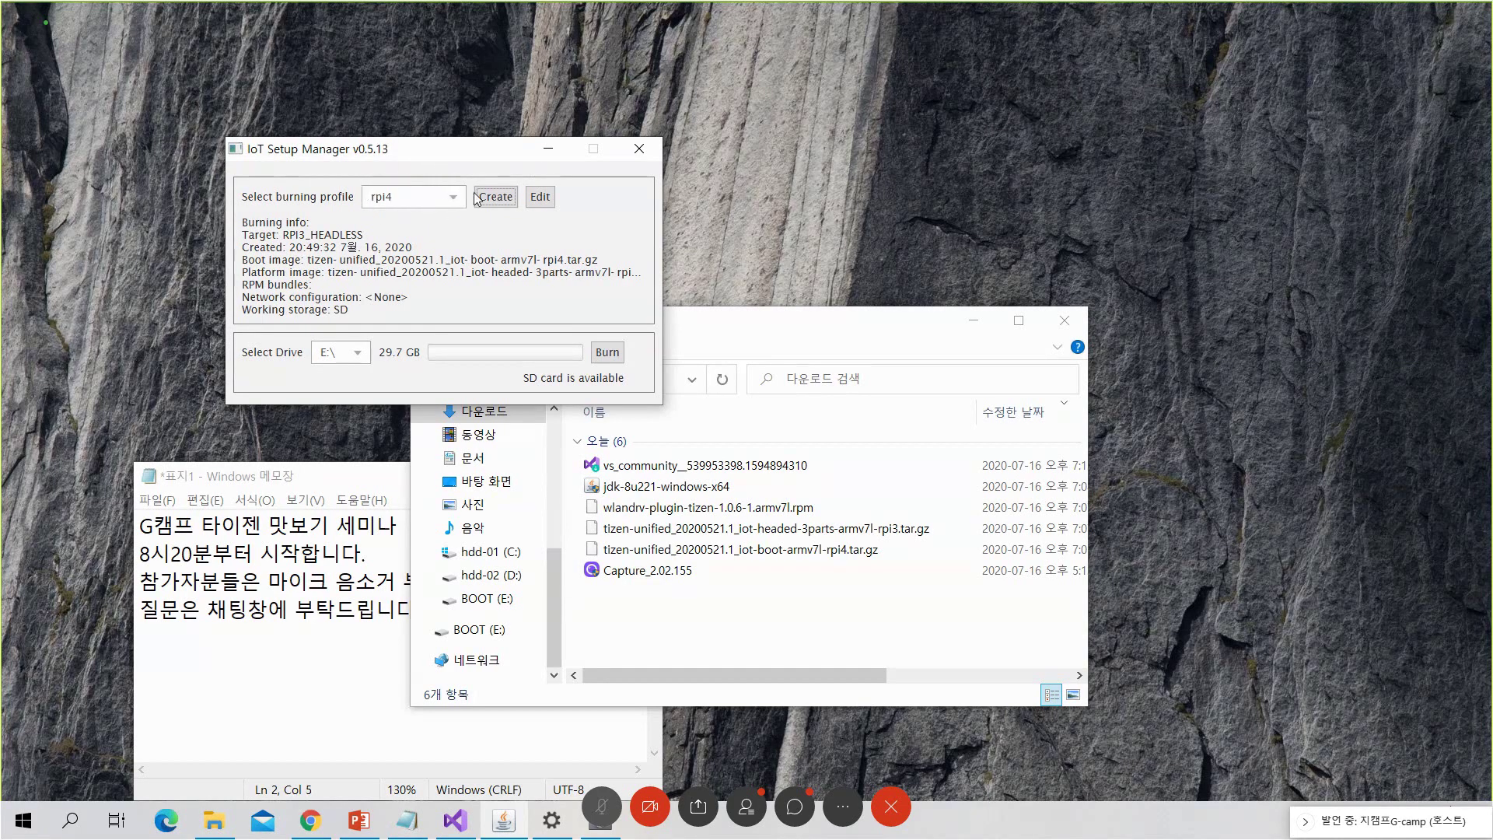
Burn the rpi4 profile to the SD card on drive E: and close IoT Setup Manager
{"action": "left_click", "coordinate": [608, 354]}
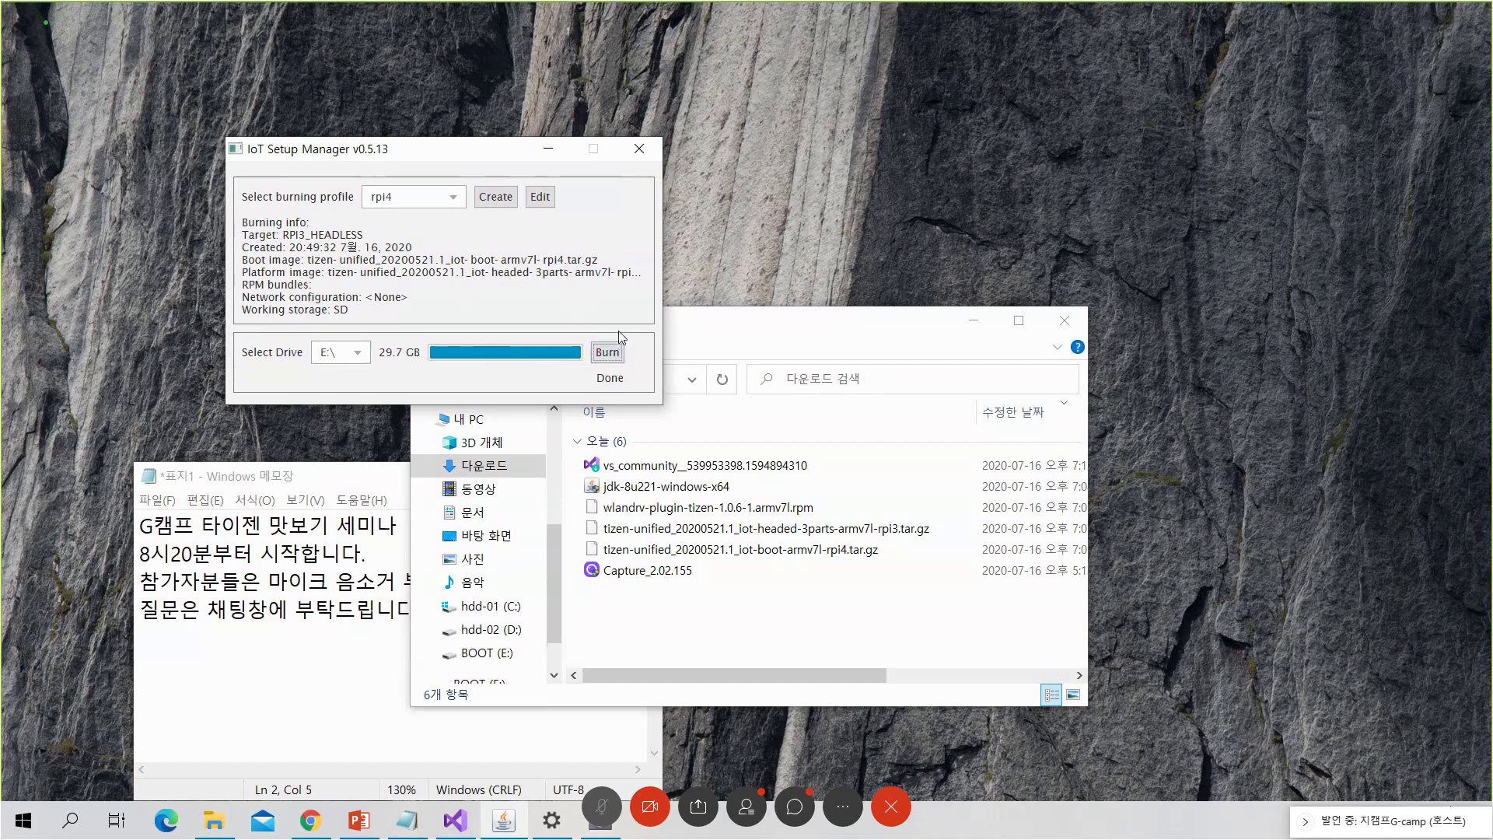
{"action": "left_click", "coordinate": [638, 150]}
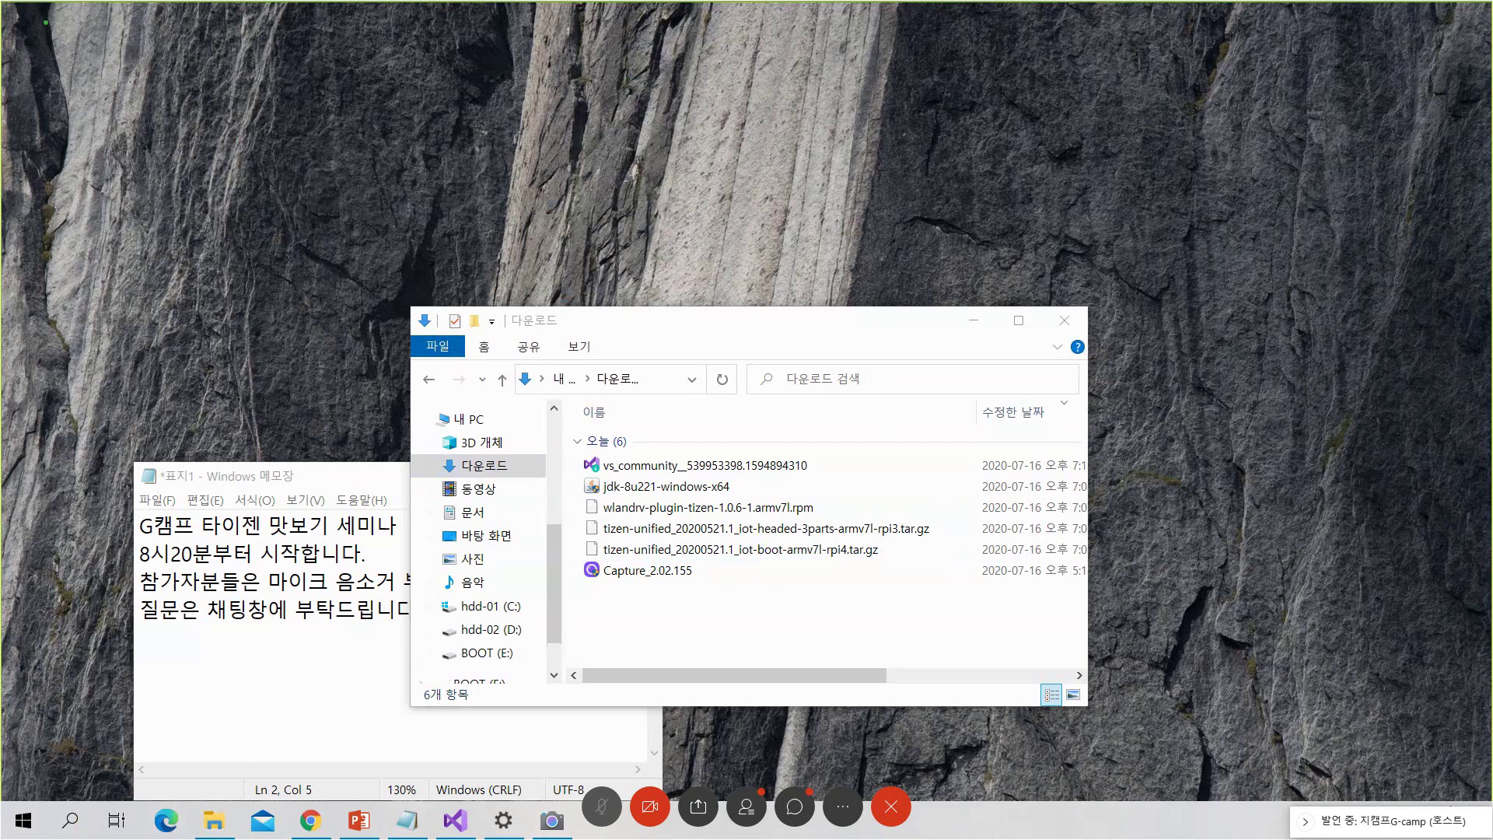
{"action": "scroll", "coordinate": [478, 545], "scroll_direction": "up", "scroll_amount": 1}
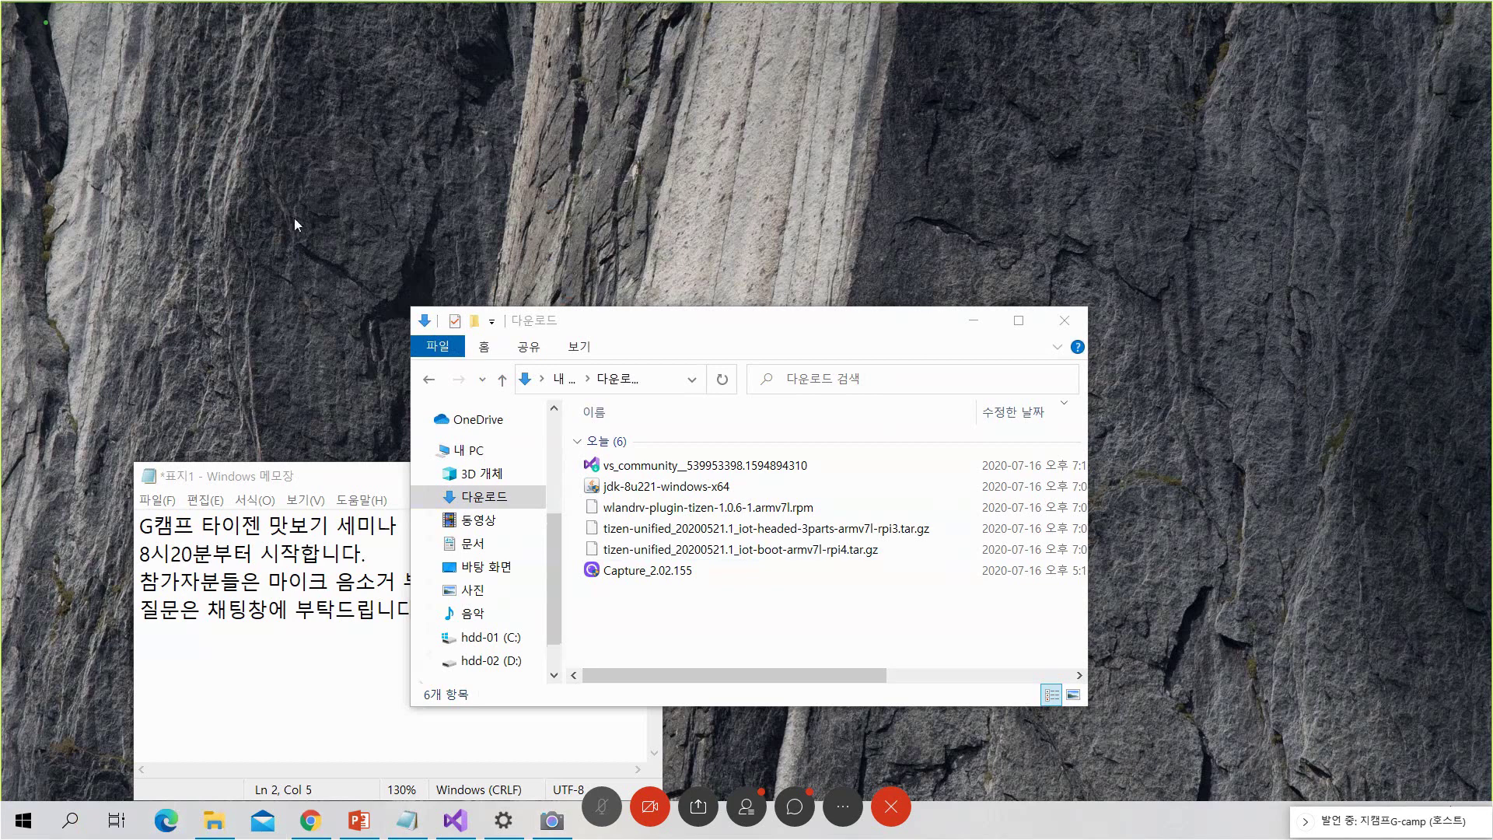
Maximize the Tizen맛보기200703 presentation window in PowerPoint, and close the Settings and Downloads folder windows
{"action": "left_click", "coordinate": [359, 821]}
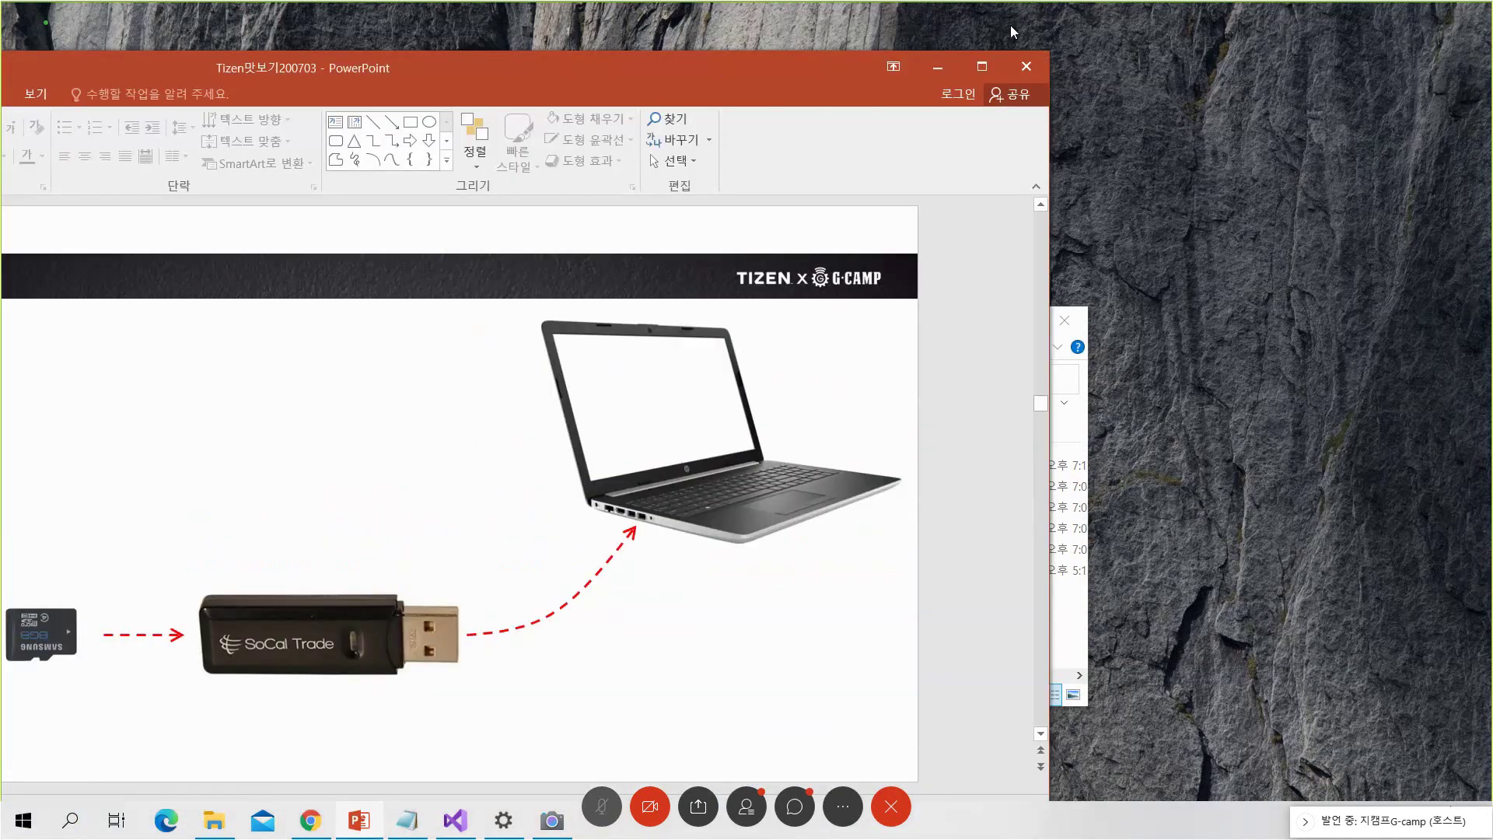
{"action": "left_click", "coordinate": [982, 67]}
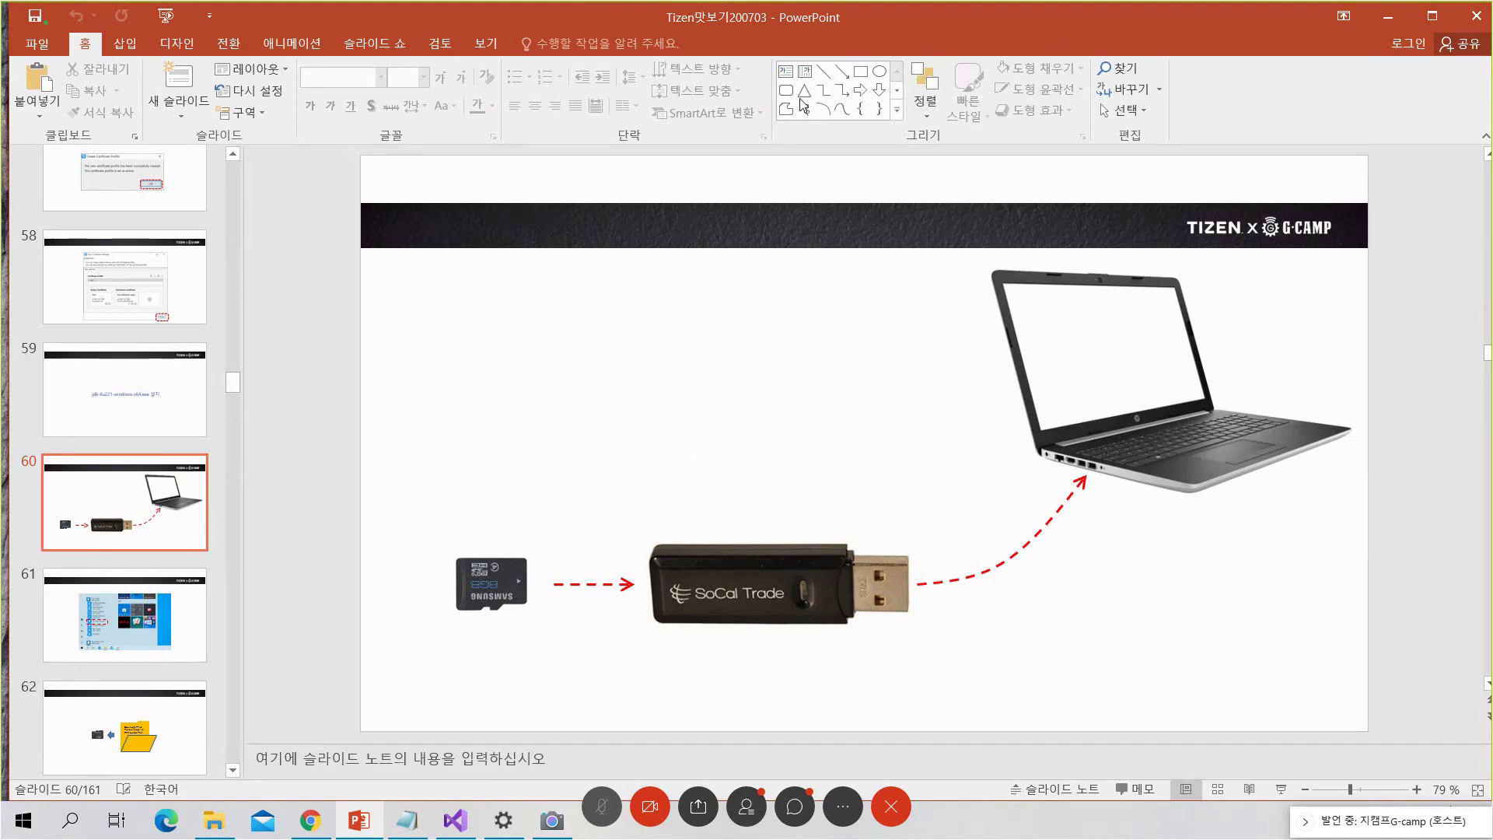
{"action": "key", "text": "super+Down"}
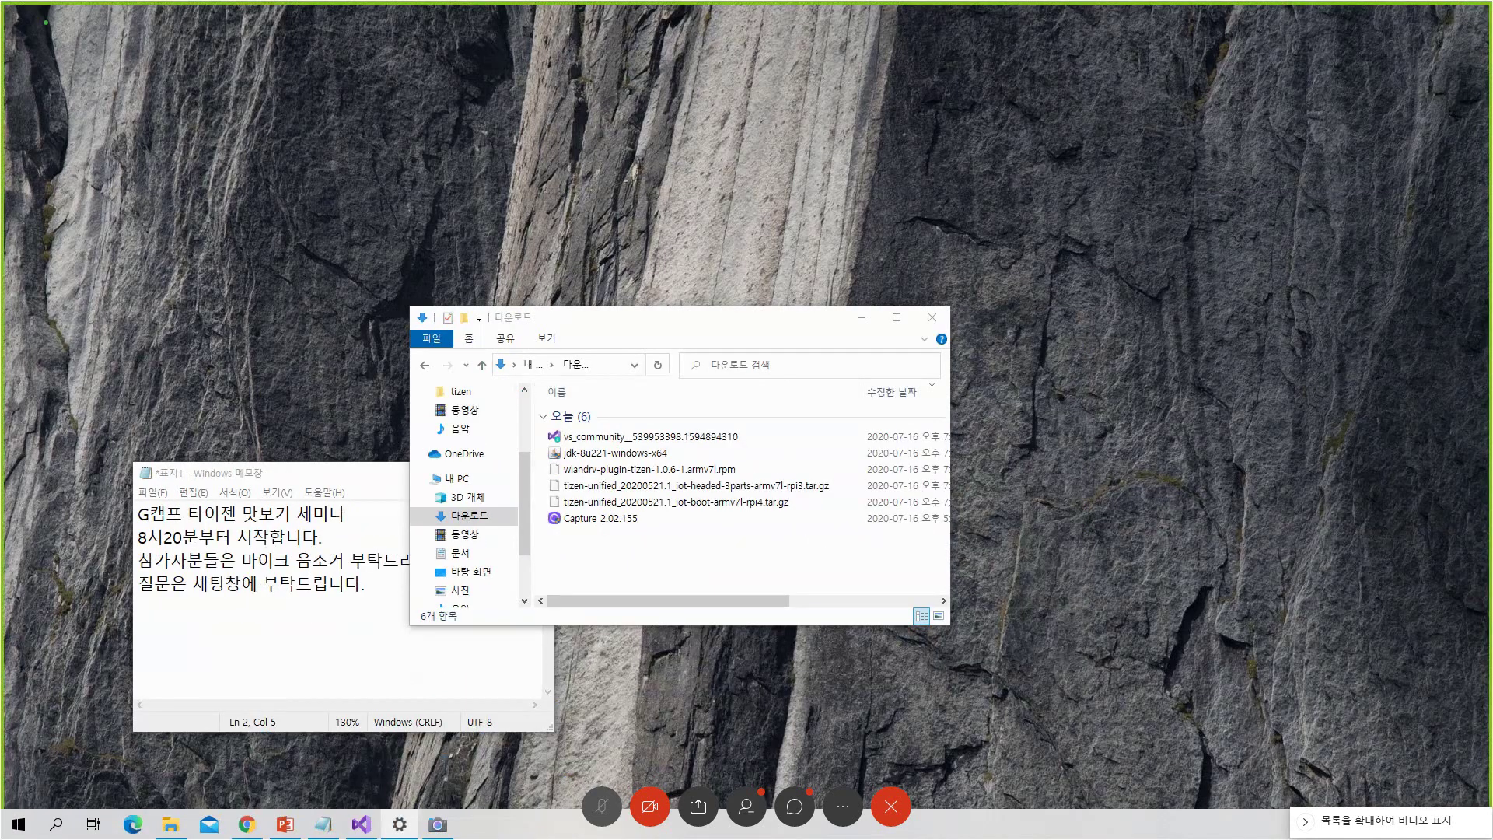
{"action": "key", "text": "alt+F4"}
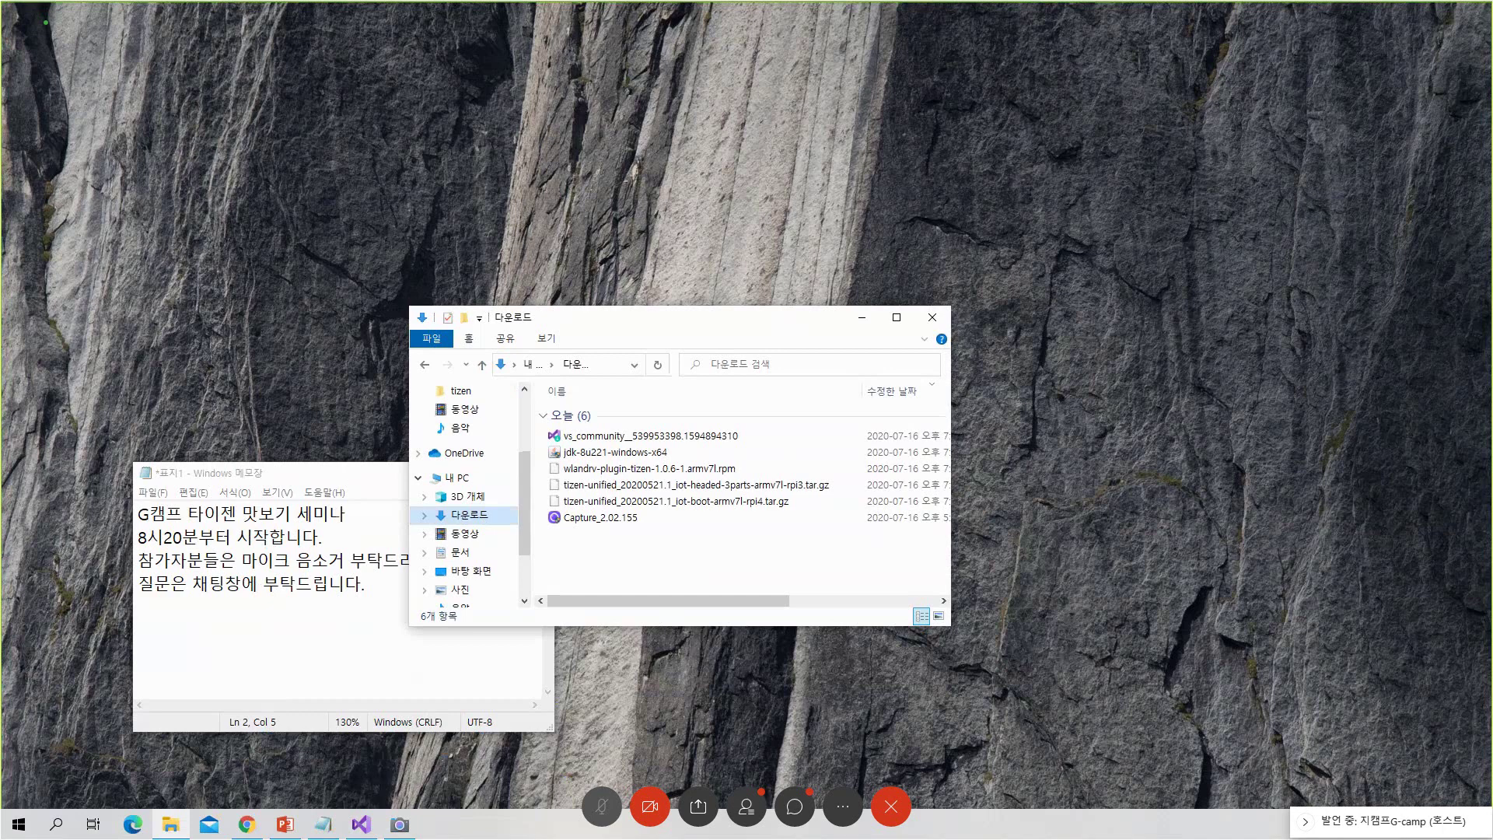
{"action": "key", "text": "alt+F4"}
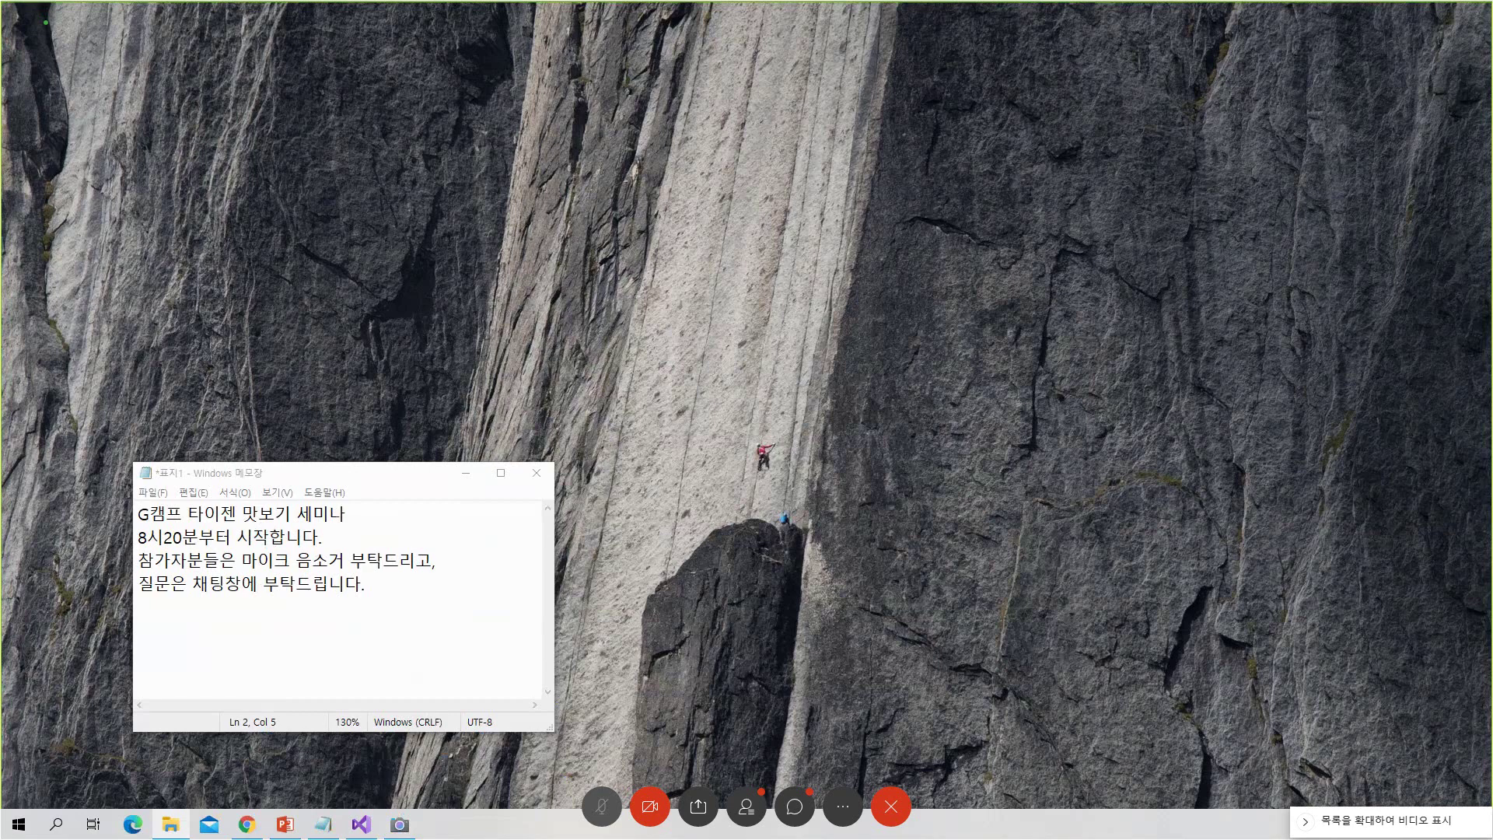
Switch back to the PowerPoint presentation and go to slide 62 about the boot image, platform image and RPM bundles
{"action": "key", "text": "alt+Tab"}
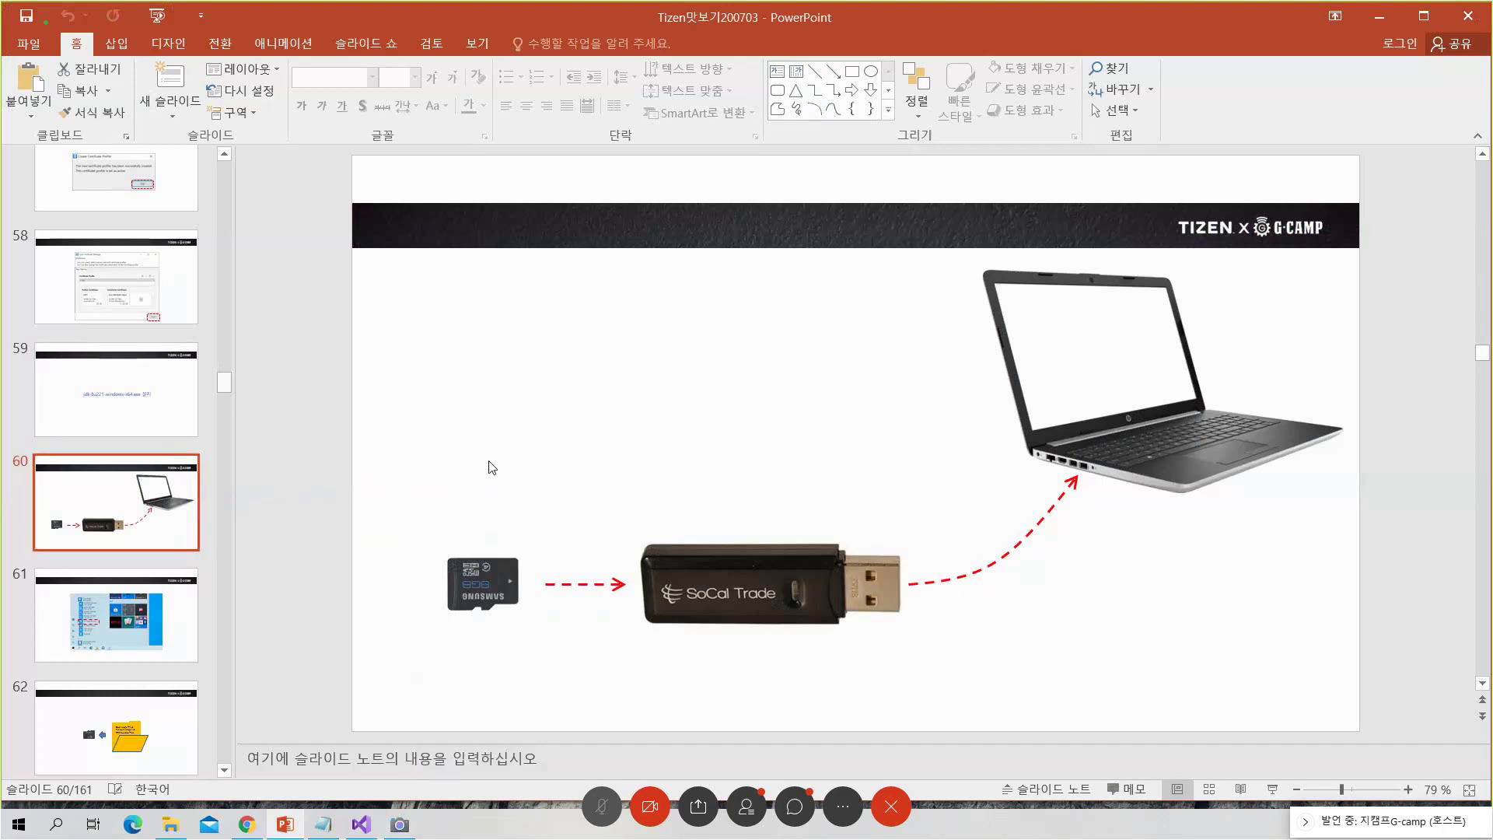
{"action": "scroll", "coordinate": [490, 466], "scroll_direction": "down", "scroll_amount": 1}
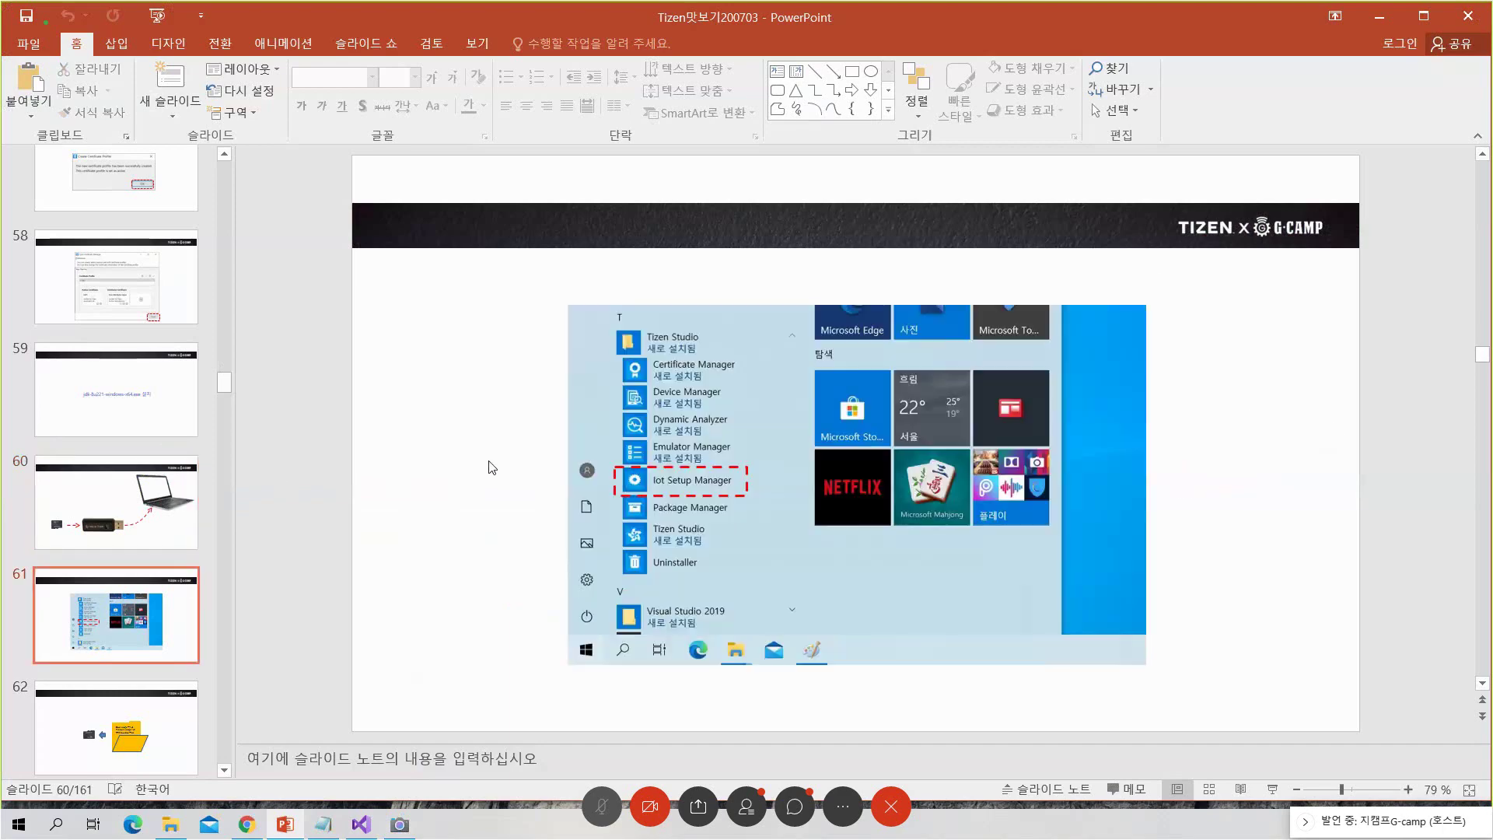
{"action": "scroll", "coordinate": [191, 611], "scroll_direction": "down", "scroll_amount": 1}
{"action": "left_click", "coordinate": [181, 619]}
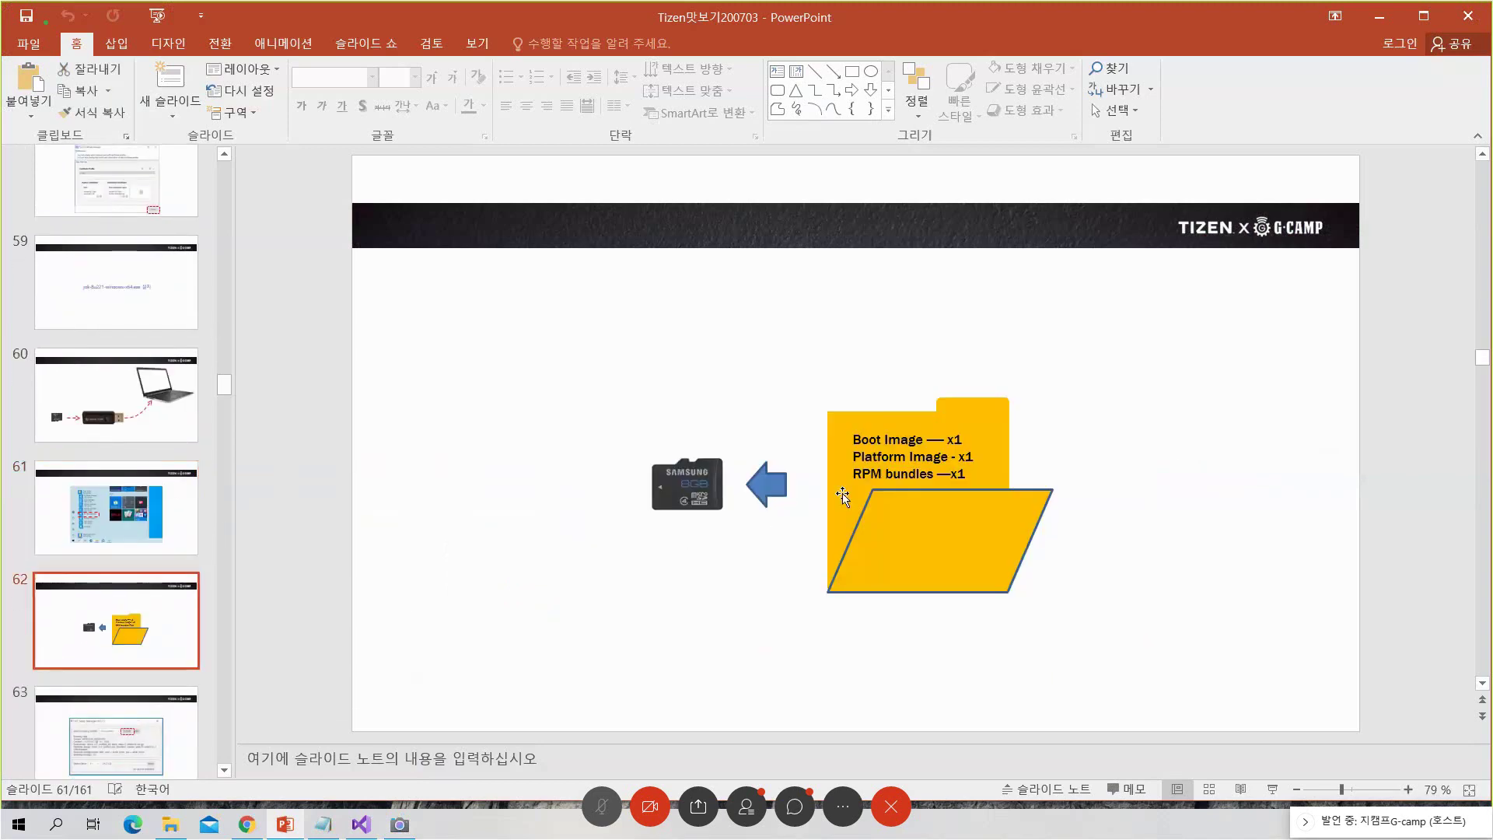